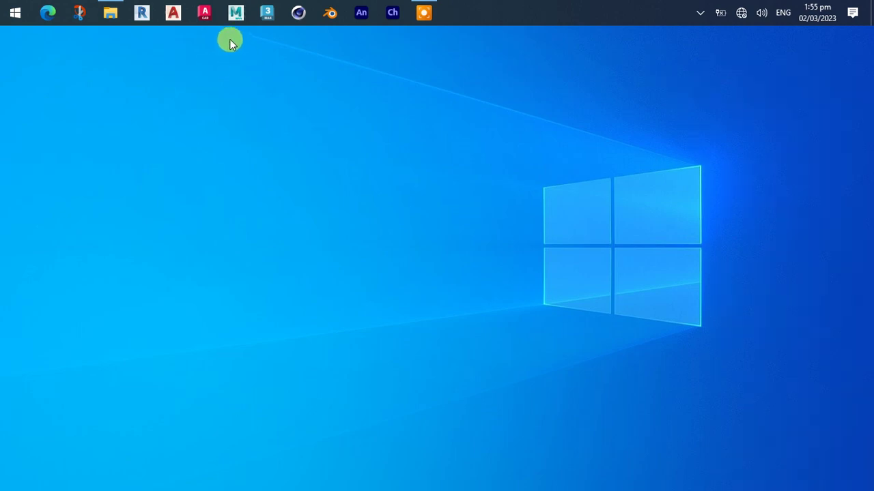
Launch Autodesk Revit 2021 from the taskbar icon
click(142, 15)
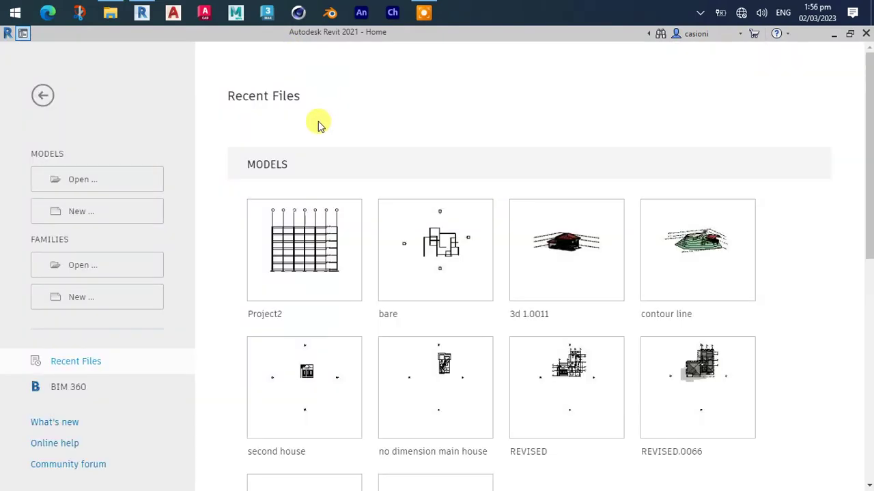
Create a new project based on the Metric-Structural Template
click(115, 213)
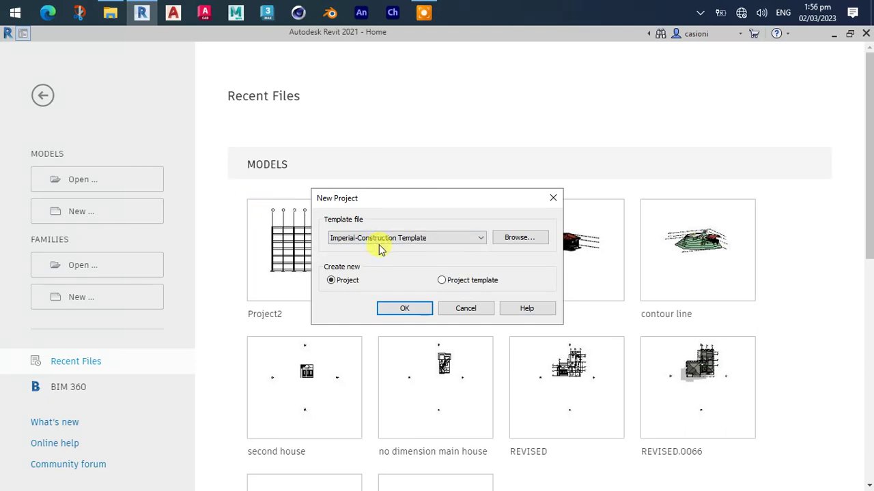
click(435, 243)
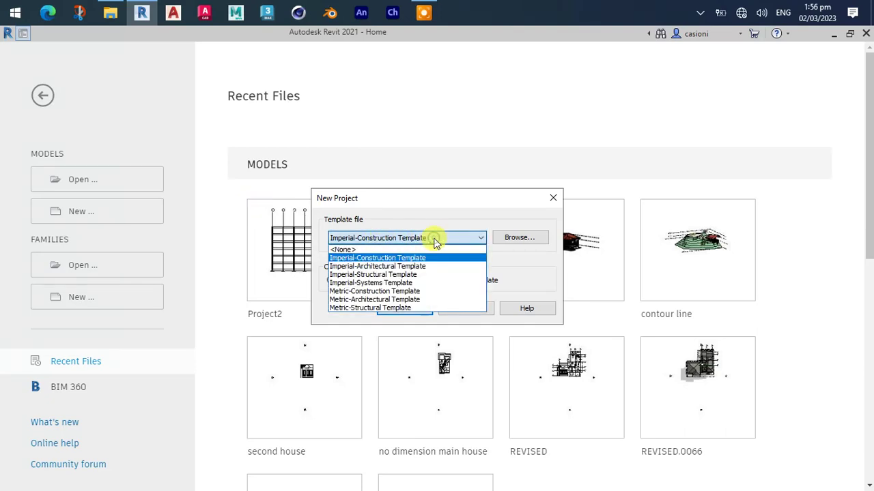
click(406, 308)
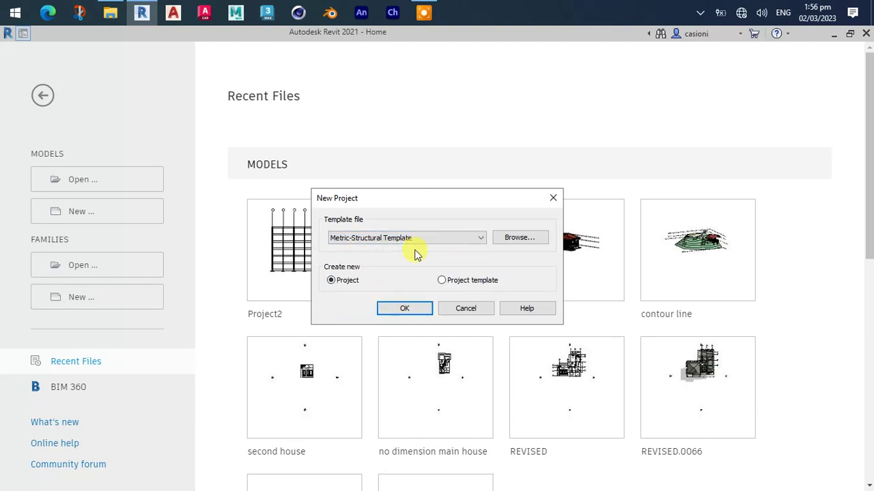
click(415, 314)
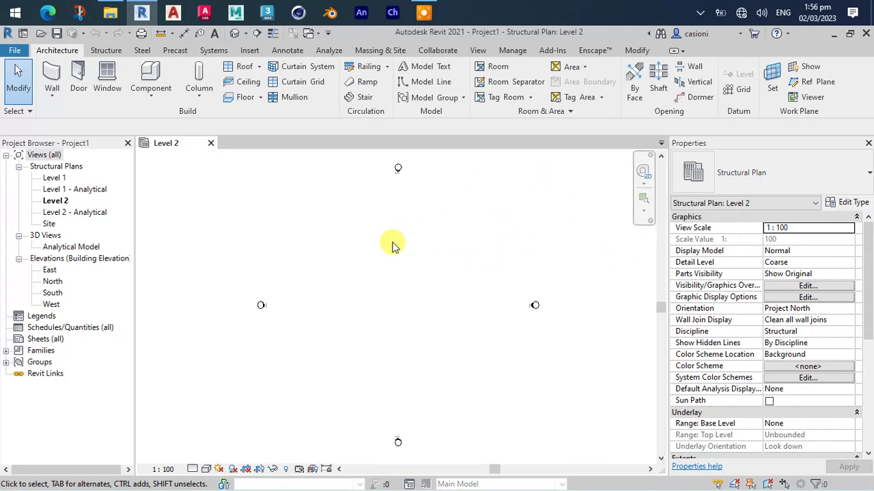
Use UN to set project length units to Meters with rounding of 2 decimal places
key(u)
key(n)
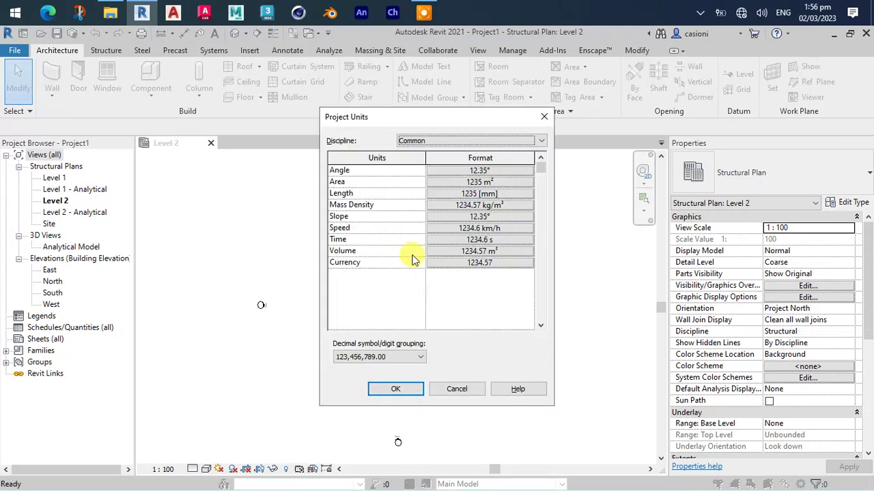
click(503, 196)
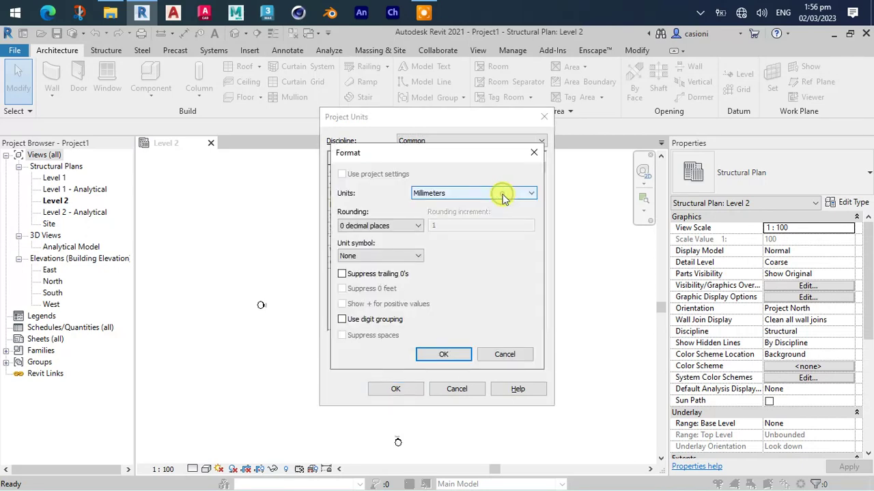
click(503, 197)
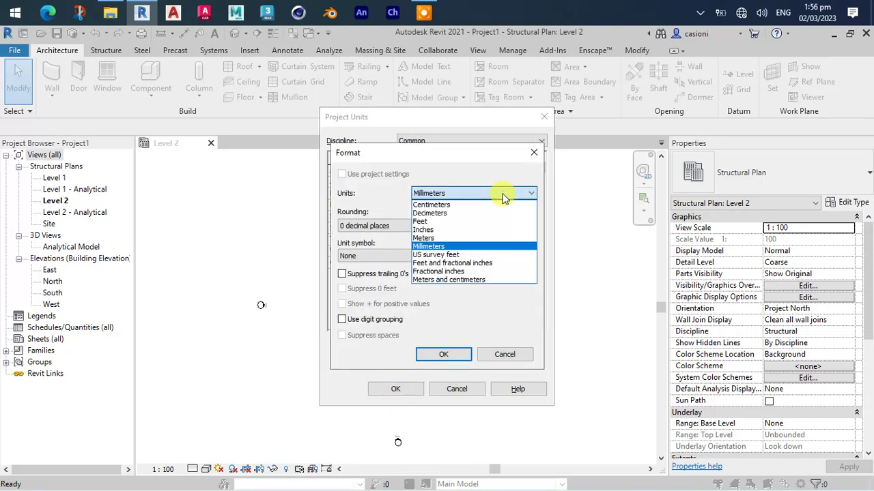
click(450, 239)
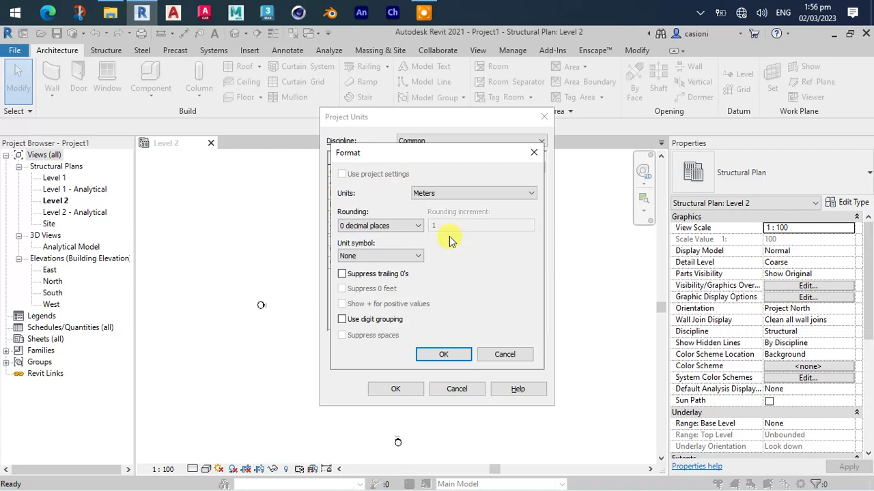
click(414, 226)
click(389, 279)
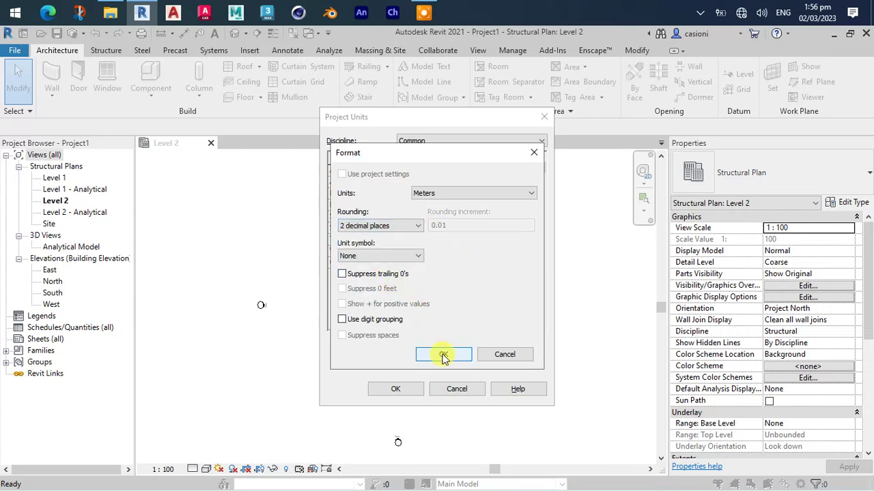
click(443, 355)
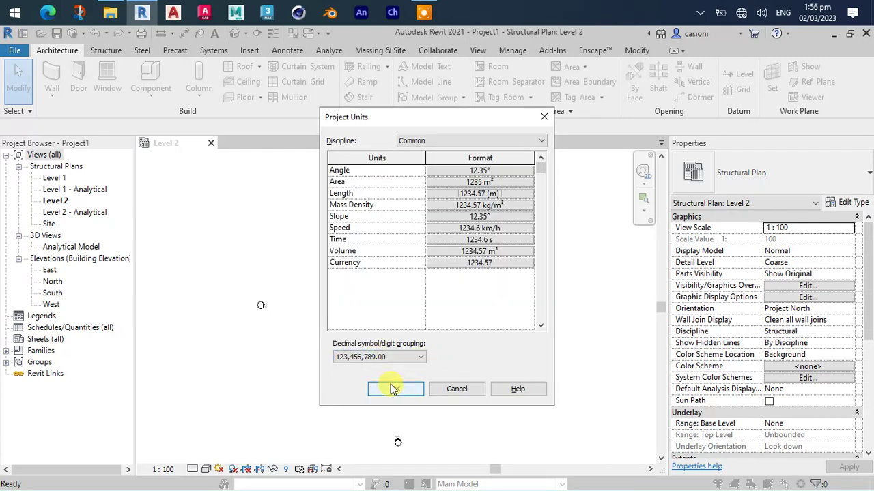
click(393, 389)
scroll(430, 287, down, 1)
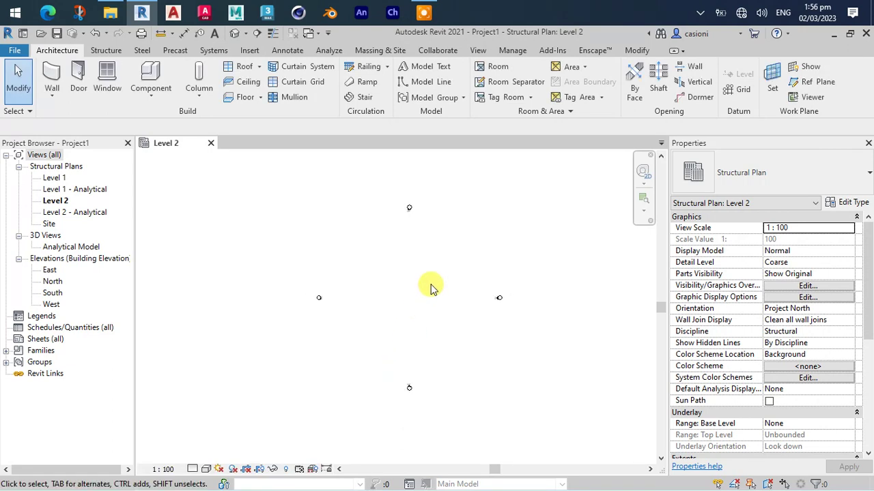
Nudge the top, right, bottom and left elevation markers outward from the plan centre
mouse_move(383, 183)
mouse_down()
mouse_move(419, 212)
mouse_move(430, 240)
mouse_up()
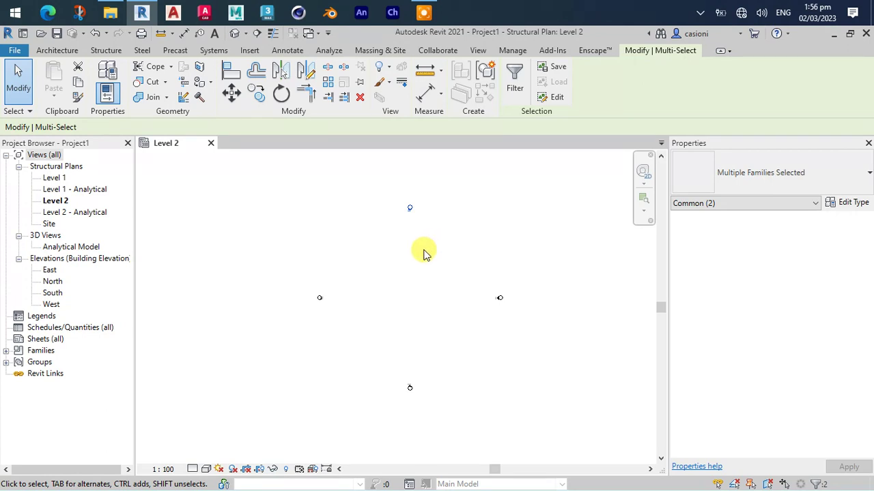
key(Up)
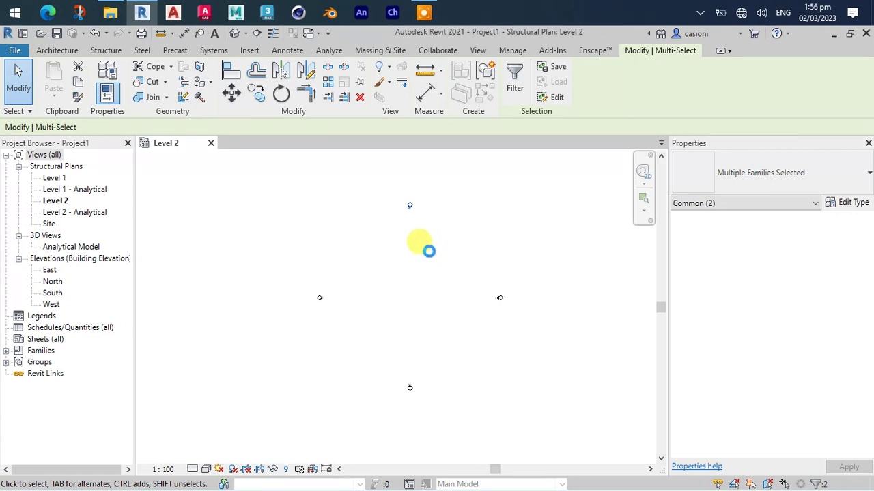
drag(458, 255, 526, 329)
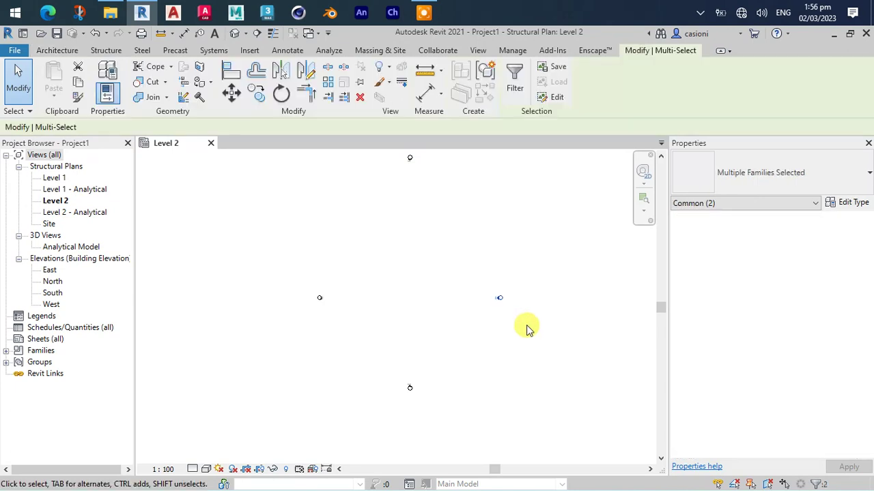
key(Right)
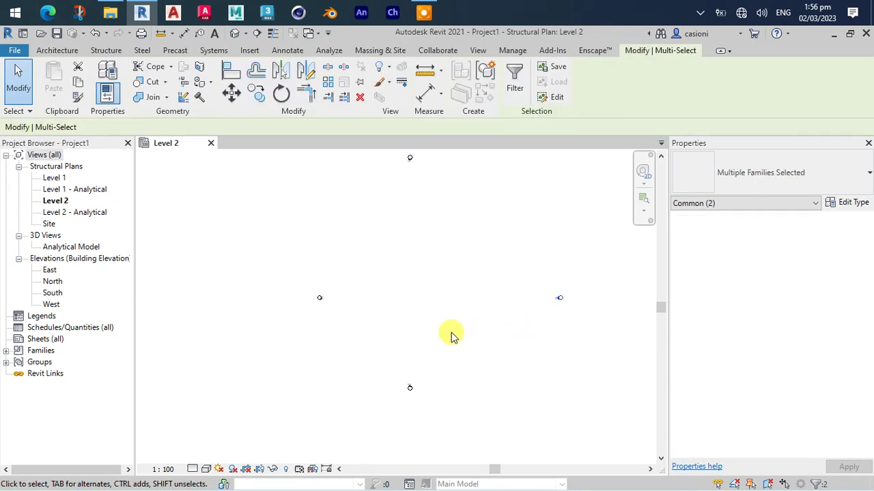
drag(386, 358, 436, 414)
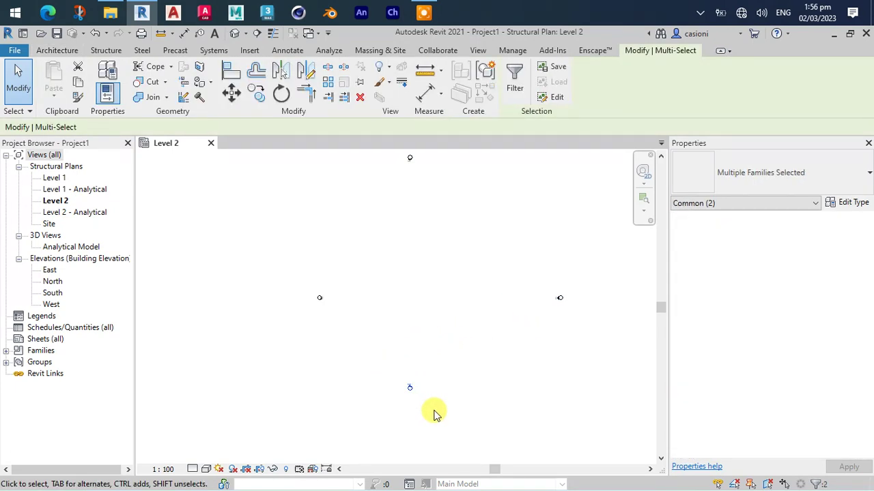
key(Down)
key(Down)
key(Down)
key(Down)
key(Down)
key(Down)
key(Down)
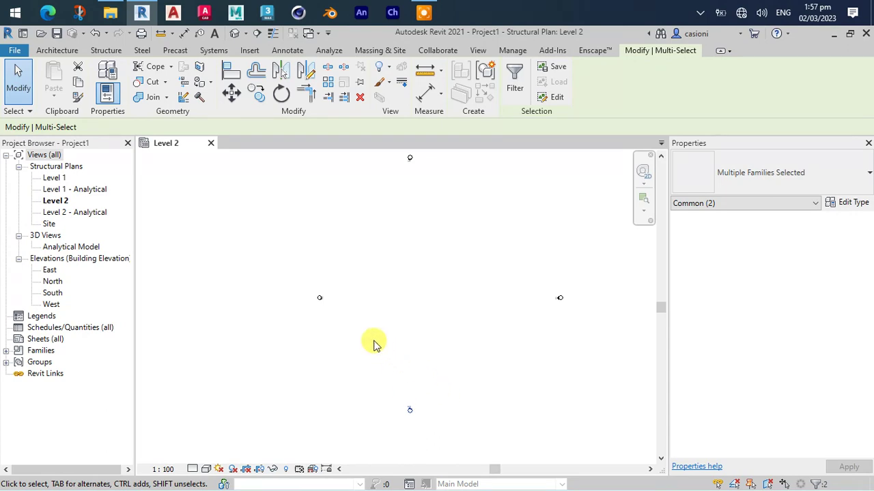
drag(374, 344, 273, 273)
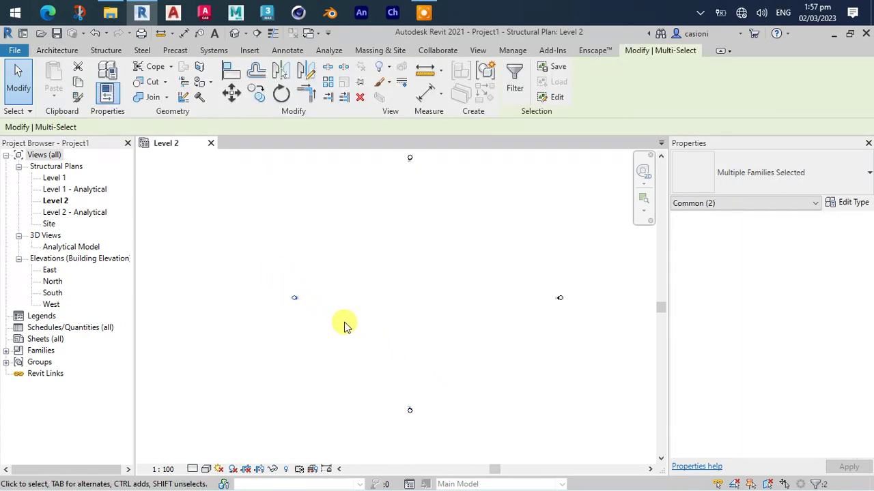
key(Left)
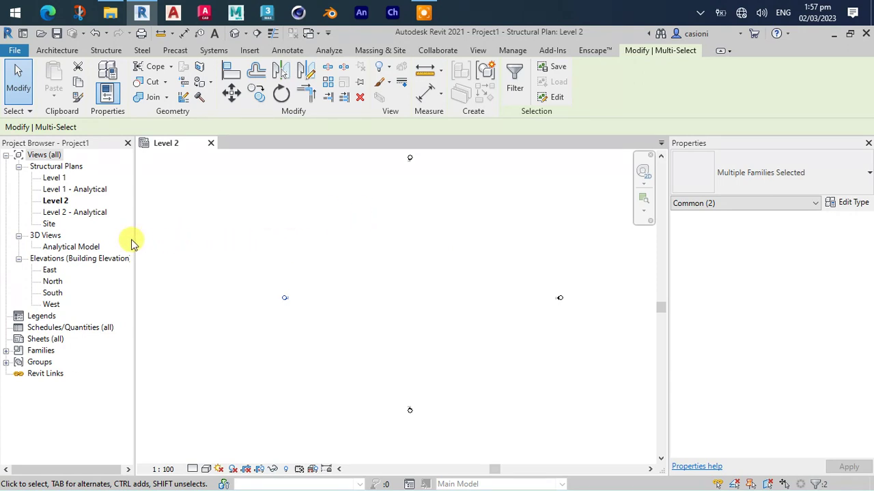
Open the Level 1 structural plan and start the Architecture Grid tool
double_click(55, 178)
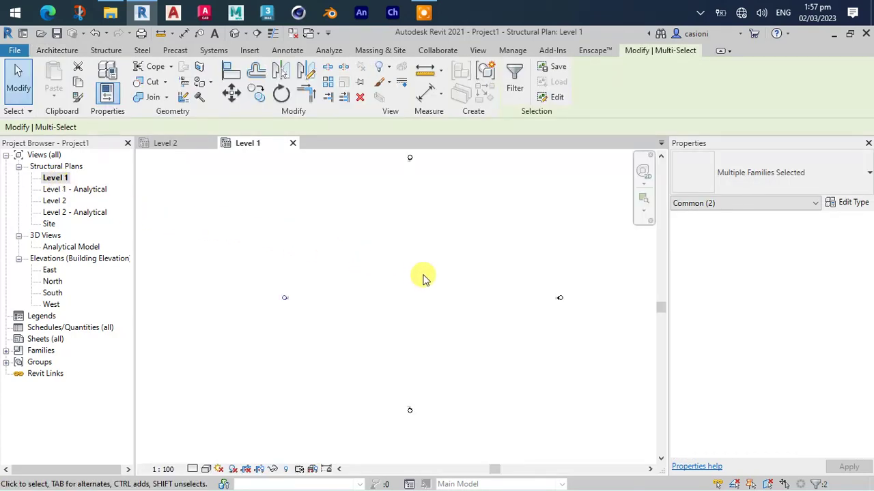
click(69, 55)
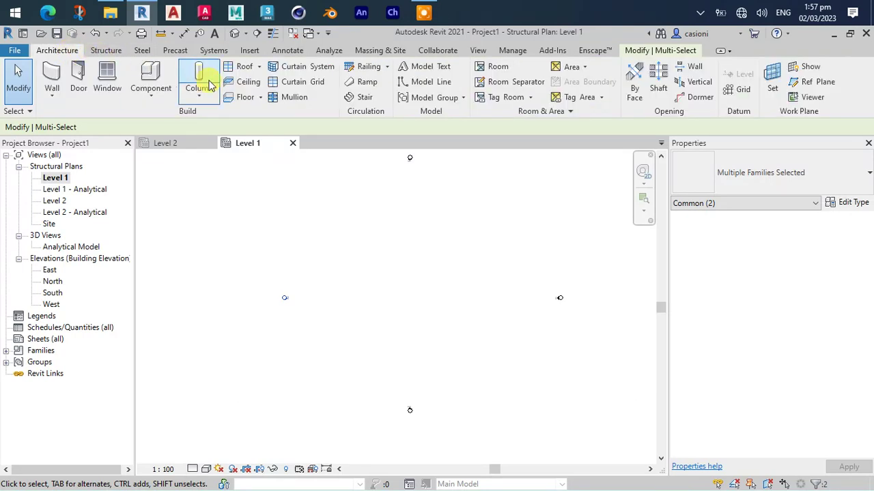
click(730, 91)
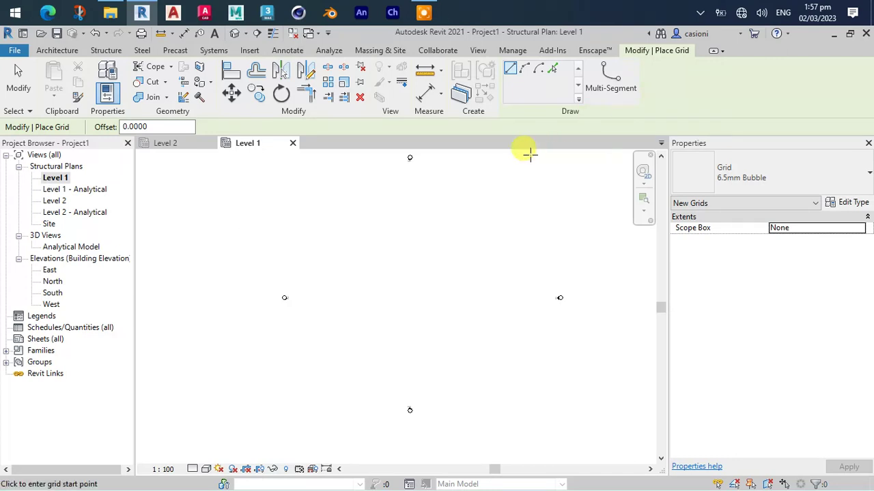
Draw the first four vertical grid lines, each from bottom to top
click(321, 344)
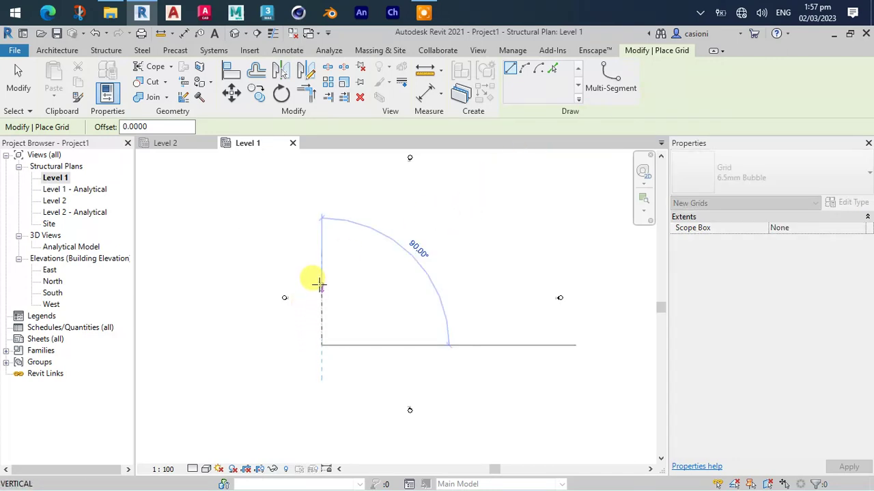
click(321, 181)
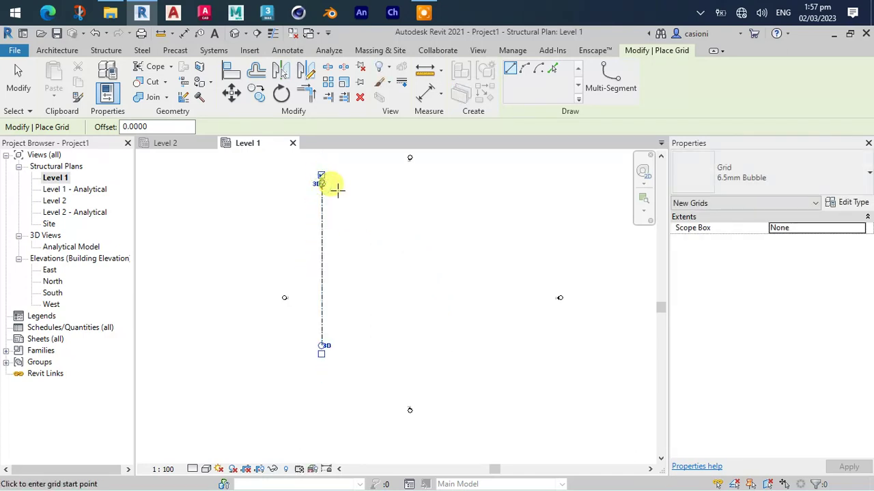
click(366, 346)
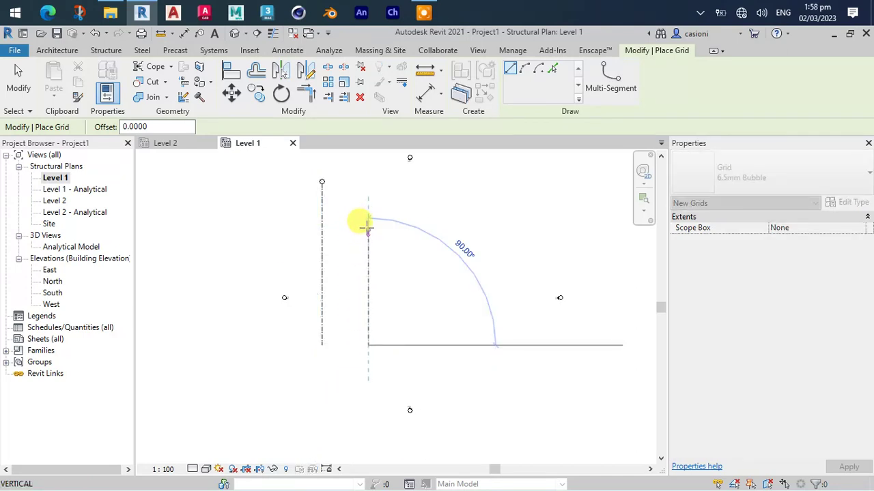
click(367, 185)
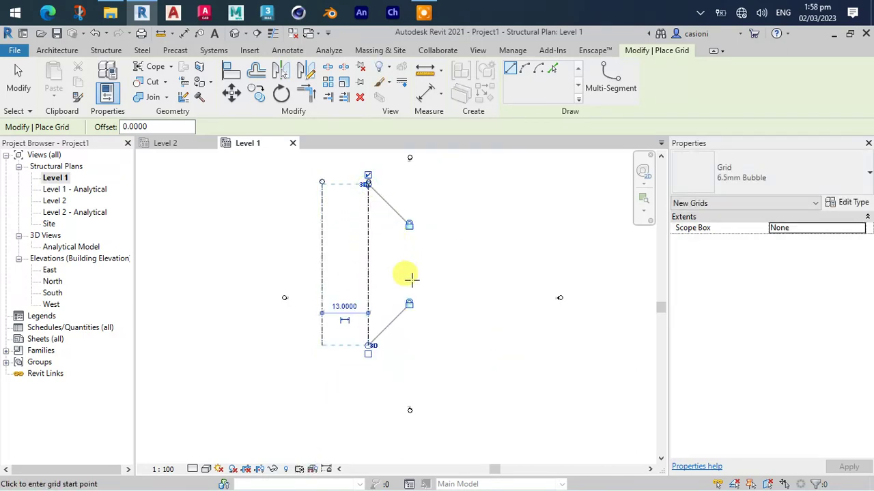
click(408, 346)
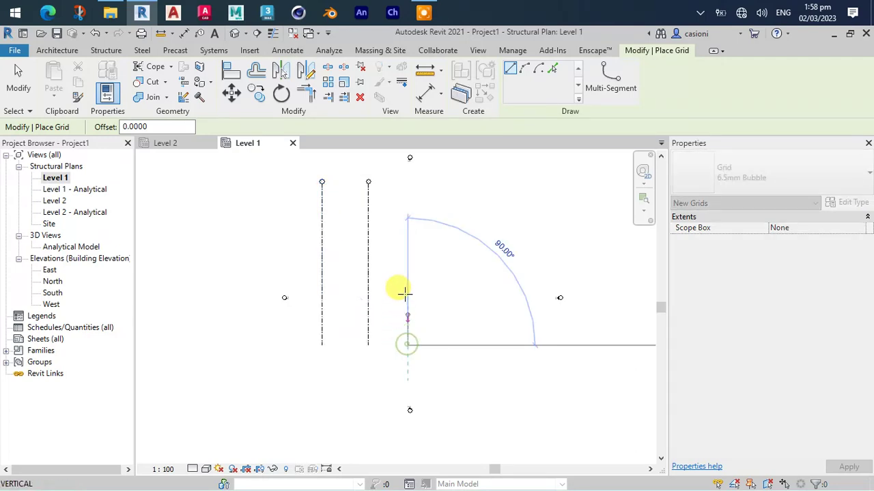
click(407, 183)
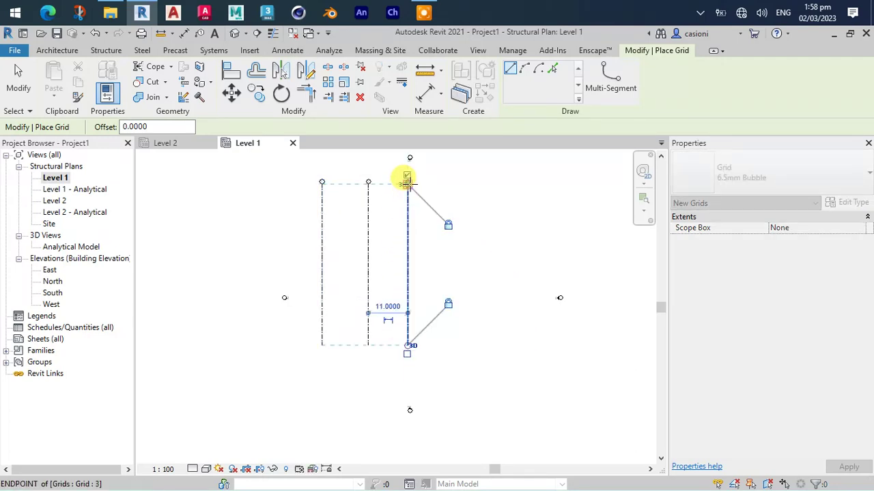
click(447, 345)
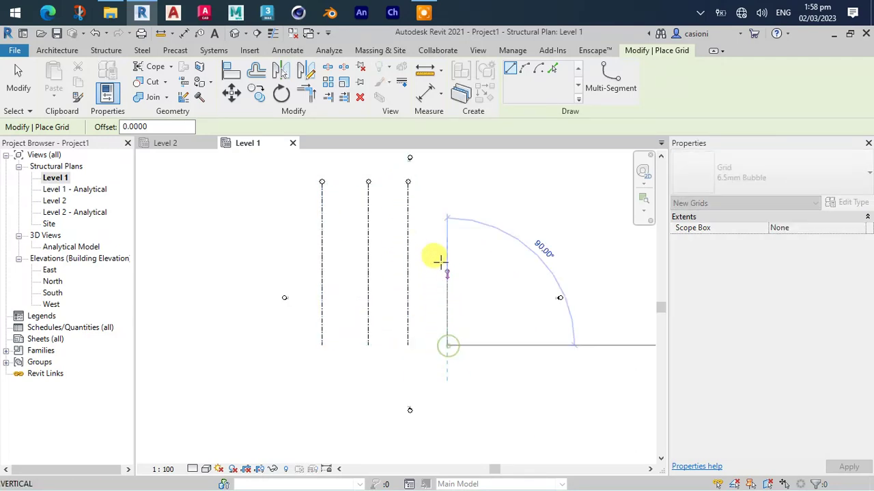
click(447, 182)
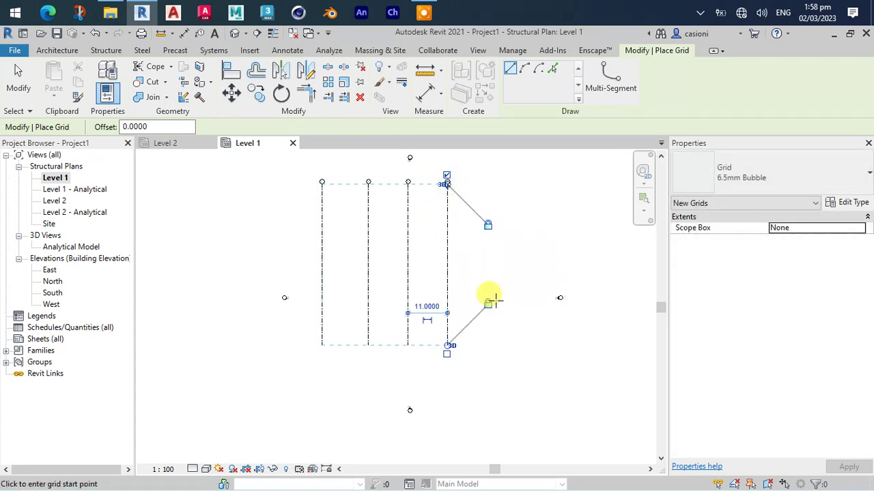
Add vertical grids 5, 6 and 7, then end grid placement
click(482, 347)
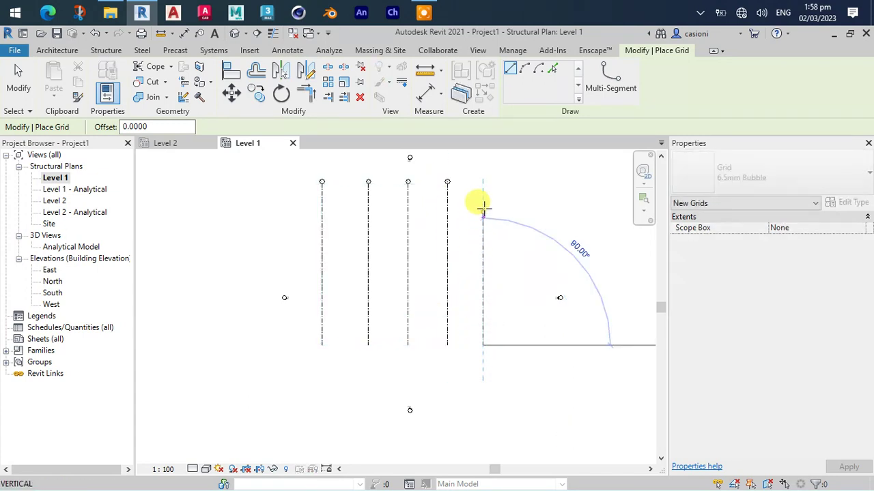
click(483, 183)
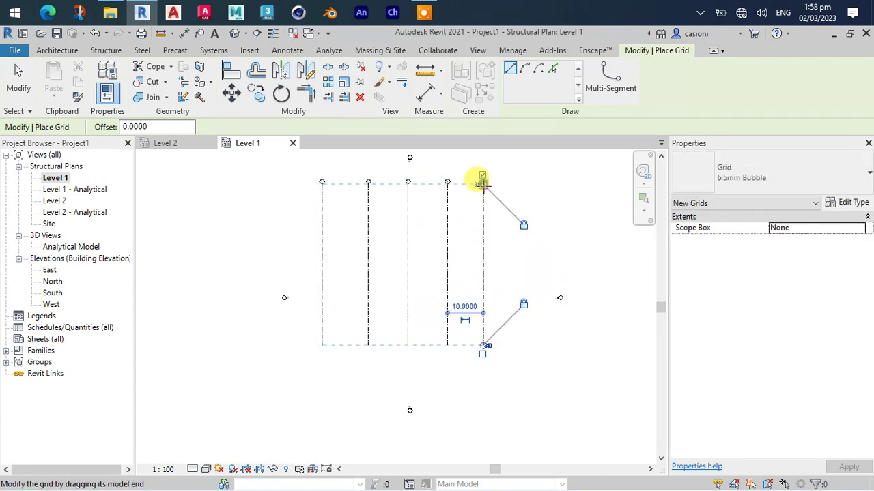
click(519, 345)
click(519, 182)
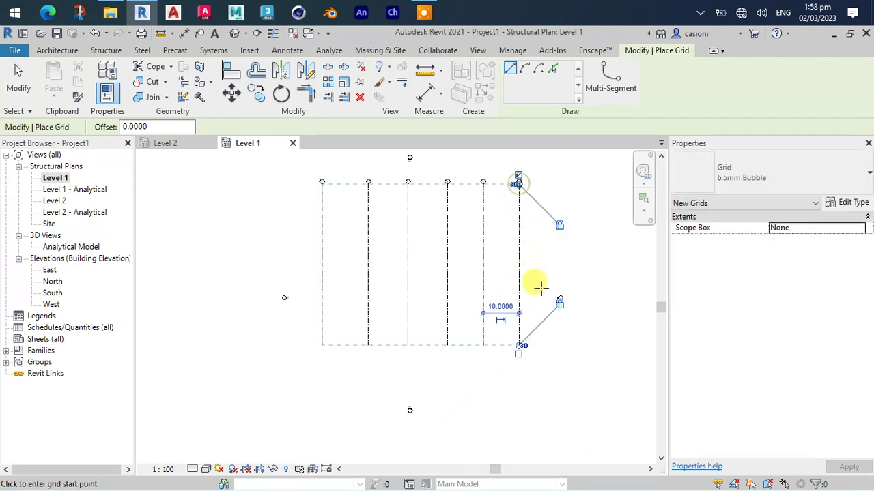
click(547, 350)
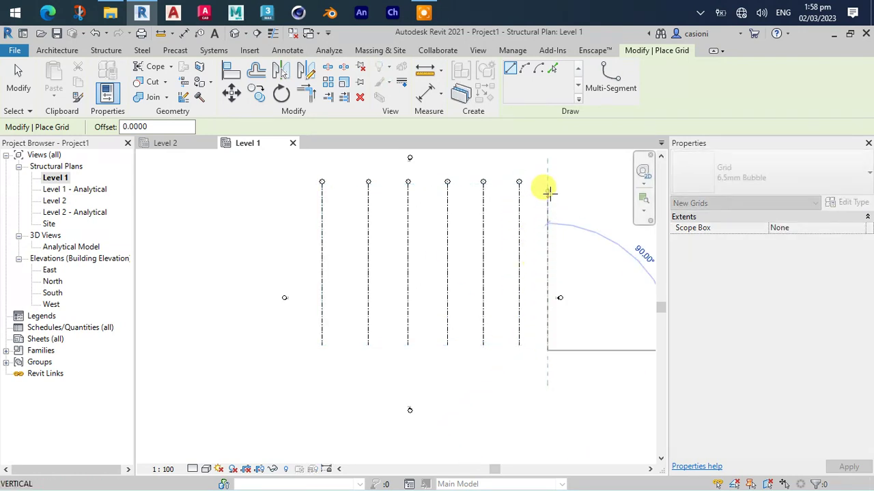
click(548, 183)
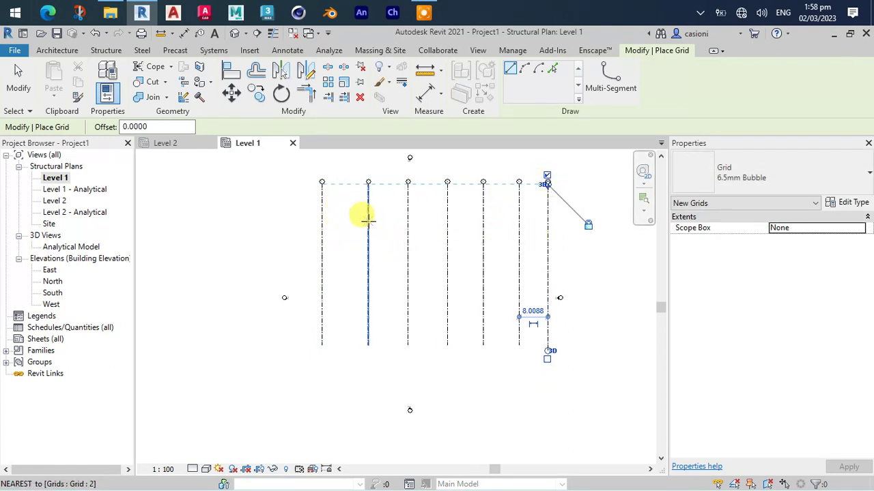
scroll(553, 176, up, 2)
scroll(540, 187, up, 3)
scroll(526, 195, up, 3)
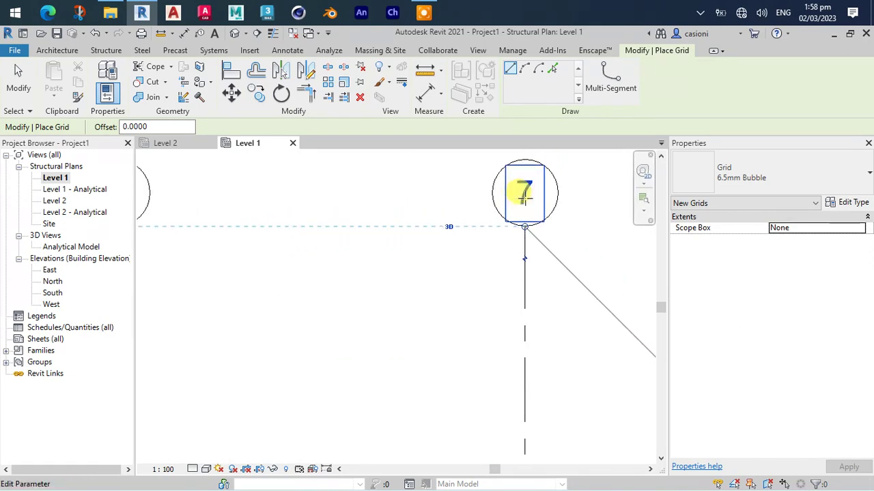
scroll(524, 196, down, 3)
scroll(524, 196, down, 4)
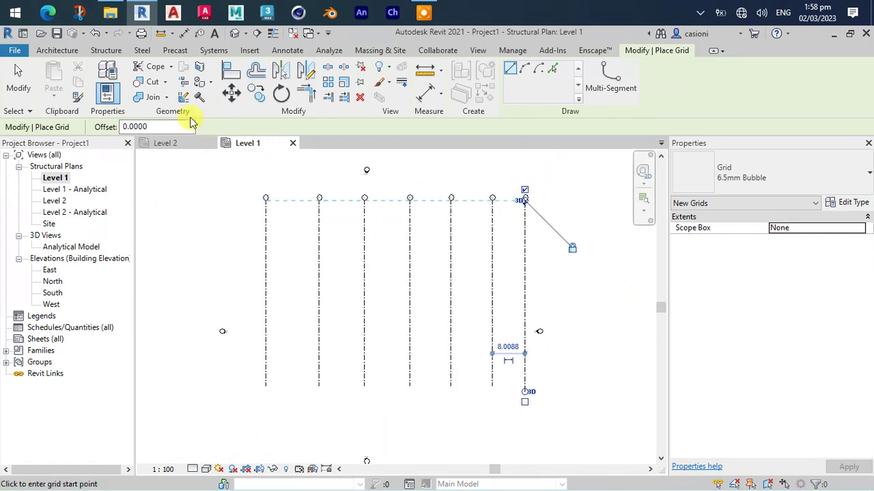
click(20, 79)
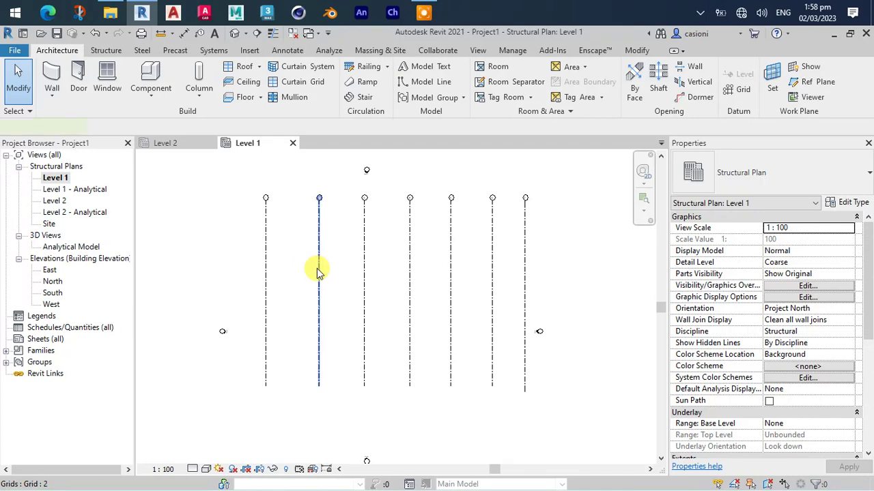
Set grid 2 to 6 from grid 1 and grid 3 to 23 from grid 2
click(317, 269)
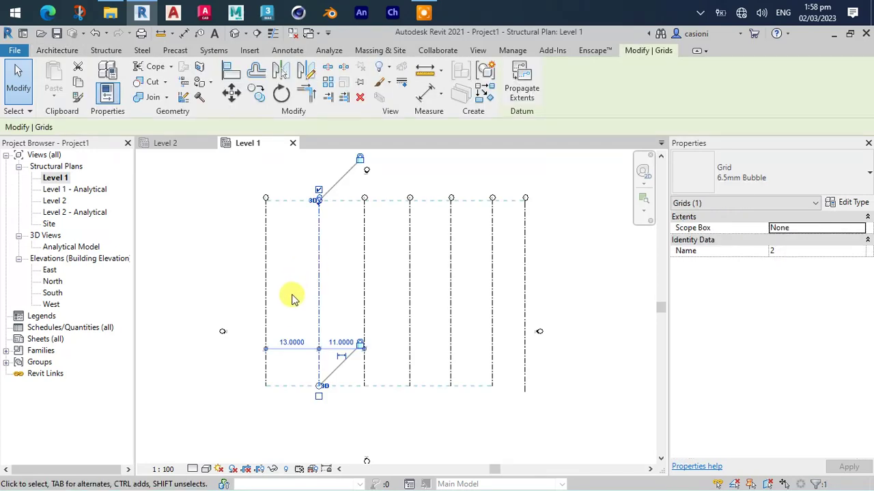
click(290, 343)
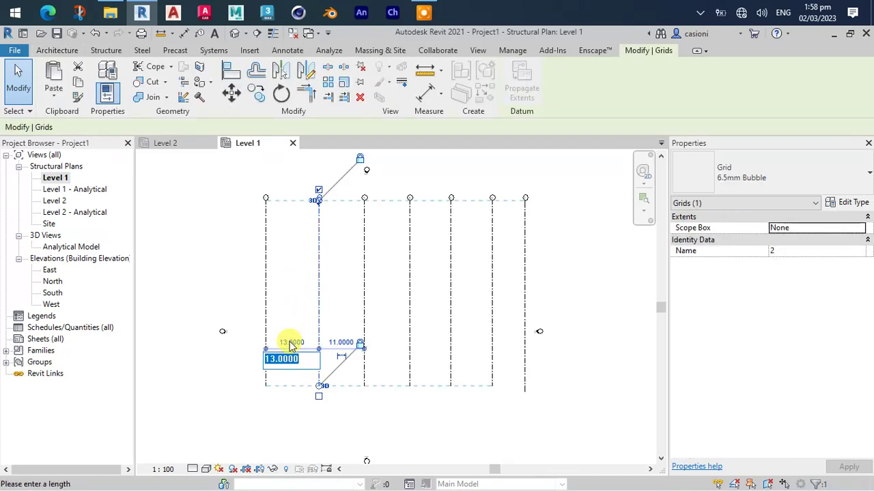
text(6)
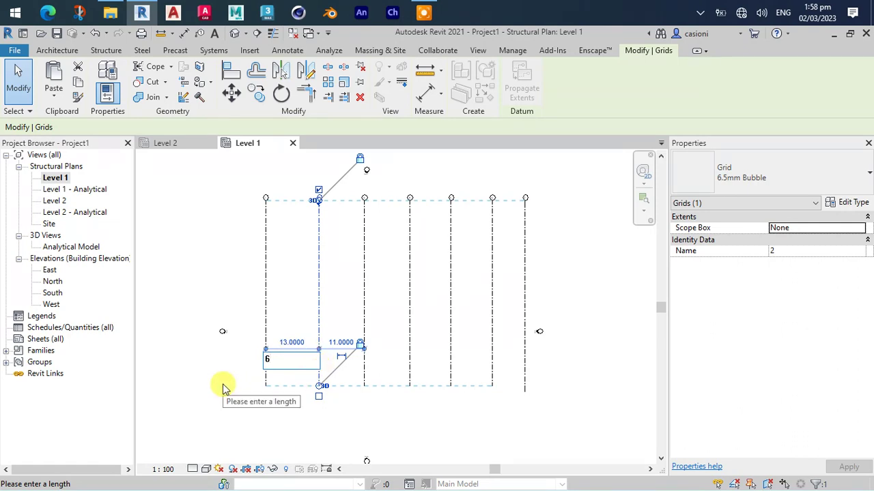
key(Return)
click(360, 406)
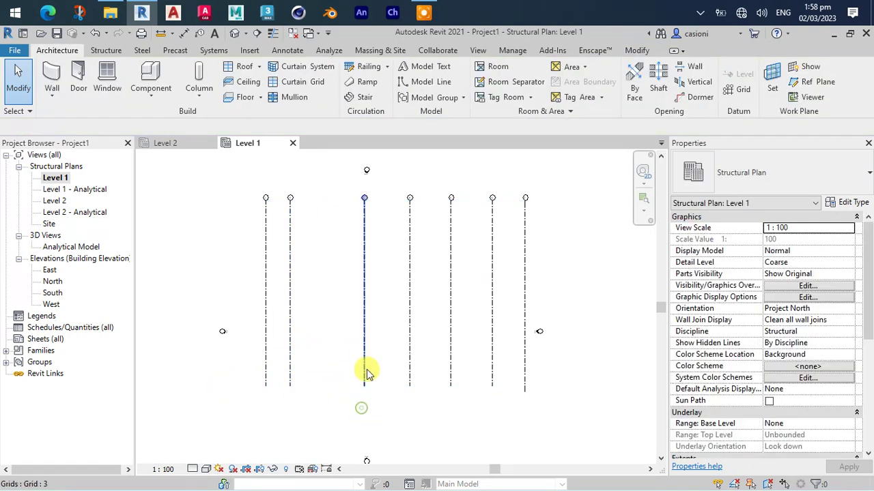
click(366, 360)
click(329, 343)
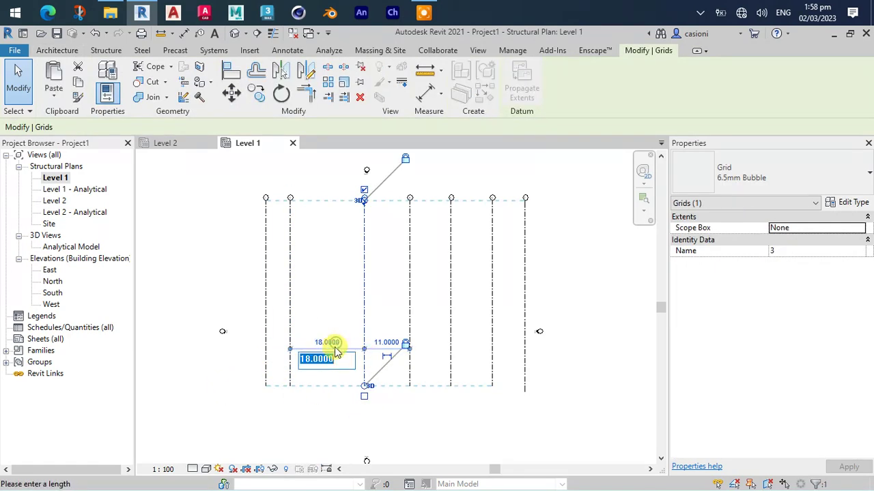
text(23)
key(Return)
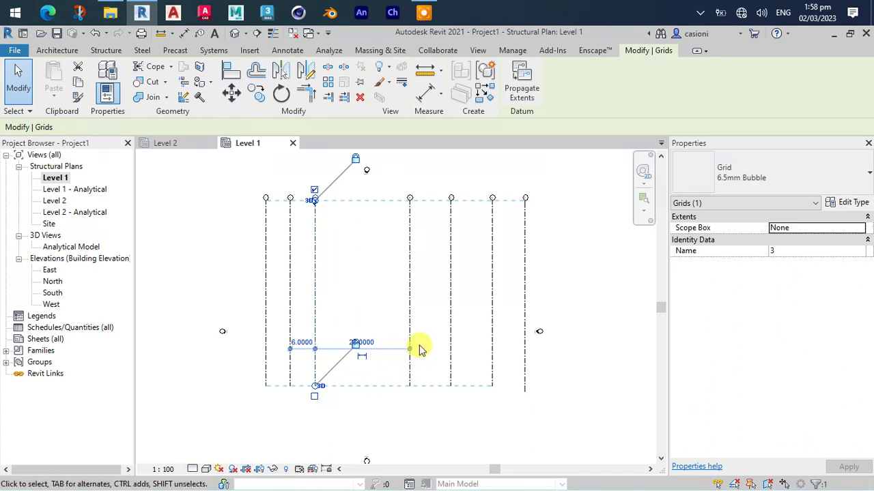
Set grids 4 and 5 each 6 units from the previous grid
click(412, 331)
click(360, 342)
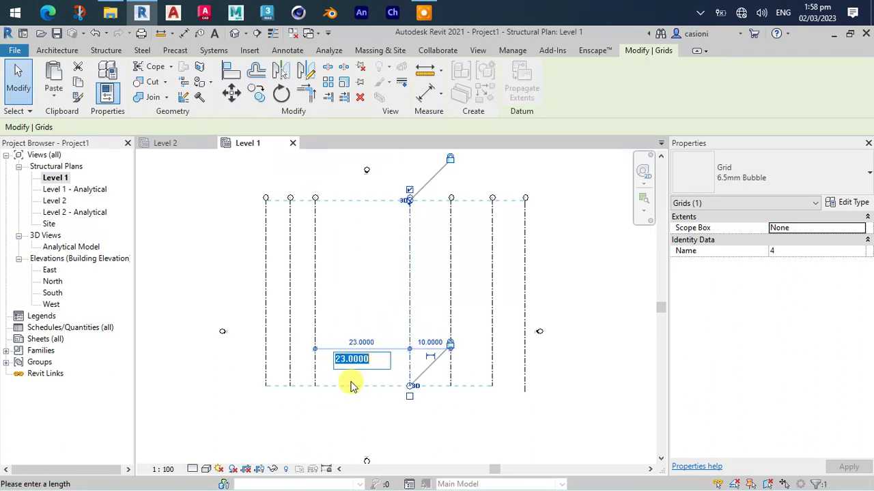
text(6)
key(Return)
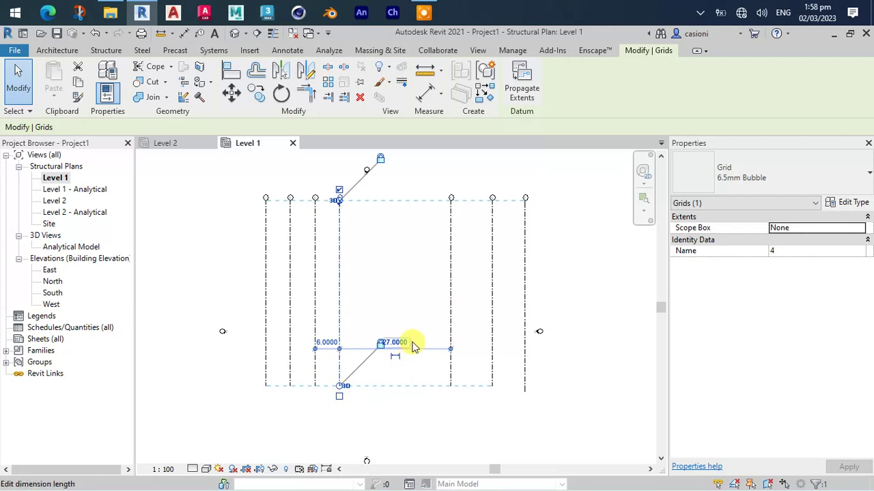
click(428, 294)
click(448, 295)
click(394, 342)
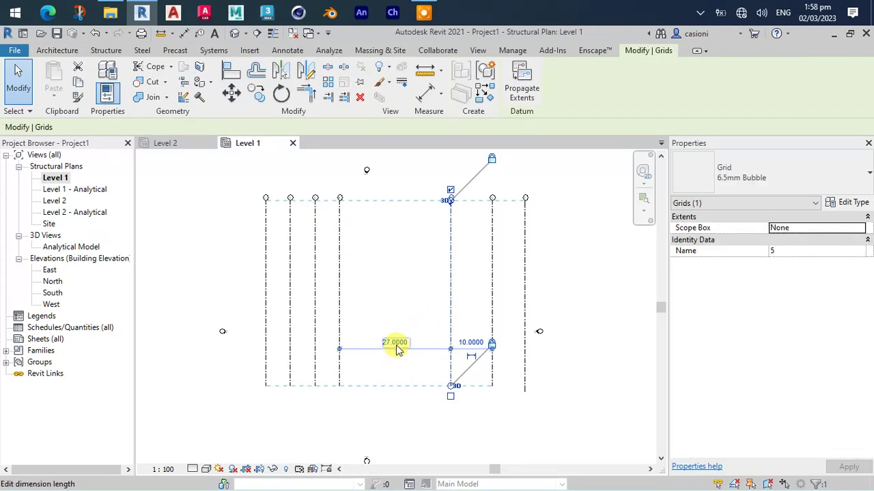
text(6)
key(Return)
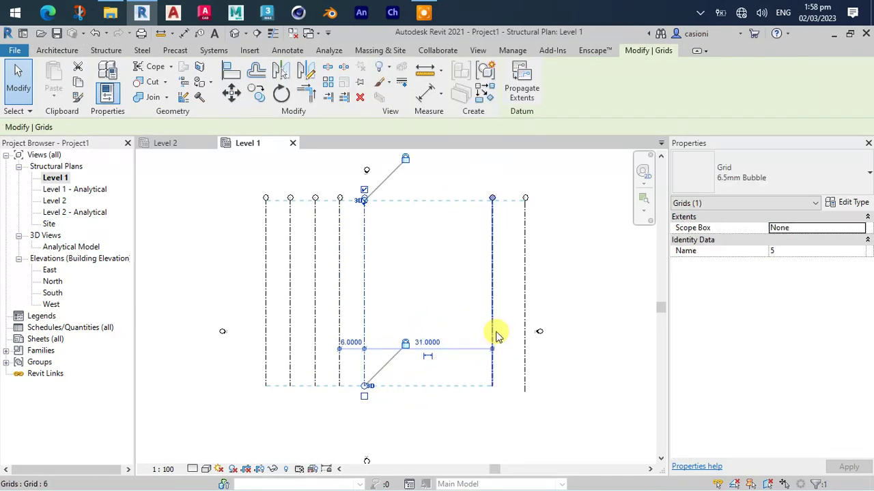
Set grids 6 and 7 each 6 units from the previous grid
click(494, 327)
click(428, 342)
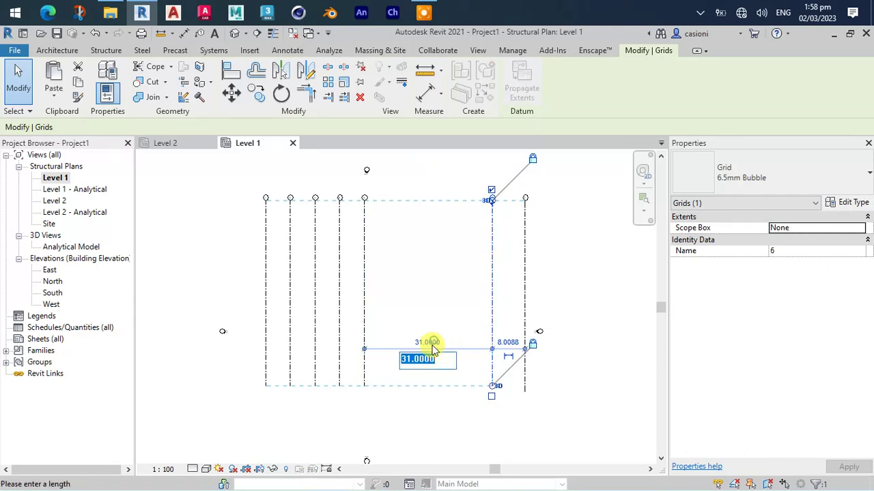
text(6)
key(Return)
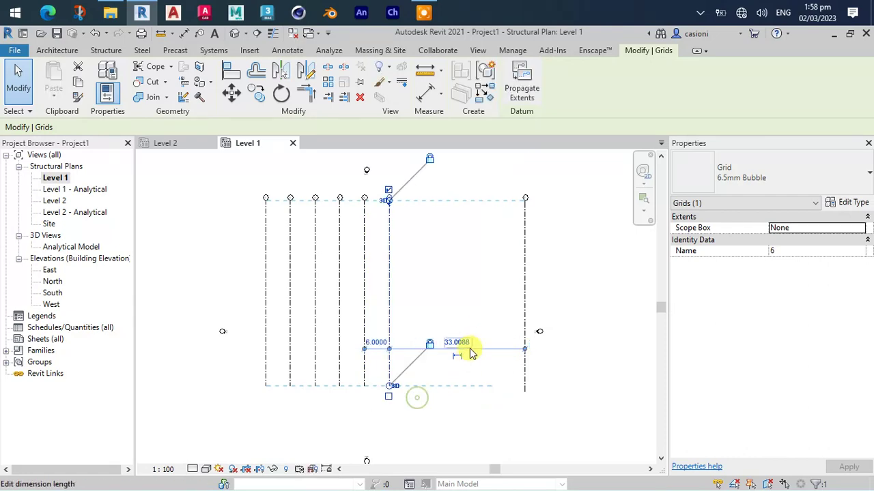
click(486, 311)
click(525, 321)
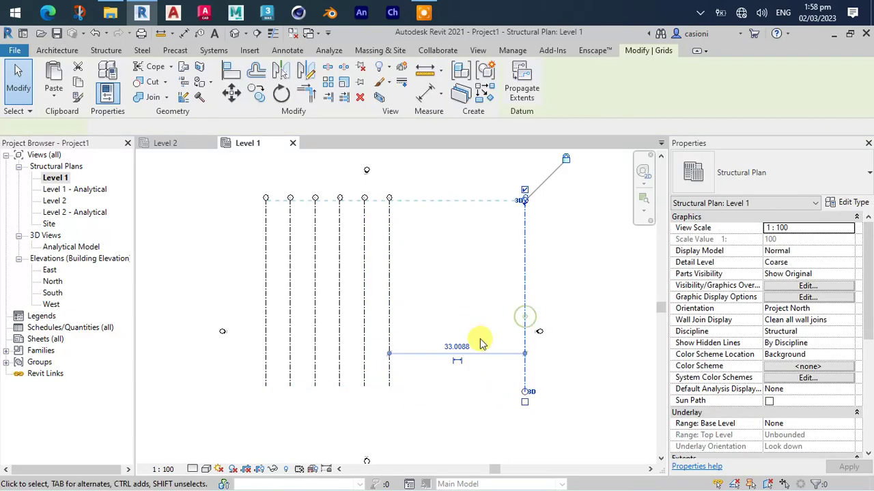
click(456, 347)
text(6.0000)
key(Return)
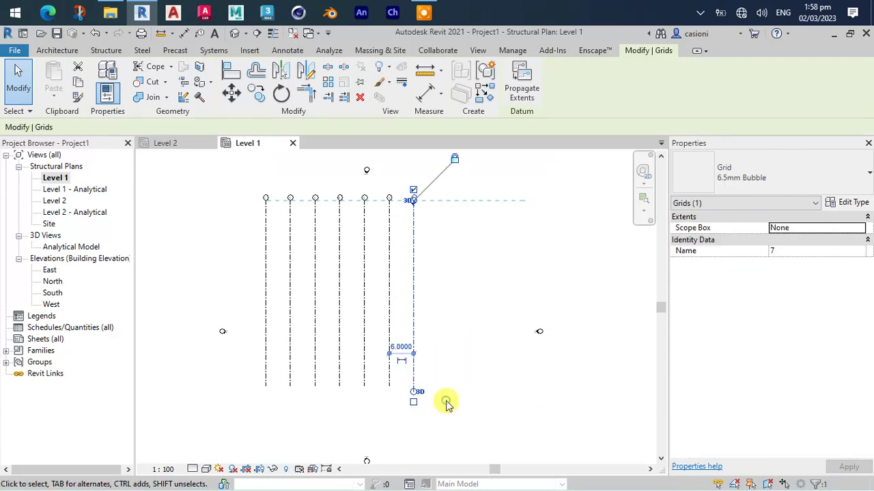
Pan and zoom to inspect grid bubbles 1–7, then start placing another grid
click(480, 375)
middle_drag(438, 296, 509, 328)
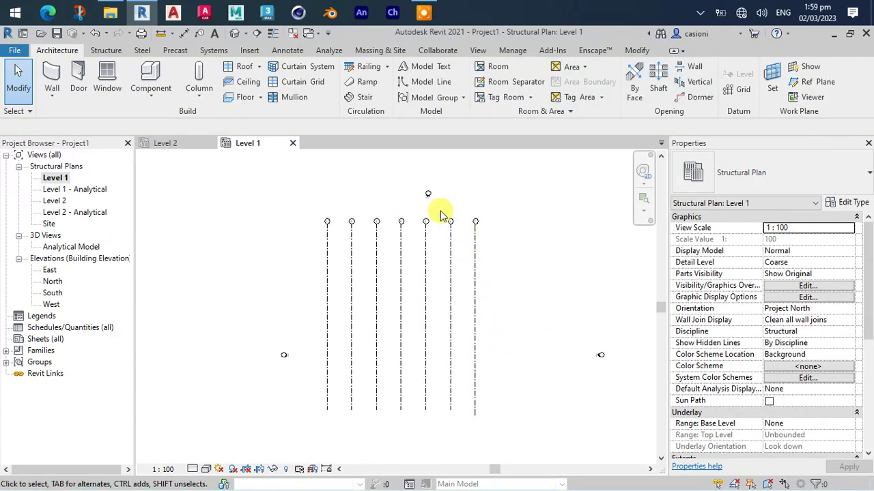
scroll(423, 225, up, 3)
middle_drag(522, 249, 543, 249)
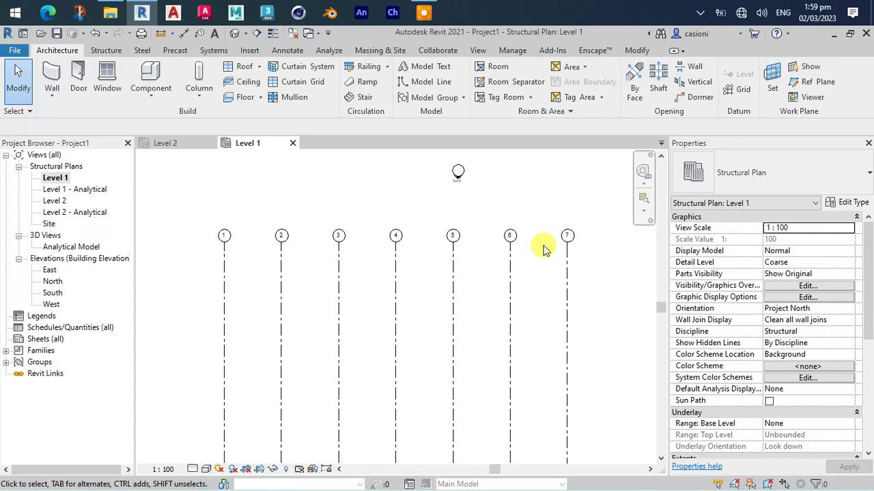
scroll(543, 251, down, 1)
scroll(543, 251, down, 1)
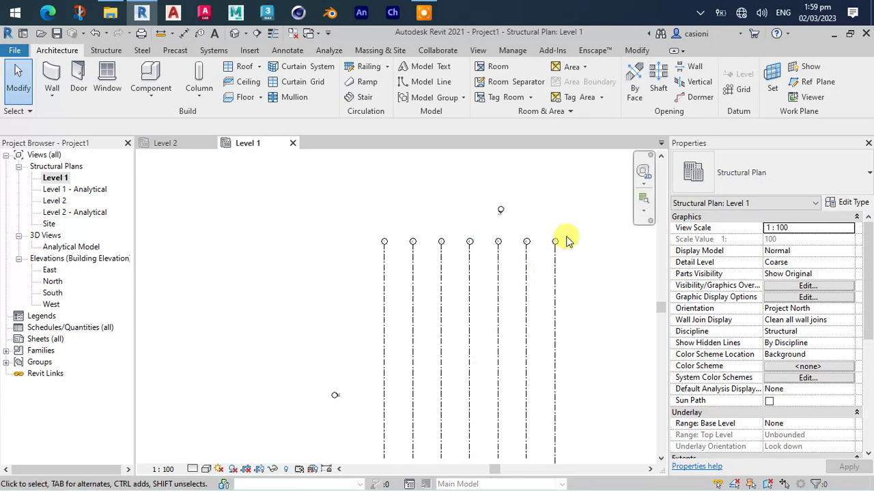
scroll(560, 240, up, 3)
scroll(542, 249, up, 2)
scroll(526, 280, up, 2)
scroll(523, 277, down, 2)
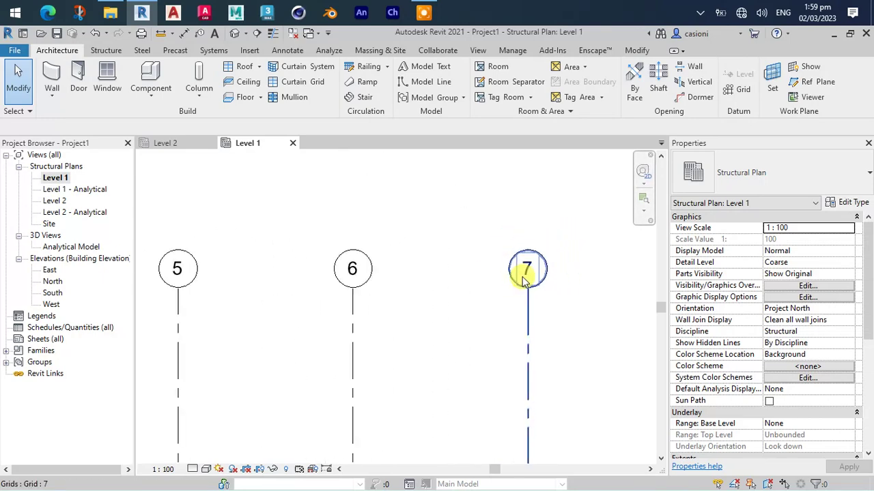
scroll(523, 283, down, 2)
scroll(523, 290, down, 2)
scroll(524, 300, down, 1)
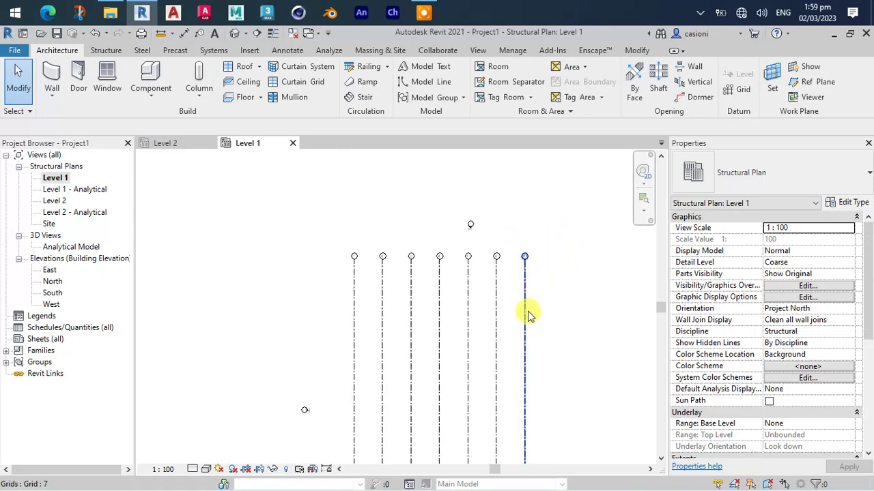
scroll(527, 311, down, 1)
middle_drag(527, 315, 540, 277)
scroll(532, 283, up, 1)
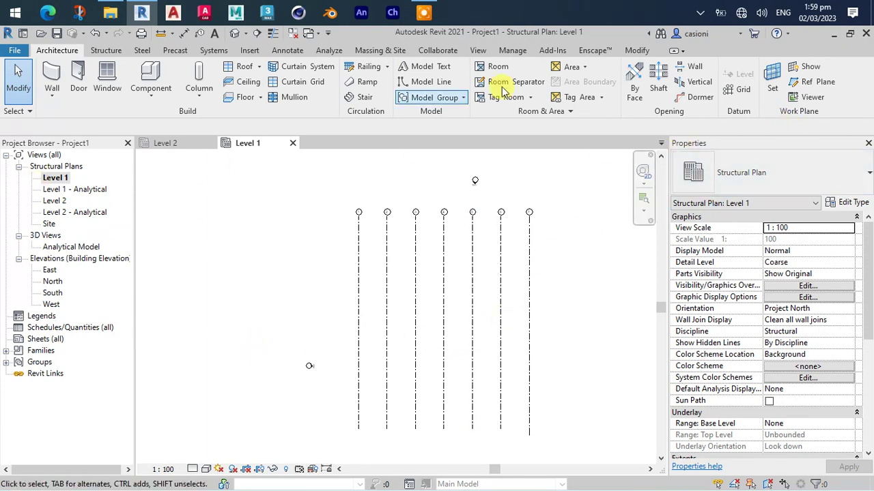
click(732, 89)
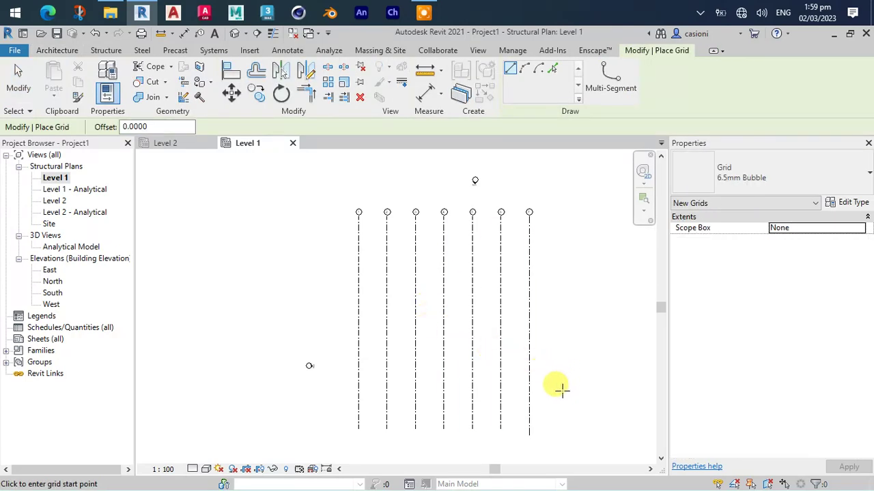
Draw a horizontal grid across the bottom of the seven vertical grids
click(562, 390)
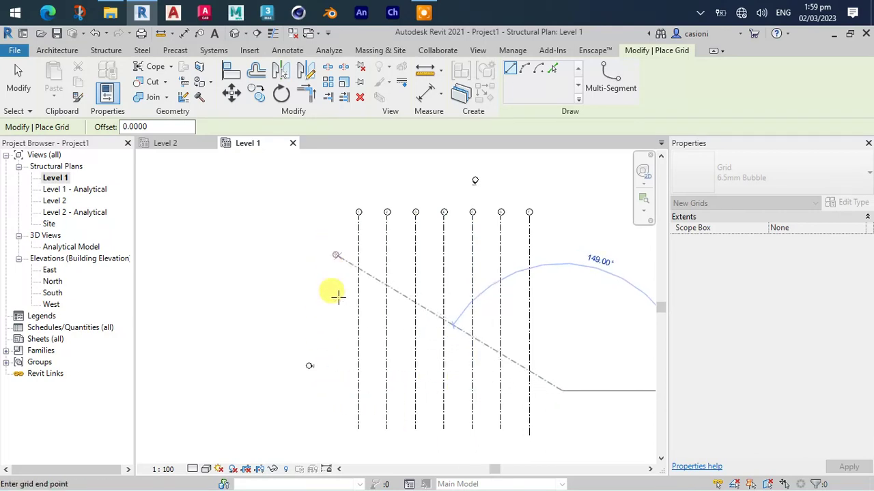
click(327, 391)
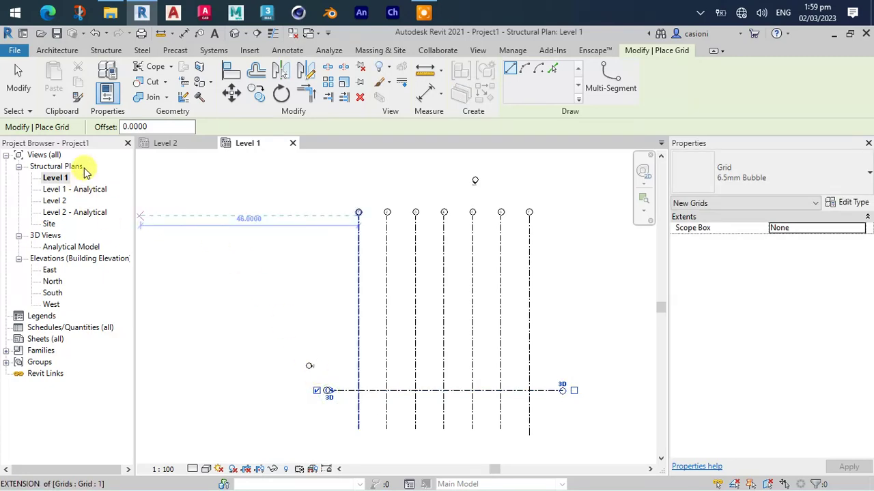
click(17, 75)
Rename the new horizontal grid's label from 8 to A
scroll(335, 417, up, 2)
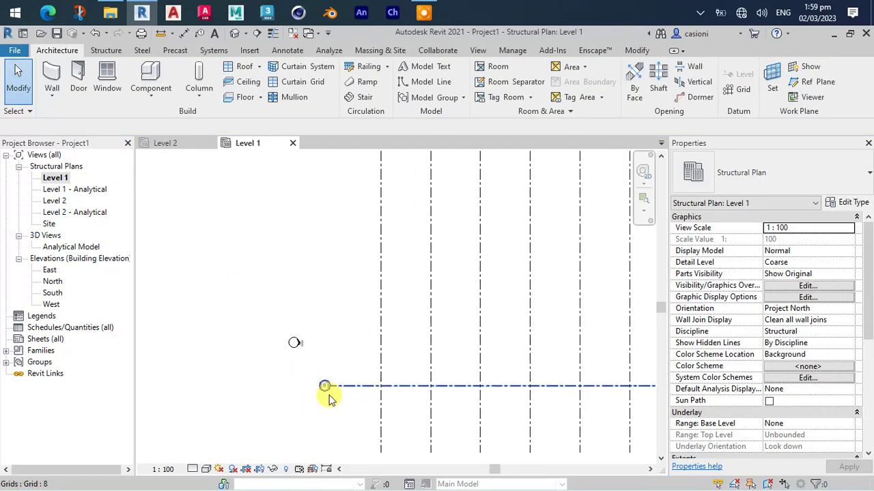
scroll(331, 396, up, 3)
scroll(328, 394, up, 3)
double_click(309, 359)
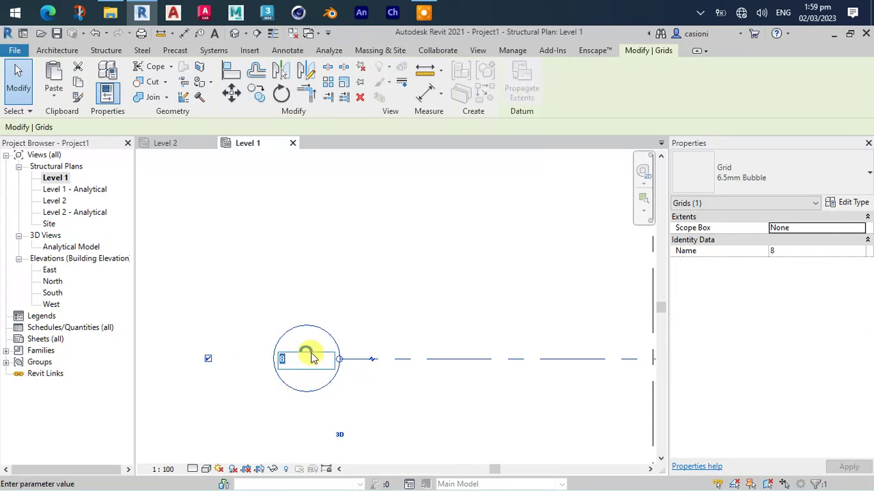
text(A)
click(406, 298)
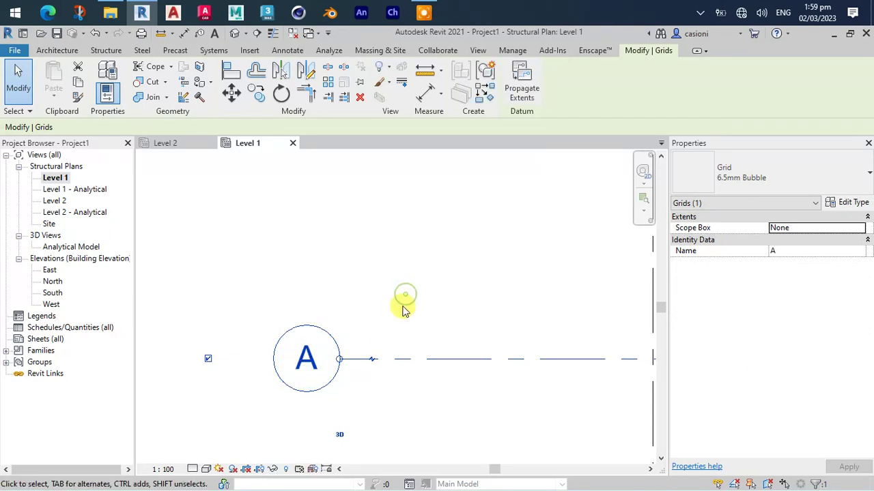
scroll(404, 318, down, 2)
scroll(403, 333, down, 2)
scroll(371, 363, down, 2)
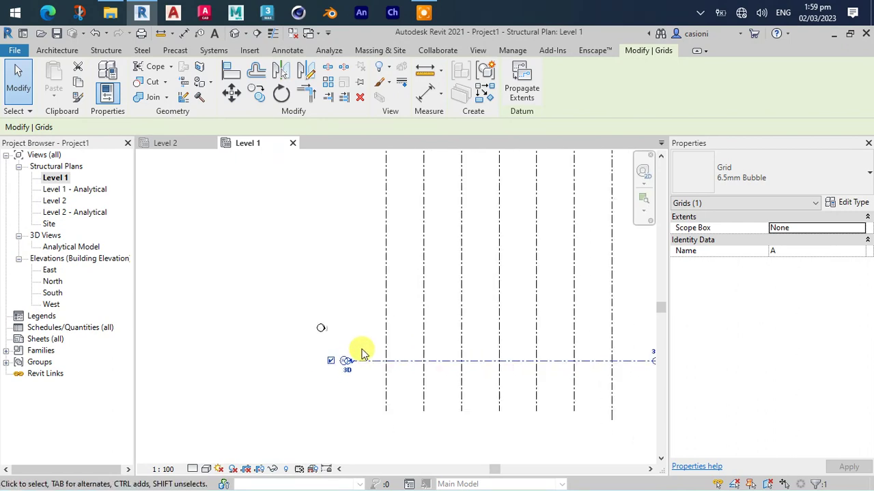
scroll(441, 280, down, 2)
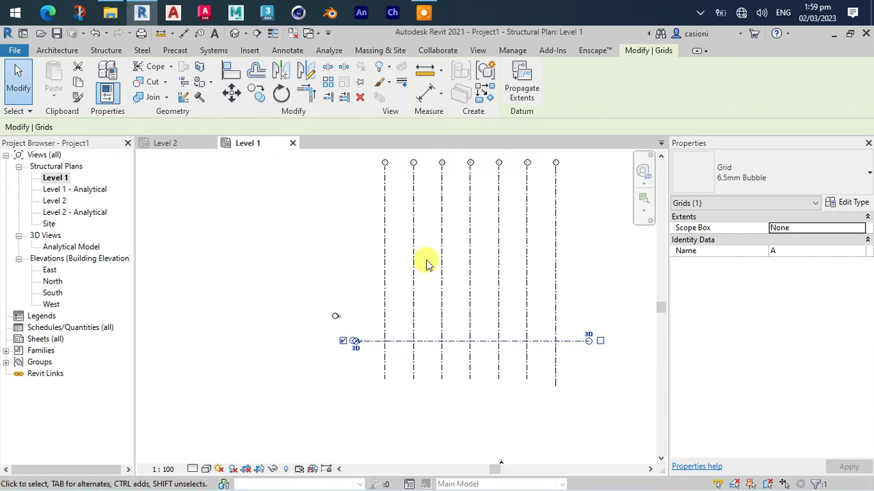
click(21, 77)
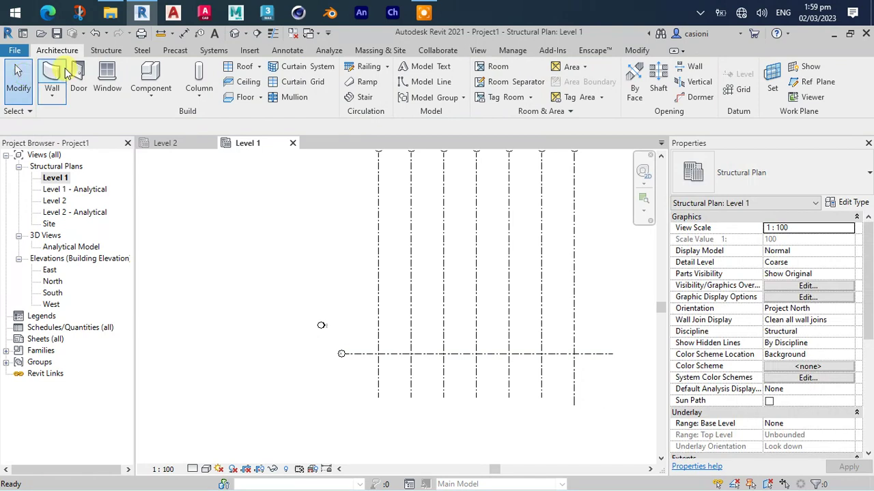
Draw four horizontal grids above grid A, right to left, then exit grid placement
click(727, 94)
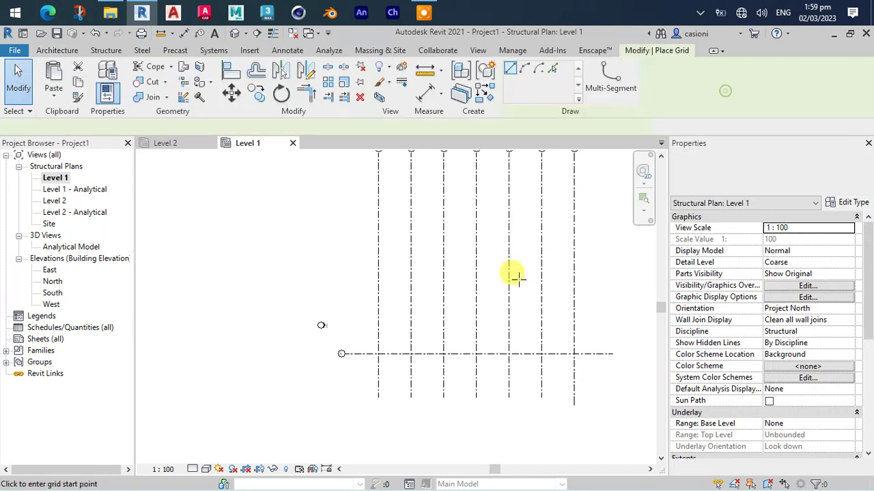
click(611, 311)
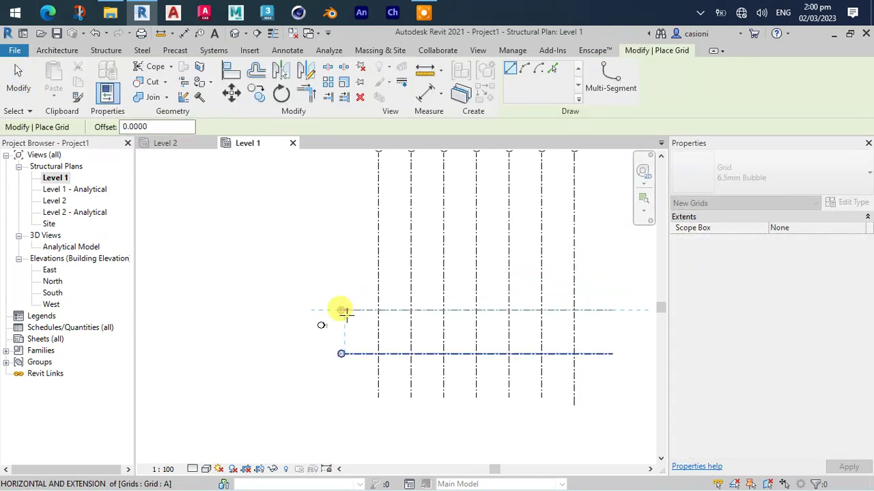
click(344, 311)
click(609, 265)
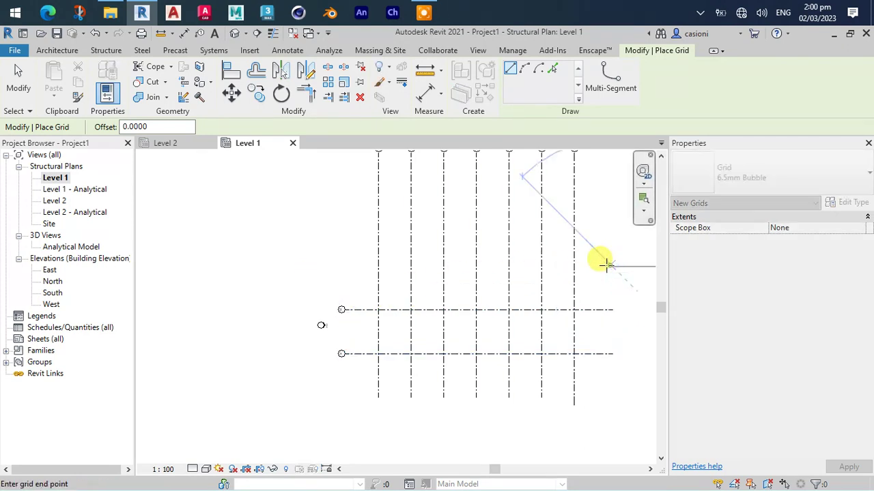
click(344, 267)
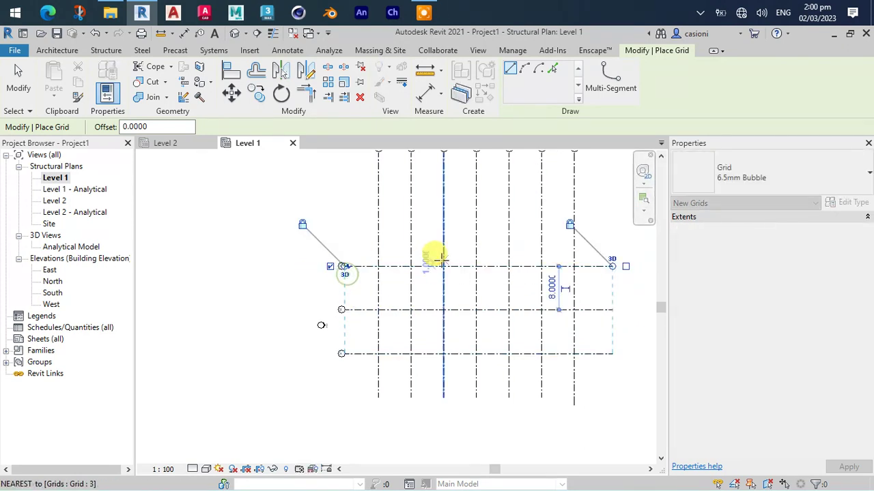
click(583, 269)
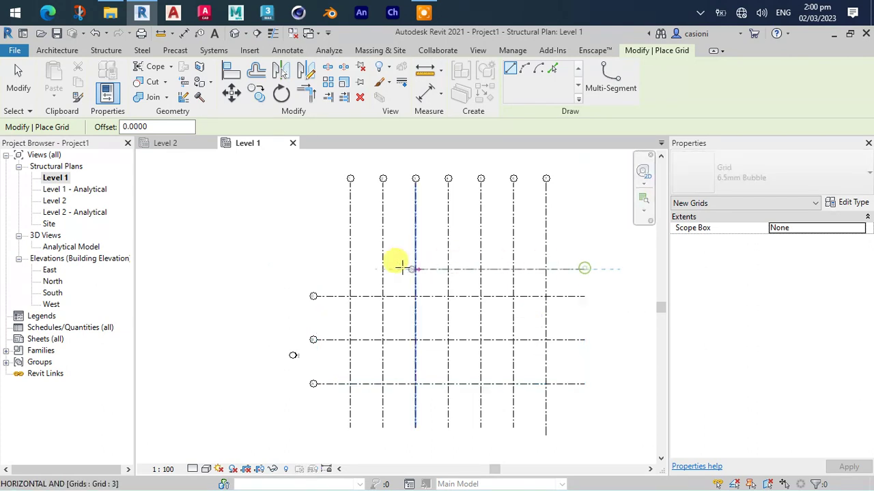
click(313, 269)
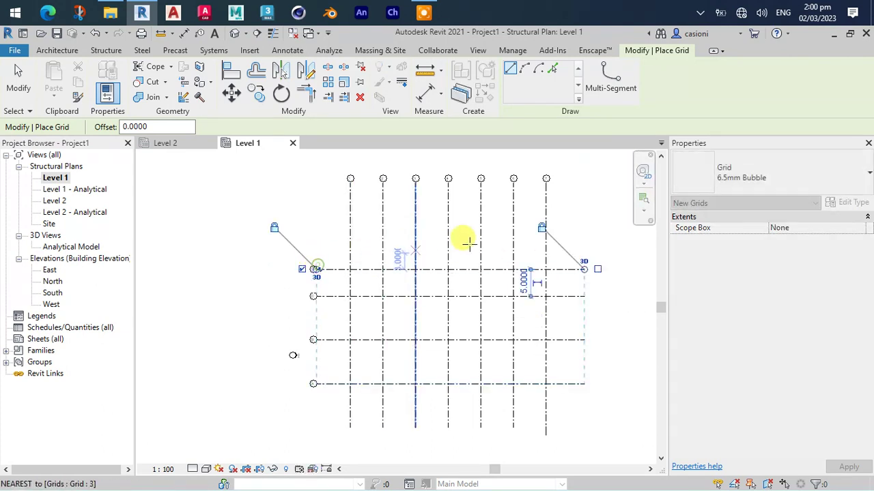
click(582, 231)
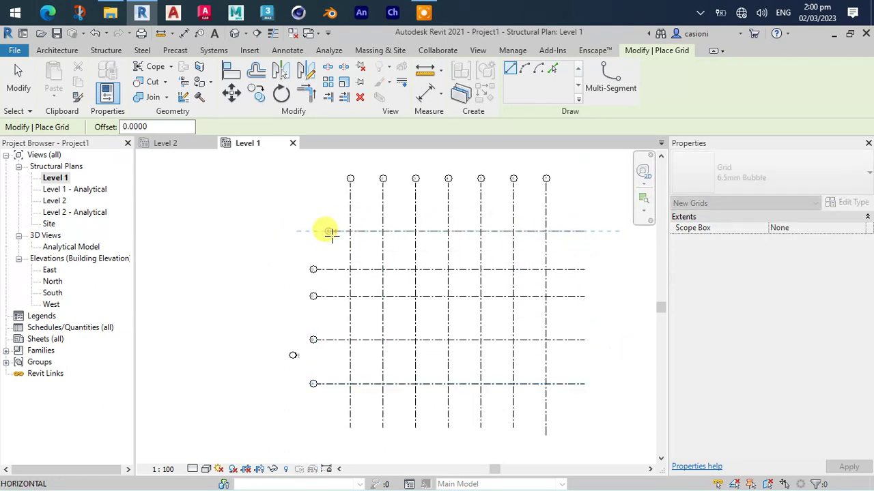
click(314, 231)
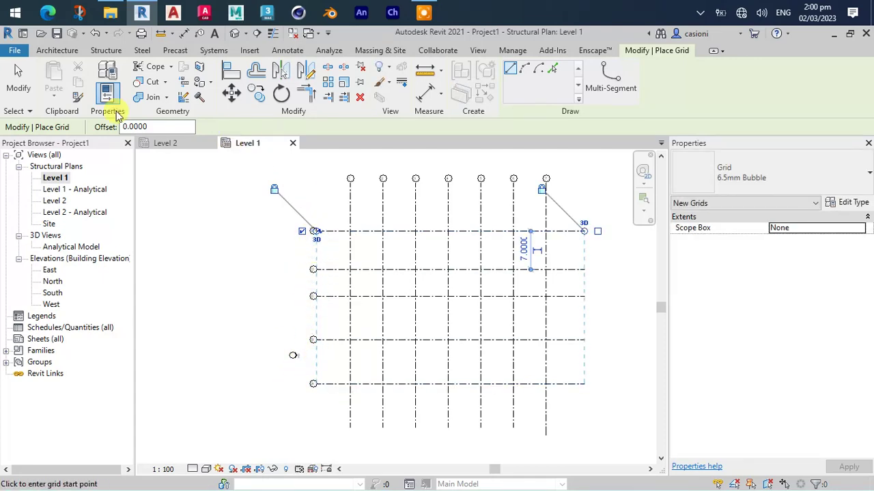
click(19, 77)
Respace grid B from grids A and C, setting the B–C gap to 6
scroll(378, 367, up, 2)
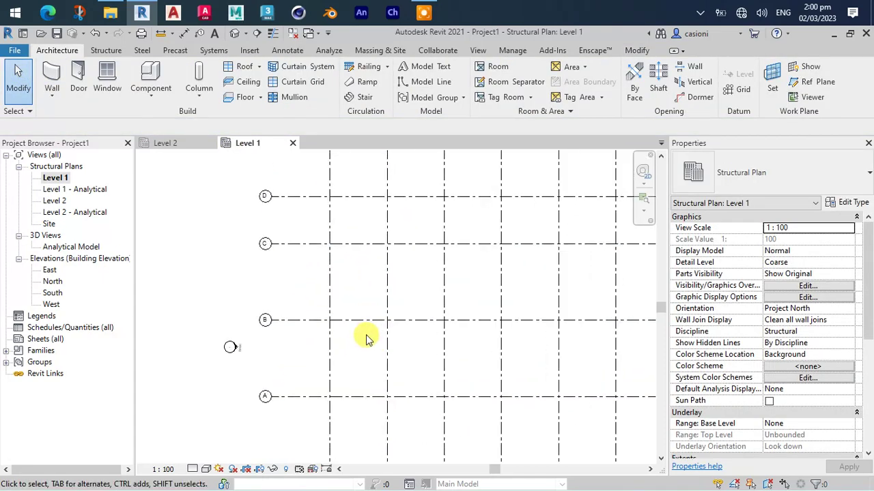
click(362, 320)
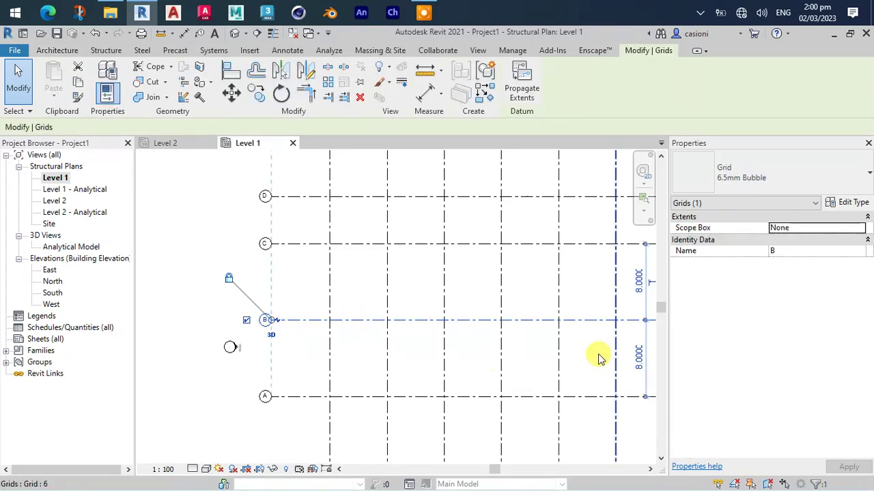
middle_drag(543, 358, 422, 350)
scroll(506, 351, down, 1)
click(486, 352)
text(6)
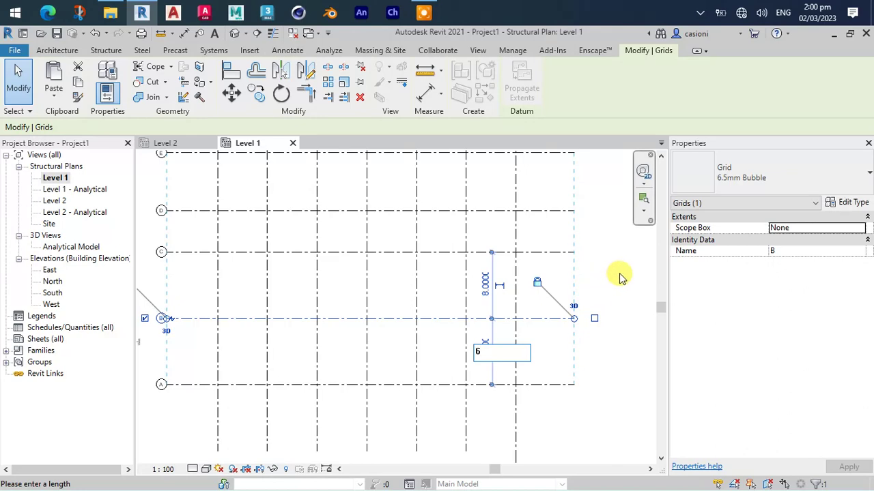
key(Return)
click(484, 284)
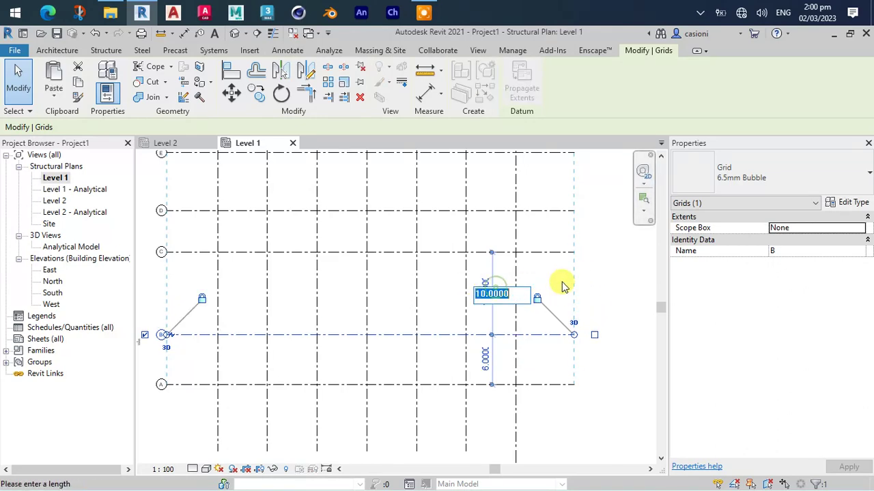
key(Return)
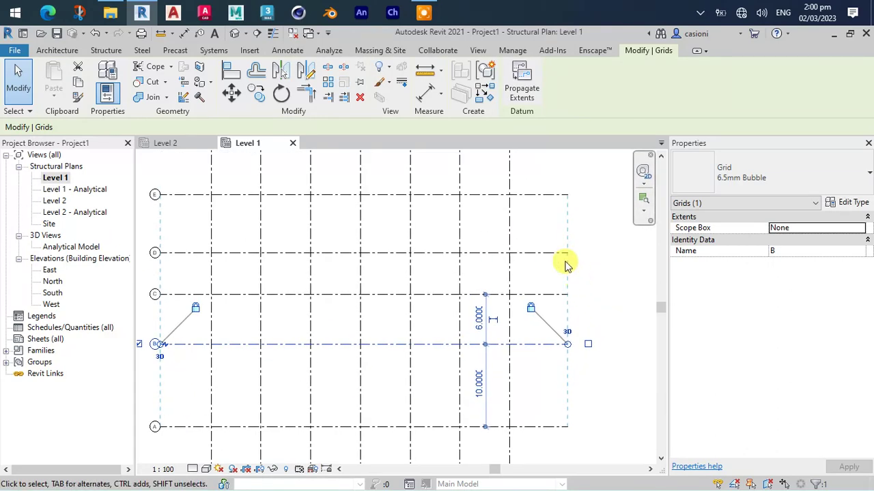
click(566, 263)
Set grid D 6 from grid C and keep grid E 6 above D
click(527, 252)
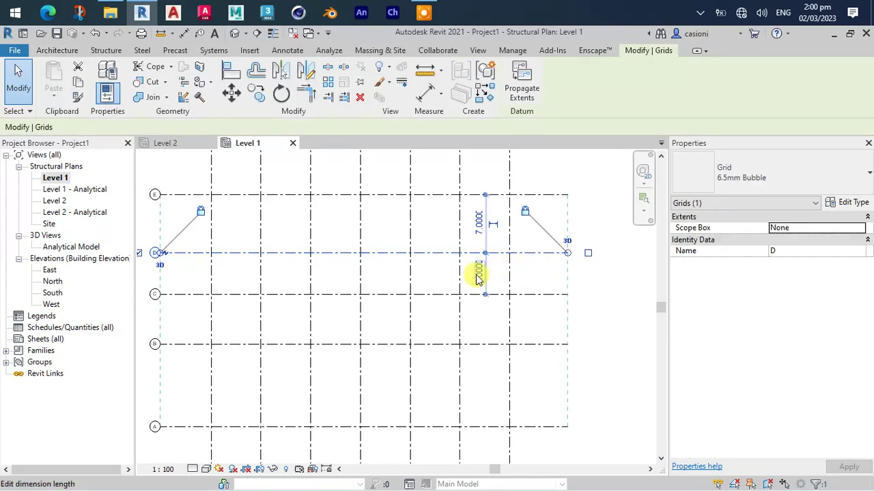
click(477, 273)
text(6)
key(Return)
middle_drag(558, 242, 562, 267)
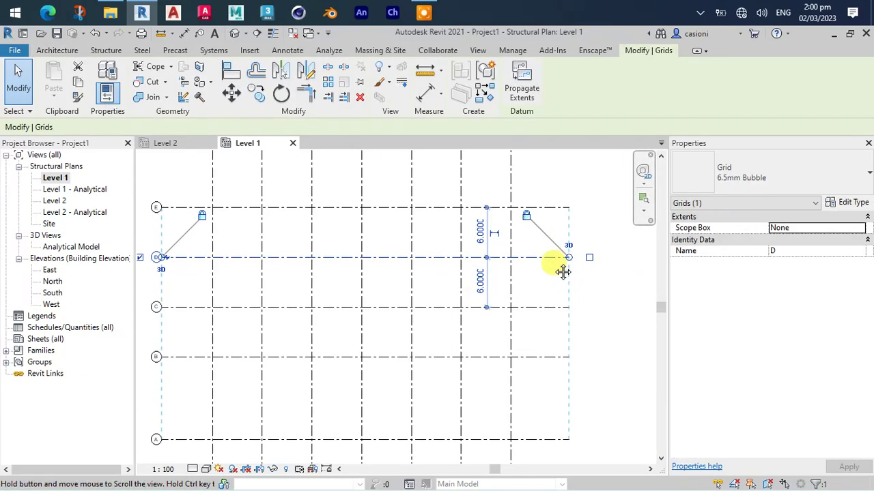
click(481, 239)
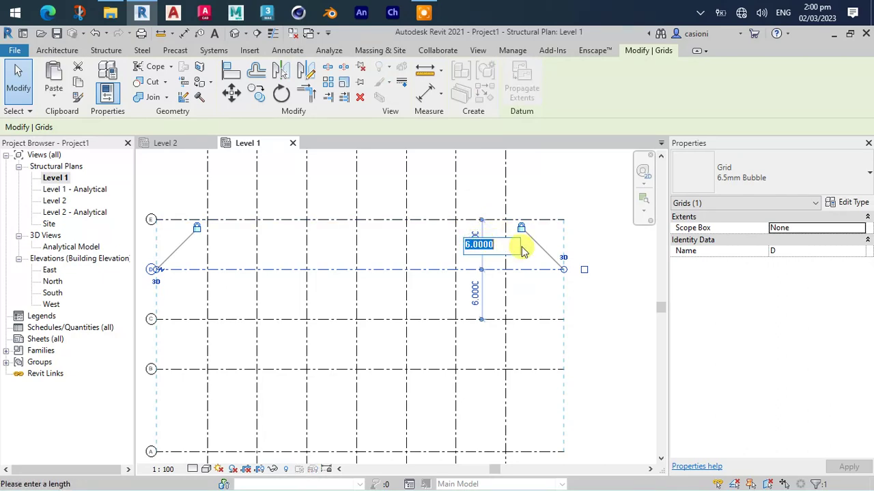
text(6)
key(Return)
scroll(613, 270, down, 2)
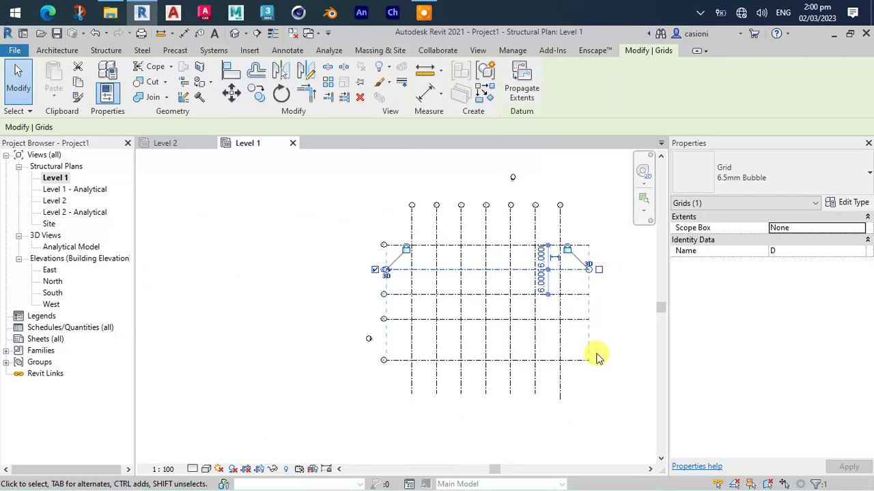
click(607, 341)
Set the A–B and B–C grid spacings to 6 m
scroll(530, 312, up, 4)
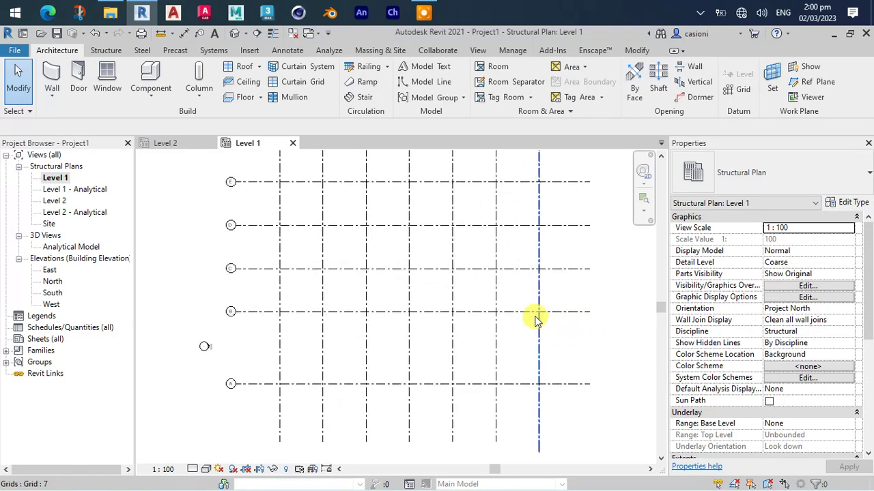
click(529, 312)
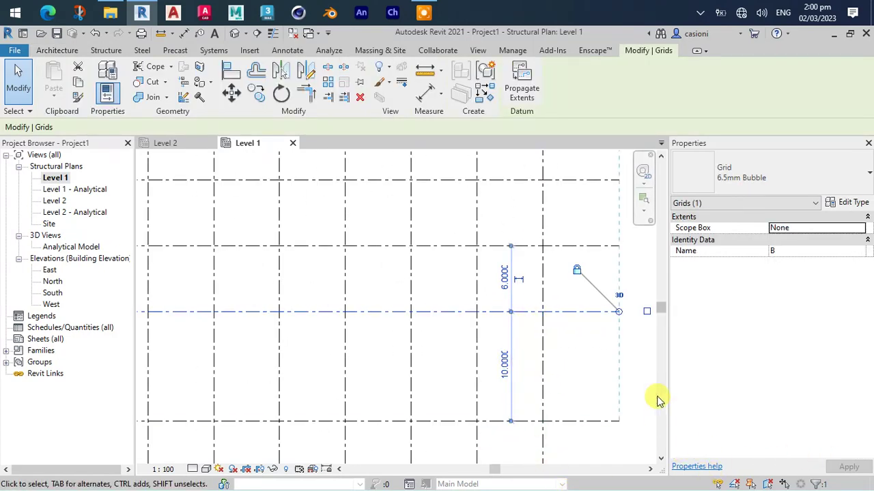
click(503, 362)
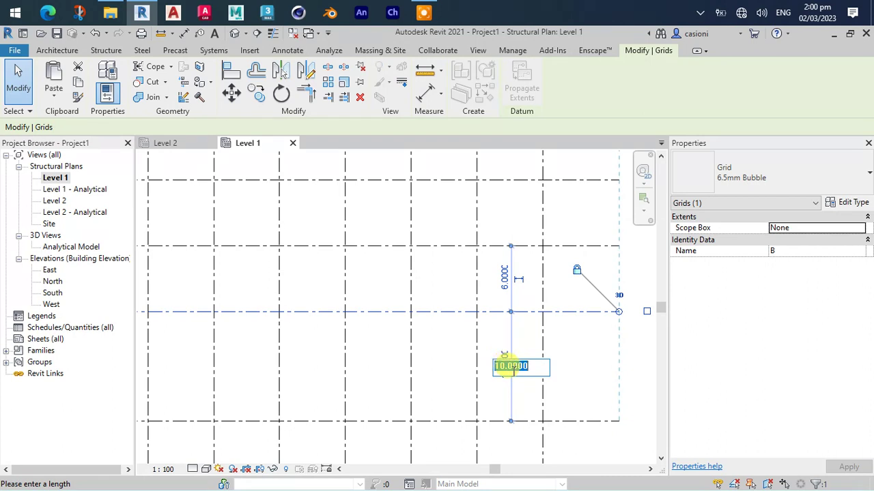
key(Return)
click(573, 246)
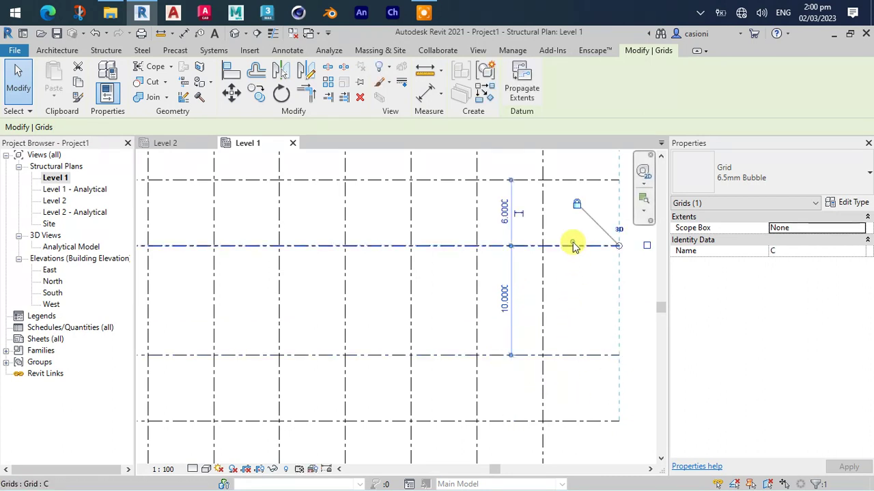
click(503, 301)
text(6)
key(Return)
Space grids D and E 6 m above their lower neighbours, then clear the selection
middle_drag(559, 290, 560, 335)
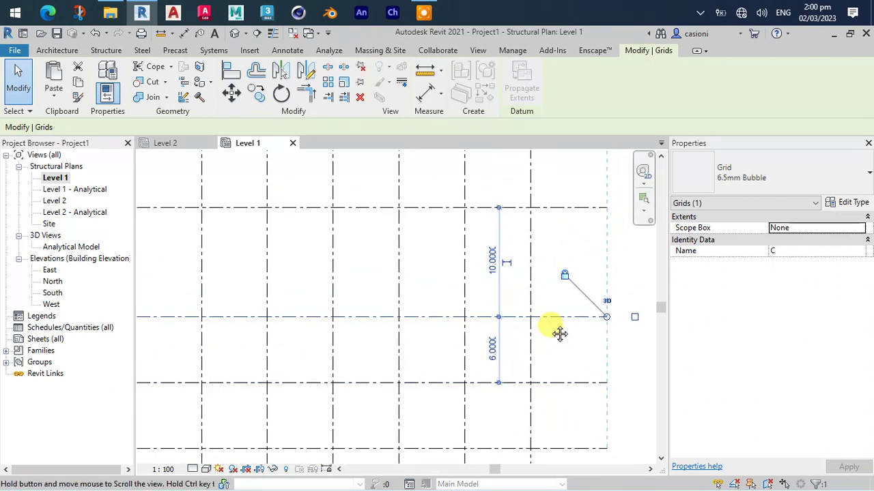
click(566, 224)
click(487, 277)
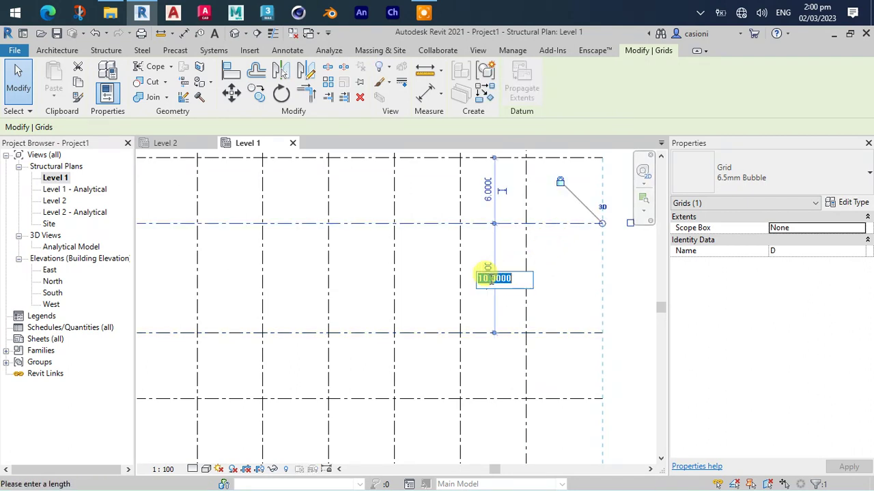
text(6)
key(Return)
middle_drag(559, 225, 560, 268)
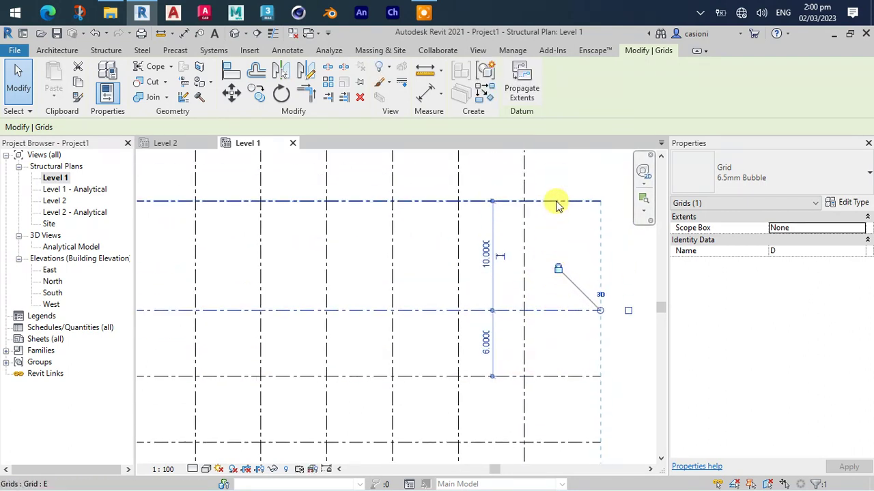
click(555, 201)
click(487, 254)
text(6)
key(Return)
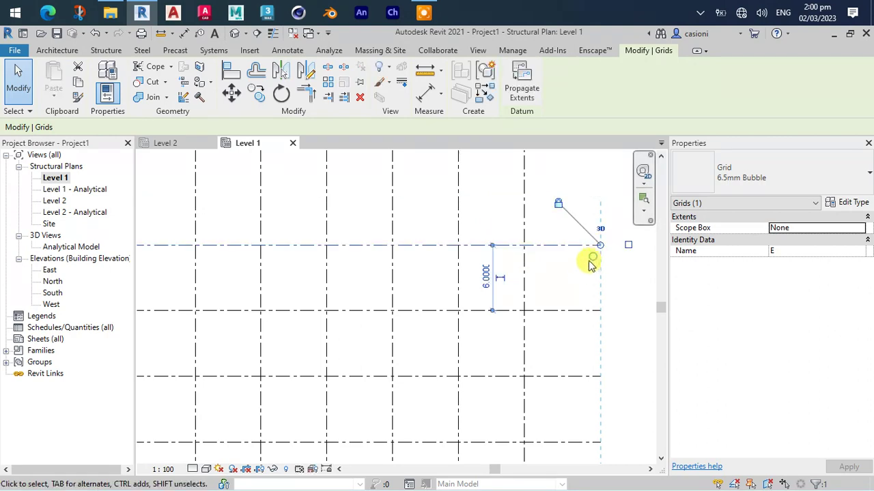
scroll(576, 293, down, 3)
key(Escape)
Pan and zoom the Level 1 plan to review the full A–E grid
scroll(560, 369, down, 1)
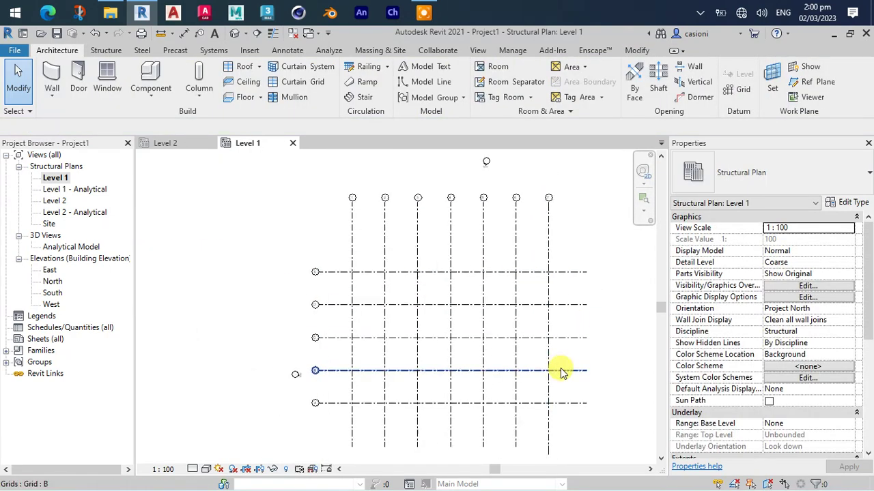
middle_drag(560, 369, 583, 298)
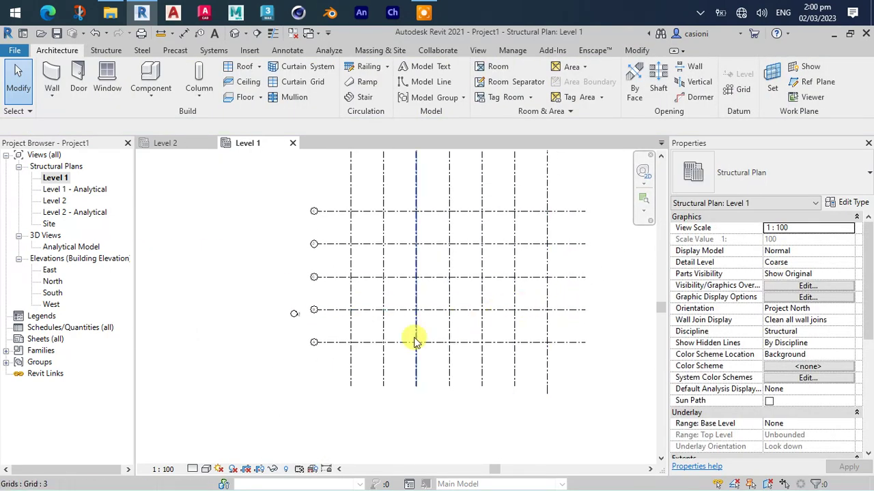
middle_drag(375, 339, 362, 349)
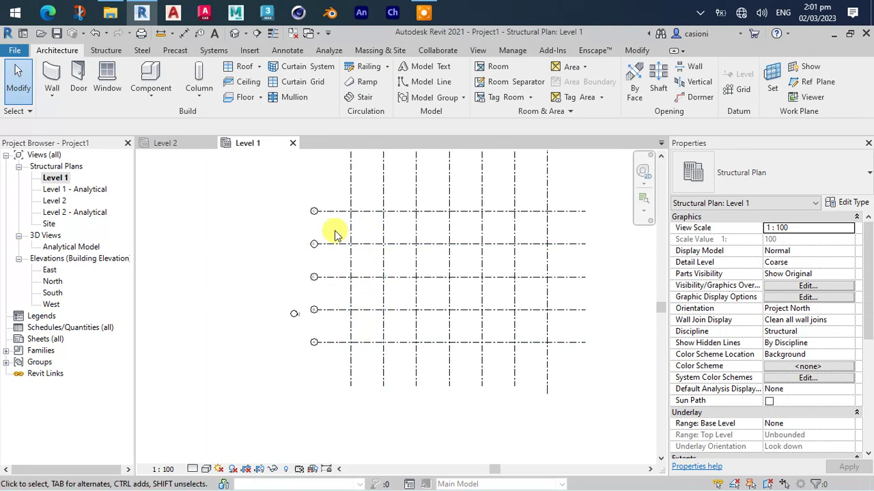
scroll(333, 223, up, 1)
scroll(335, 219, up, 2)
scroll(335, 216, up, 1)
scroll(335, 215, down, 2)
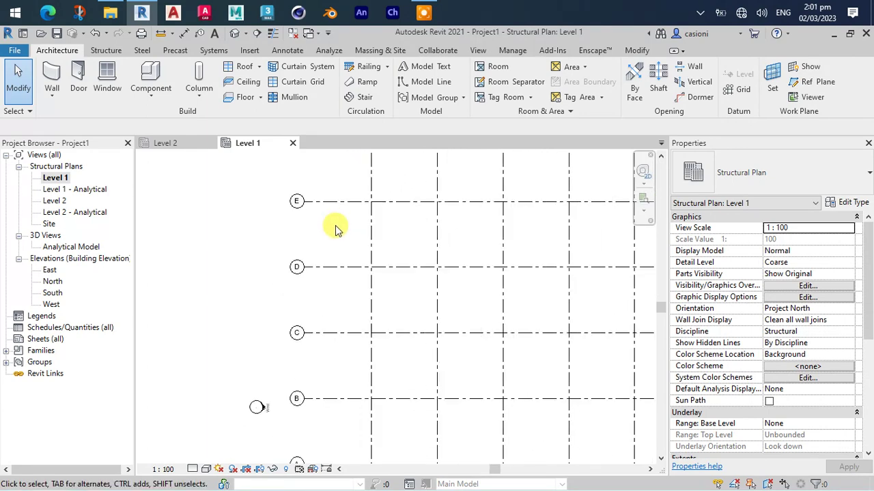
scroll(338, 225, down, 2)
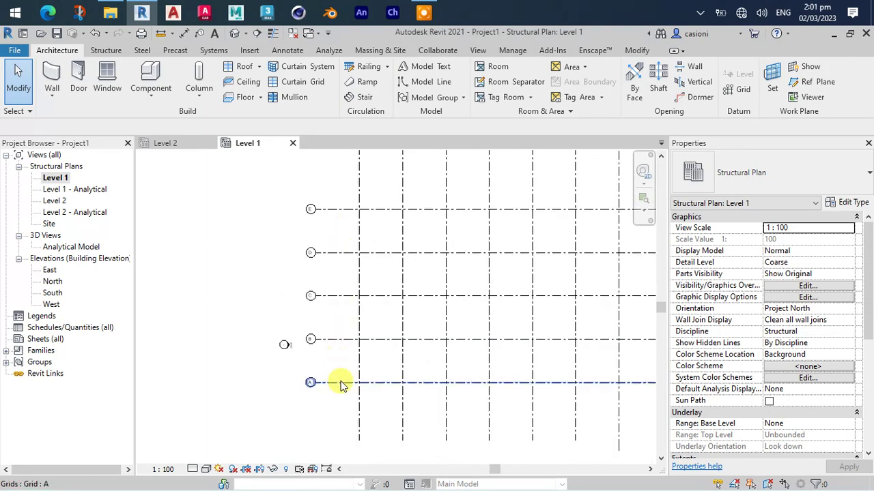
scroll(385, 266, down, 2)
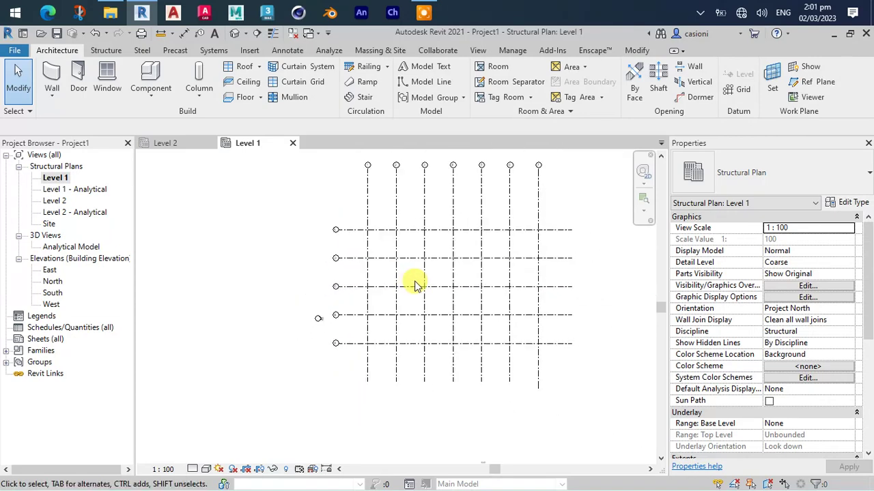
scroll(416, 285, up, 1)
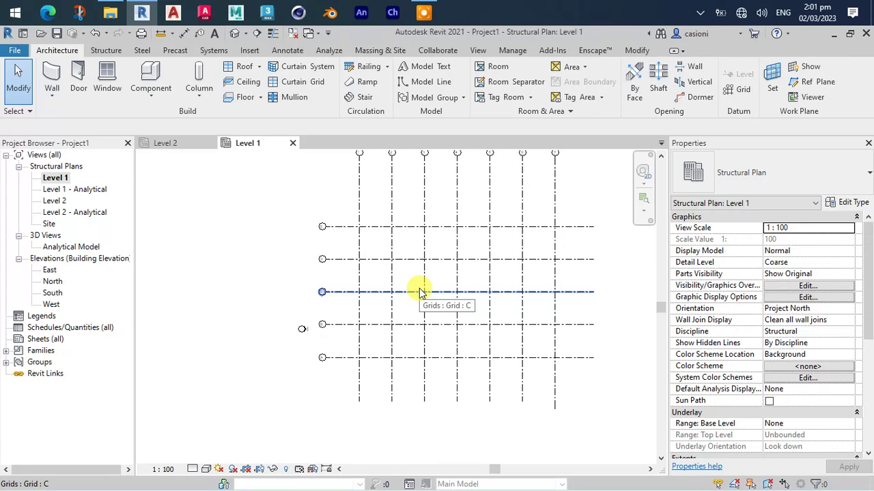
middle_drag(585, 263, 556, 265)
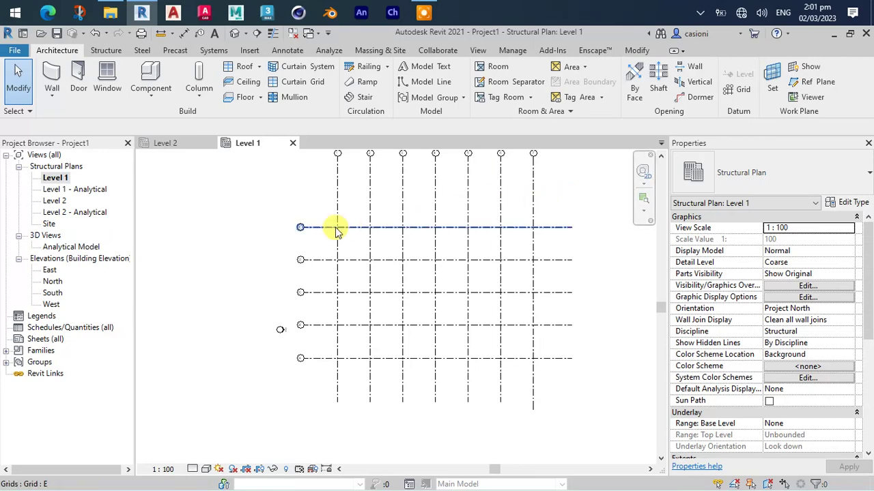
Open the West elevation and centre its grid lines in the view
double_click(51, 304)
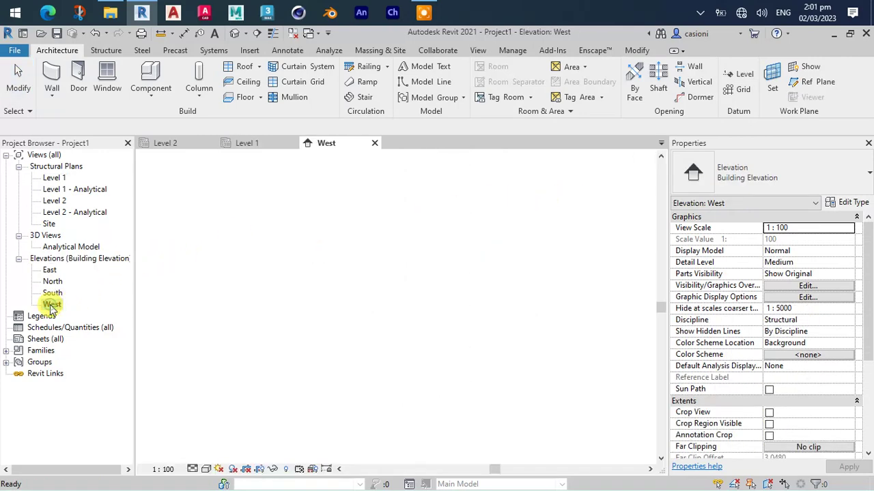
scroll(179, 311, down, 4)
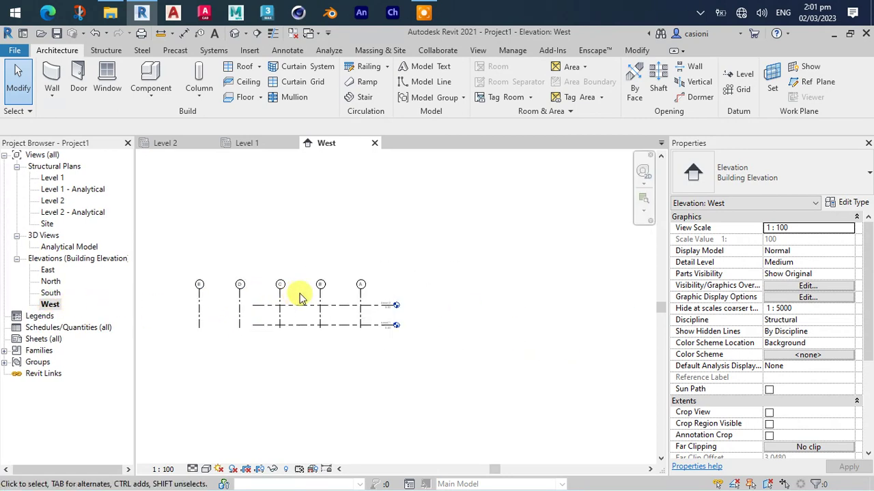
middle_drag(236, 287, 395, 321)
Drag grid B's head upward so all grid heads sit well above the levels
click(424, 322)
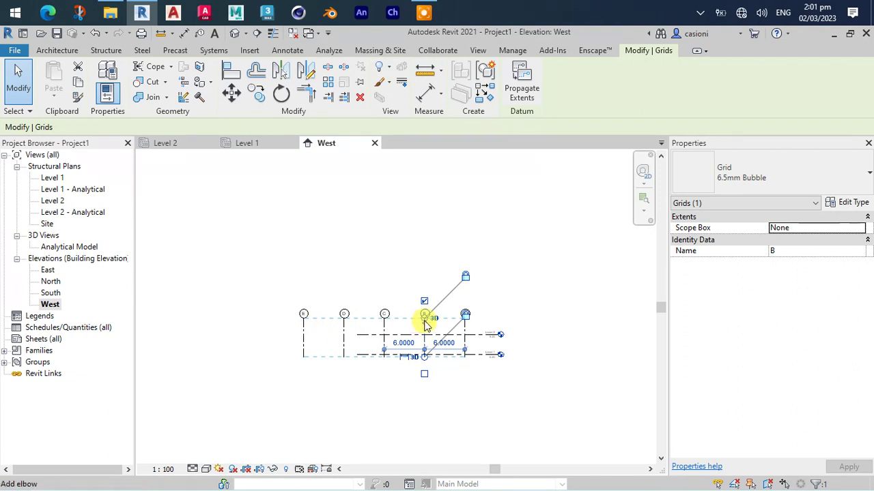
scroll(424, 318, up, 2)
scroll(424, 318, up, 2)
drag(422, 320, 419, 228)
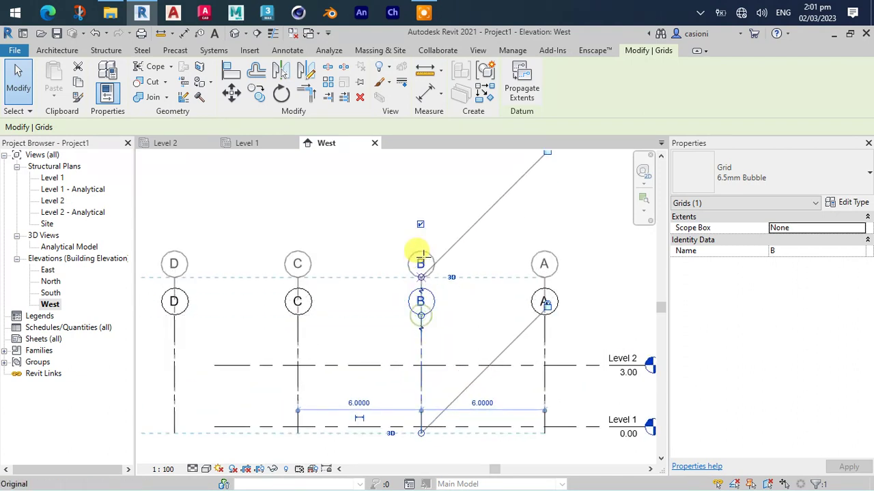
scroll(423, 246, down, 1)
middle_drag(433, 275, 418, 285)
scroll(419, 285, down, 2)
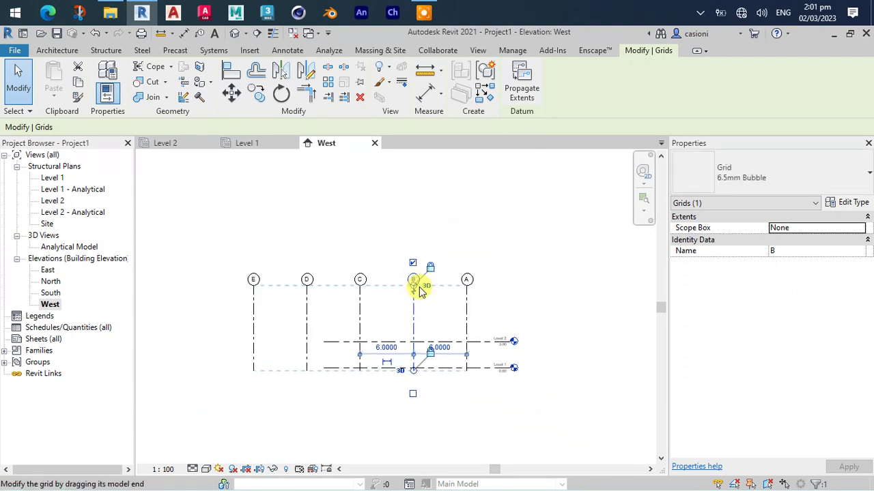
mouse_move(414, 290)
mouse_down()
mouse_move(400, 205)
mouse_move(413, 216)
mouse_up()
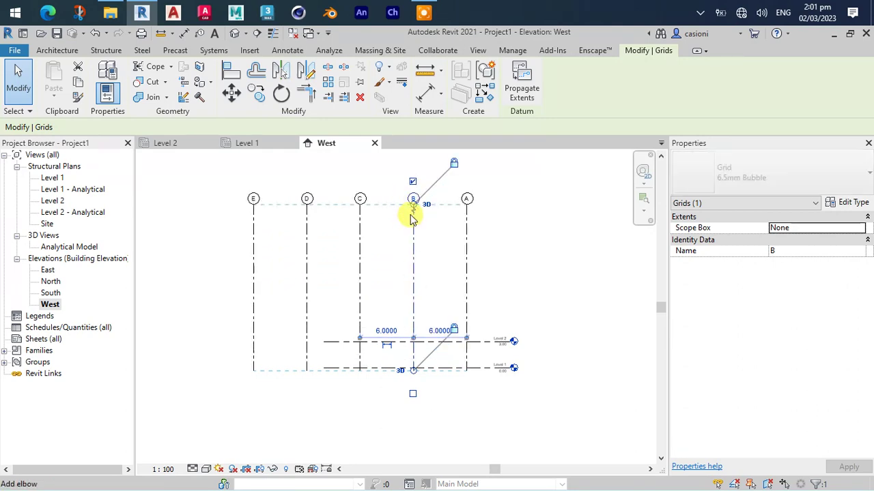
middle_drag(414, 216, 407, 264)
drag(410, 254, 400, 205)
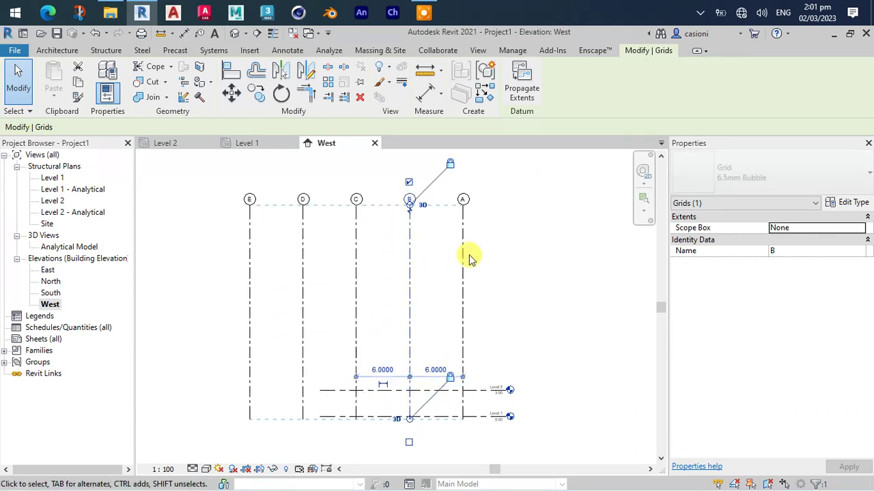
click(489, 267)
mouse_move(489, 266)
middle_down()
mouse_move(429, 305)
mouse_move(464, 251)
middle_up()
Extend Level 2's left end further out to the left
click(432, 316)
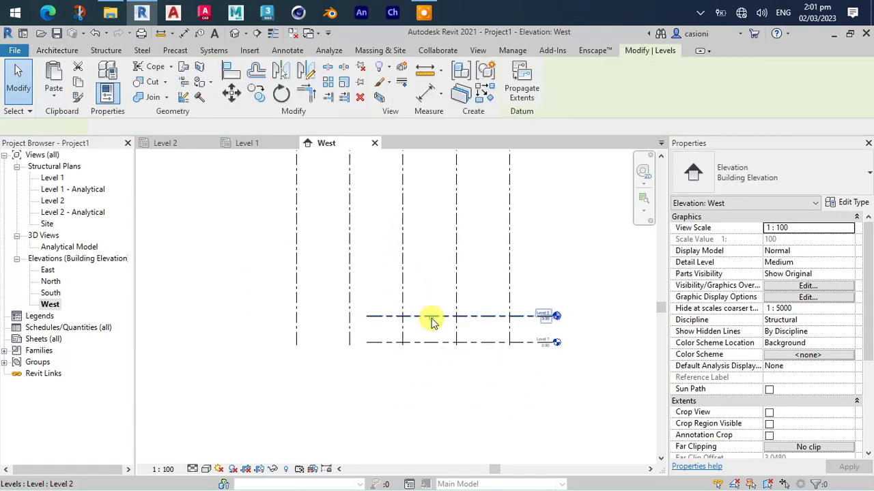
drag(366, 320, 244, 317)
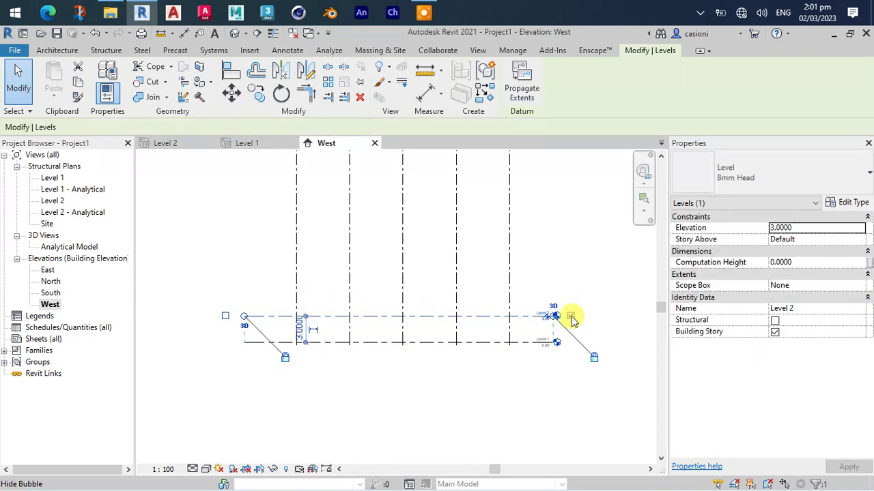
click(529, 342)
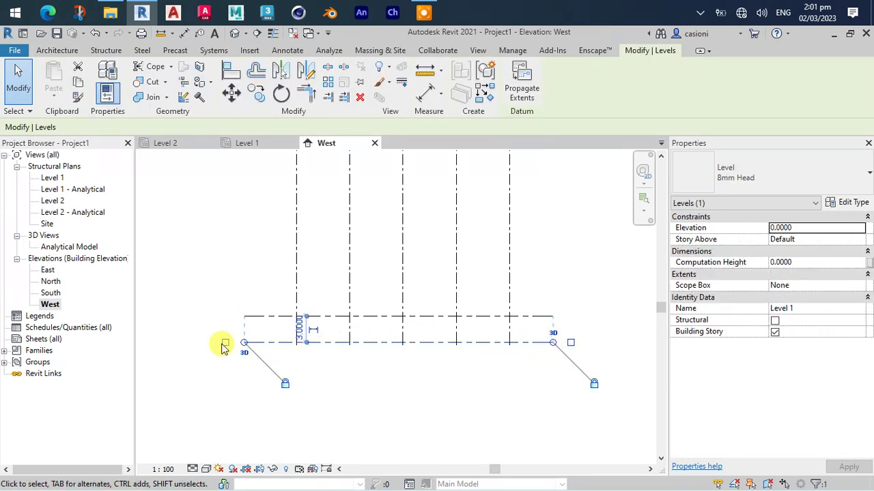
click(244, 328)
click(229, 317)
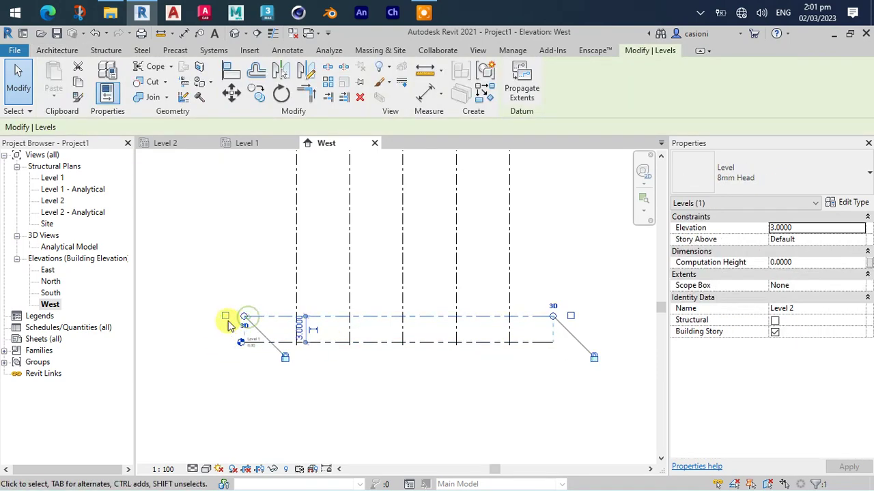
click(249, 270)
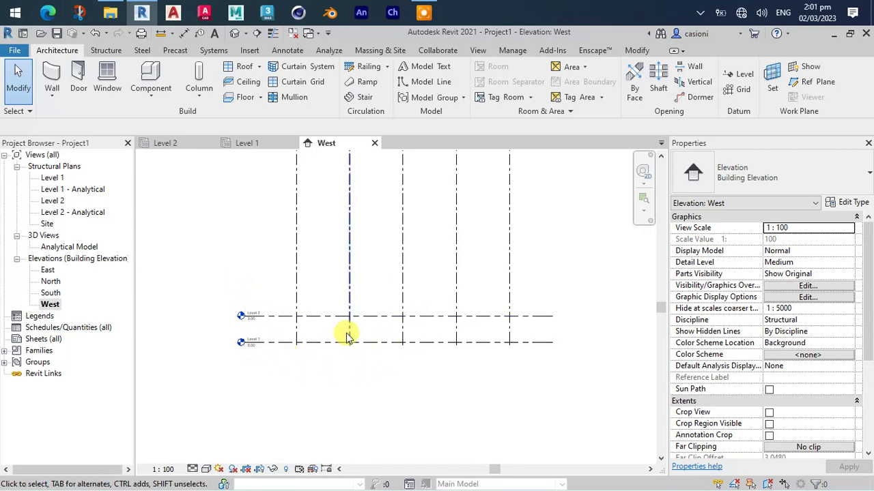
scroll(283, 318, up, 2)
scroll(283, 318, up, 2)
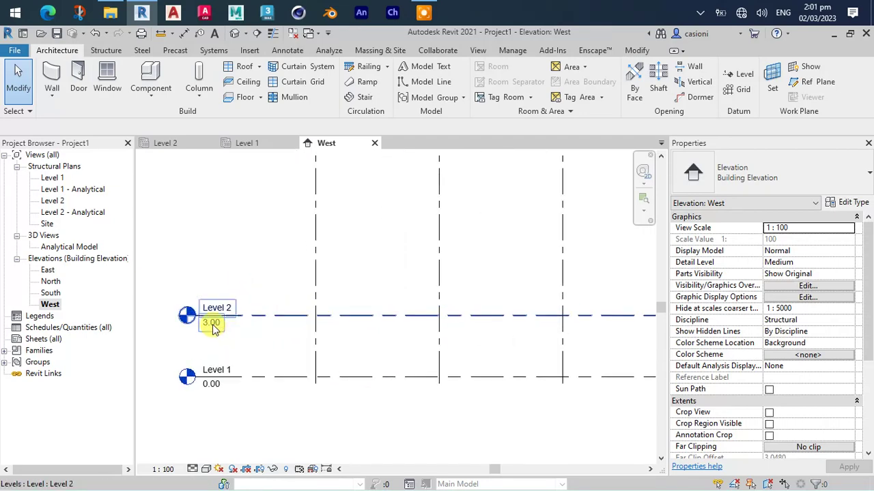
Change Level 2's elevation to 4.00
click(212, 328)
click(213, 326)
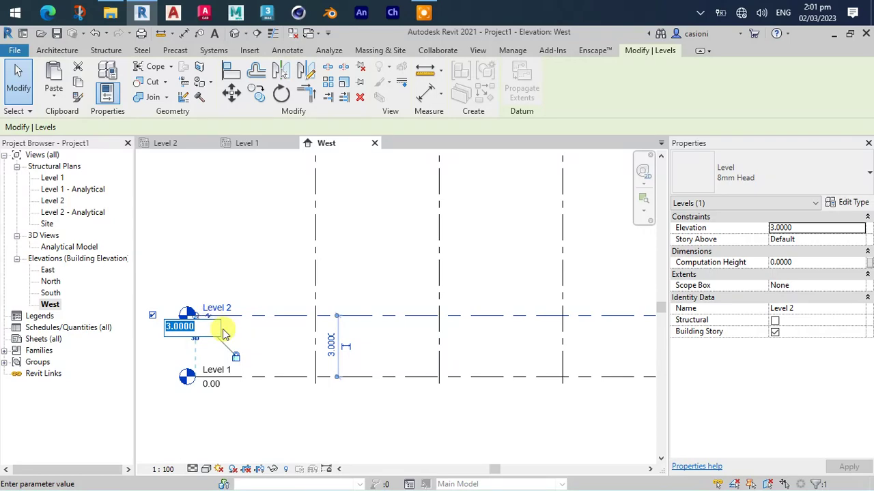
text(4)
key(Return)
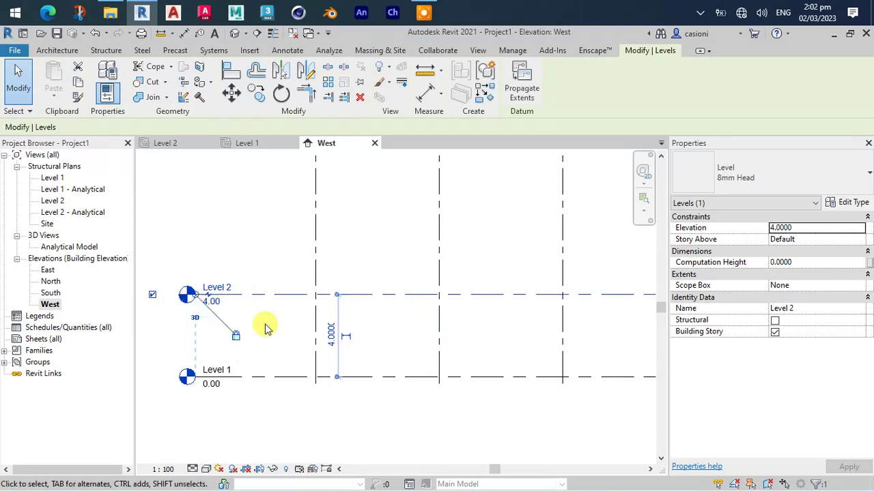
scroll(266, 327, down, 2)
click(283, 347)
scroll(300, 348, down, 2)
middle_drag(362, 351, 356, 354)
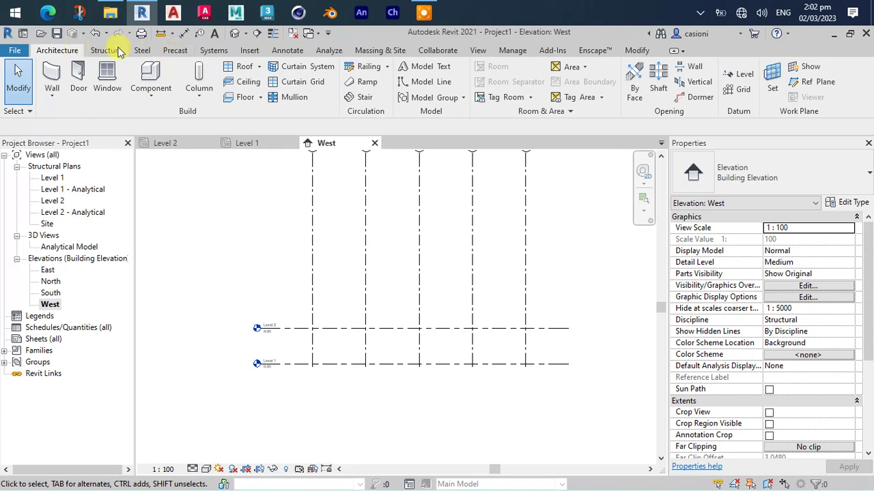
Start the Level tool with Pick Lines at a 4 m offset and create Level 3
click(730, 82)
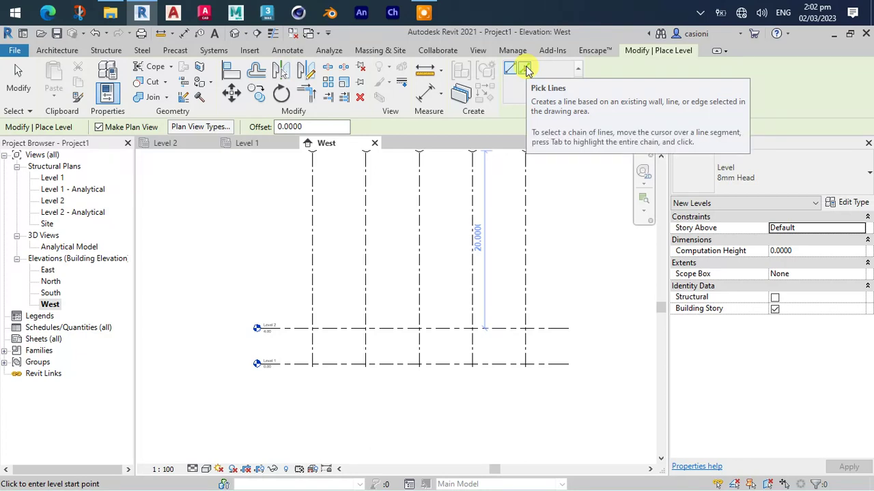
click(525, 69)
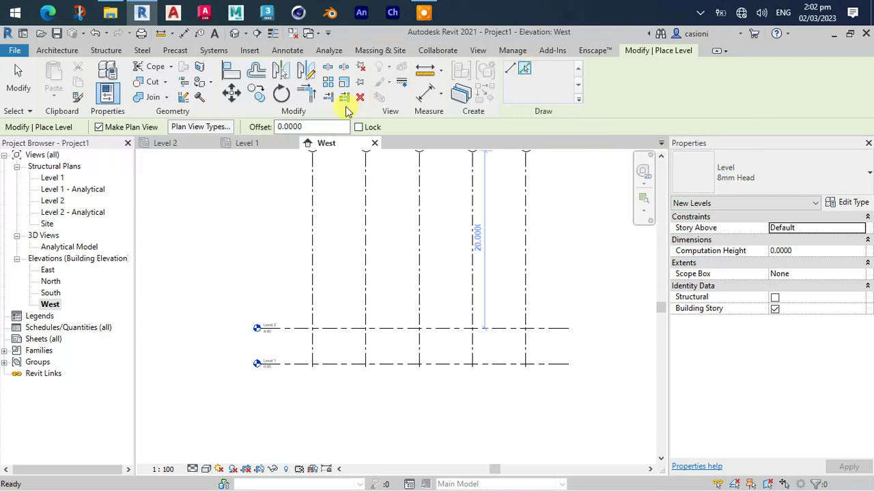
click(322, 126)
text(4.0000)
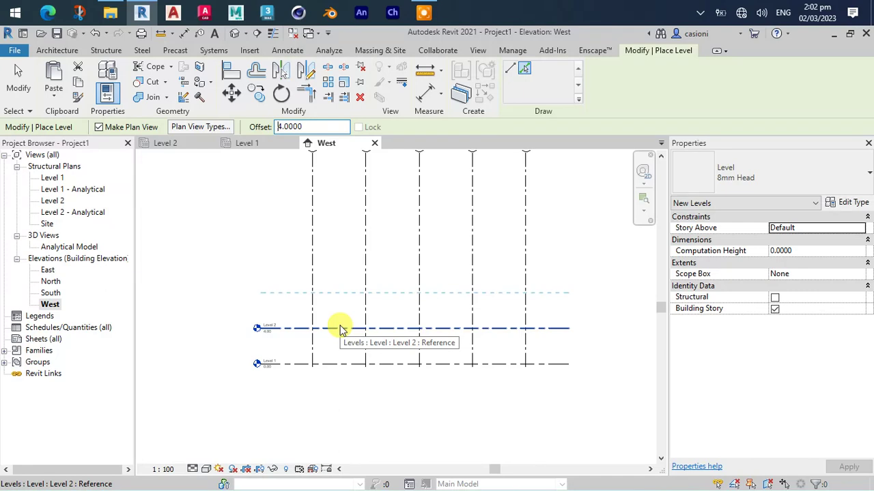
click(341, 329)
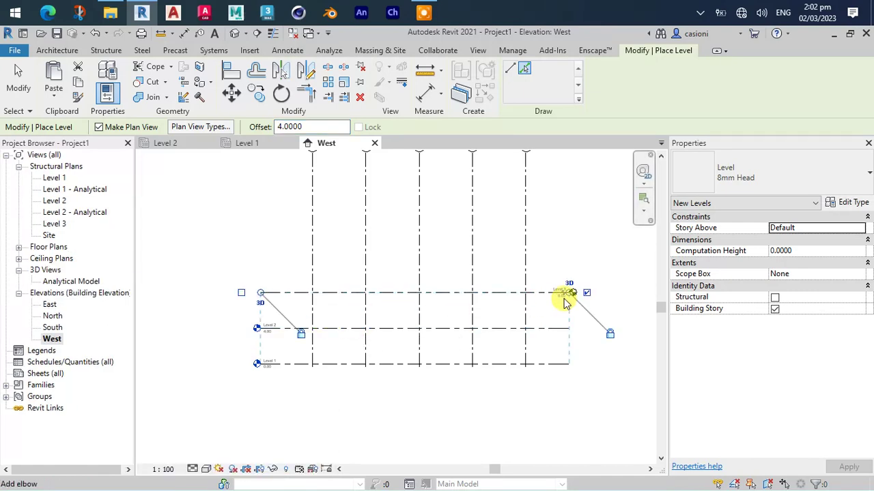
Pick successive top level lines to add Levels 4, 5, 6 and 7 at 4 m intervals
scroll(564, 303, up, 2)
scroll(564, 302, down, 2)
scroll(511, 298, down, 1)
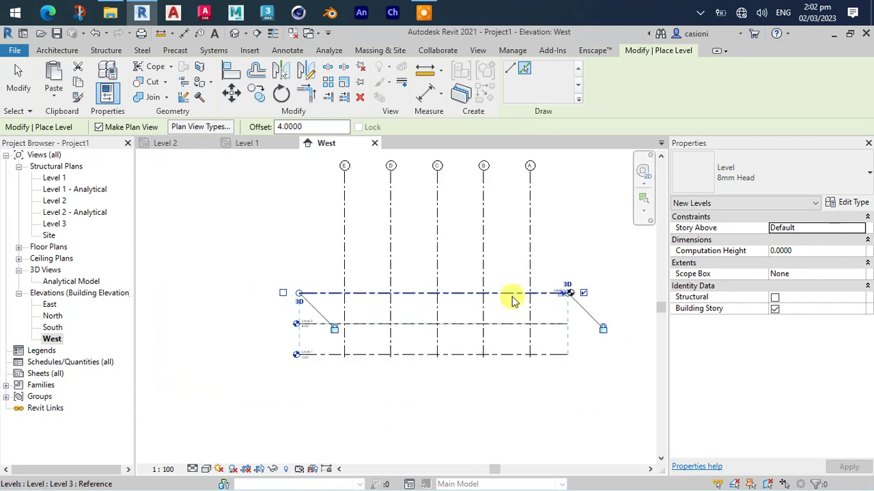
scroll(513, 298, up, 1)
scroll(512, 296, up, 1)
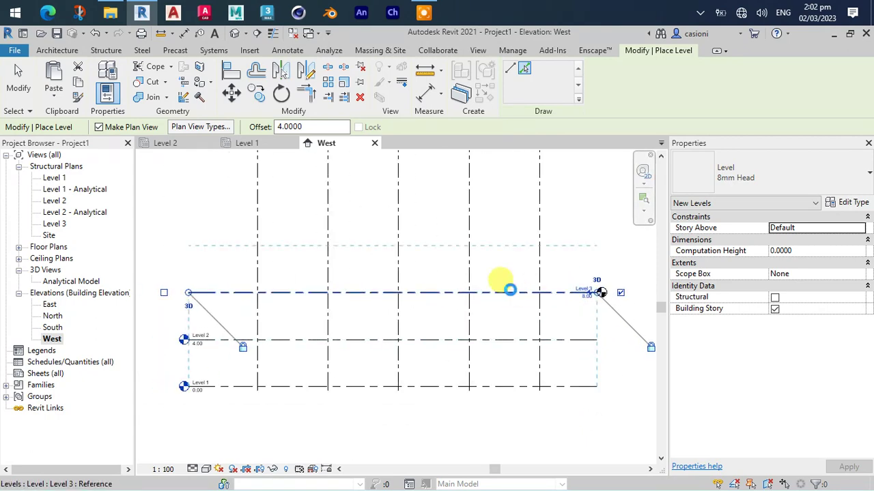
click(506, 285)
middle_drag(511, 273, 442, 322)
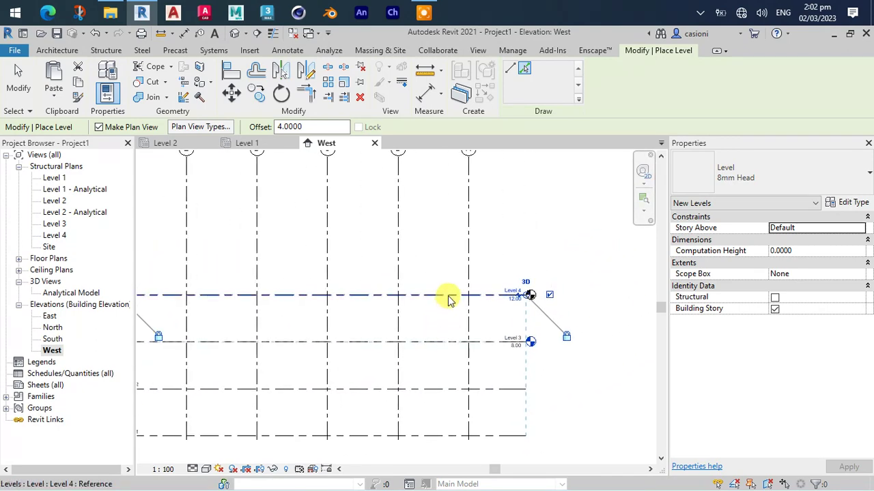
click(448, 297)
middle_drag(448, 287, 439, 298)
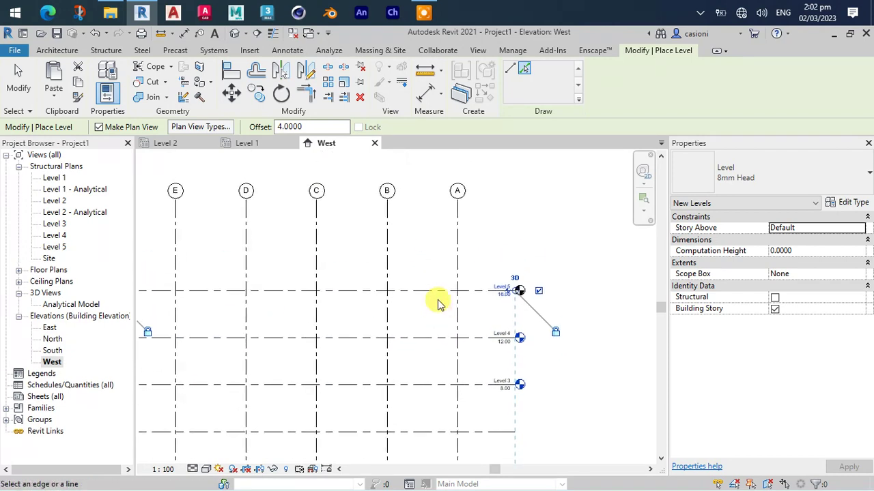
click(439, 290)
middle_drag(439, 263, 436, 293)
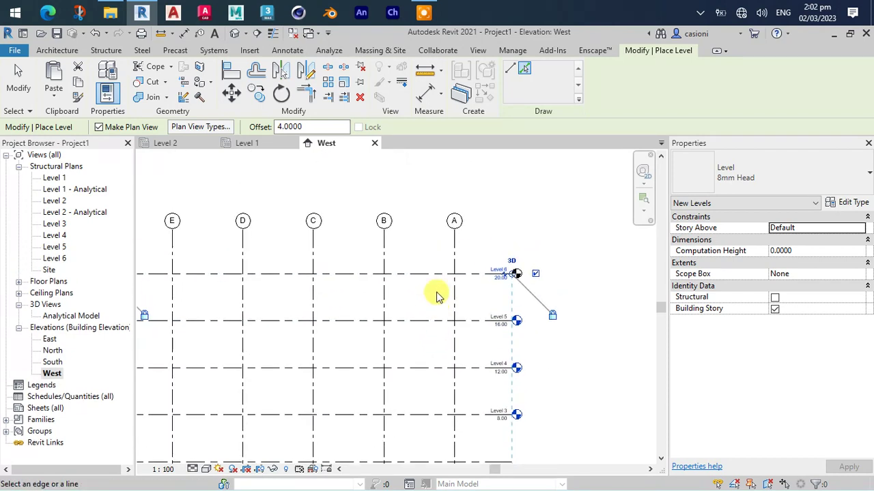
click(439, 273)
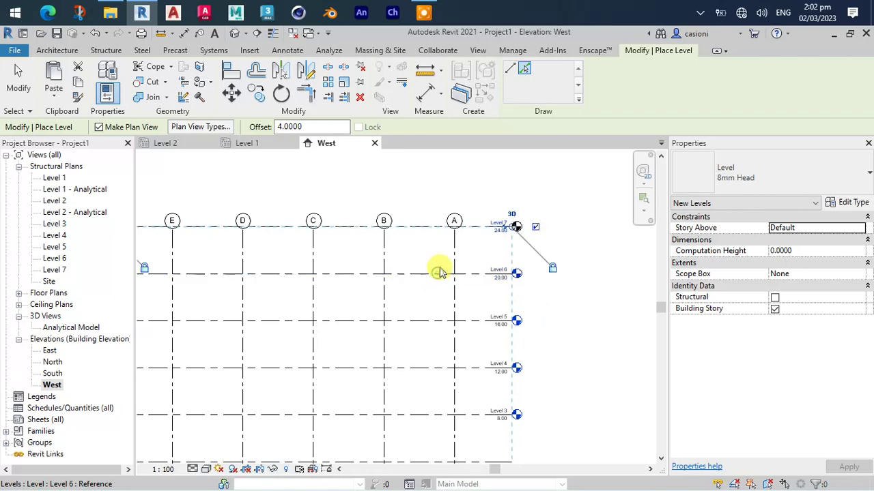
Exit the Level tool and extend grid A's bubble end above Level 7
click(19, 77)
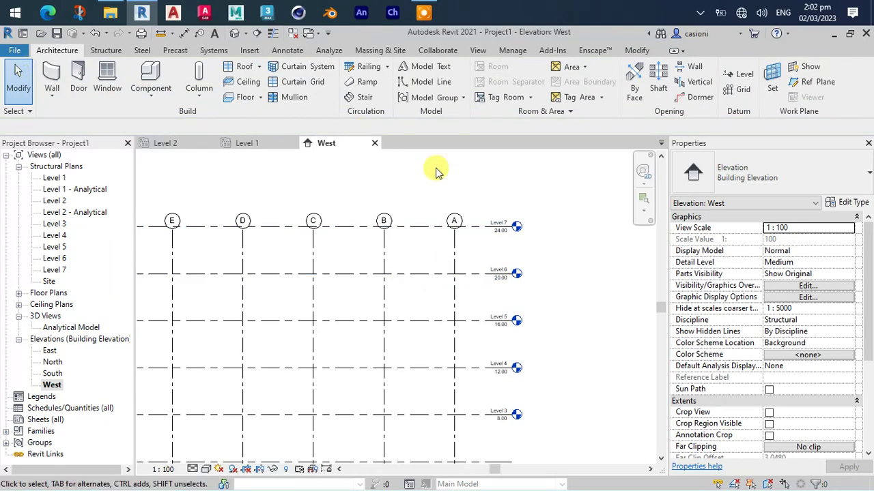
scroll(432, 171, down, 1)
click(452, 226)
drag(452, 226, 451, 165)
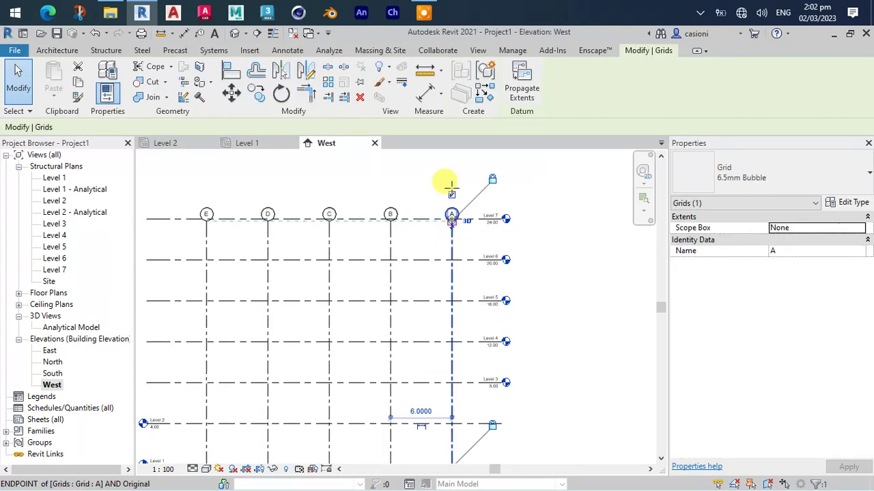
click(536, 199)
Select Levels 3 through 7 one by one to check their elevations
scroll(543, 218, down, 2)
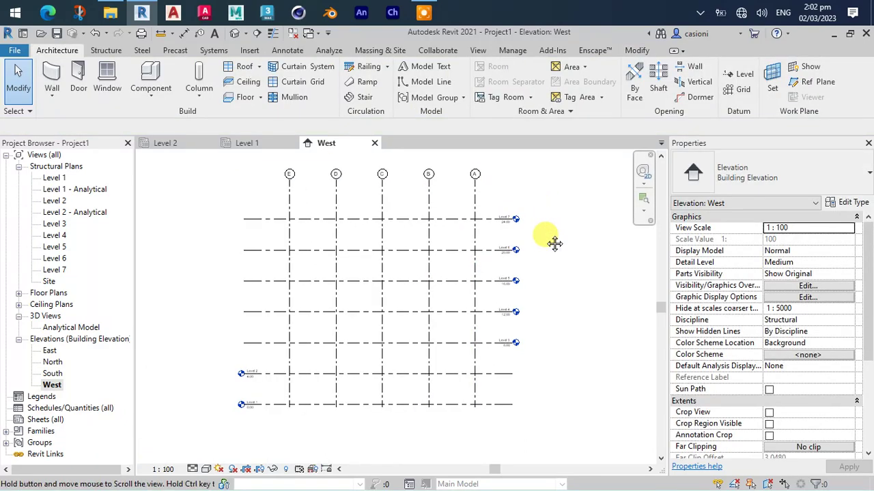
click(276, 342)
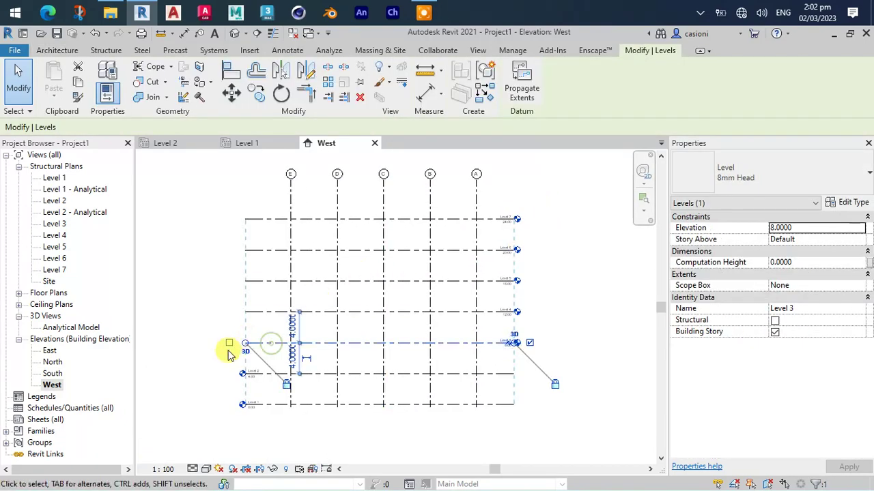
click(256, 314)
click(252, 281)
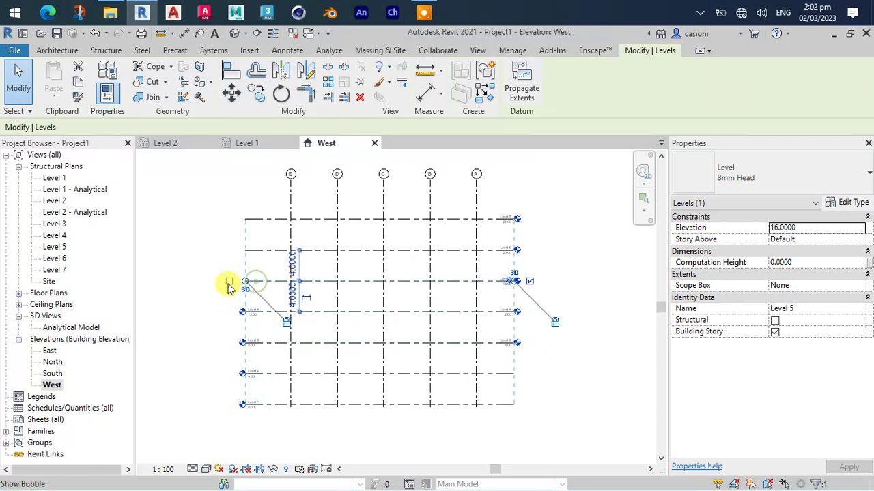
click(249, 252)
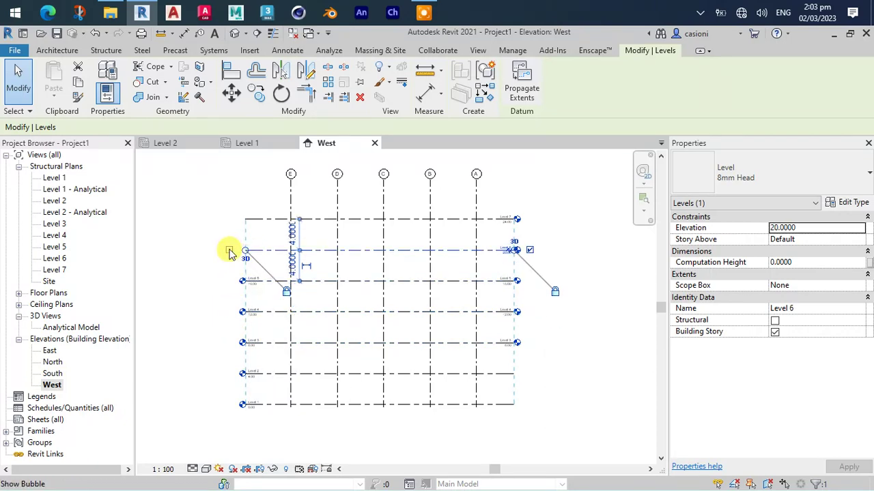
click(252, 219)
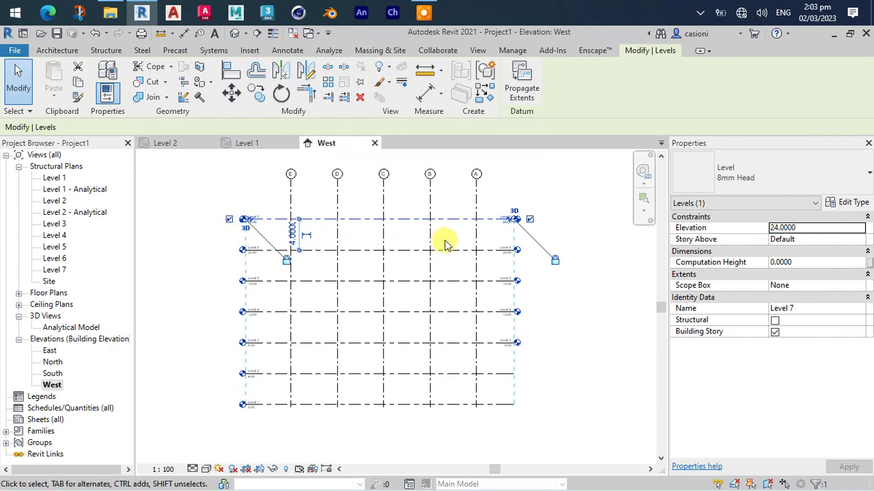
scroll(487, 230, up, 3)
scroll(487, 230, up, 1)
scroll(499, 232, up, 2)
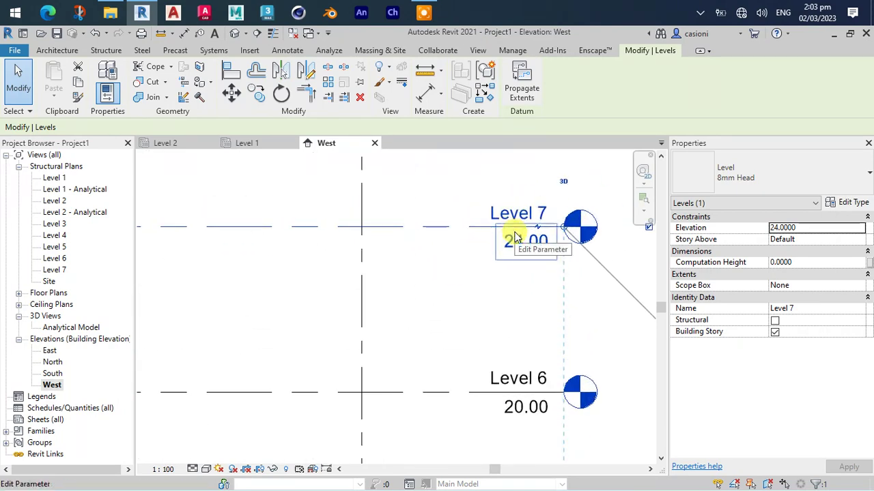
scroll(515, 239, down, 2)
scroll(517, 257, down, 3)
scroll(511, 273, down, 2)
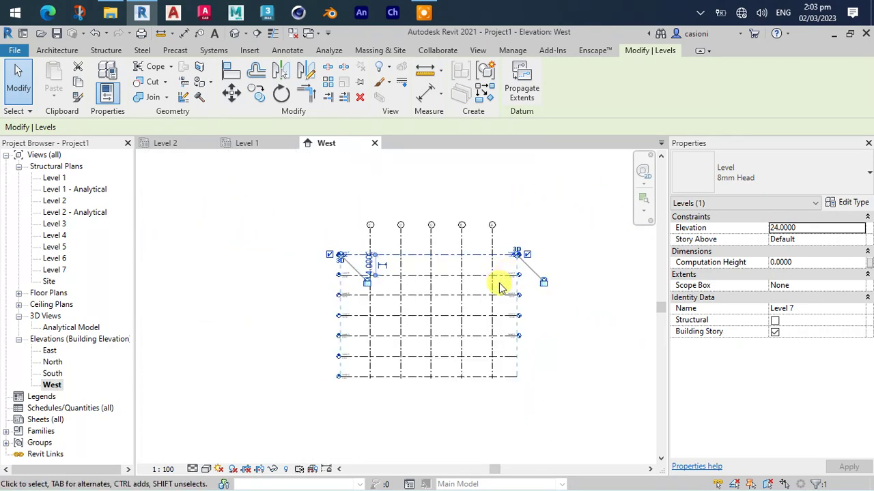
scroll(501, 287, up, 1)
scroll(501, 280, up, 2)
scroll(501, 228, down, 2)
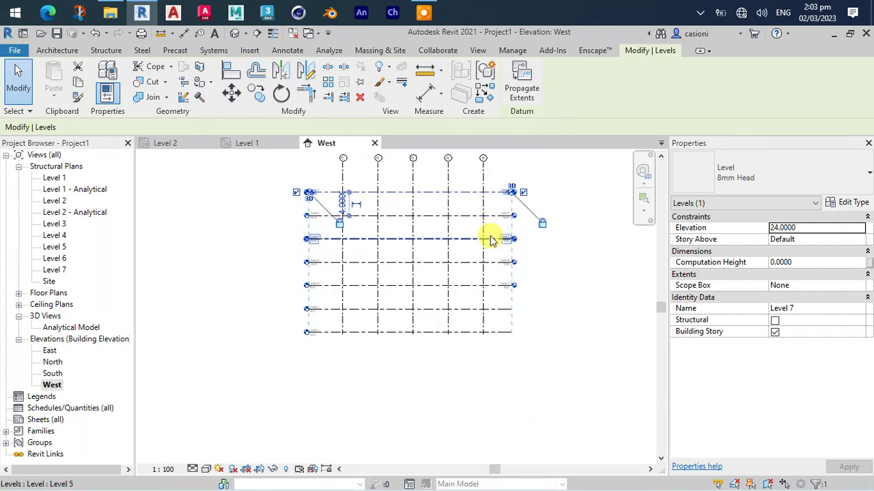
scroll(523, 293, up, 2)
Zoom in and recheck Levels 3 to 7 elevations, with Level 7 brought into view
click(527, 289)
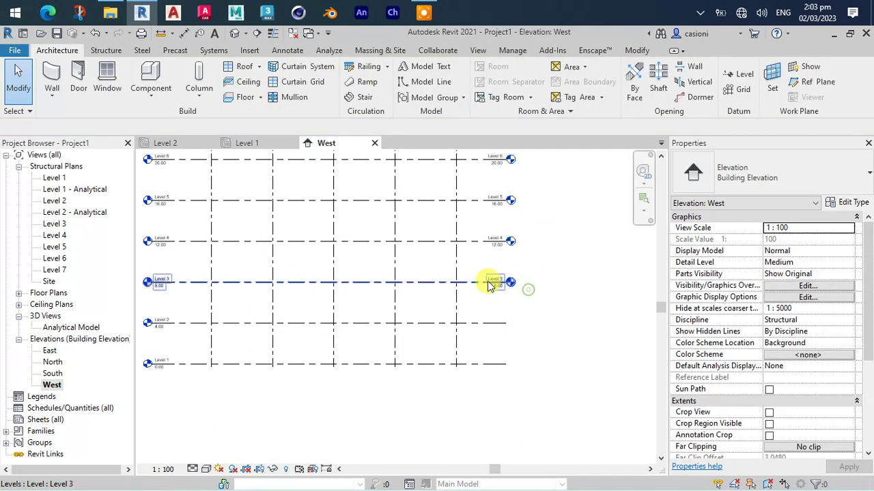
click(488, 282)
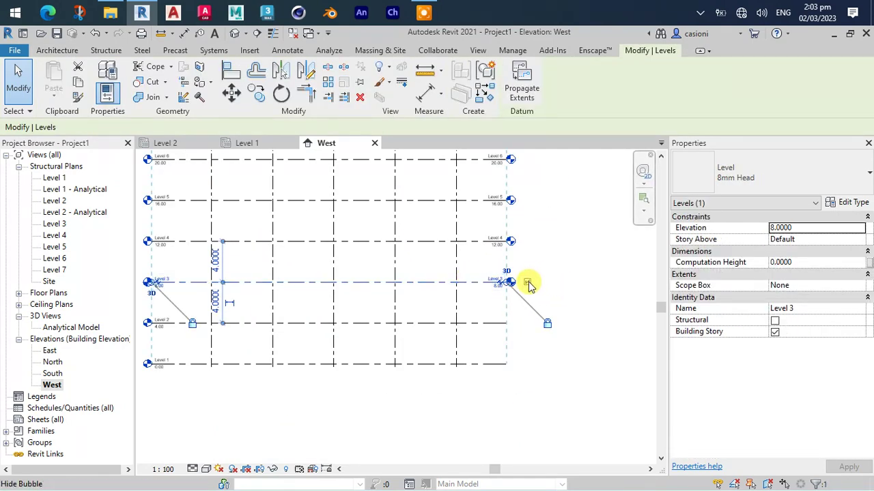
click(492, 240)
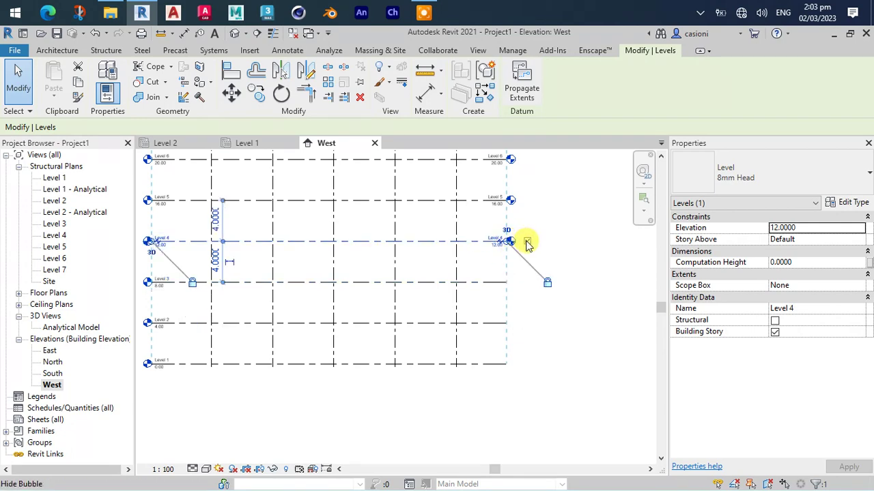
click(486, 201)
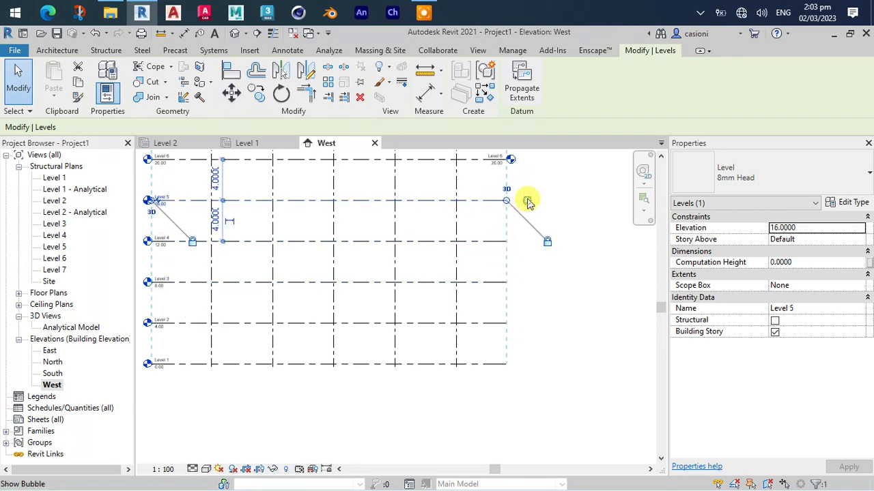
middle_drag(529, 203, 550, 218)
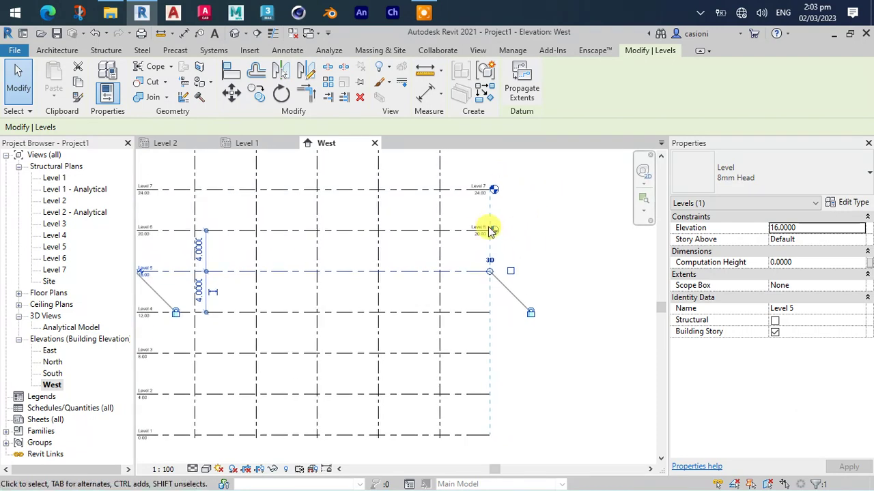
scroll(490, 230, up, 1)
click(504, 232)
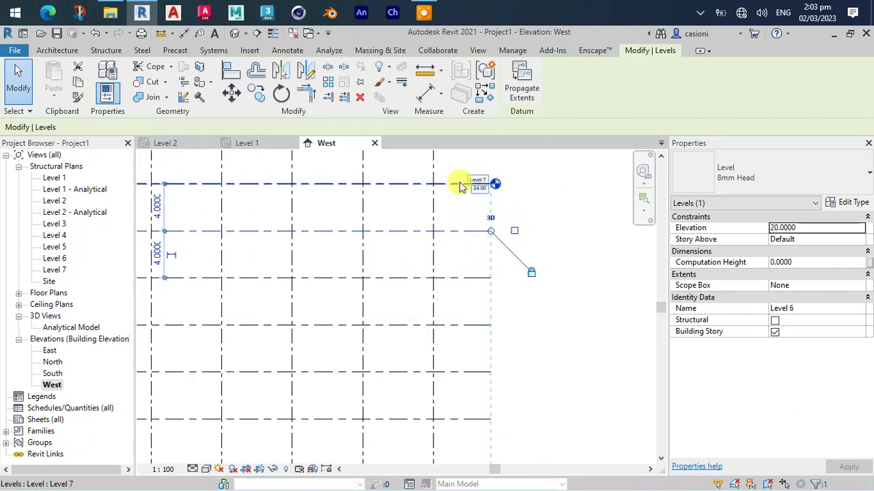
click(505, 184)
click(579, 230)
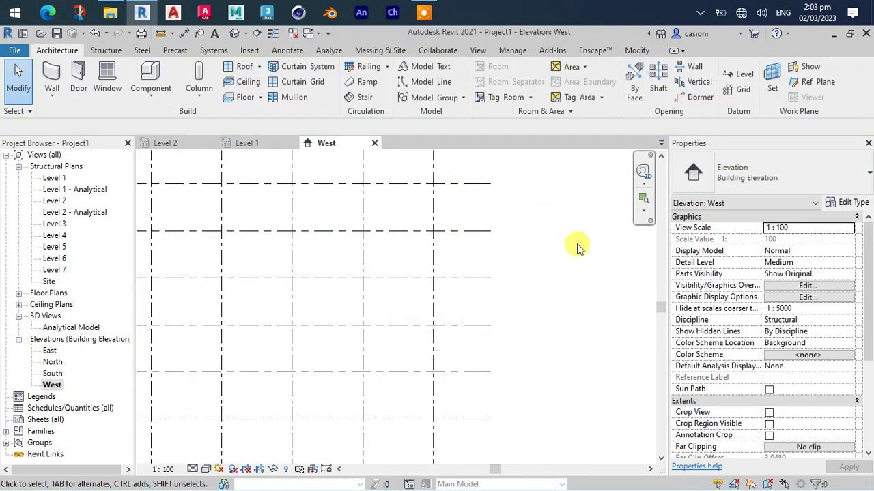
scroll(577, 247, down, 3)
scroll(577, 258, down, 1)
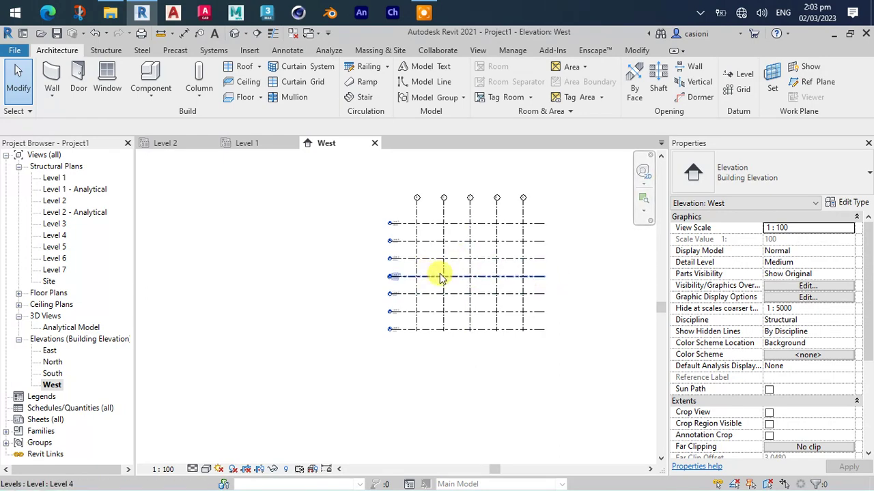
scroll(428, 338, up, 4)
Extend grid E's lower end below Level 1
click(408, 323)
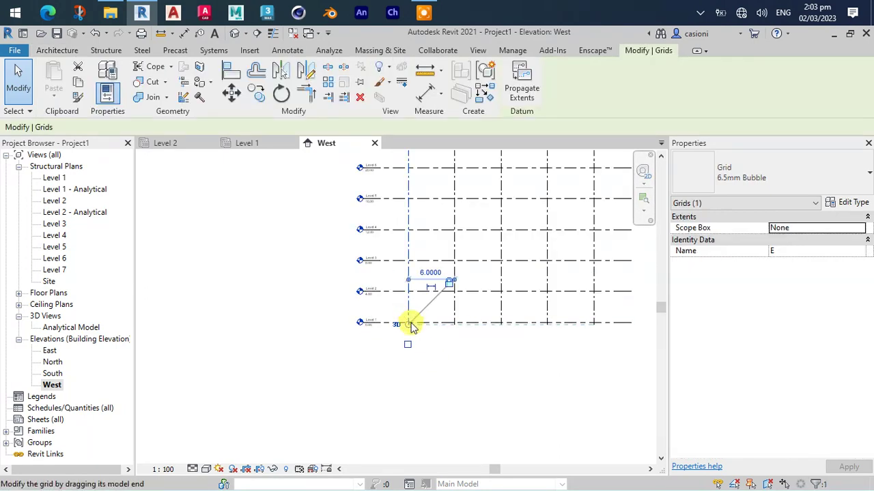
drag(409, 323, 408, 360)
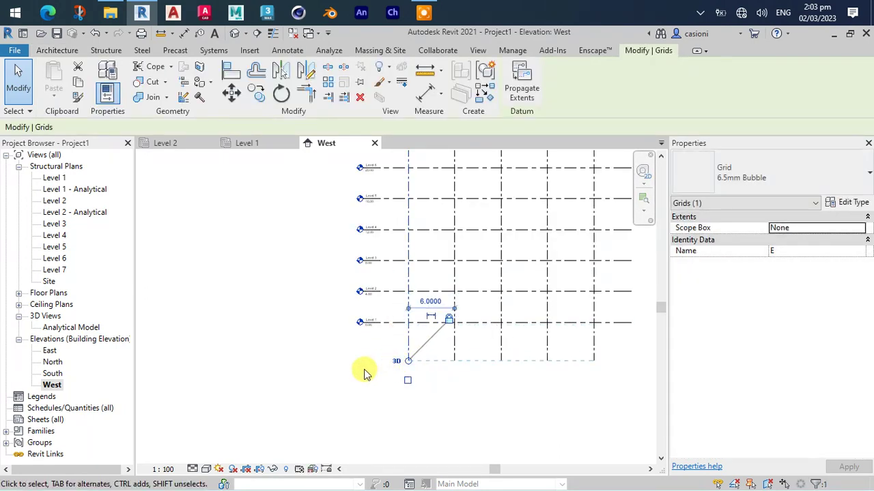
click(363, 372)
scroll(377, 342, down, 1)
middle_drag(386, 332, 329, 312)
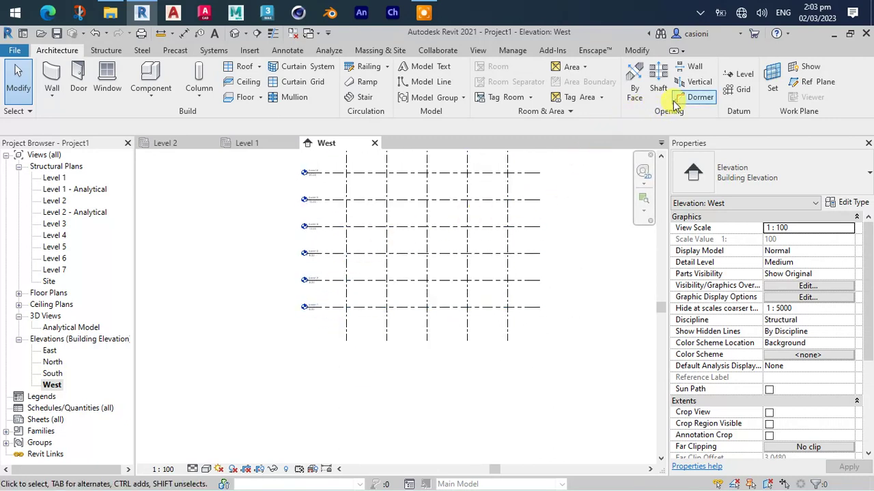
Place a new Level 8 offset 0.8 m below Level 1, at -0.80
click(740, 78)
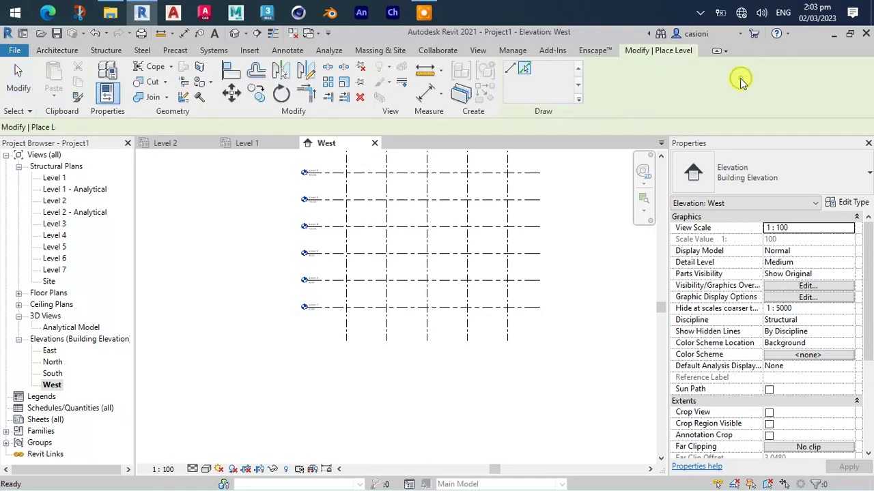
click(525, 70)
double_click(329, 126)
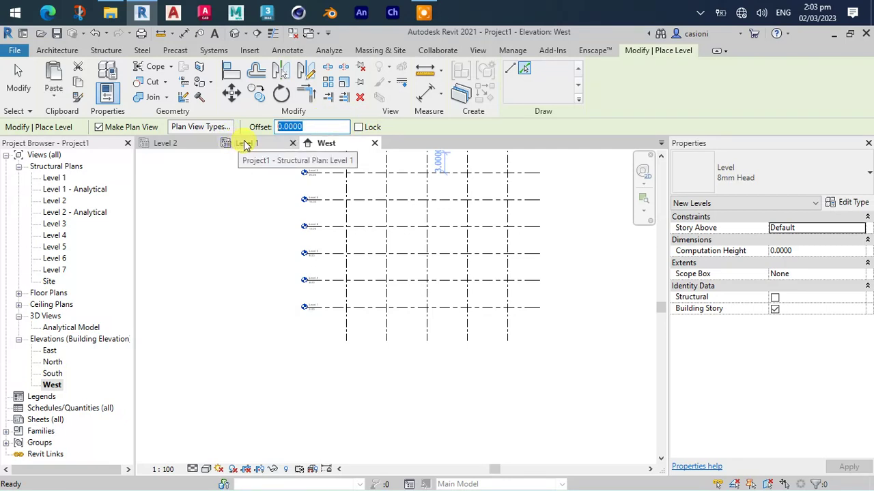
text(.8)
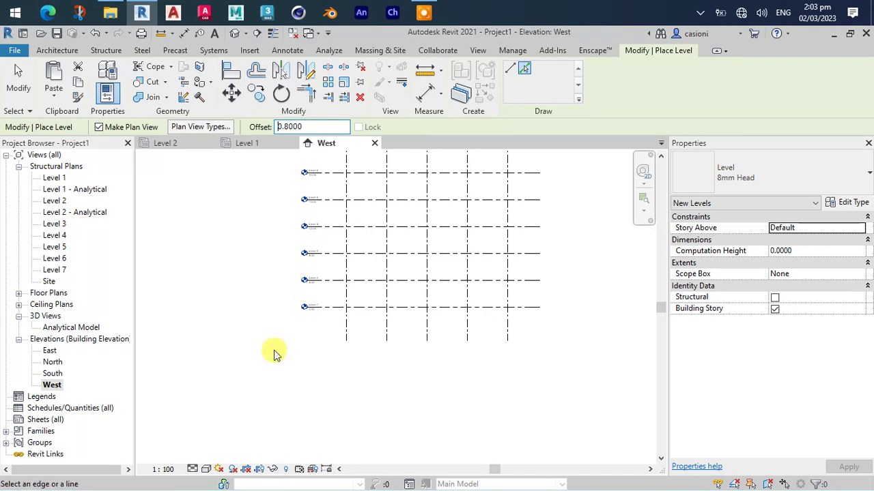
scroll(423, 319, up, 2)
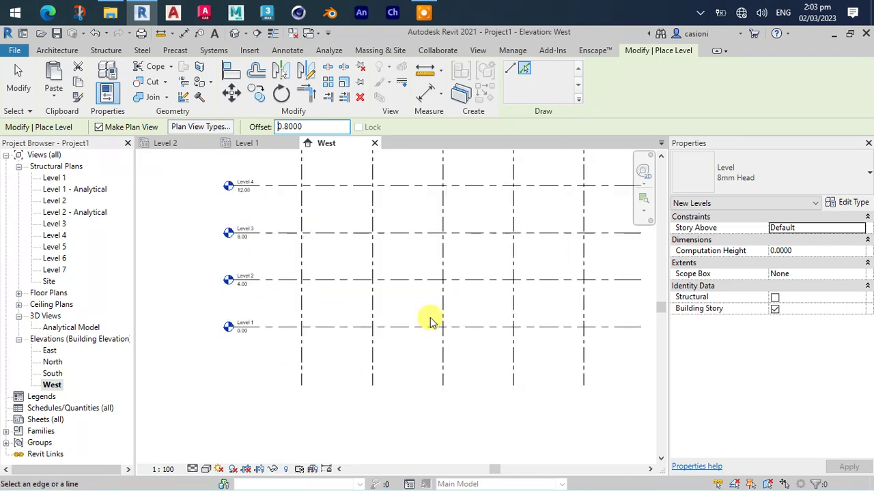
scroll(429, 321, up, 1)
click(430, 326)
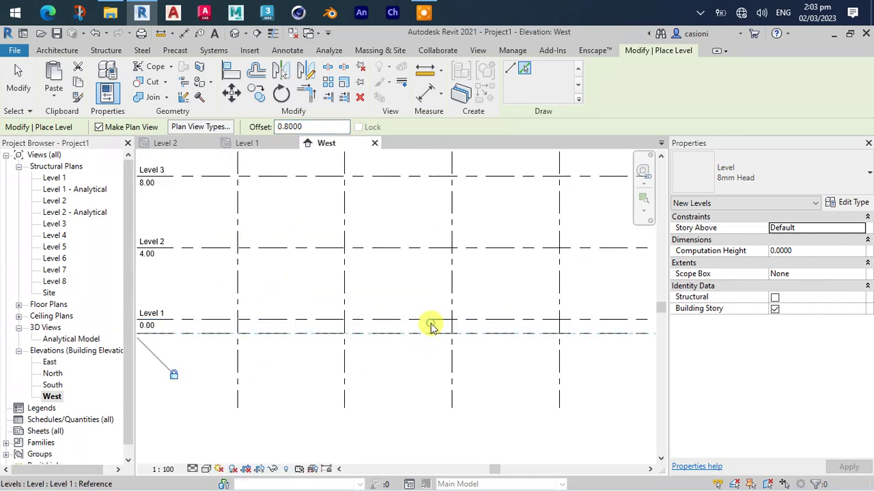
scroll(355, 326, down, 2)
scroll(592, 348, up, 1)
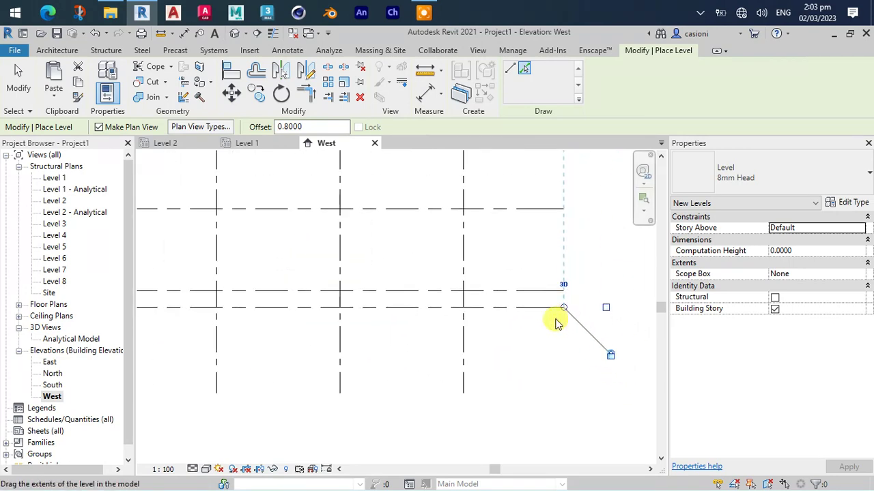
middle_drag(387, 334, 451, 327)
scroll(410, 317, up, 1)
scroll(404, 314, up, 3)
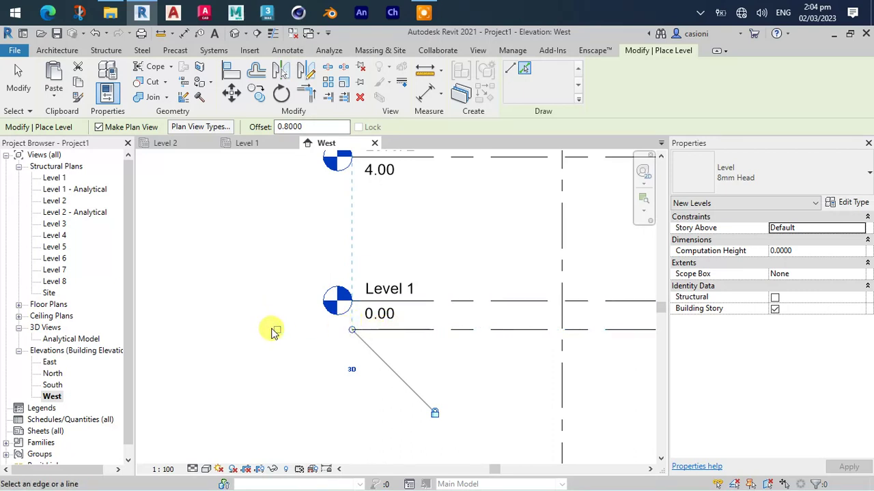
click(275, 332)
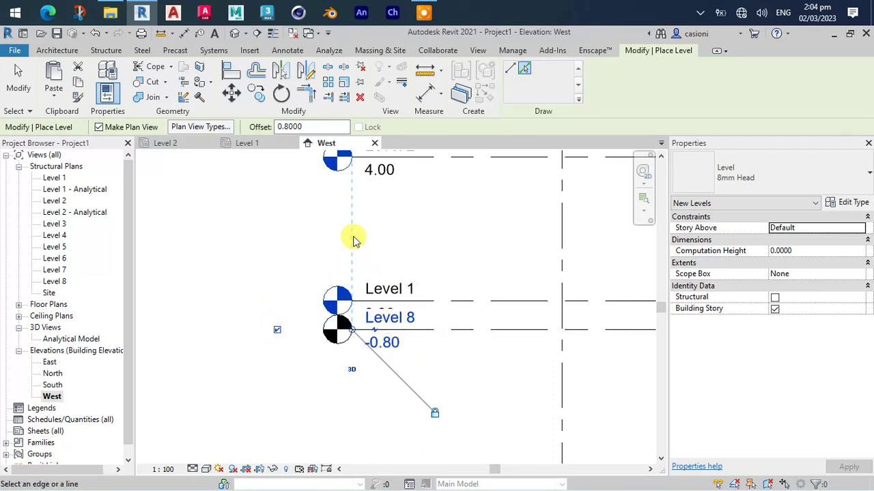
click(18, 76)
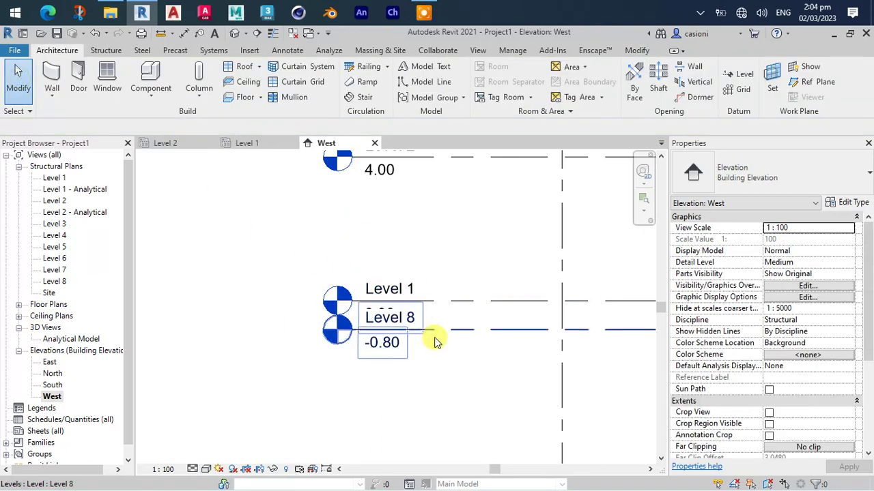
Add an elbow to Level 8's head so it drops clear of Level 1's head
click(447, 331)
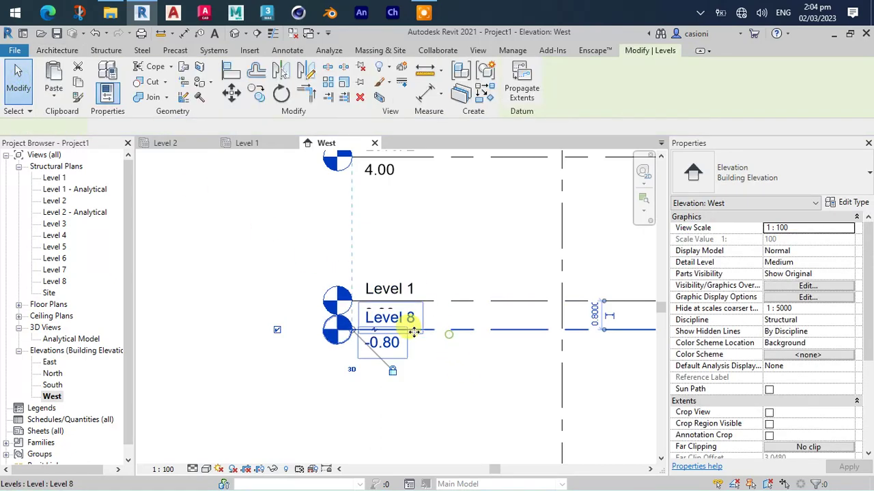
click(376, 334)
click(461, 382)
scroll(464, 403, down, 2)
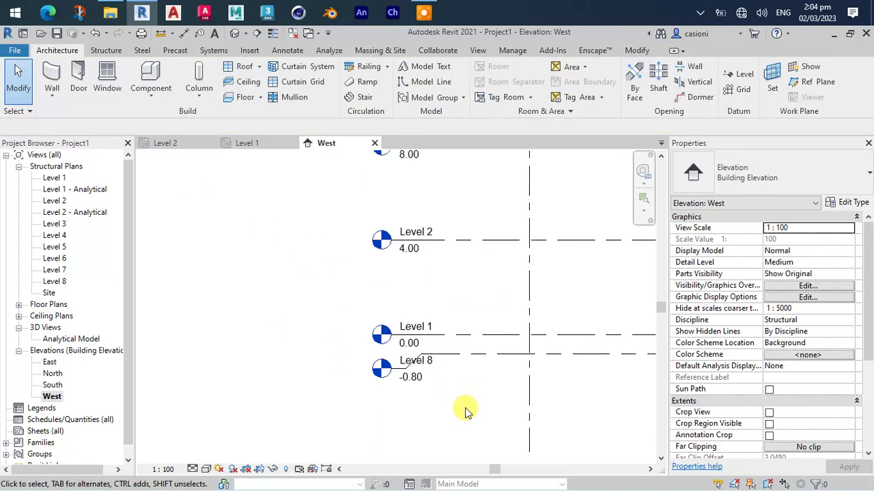
middle_drag(464, 409, 316, 391)
scroll(316, 391, down, 1)
scroll(348, 379, up, 1)
scroll(382, 348, up, 3)
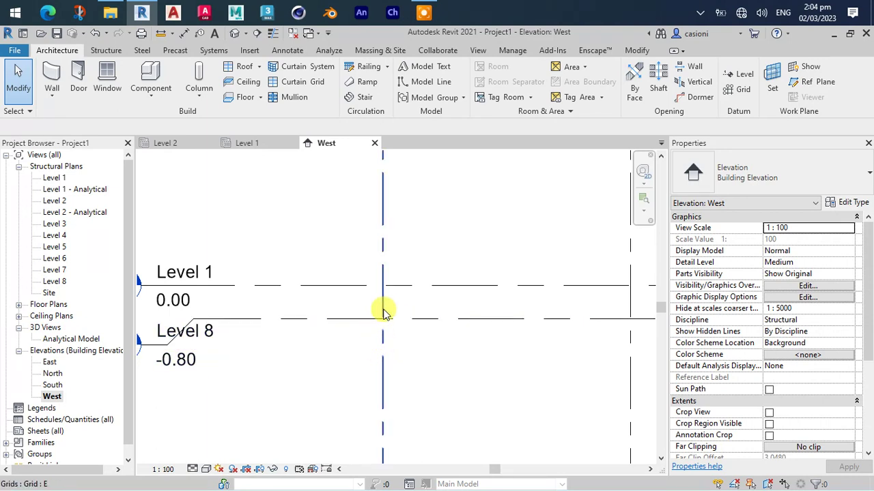
scroll(403, 307, down, 1)
scroll(415, 324, down, 1)
scroll(478, 345, down, 2)
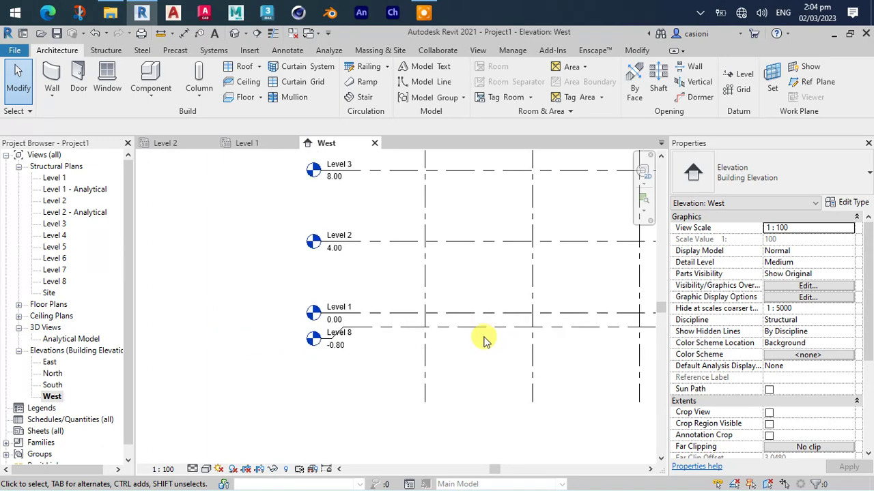
scroll(492, 334, down, 2)
scroll(529, 326, down, 1)
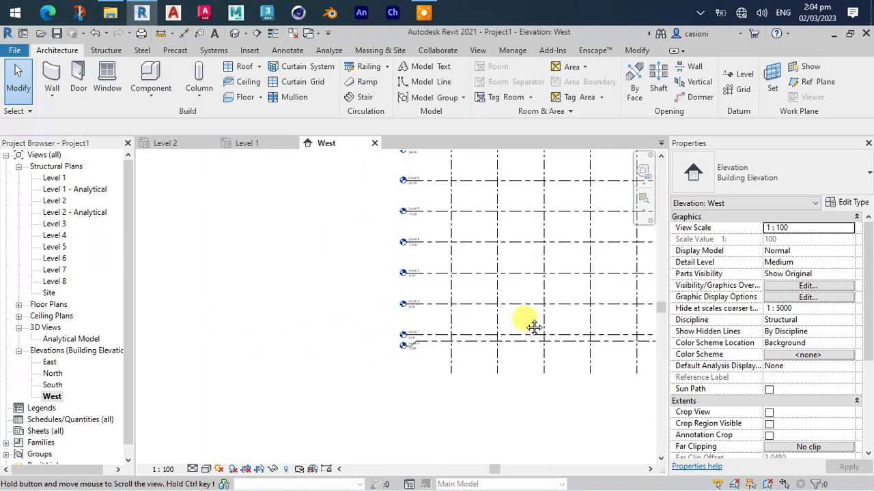
mouse_move(532, 327)
middle_down()
mouse_move(470, 332)
mouse_move(488, 364)
middle_up()
scroll(478, 333, down, 1)
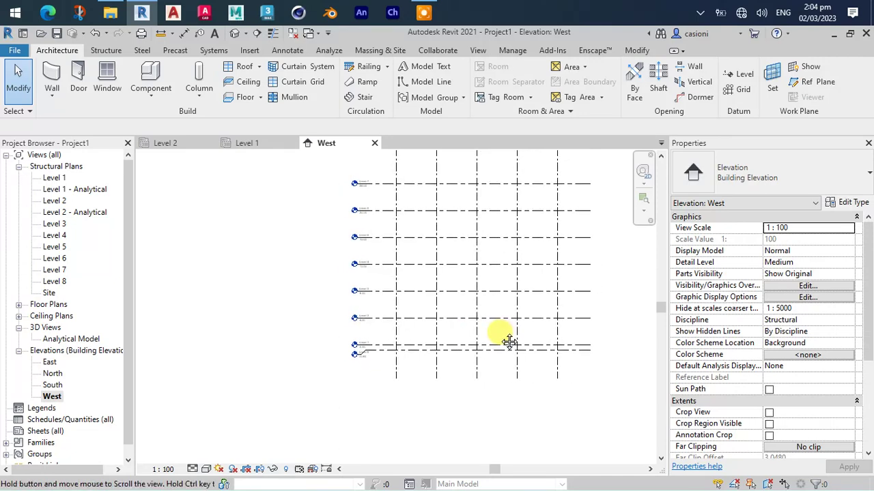
scroll(494, 346, up, 1)
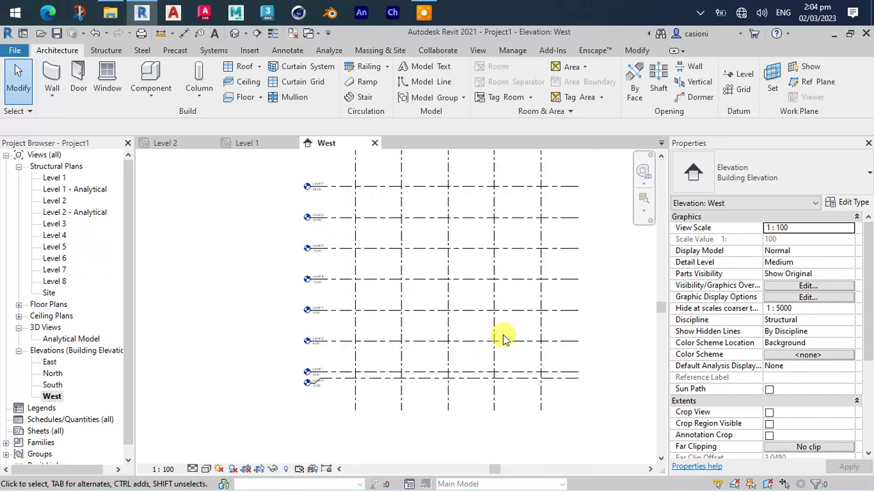
middle_drag(503, 340, 487, 366)
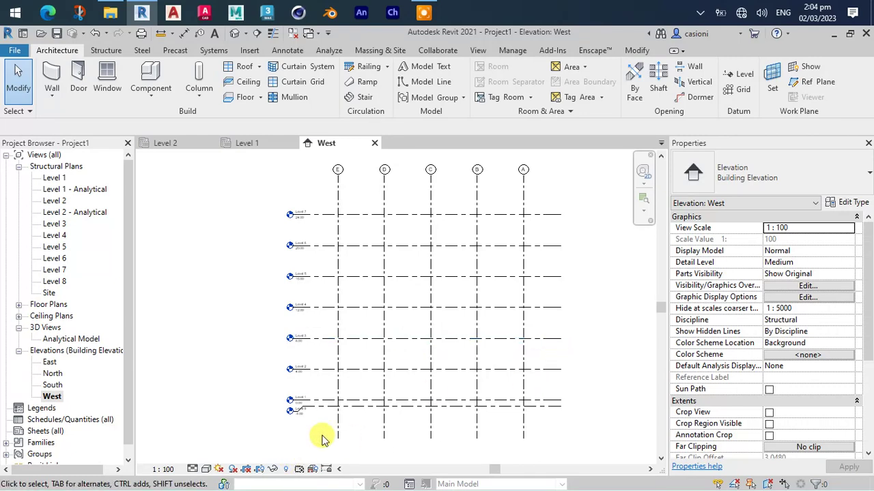
scroll(312, 420, up, 3)
scroll(300, 399, up, 3)
scroll(303, 375, down, 5)
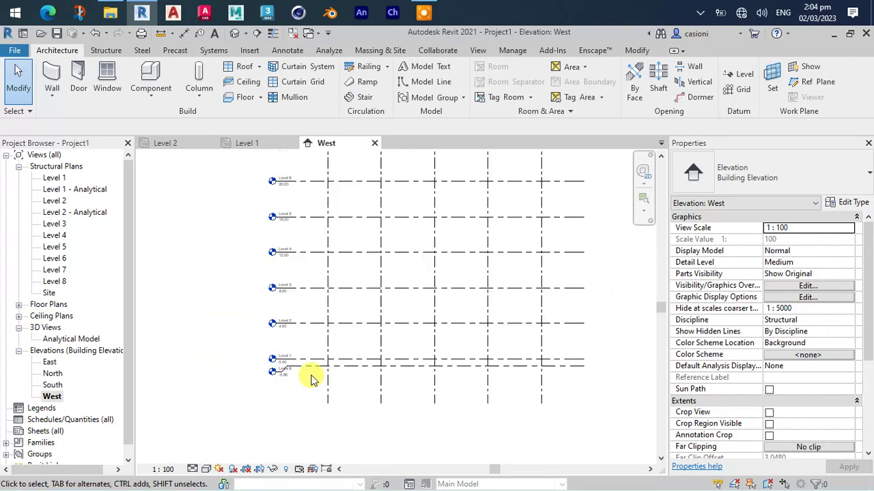
scroll(321, 385, down, 2)
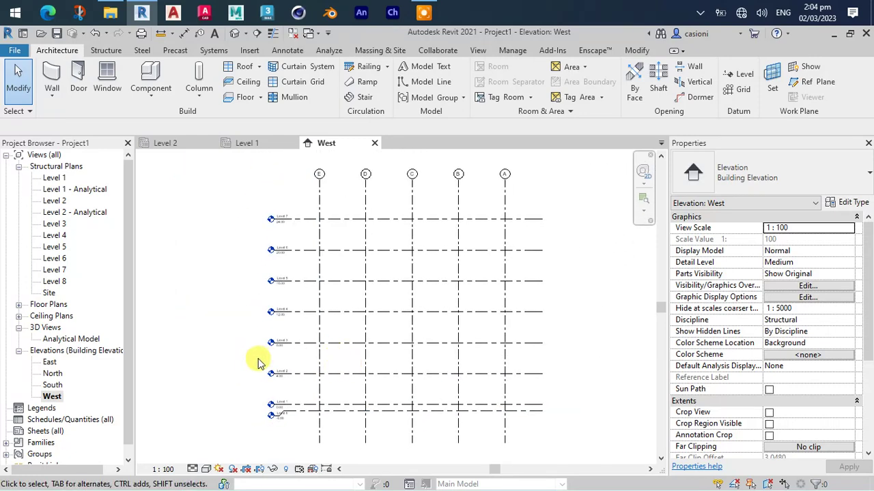
Open the Level 8 structural plan
double_click(56, 282)
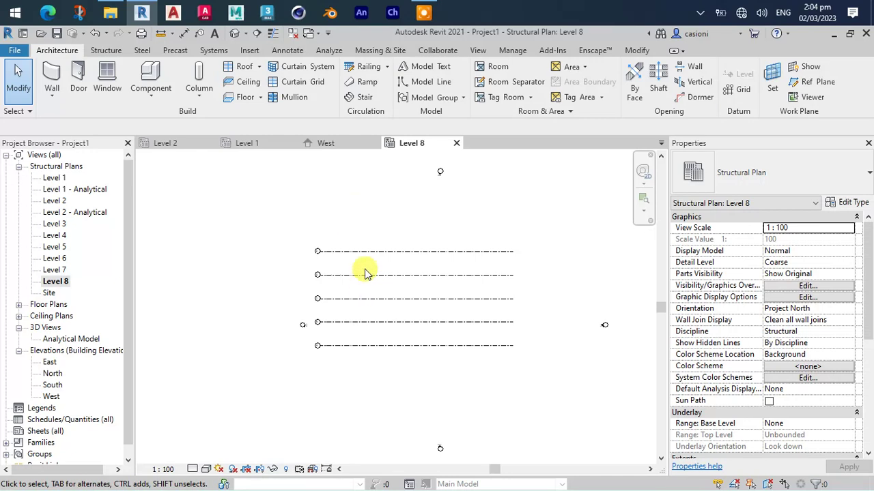
mouse_move(448, 273)
middle_down()
mouse_move(462, 277)
mouse_move(430, 272)
middle_up()
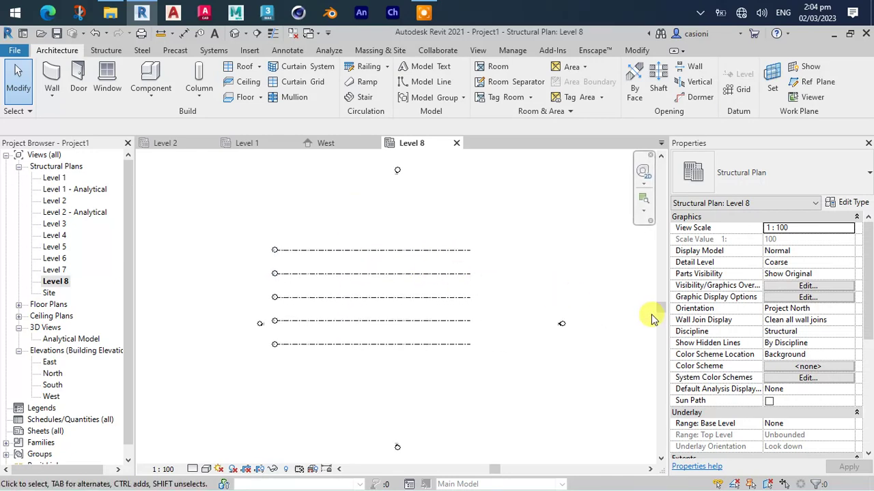
scroll(743, 316, down, 3)
scroll(747, 318, down, 2)
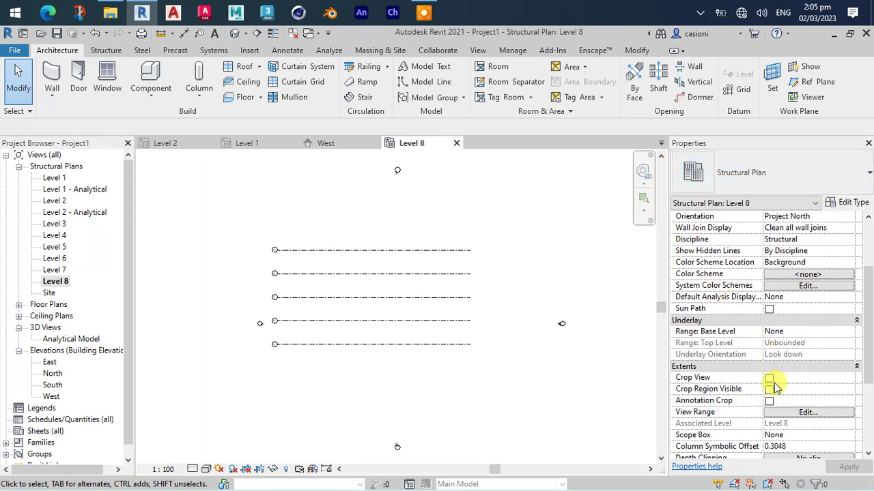
Set the view range Bottom and View Depth to Unlimited so the grid appears
click(800, 413)
text(0.6)
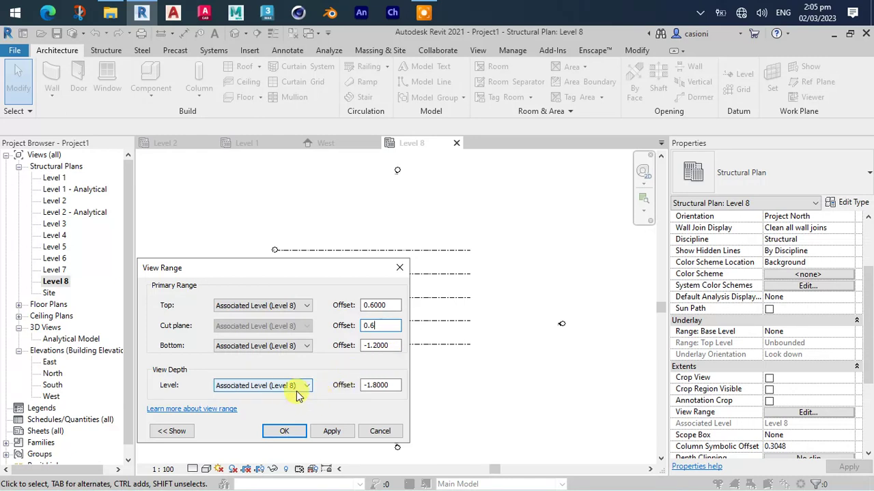
click(304, 346)
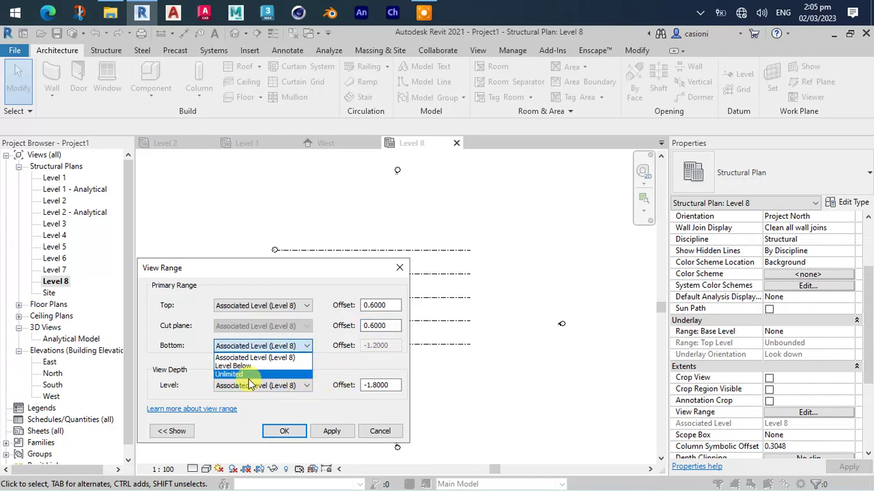
click(249, 376)
click(294, 385)
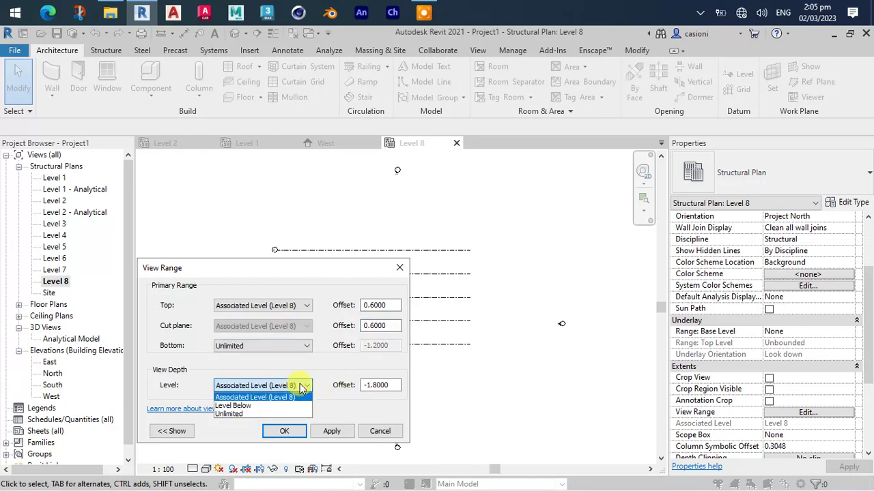
click(237, 413)
click(311, 433)
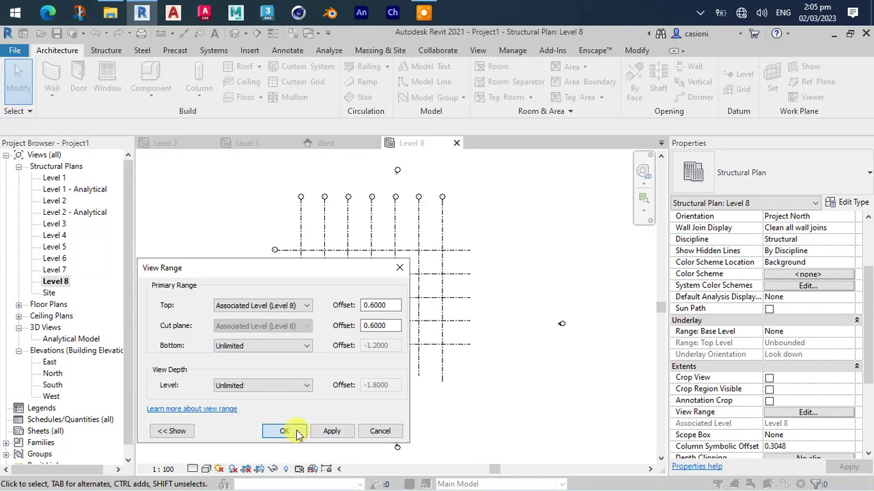
click(284, 431)
scroll(365, 273, up, 1)
middle_drag(364, 273, 423, 288)
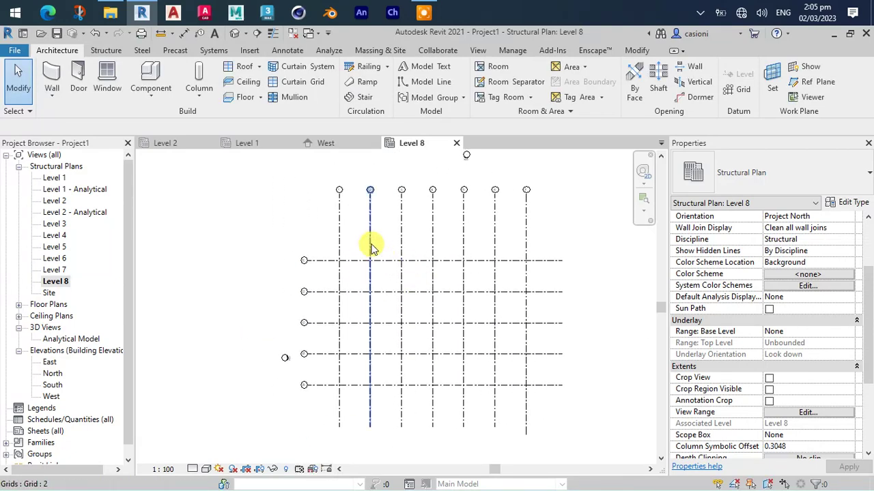
Frame the complete Level 8 grid with grids A to E, then bring up the Structure tools
scroll(372, 192, up, 2)
scroll(362, 189, up, 2)
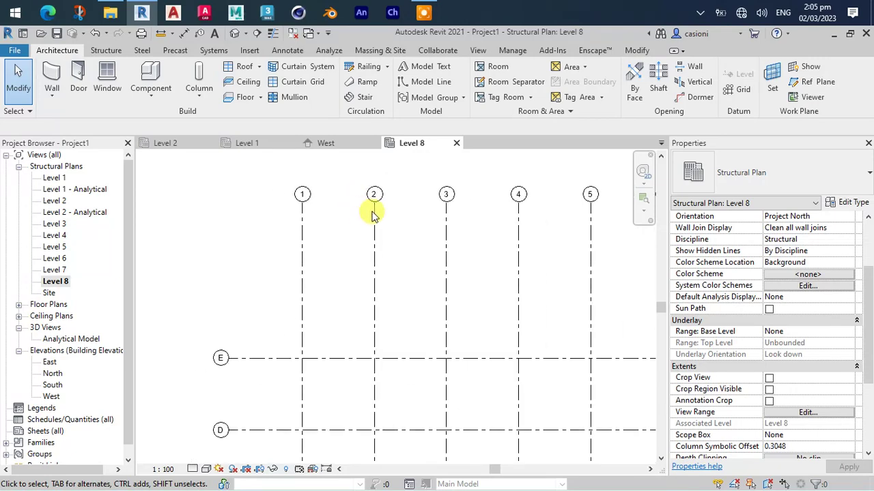
scroll(372, 215, down, 1)
scroll(478, 240, down, 1)
mouse_move(477, 240)
middle_down()
mouse_move(447, 201)
mouse_move(451, 174)
middle_up()
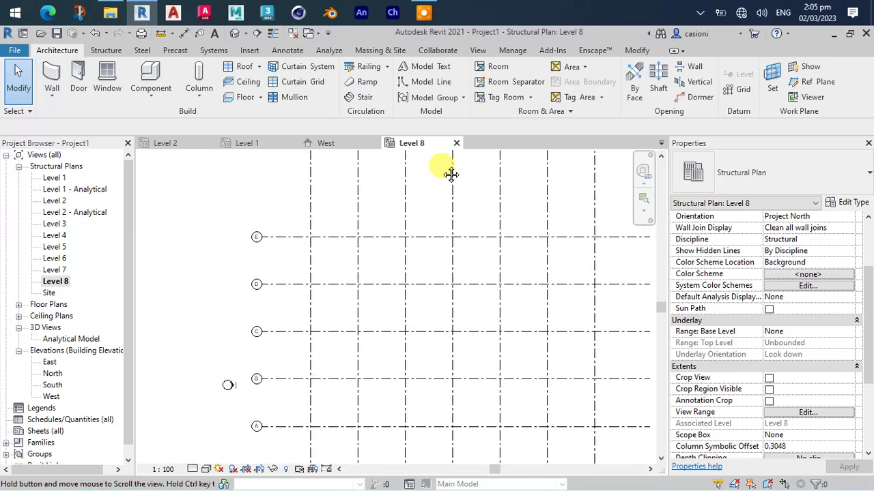
scroll(452, 205, up, 1)
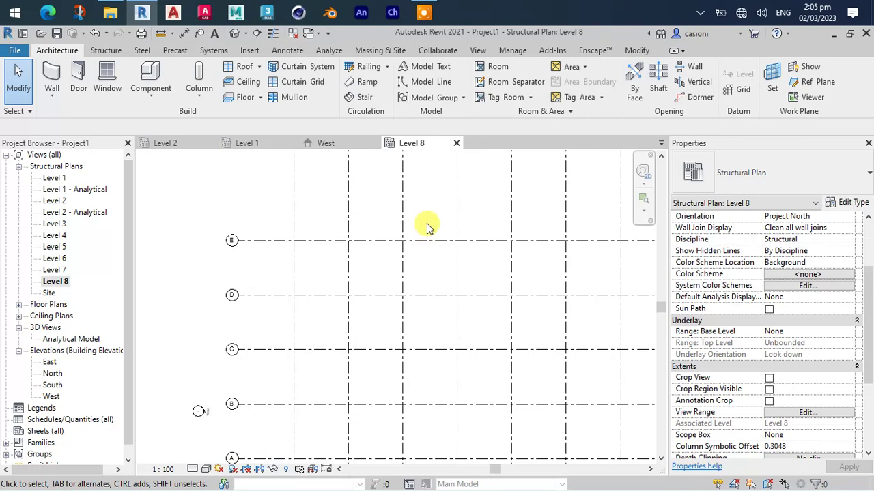
scroll(437, 331, down, 3)
mouse_move(446, 289)
middle_down()
mouse_move(460, 258)
mouse_move(449, 233)
middle_up()
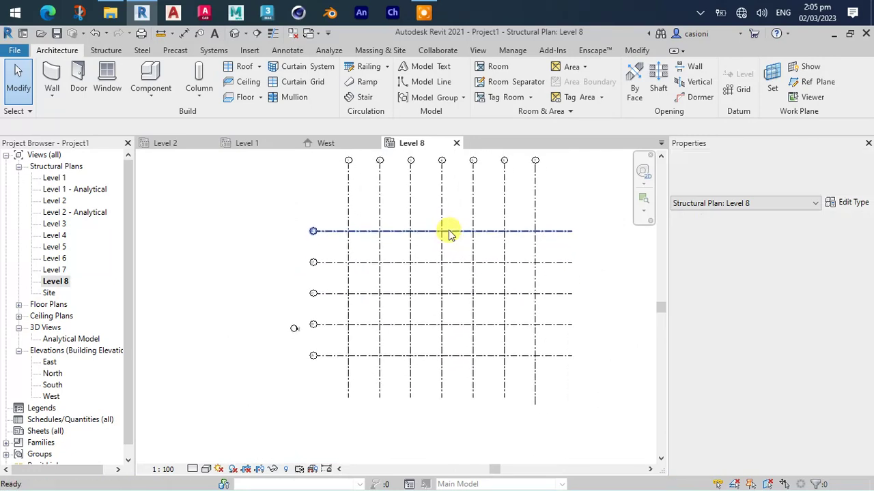
scroll(376, 237, up, 2)
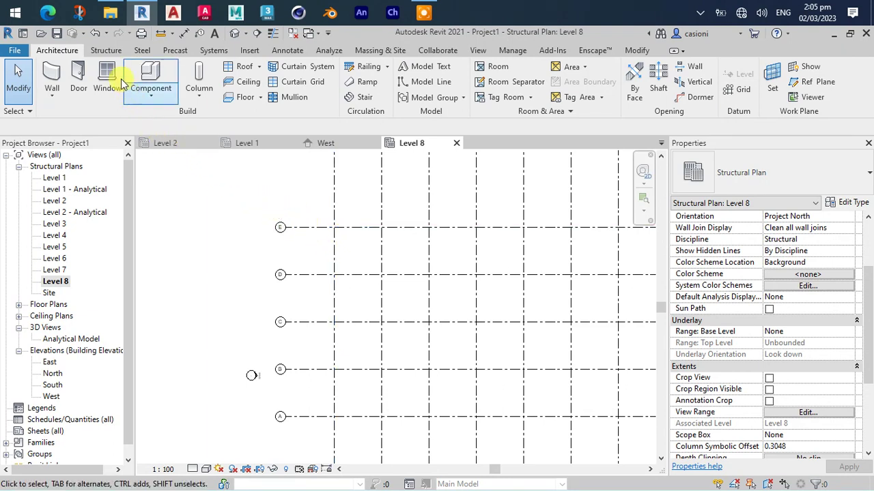
click(106, 51)
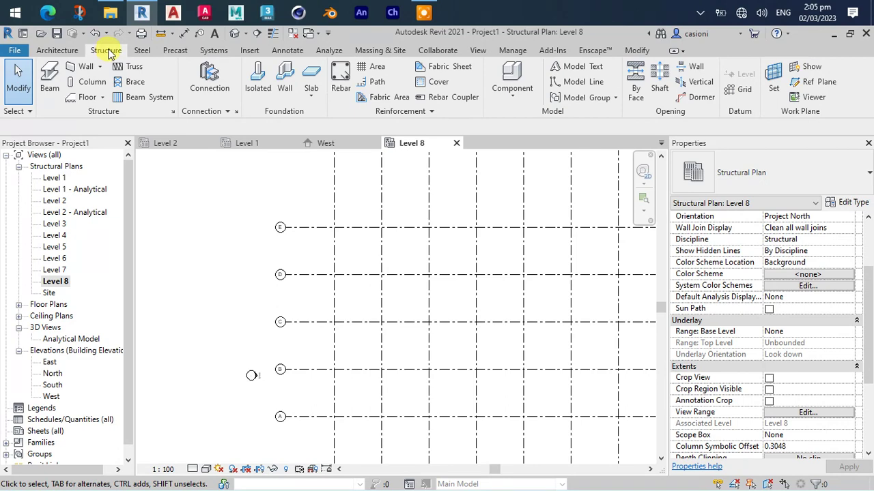
Draw four chained structural walls linking grid intersections 1/E, 2/E, 2/D and 1/D
click(82, 68)
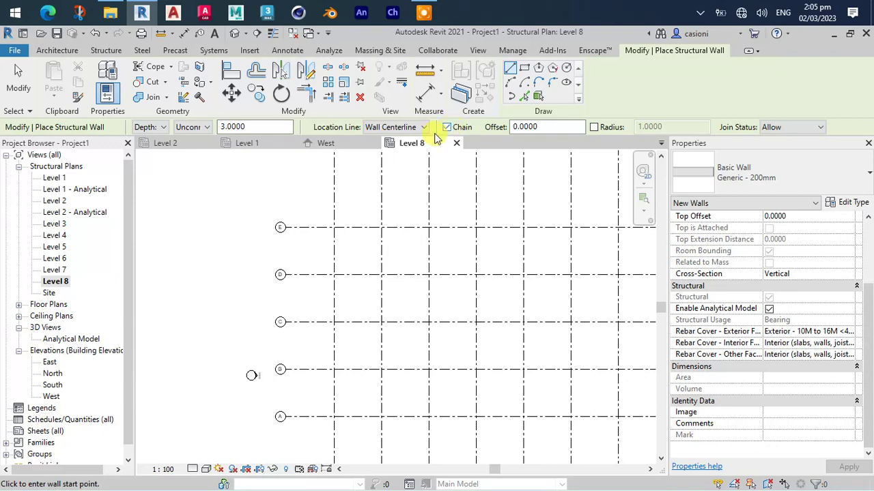
scroll(332, 221, up, 1)
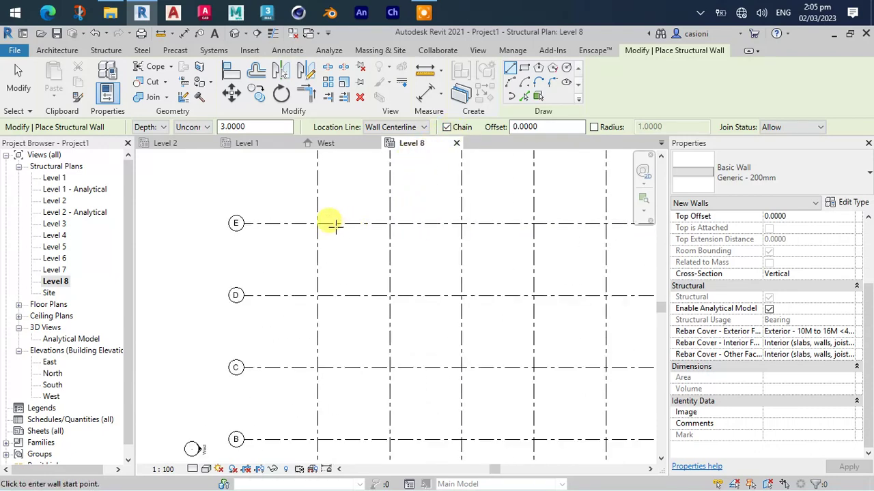
scroll(314, 217, up, 3)
scroll(311, 222, up, 2)
click(311, 224)
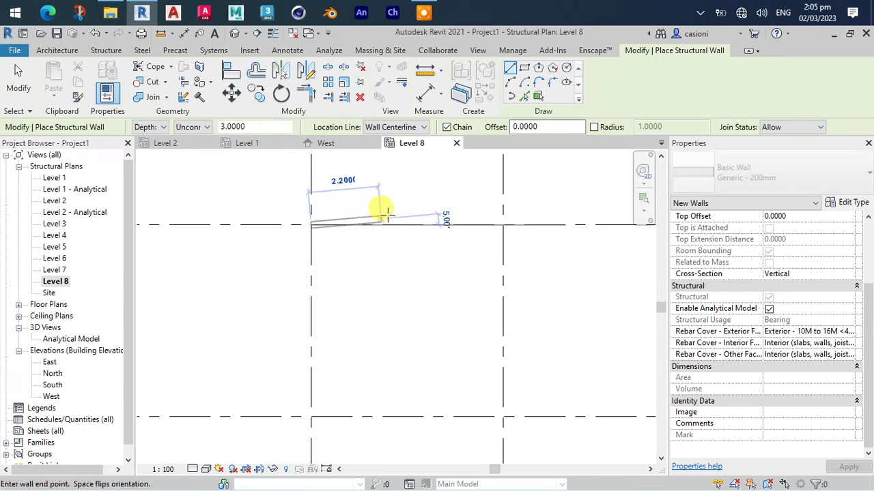
click(501, 222)
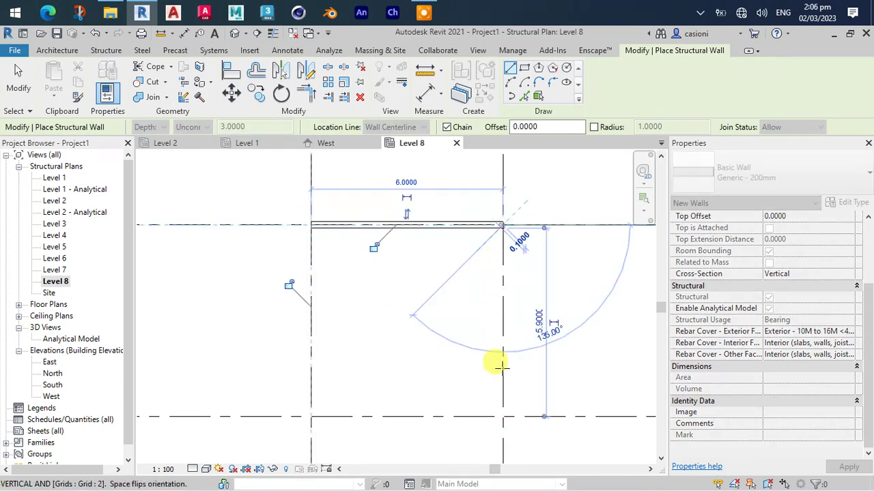
click(501, 415)
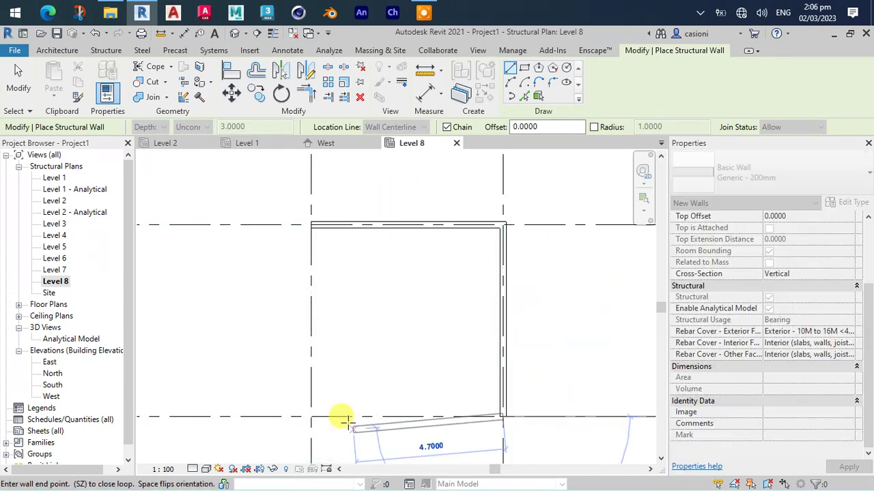
click(311, 415)
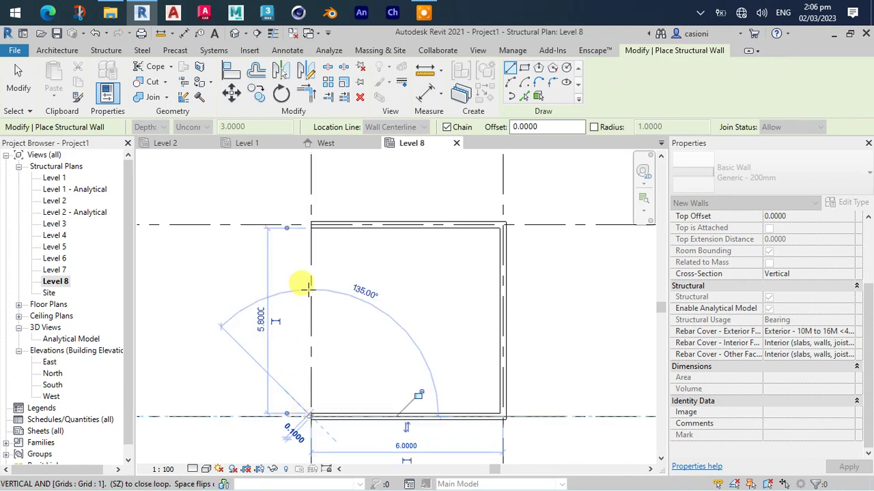
click(311, 224)
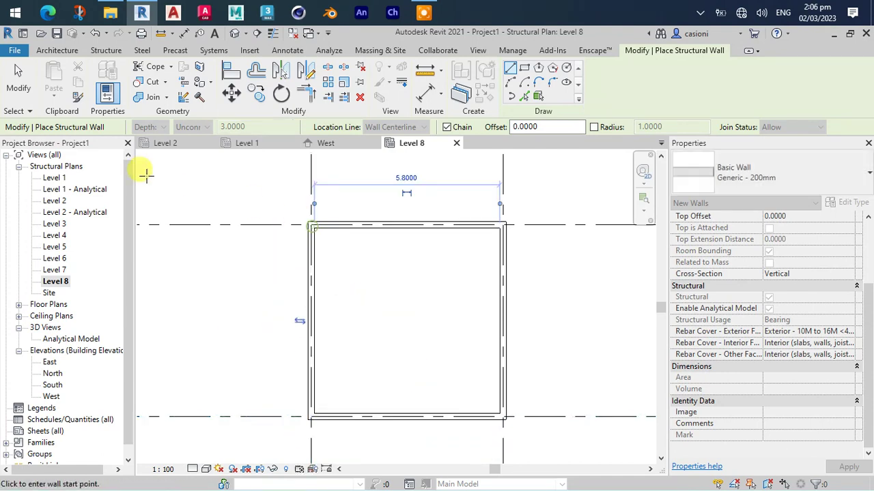
click(17, 78)
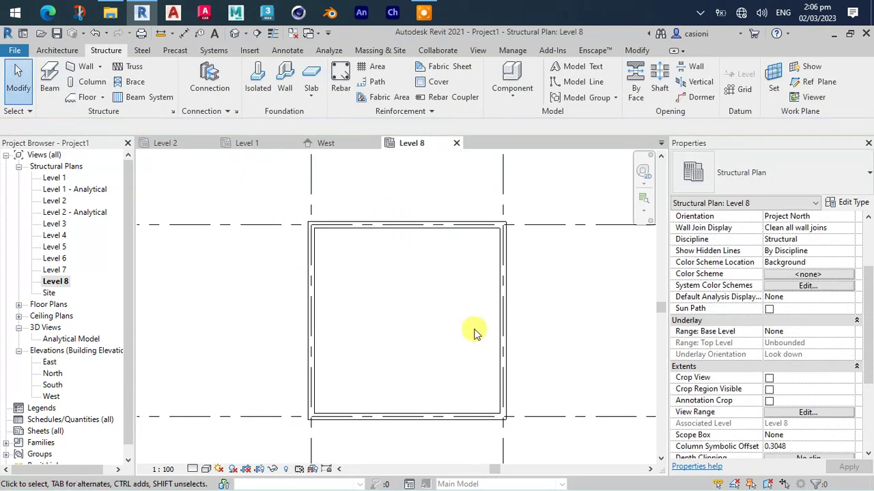
Inspect the right-hand core wall, then pan to show more grid bays
scroll(413, 292, down, 2)
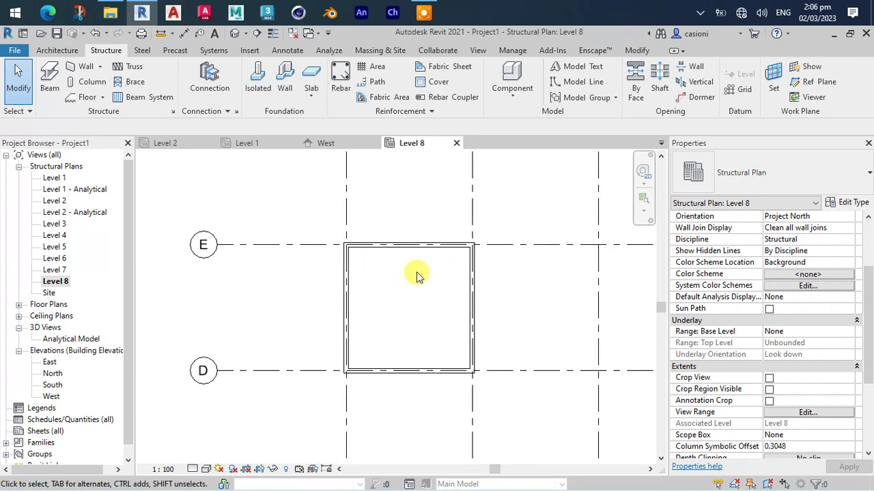
scroll(415, 262, up, 2)
scroll(419, 254, up, 1)
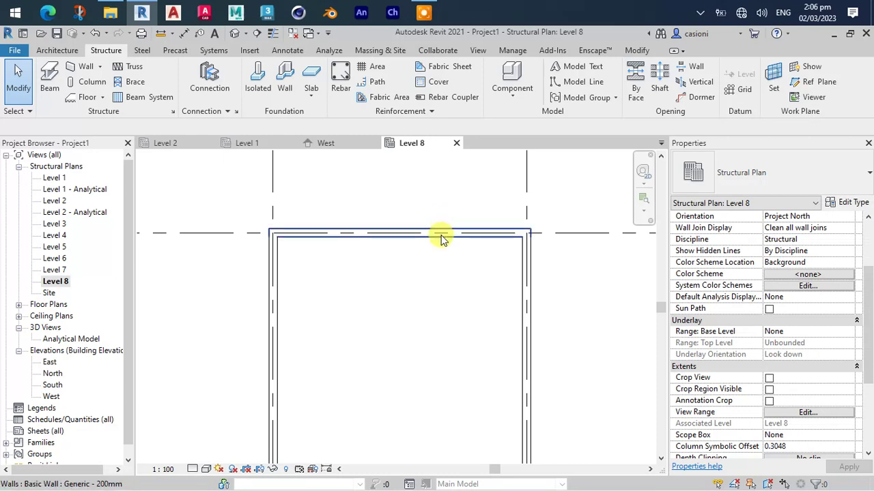
scroll(440, 238, down, 2)
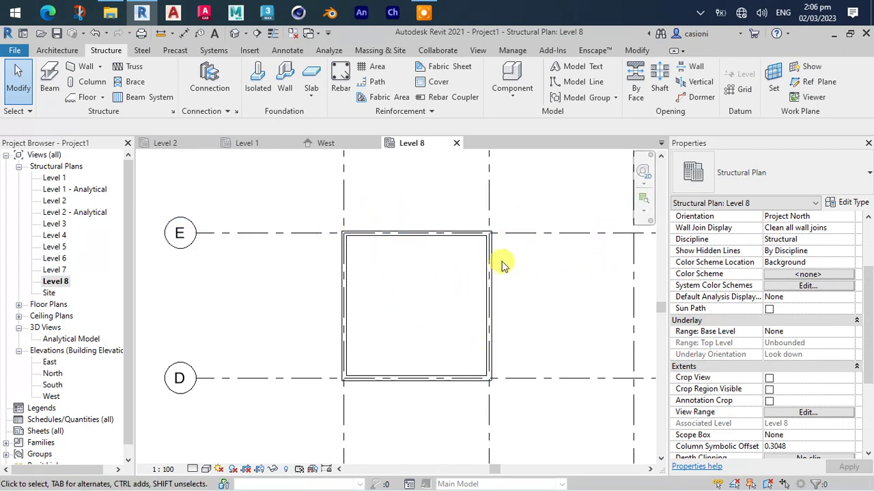
scroll(455, 255, down, 2)
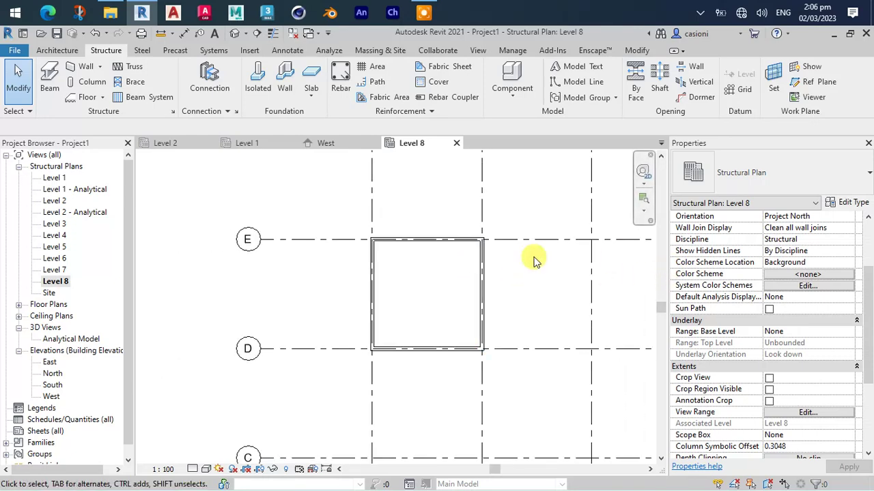
click(485, 276)
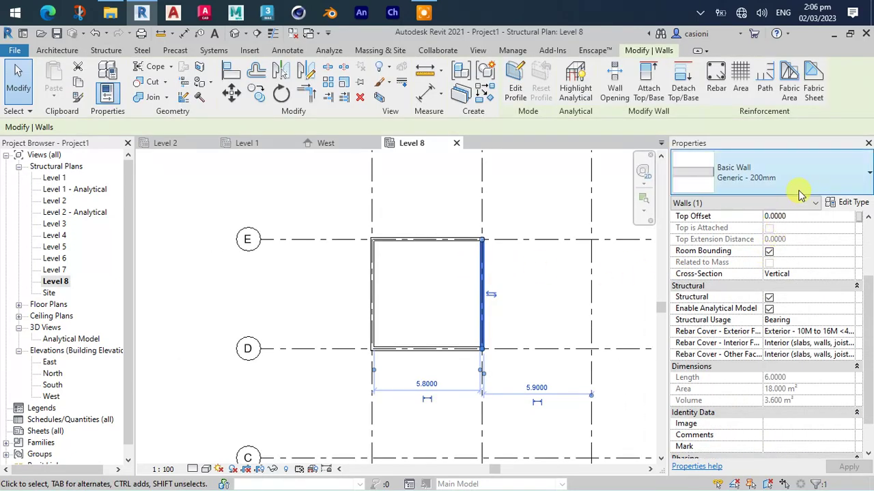
click(537, 290)
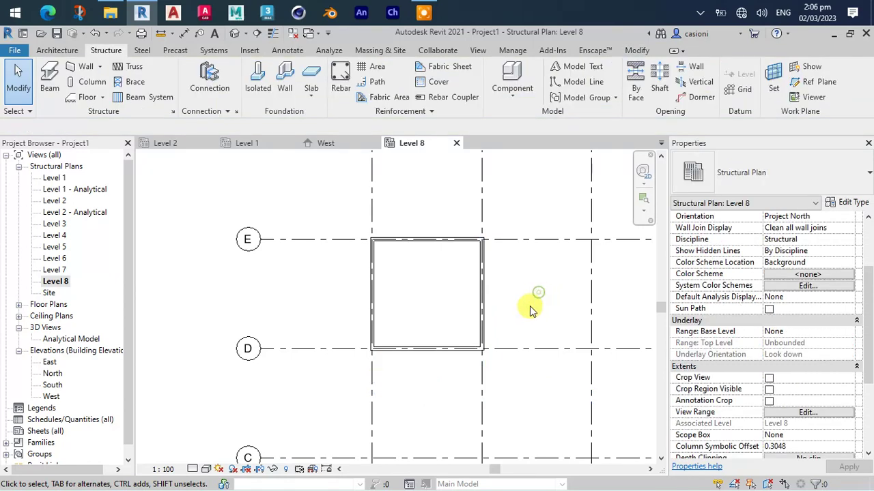
scroll(529, 314, down, 1)
mouse_move(516, 325)
middle_down()
mouse_move(469, 328)
mouse_move(463, 305)
middle_up()
scroll(468, 324, down, 1)
scroll(417, 297, up, 1)
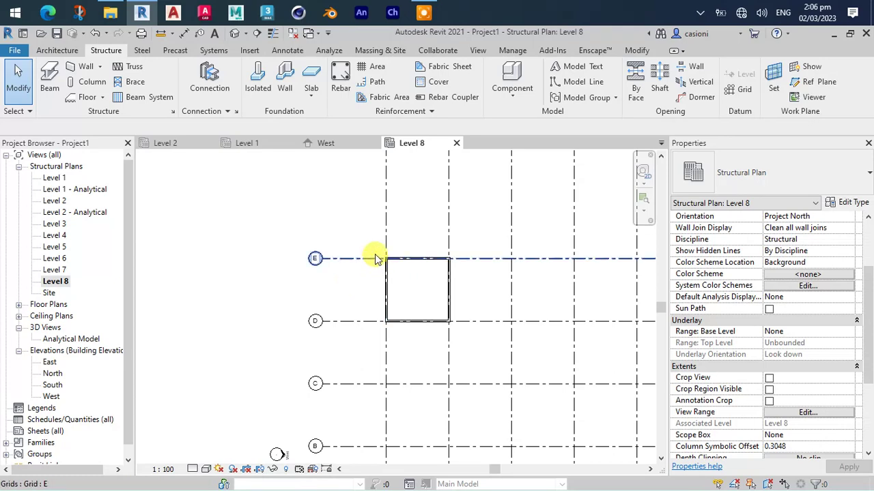
Set the four core walls' Top Constraint to Up to level: Level 7 and Base Offset to 0
mouse_move(372, 247)
mouse_down()
mouse_move(424, 312)
mouse_move(465, 336)
mouse_up()
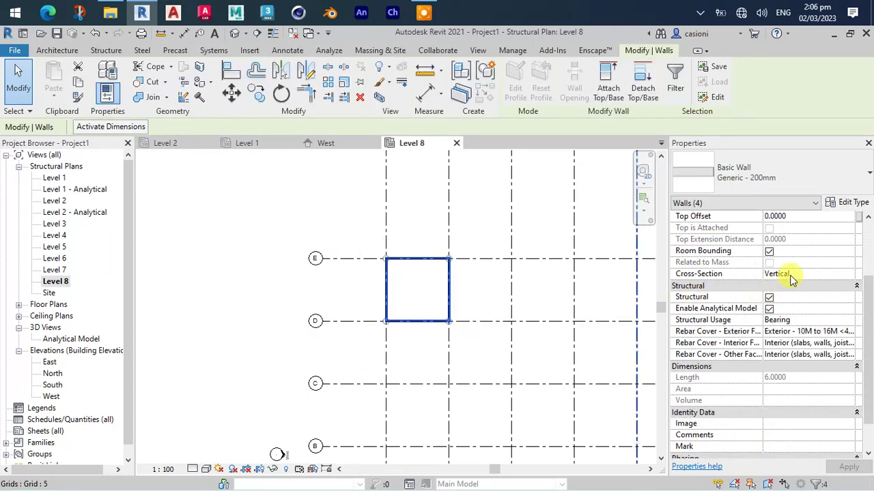
drag(867, 286, 870, 225)
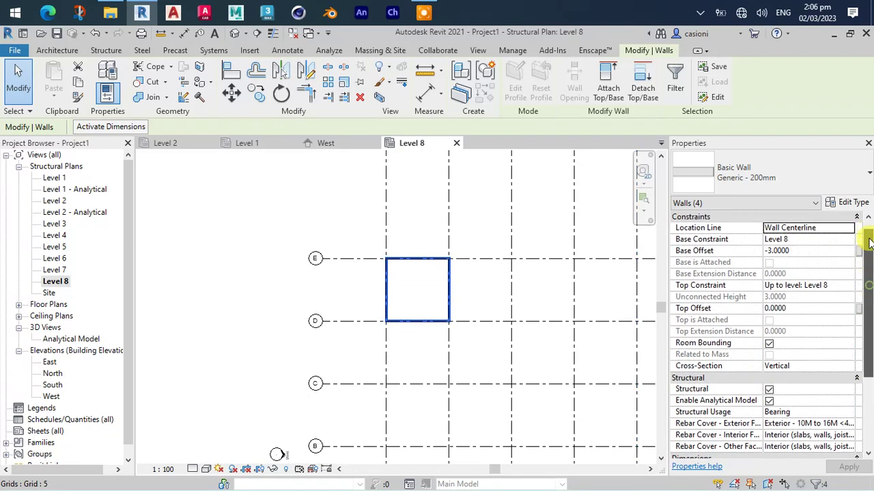
click(817, 249)
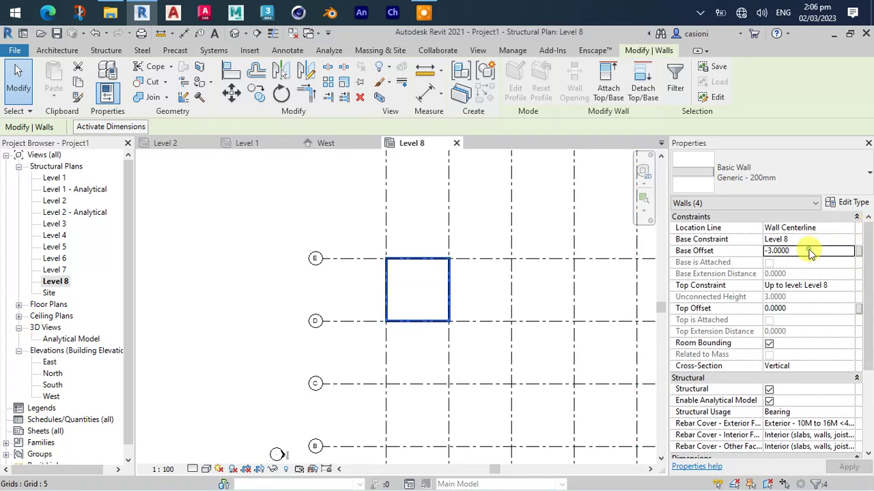
click(839, 287)
click(849, 287)
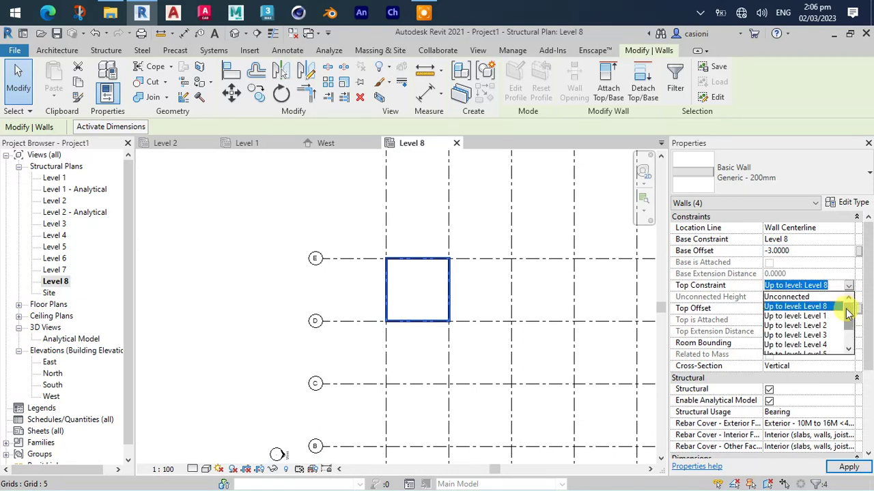
scroll(849, 334, down, 1)
click(826, 345)
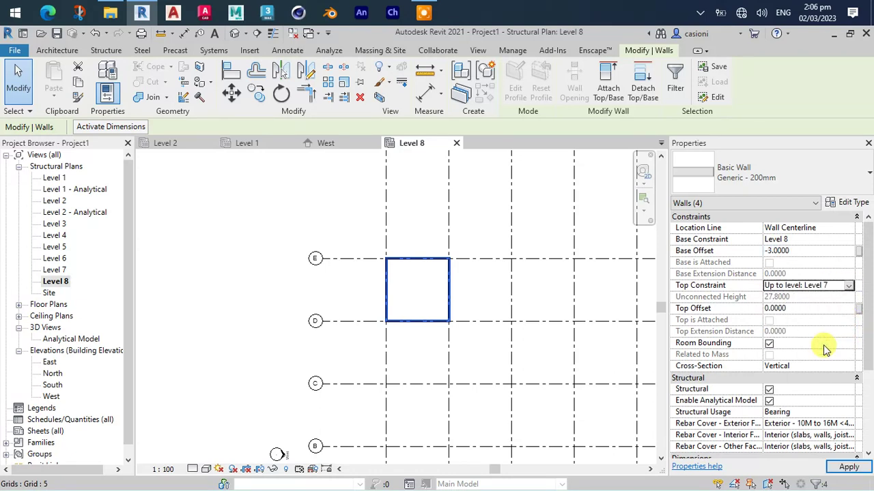
click(796, 252)
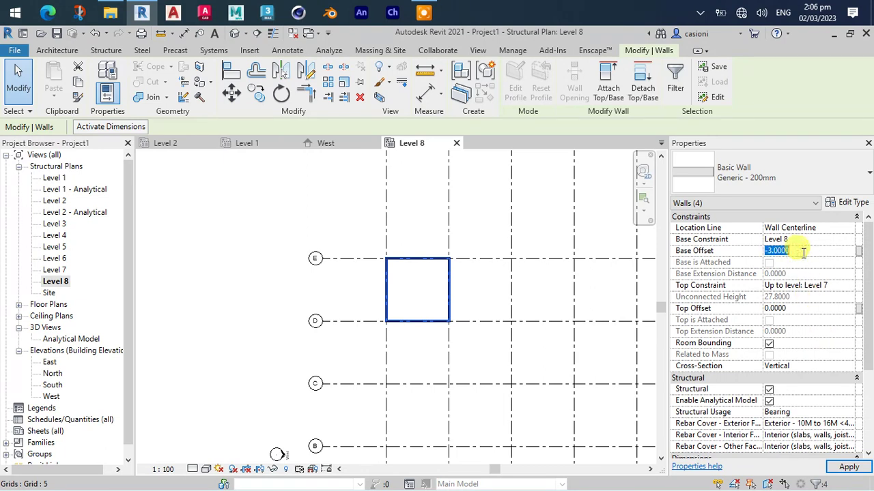
text(0)
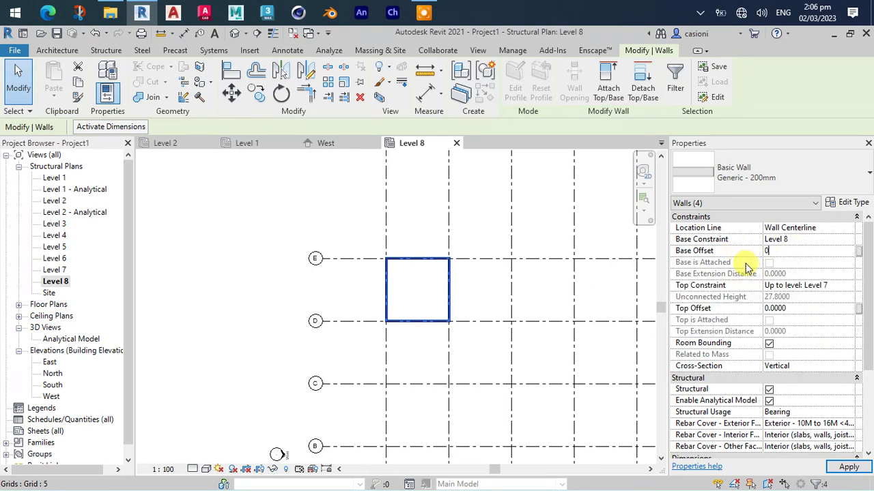
click(849, 462)
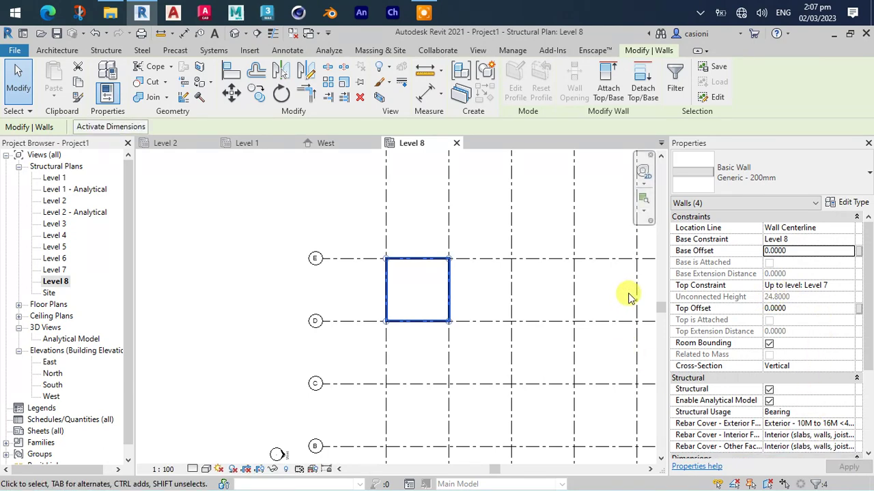
scroll(850, 283, down, 1)
scroll(840, 334, down, 4)
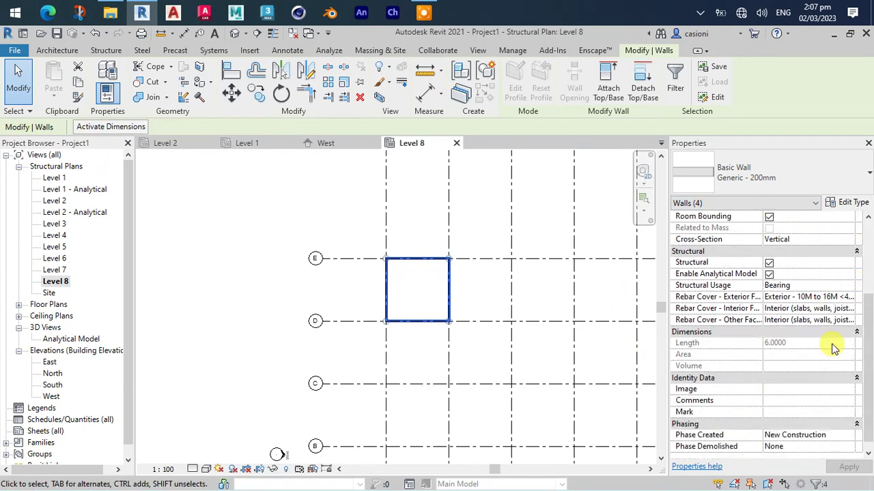
scroll(850, 358, down, 1)
click(611, 414)
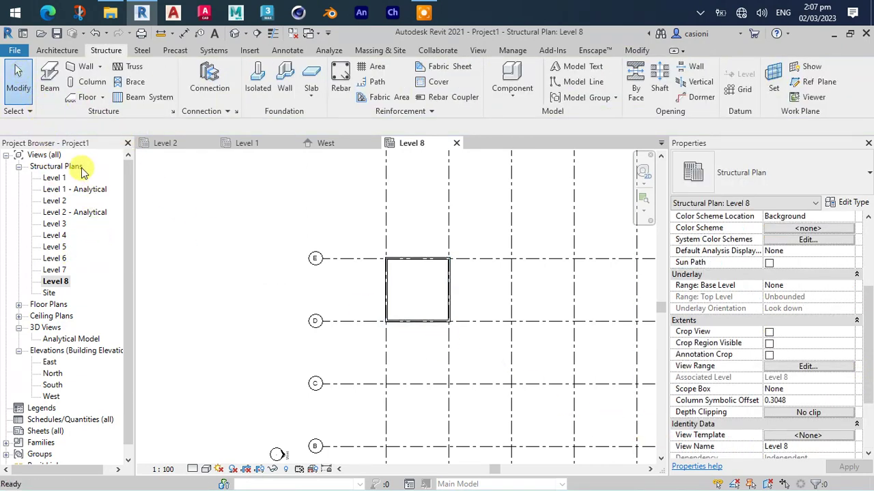
click(233, 34)
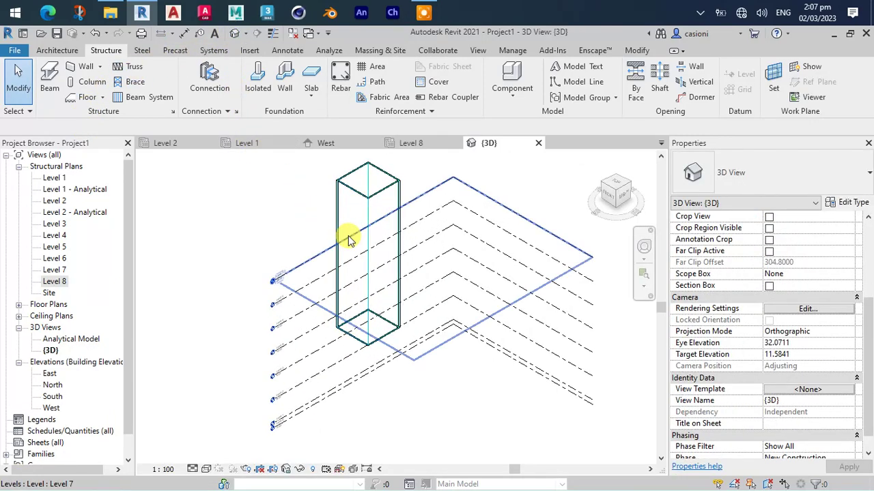
scroll(348, 236, up, 3)
middle_drag(360, 249, 364, 276)
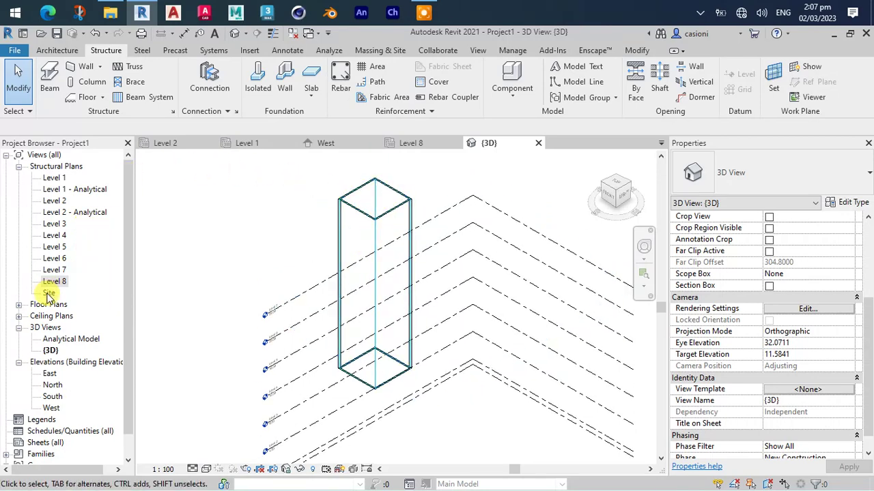
double_click(52, 408)
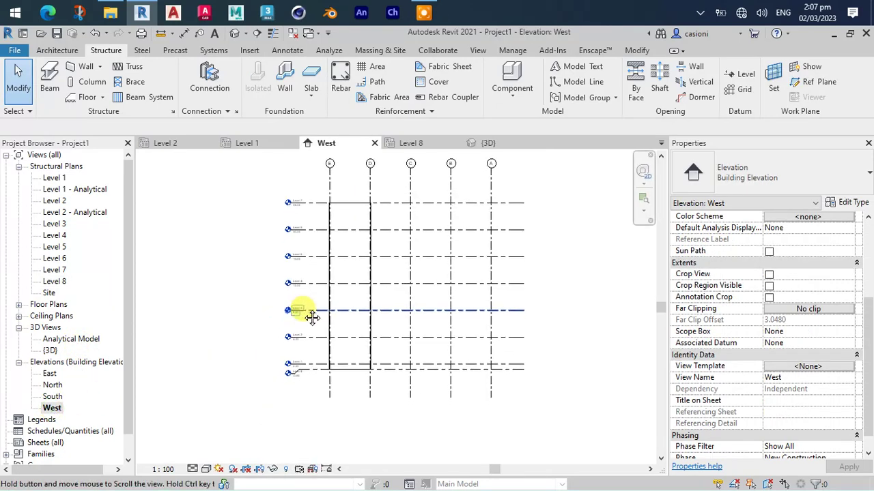
scroll(335, 376, up, 2)
scroll(335, 376, up, 3)
scroll(327, 369, up, 2)
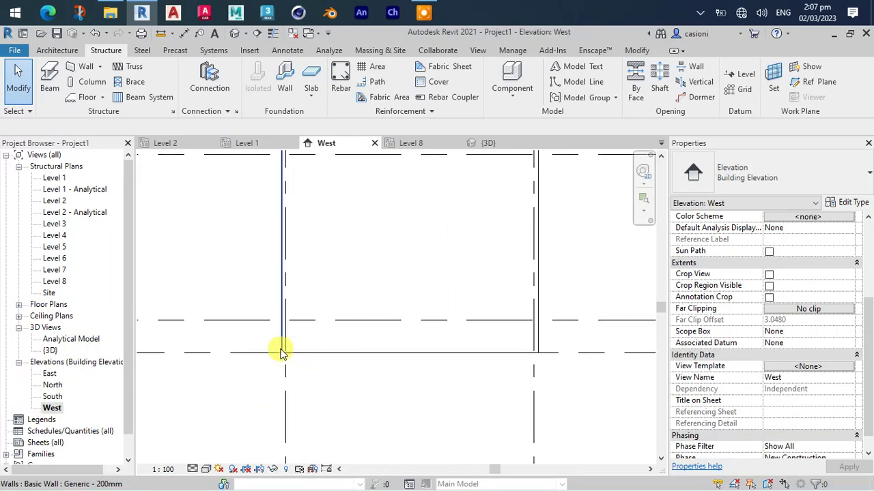
scroll(464, 350, down, 2)
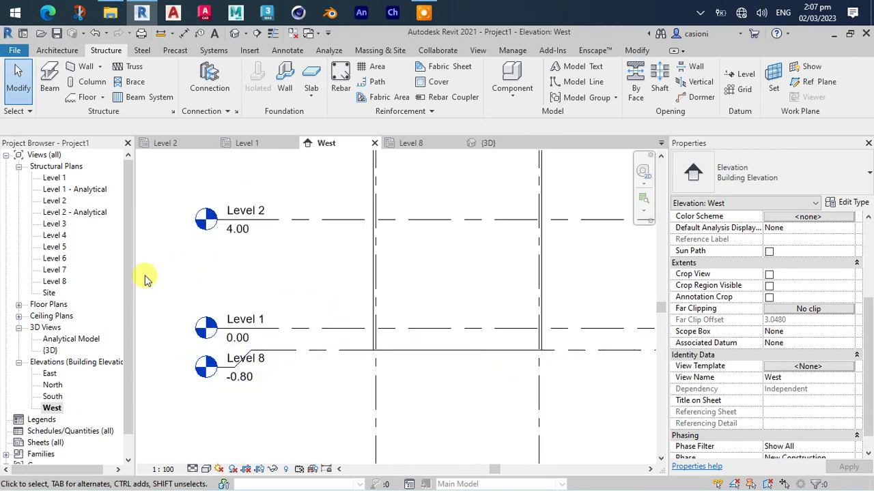
double_click(53, 283)
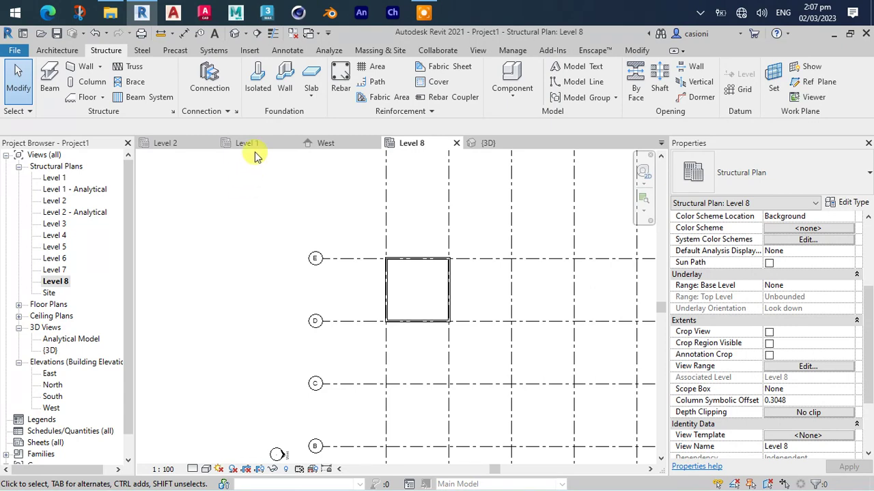
click(283, 91)
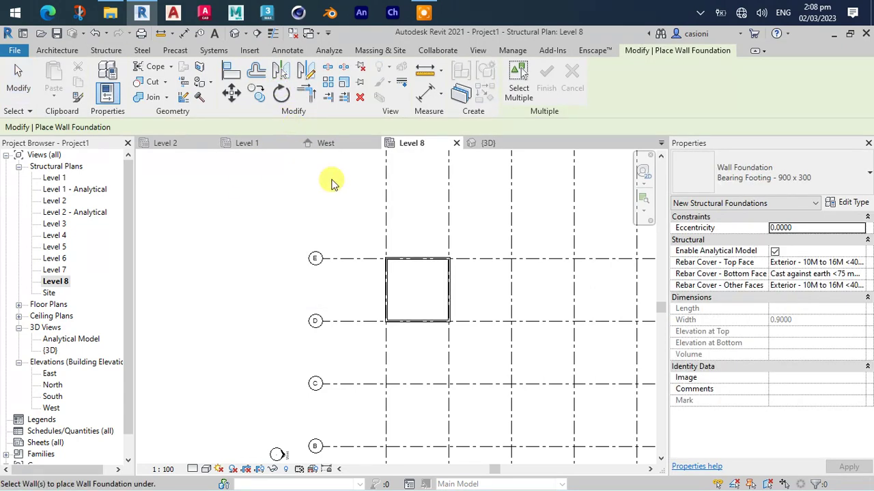
scroll(413, 263, up, 1)
scroll(415, 263, up, 3)
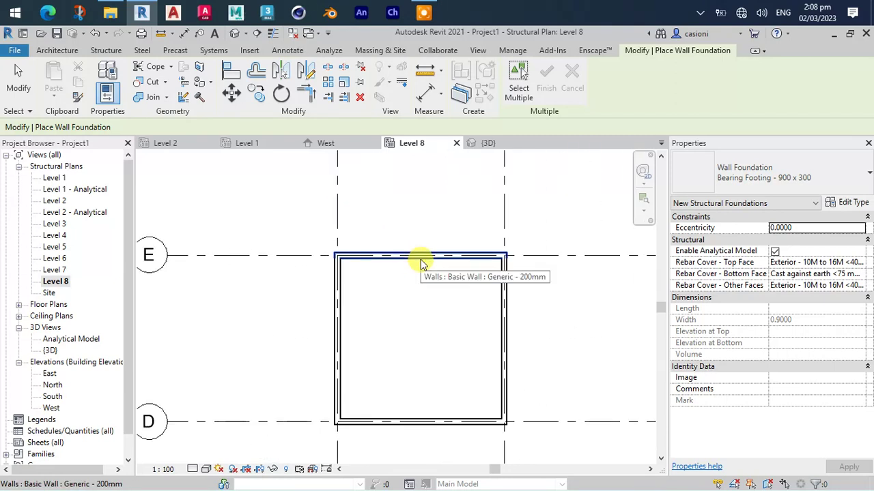
click(501, 294)
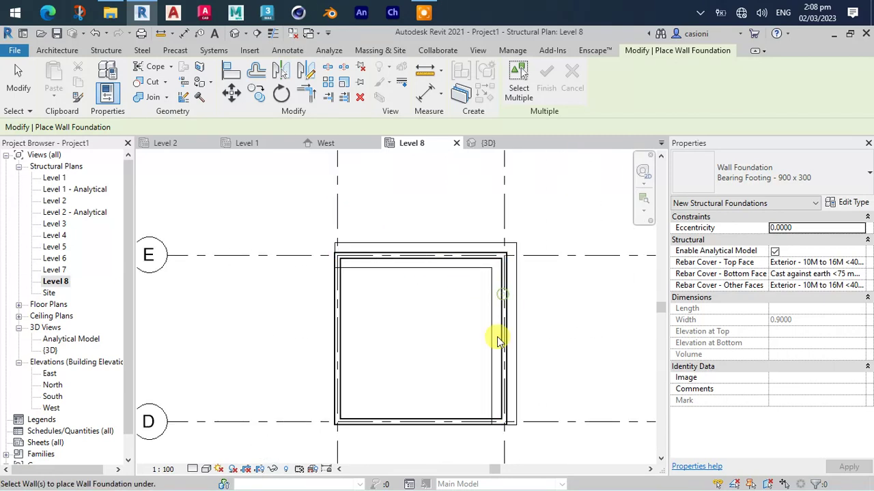
click(467, 420)
click(343, 381)
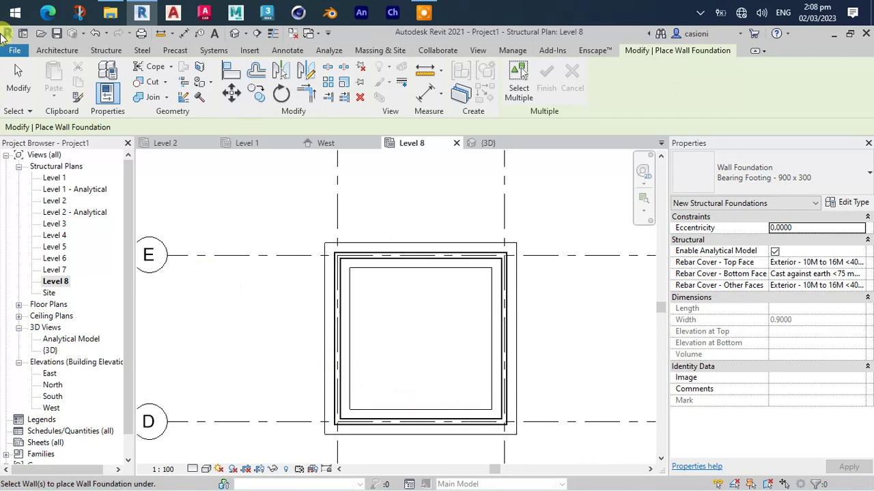
click(16, 74)
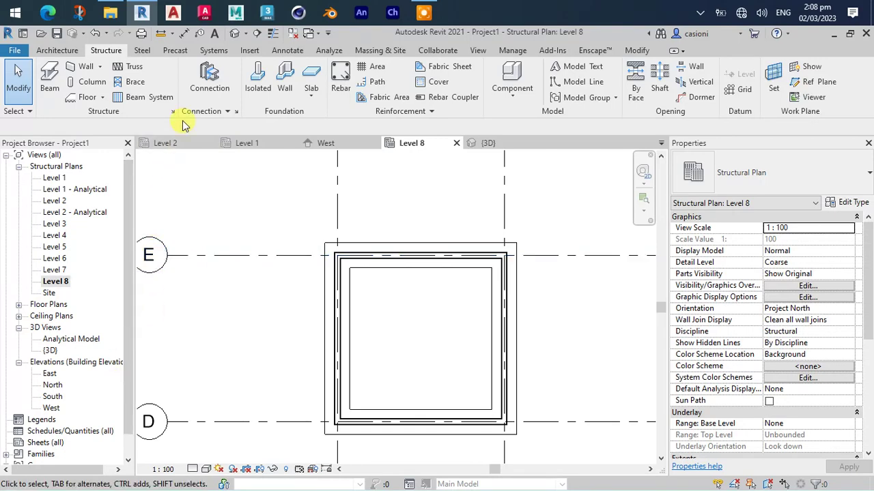
click(234, 34)
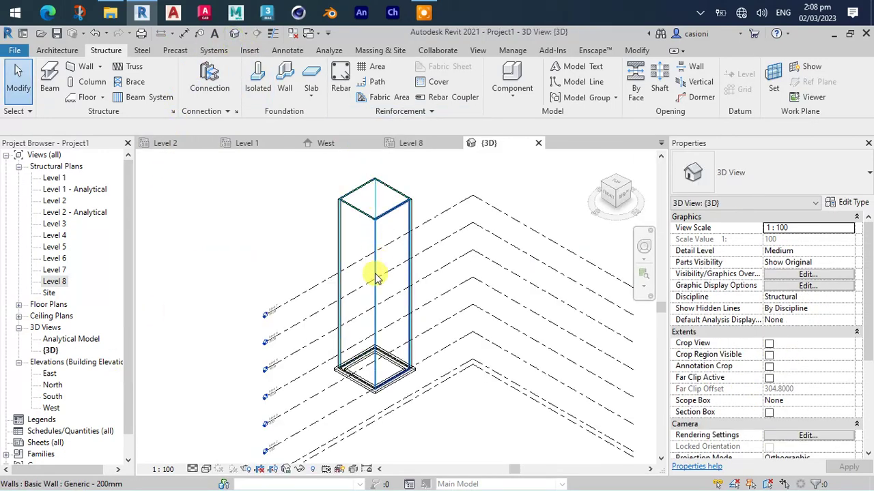
scroll(385, 377, up, 1)
scroll(386, 379, up, 2)
scroll(386, 381, up, 2)
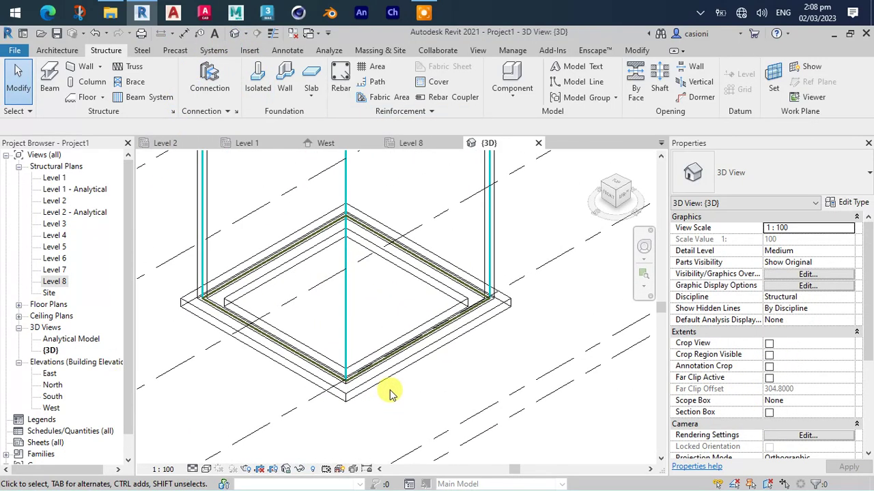
scroll(390, 384, up, 2)
scroll(391, 387, down, 2)
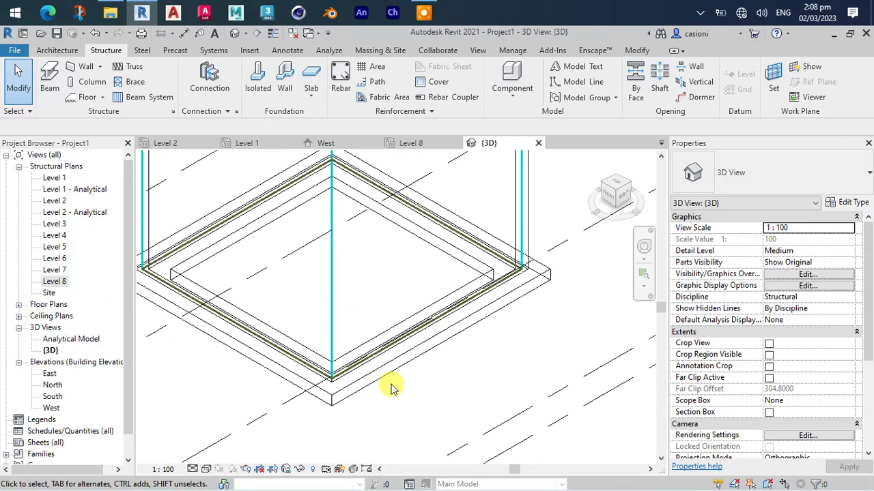
scroll(391, 386, down, 2)
scroll(391, 387, down, 1)
scroll(391, 387, down, 1)
scroll(391, 386, down, 2)
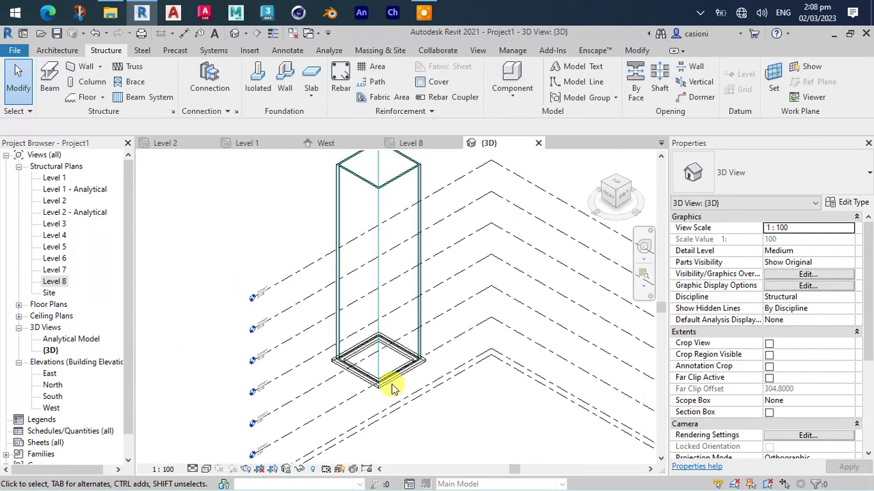
scroll(392, 387, down, 2)
scroll(396, 362, down, 1)
mouse_move(399, 335)
middle_down()
mouse_move(394, 312)
mouse_move(386, 371)
middle_up()
scroll(390, 308, up, 1)
scroll(386, 359, up, 1)
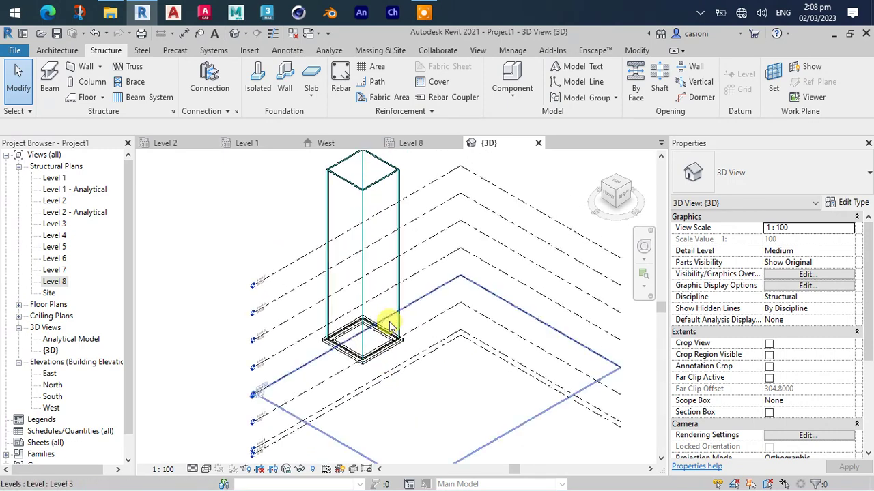
scroll(389, 332, up, 1)
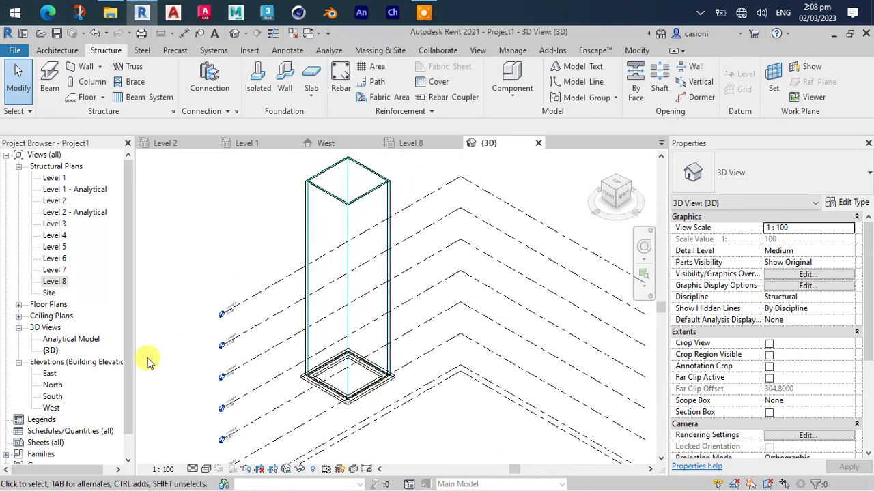
double_click(54, 281)
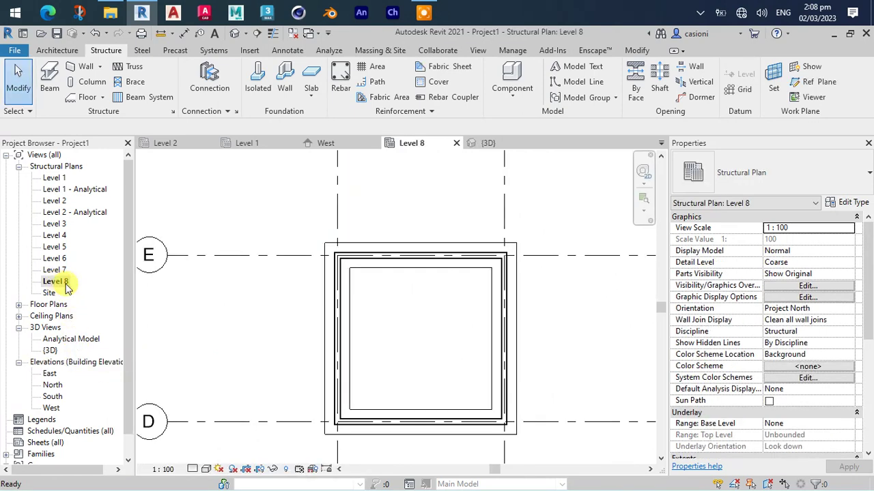
scroll(89, 285, down, 1)
scroll(342, 321, down, 1)
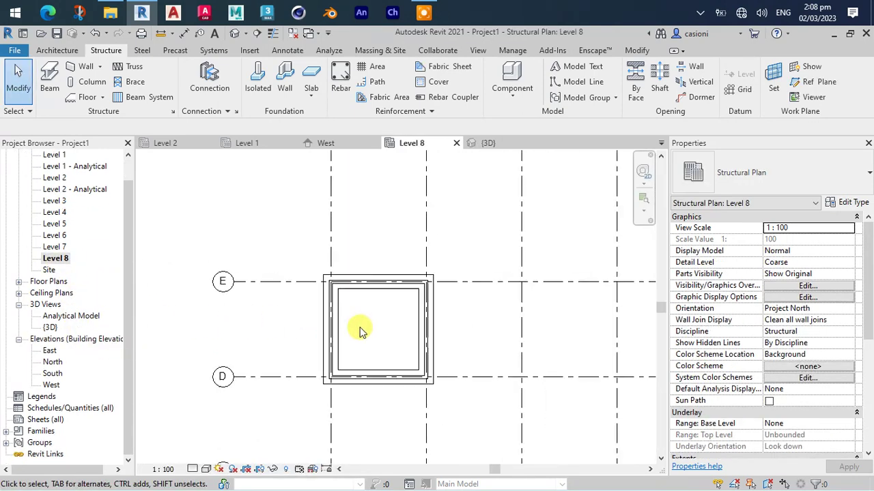
scroll(360, 332, down, 2)
mouse_move(400, 361)
middle_down()
mouse_move(402, 383)
mouse_move(361, 306)
mouse_move(357, 269)
middle_up()
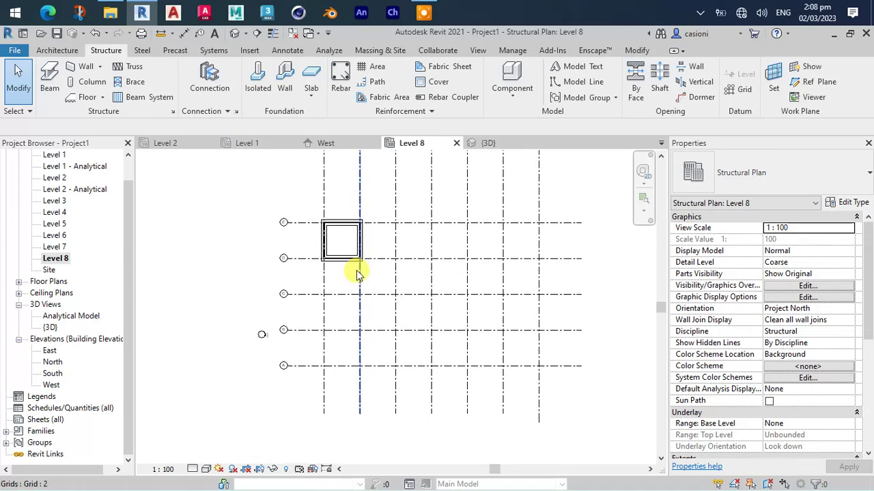
scroll(382, 287, up, 1)
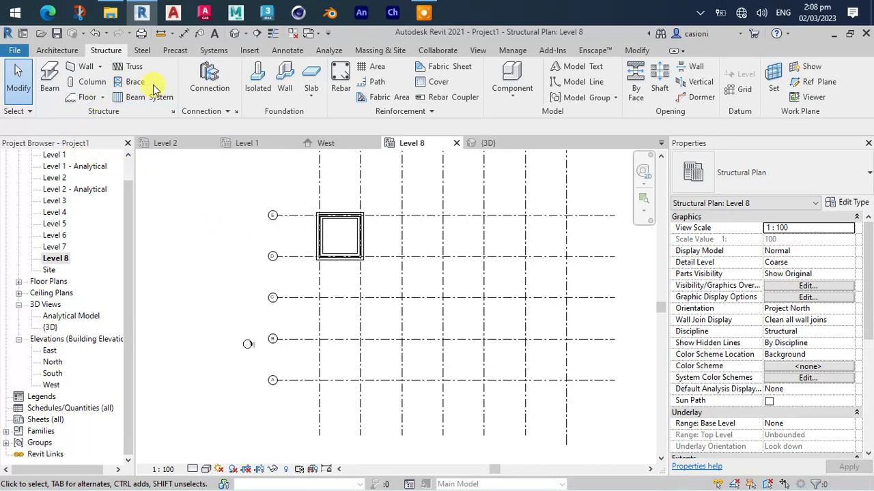
Start an isolated foundation using the M_Footing-Rectangular 2400 x 1800 x 450mm type
click(257, 88)
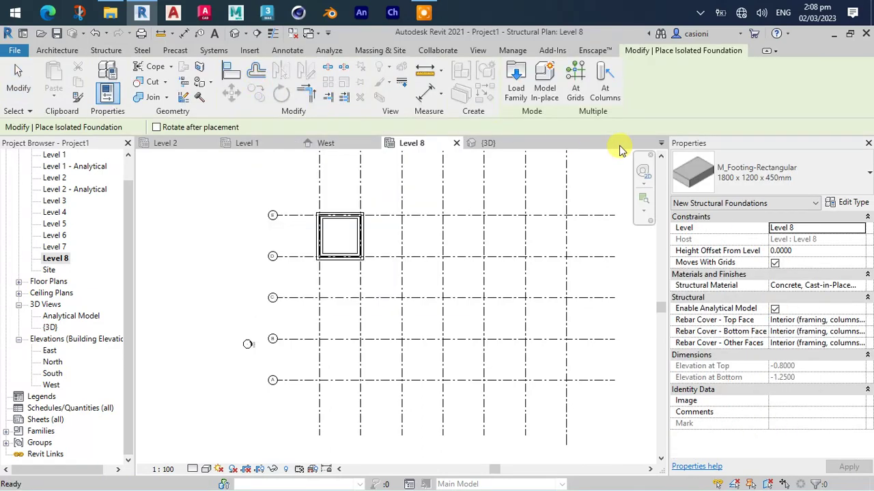
click(815, 185)
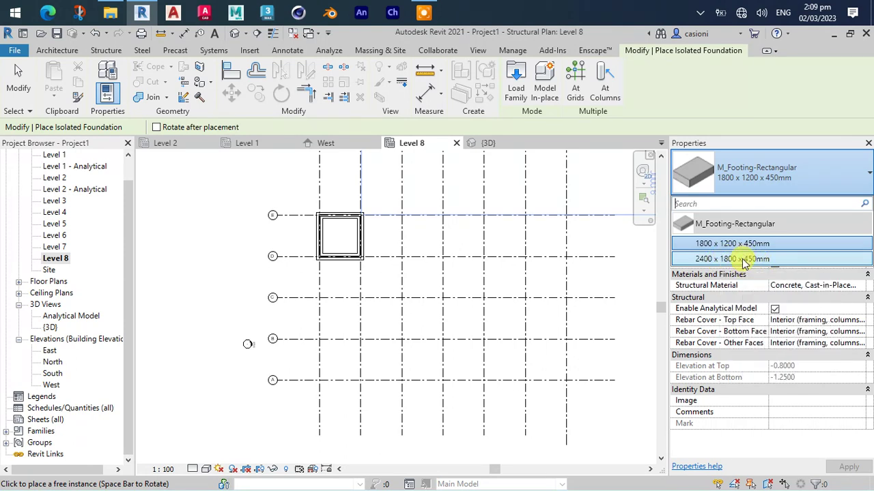
click(746, 260)
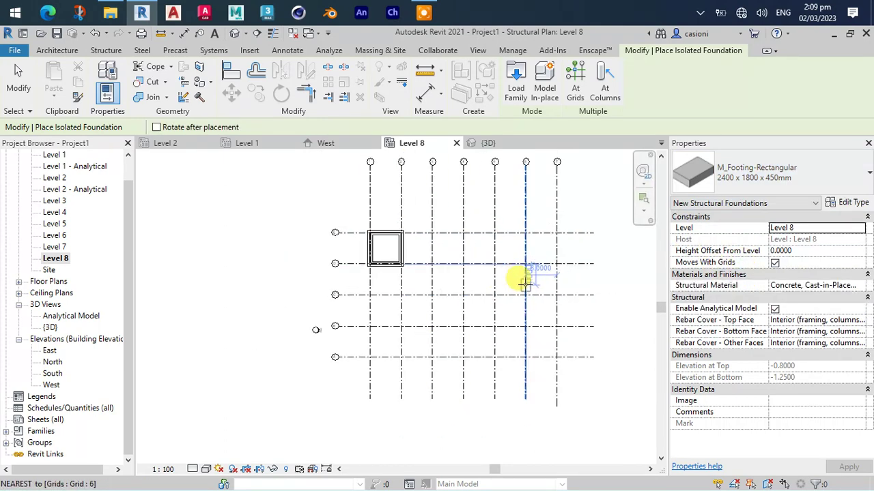
scroll(491, 266, down, 2)
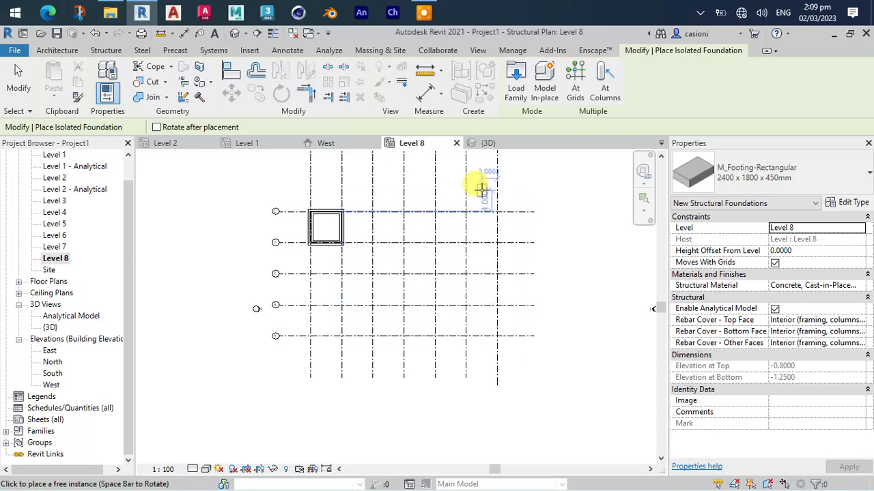
Place footings at the first group of grid intersections using At Grids
click(580, 85)
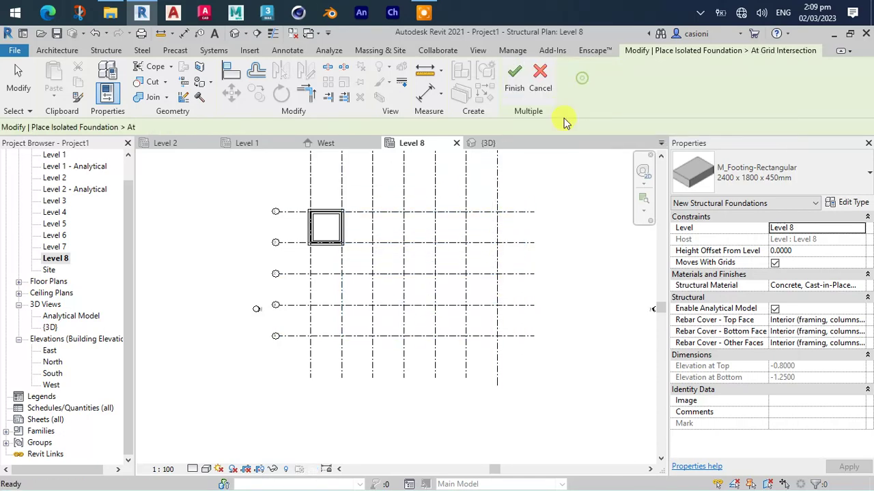
drag(512, 348, 363, 203)
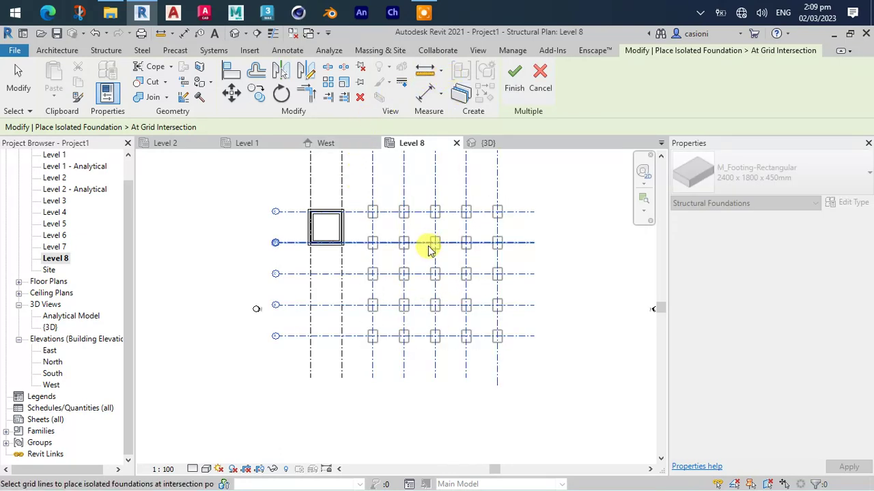
click(516, 88)
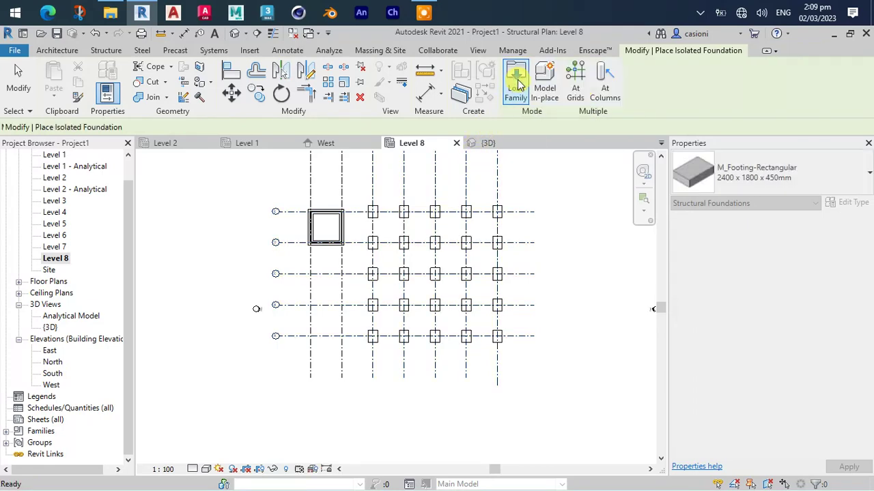
middle_drag(532, 213, 584, 201)
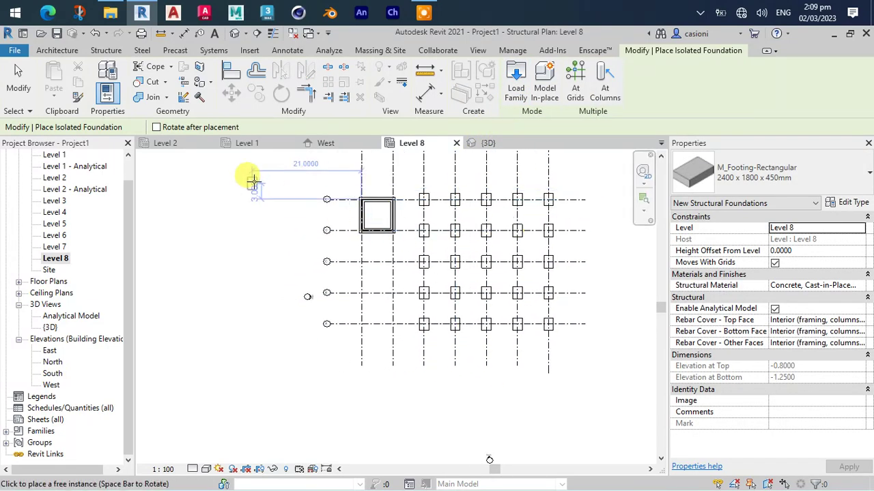
Add footings at the remaining grid intersections and review the full footing layout
click(576, 86)
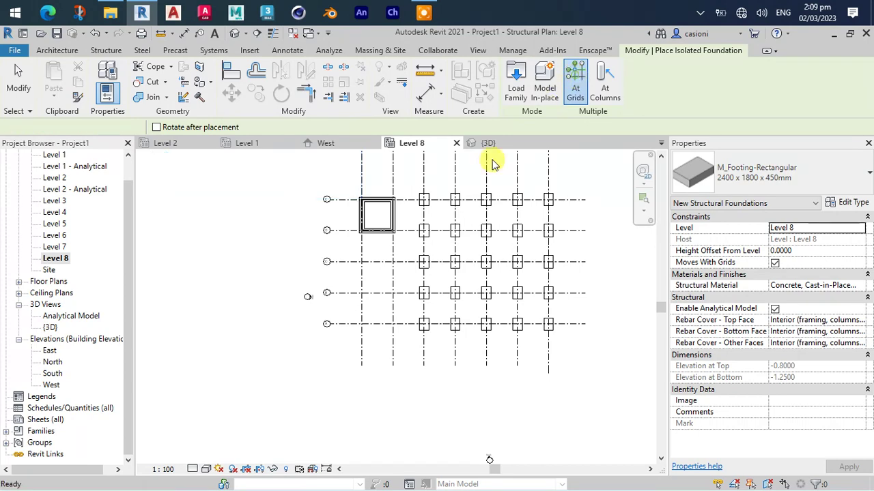
drag(408, 337, 362, 254)
click(515, 80)
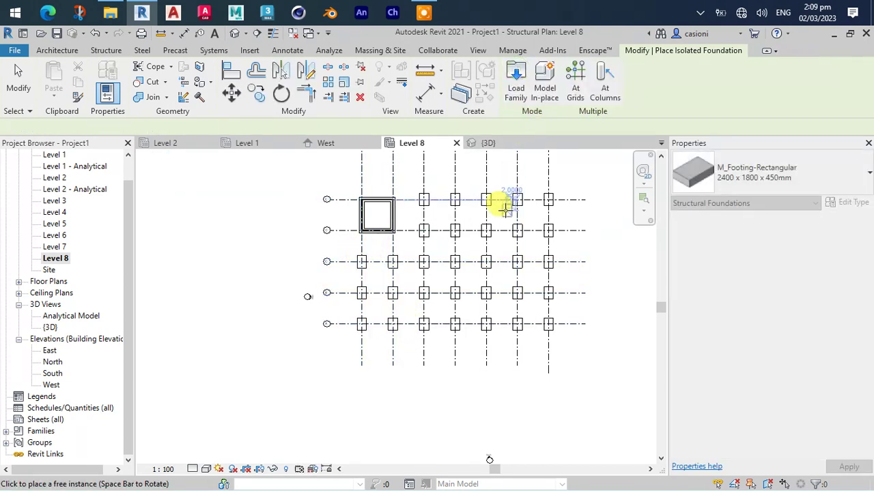
middle_drag(503, 208, 493, 239)
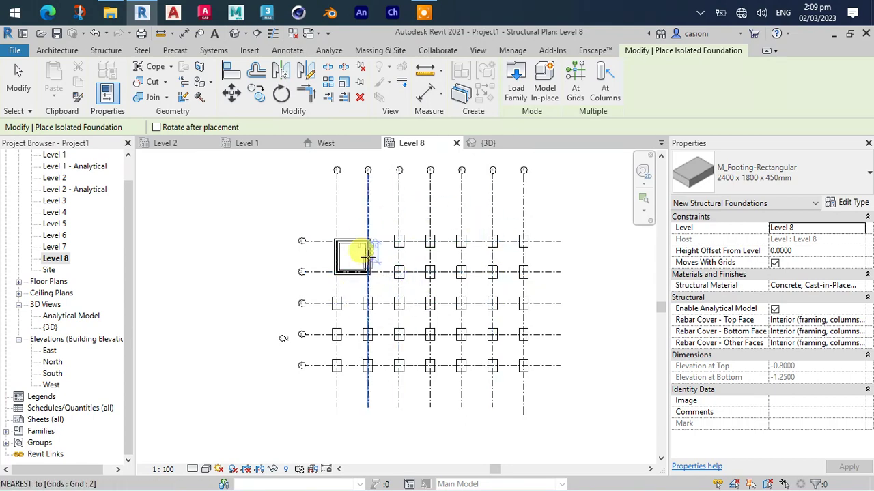
scroll(367, 254, up, 2)
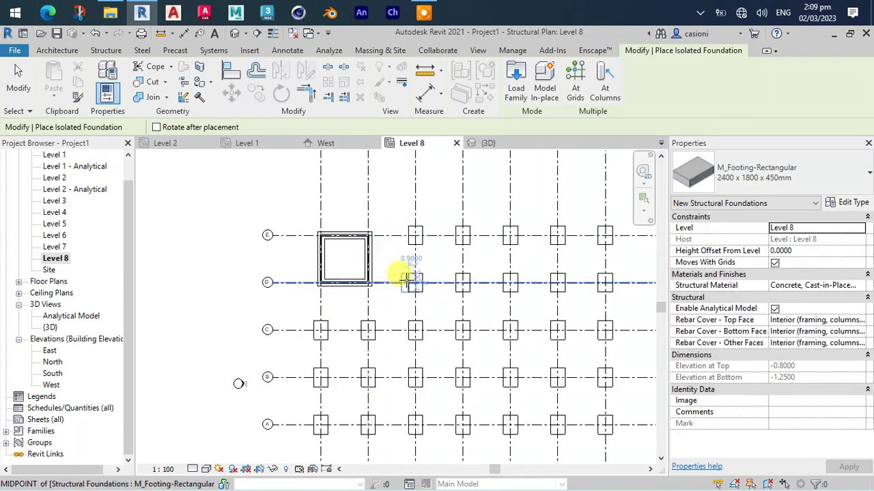
scroll(415, 269, down, 1)
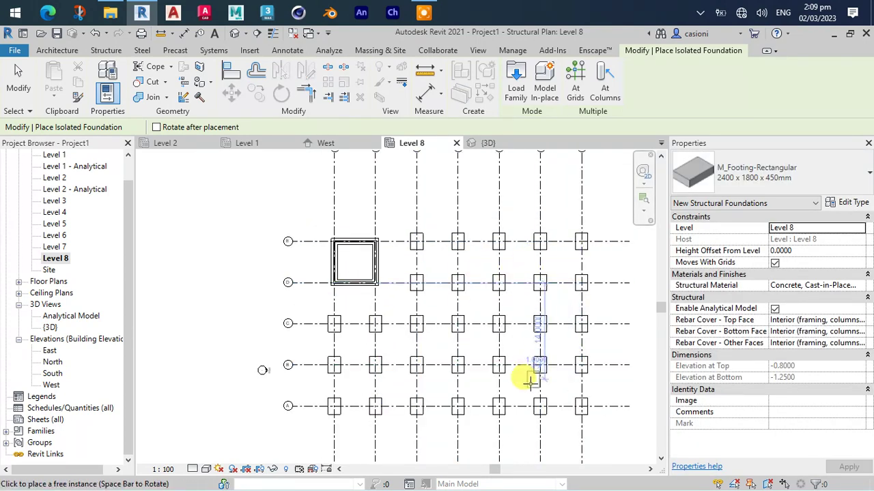
middle_drag(523, 380, 501, 374)
scroll(496, 345, down, 1)
scroll(495, 345, down, 1)
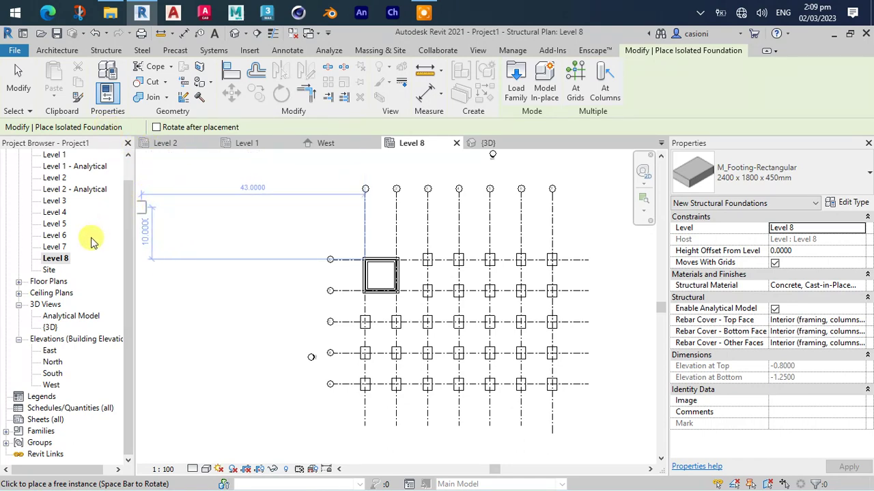
Start structural column placement with the M_Concrete-Rectangular-Column 600 x 750mm type
click(107, 50)
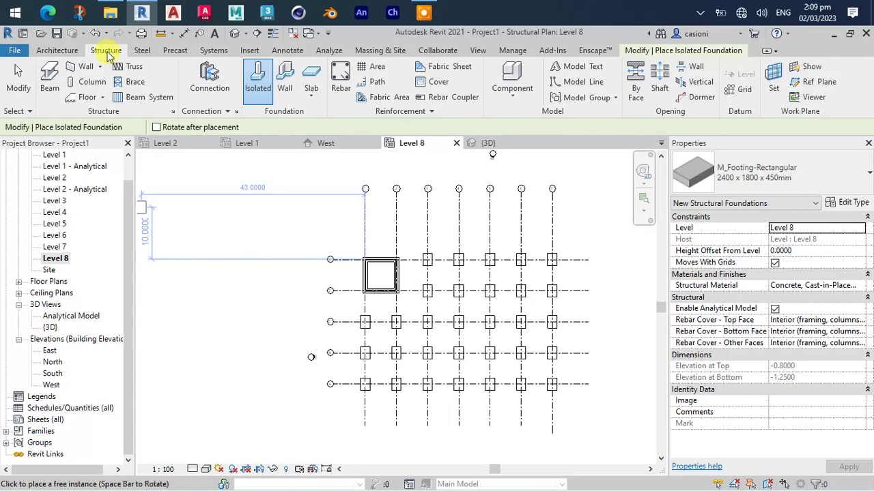
click(92, 84)
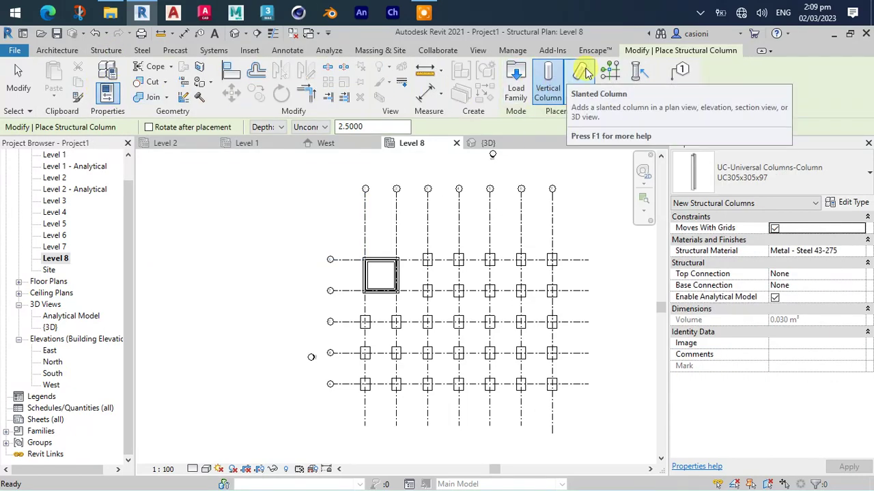
click(844, 181)
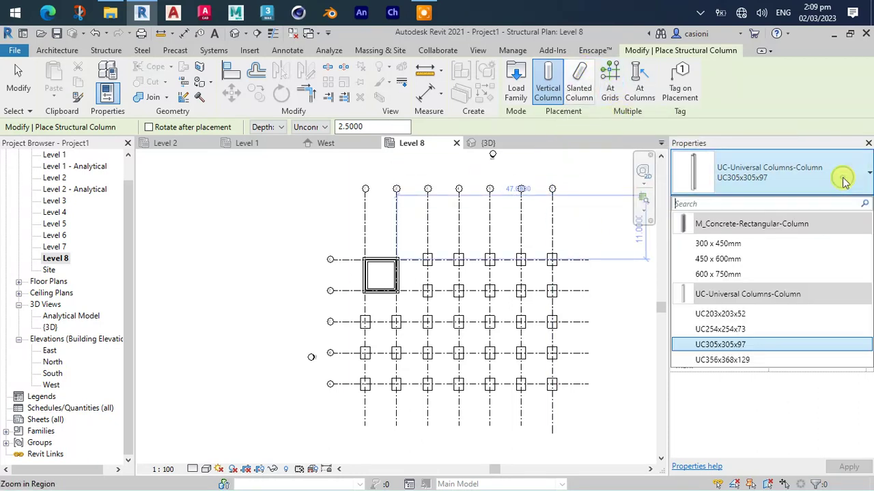
click(746, 276)
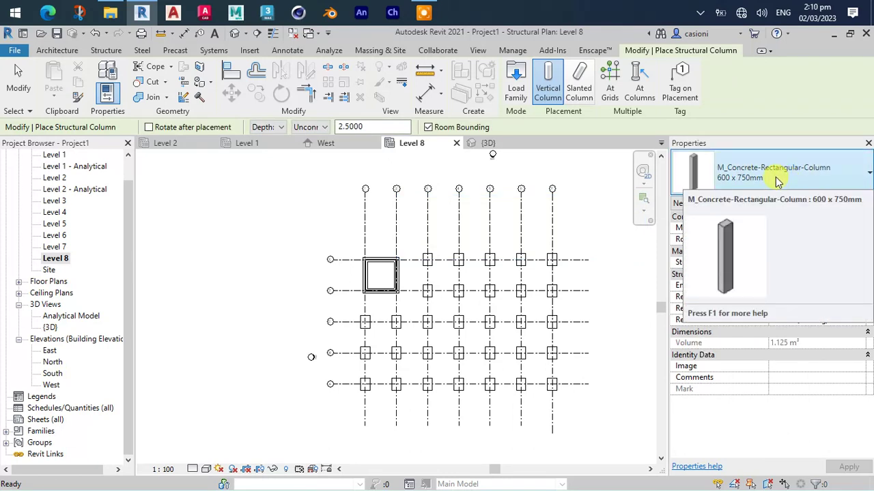
scroll(530, 253, up, 1)
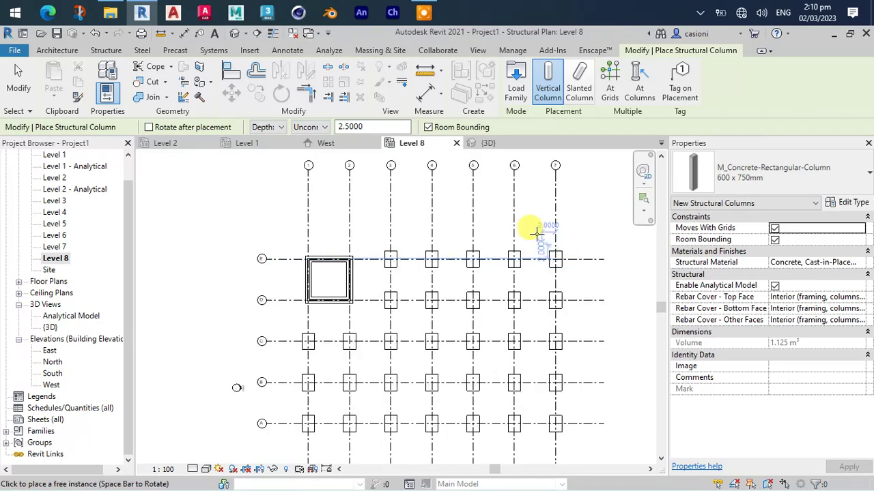
scroll(537, 233, down, 1)
Place 600 x 750mm columns at the first group of grid intersections using At Grids
click(610, 96)
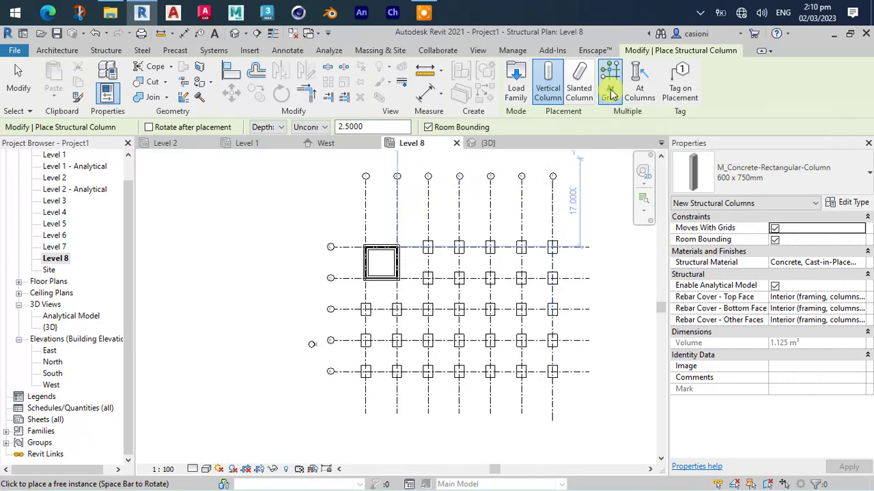
drag(571, 389, 414, 228)
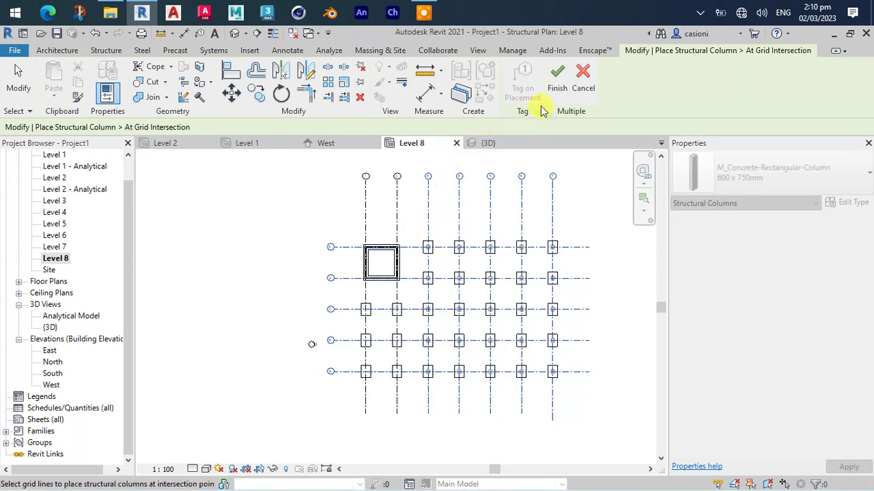
click(556, 83)
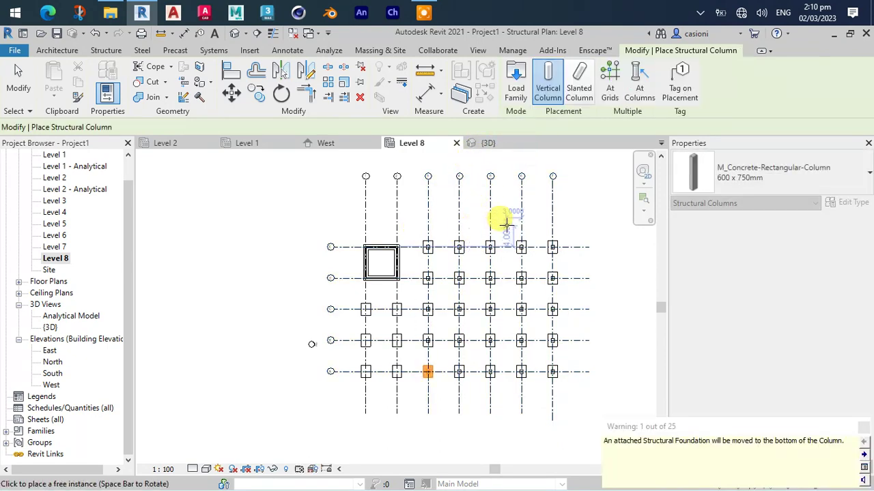
middle_drag(512, 211, 533, 186)
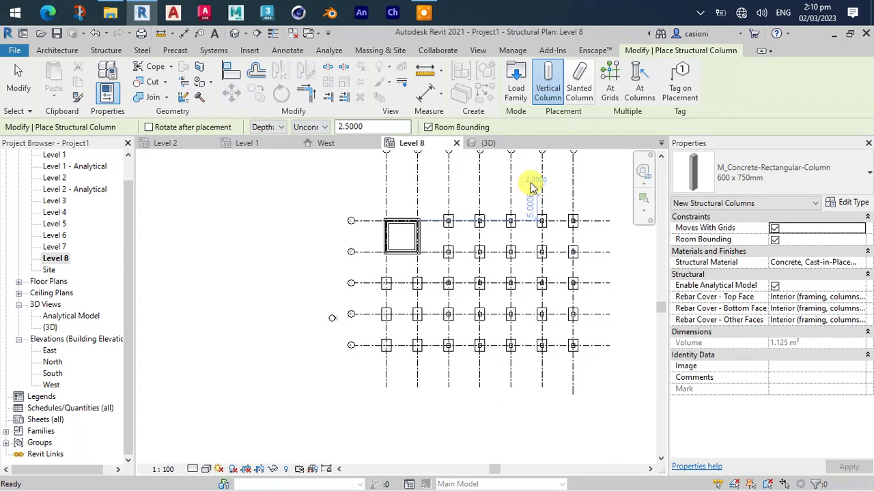
Add columns at the grid intersections still missing them and end column placement
click(614, 96)
drag(432, 355, 371, 264)
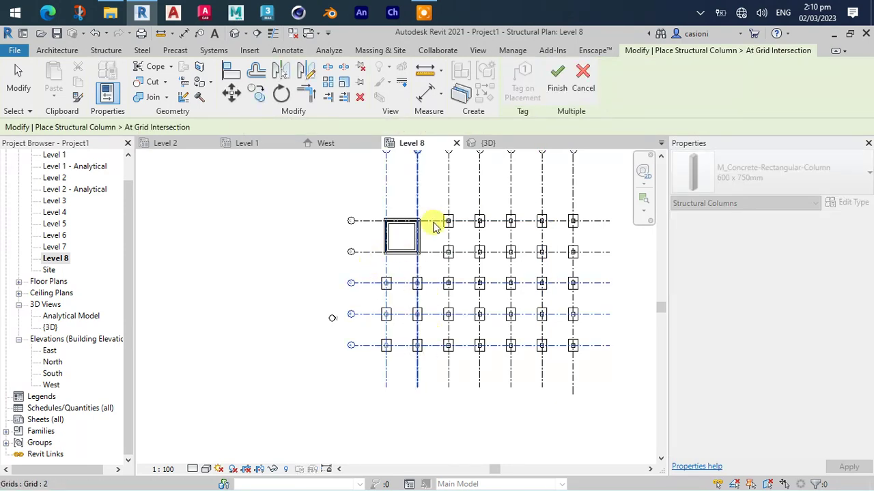
click(555, 79)
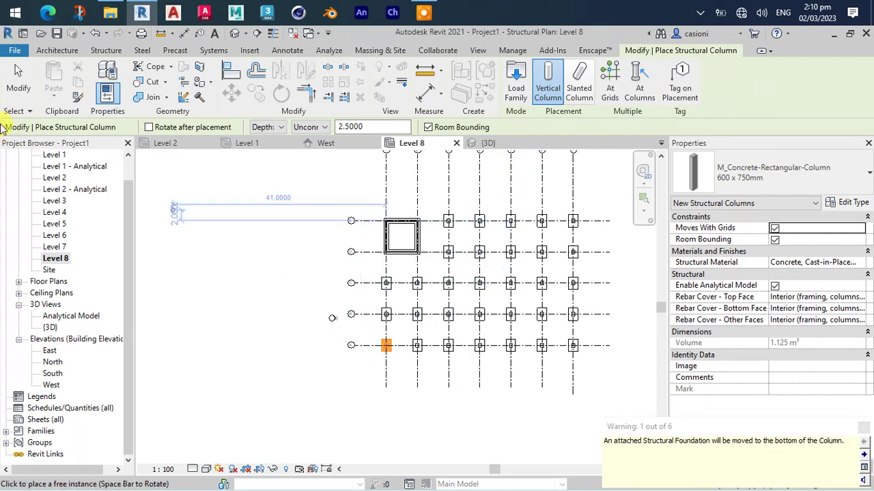
click(18, 78)
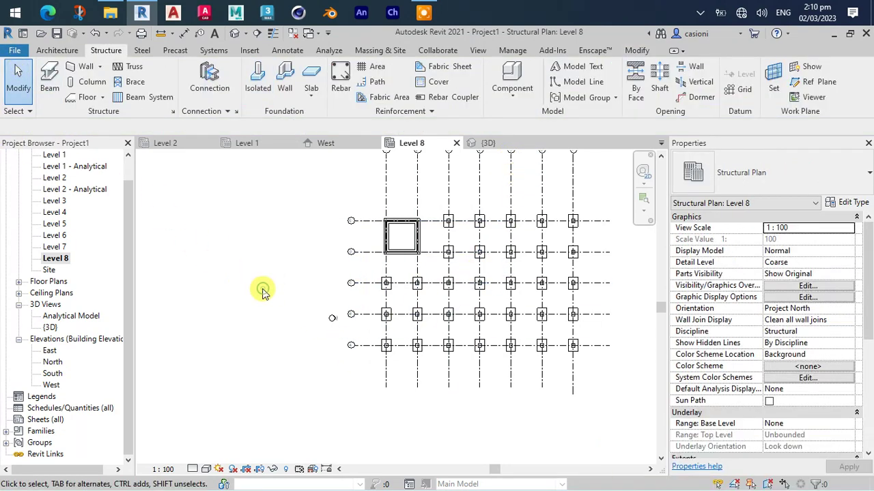
scroll(450, 328, up, 3)
scroll(437, 324, down, 2)
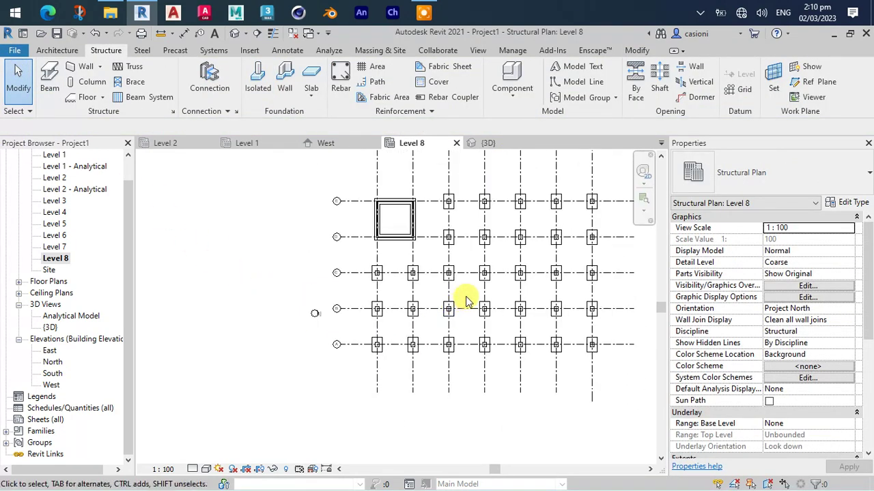
middle_drag(466, 301, 410, 311)
scroll(341, 273, up, 1)
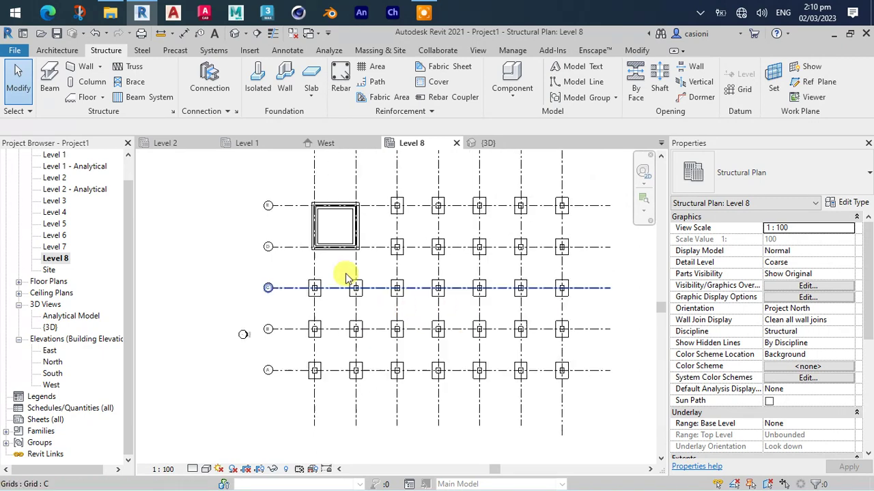
Switch to the default 3D view, frame the footings, and select one rectangular footing
click(235, 33)
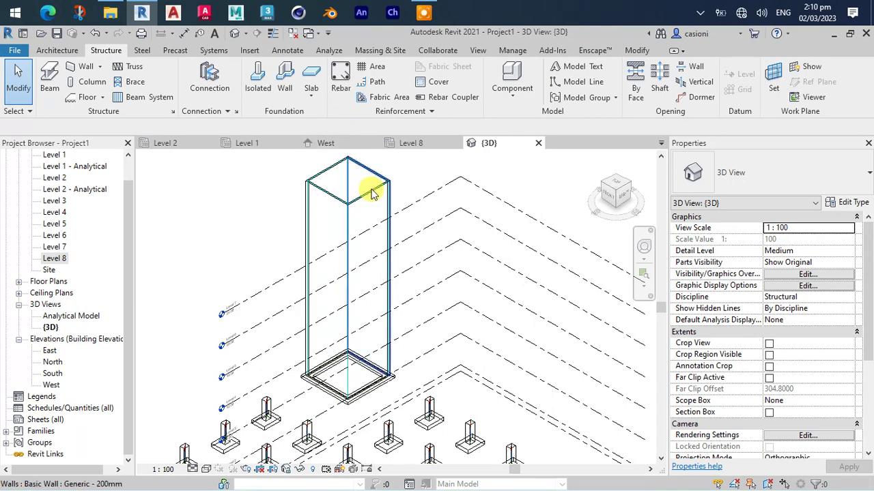
scroll(382, 321, down, 2)
middle_drag(387, 331, 385, 259)
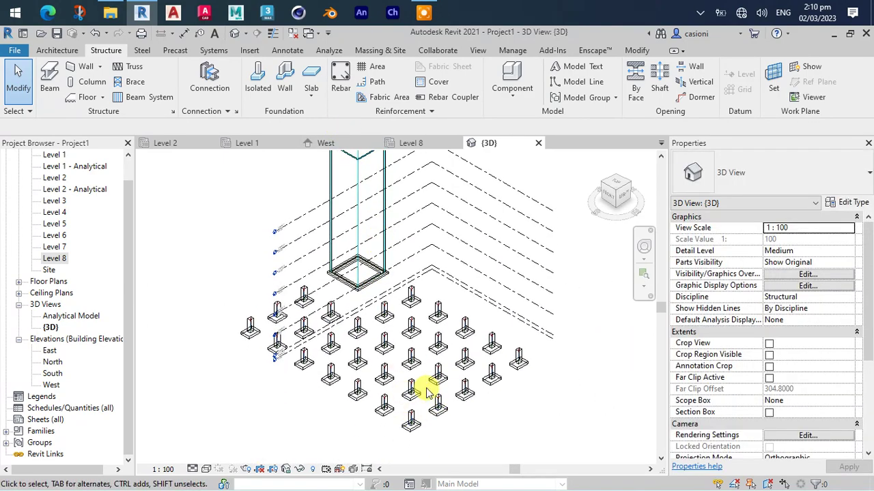
scroll(456, 423, up, 1)
scroll(456, 423, up, 1)
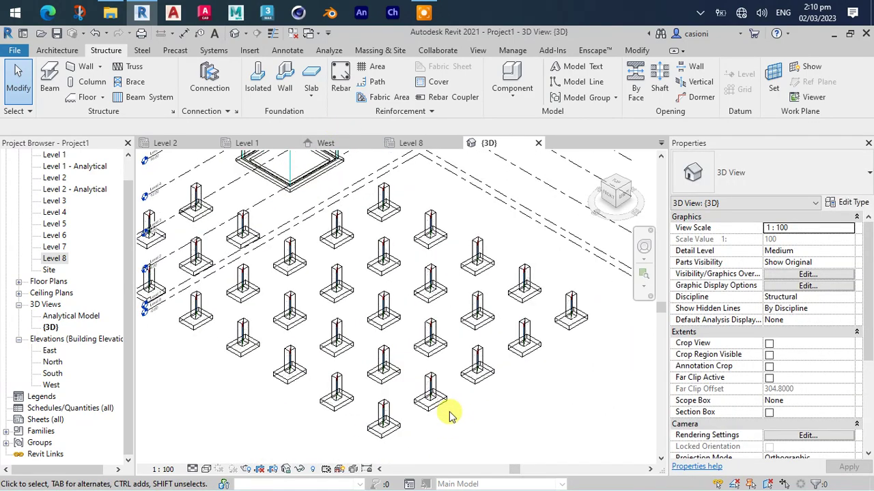
scroll(454, 420, up, 1)
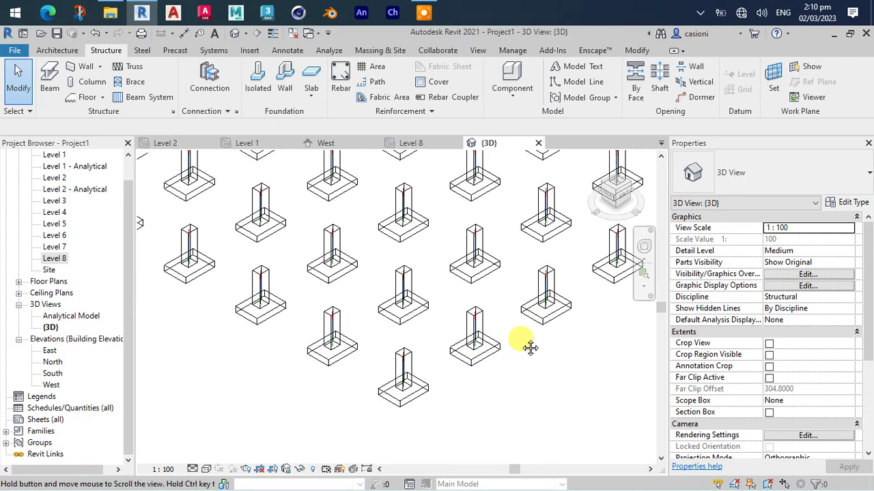
middle_drag(474, 374, 526, 347)
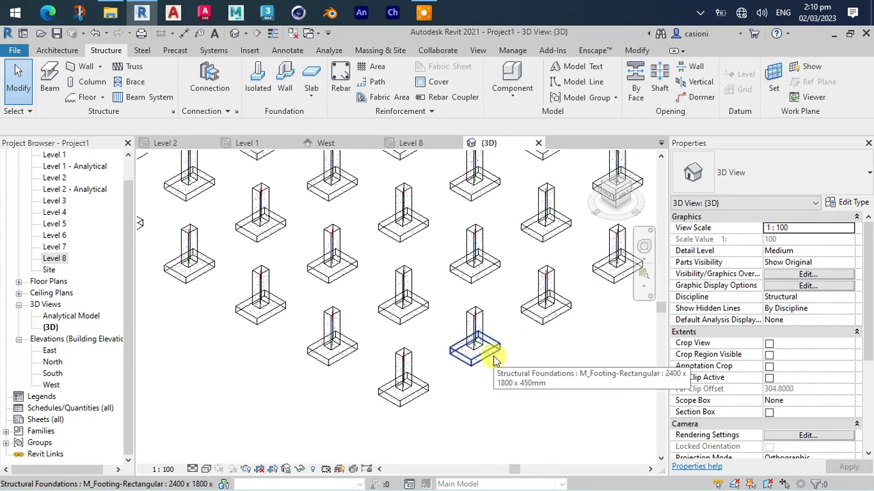
click(495, 361)
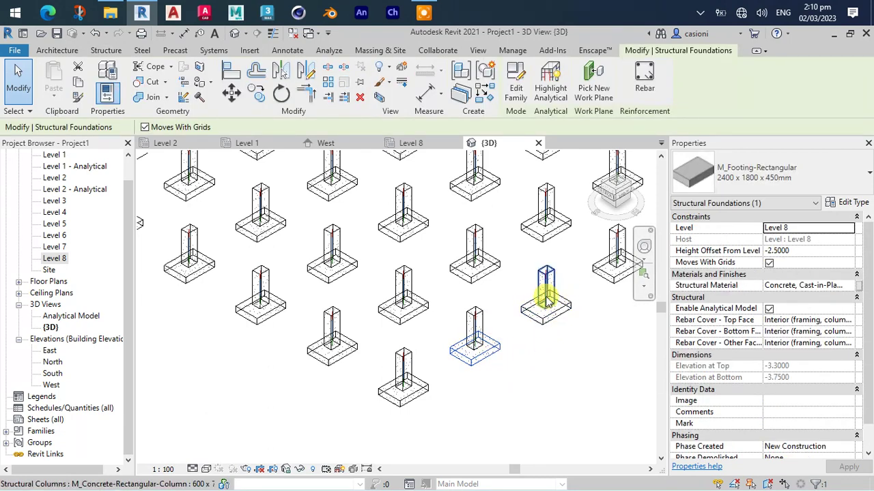
Hide the Structural Foundations category in the 3D view, then select the front-row columns
right_click(503, 361)
mouse_move(546, 234)
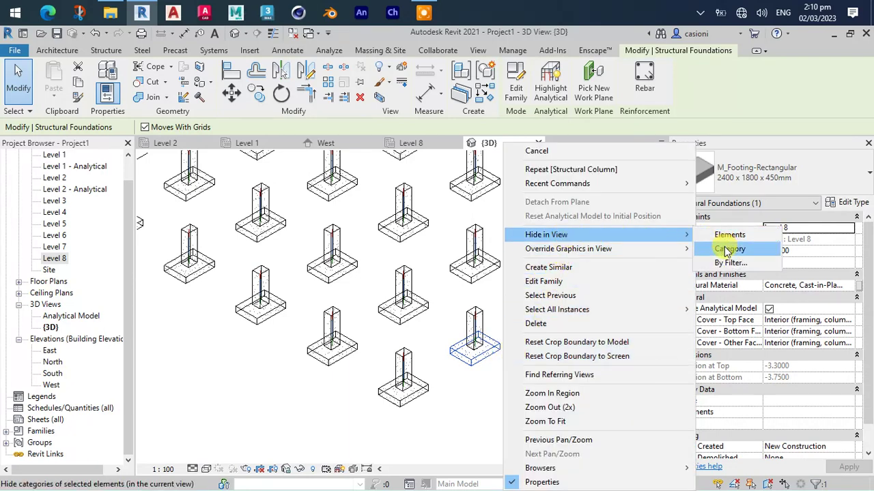
click(728, 250)
scroll(513, 366, down, 2)
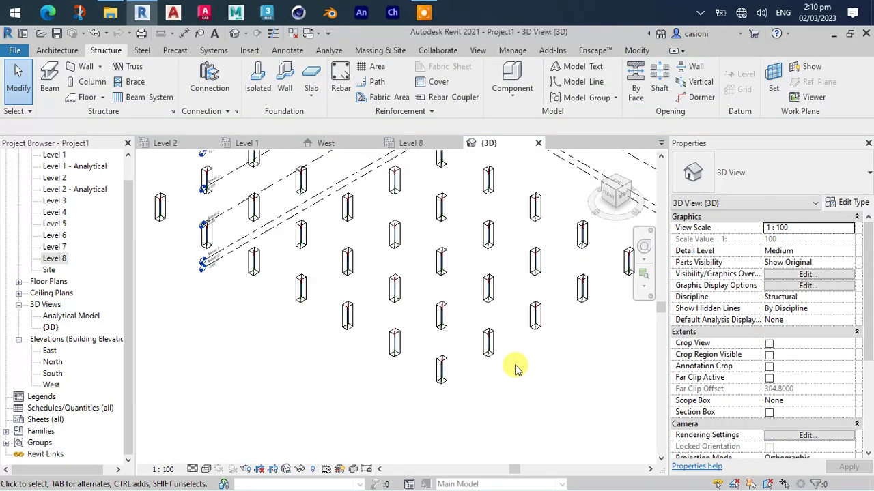
scroll(491, 369, down, 1)
scroll(480, 371, down, 1)
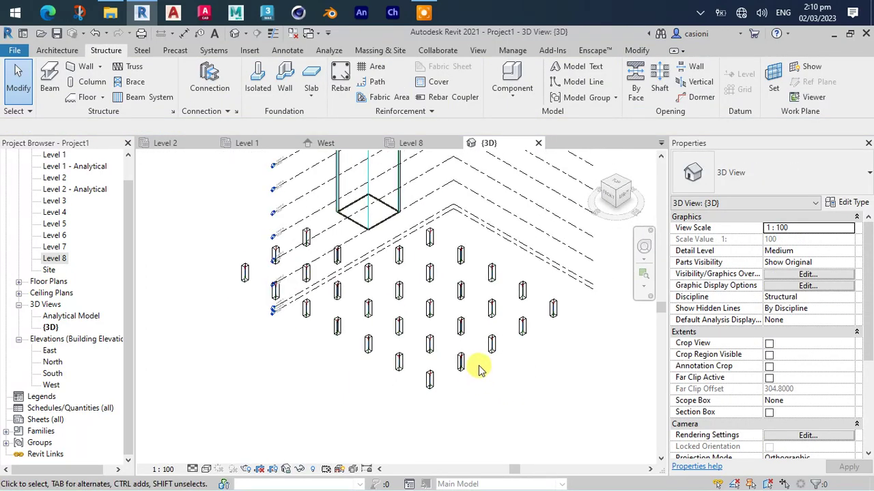
mouse_move(570, 402)
mouse_down()
mouse_move(390, 300)
mouse_move(335, 297)
mouse_move(293, 312)
mouse_up()
Crossing-select the front concrete columns with three window drags, then add two more individually
scroll(385, 289, up, 2)
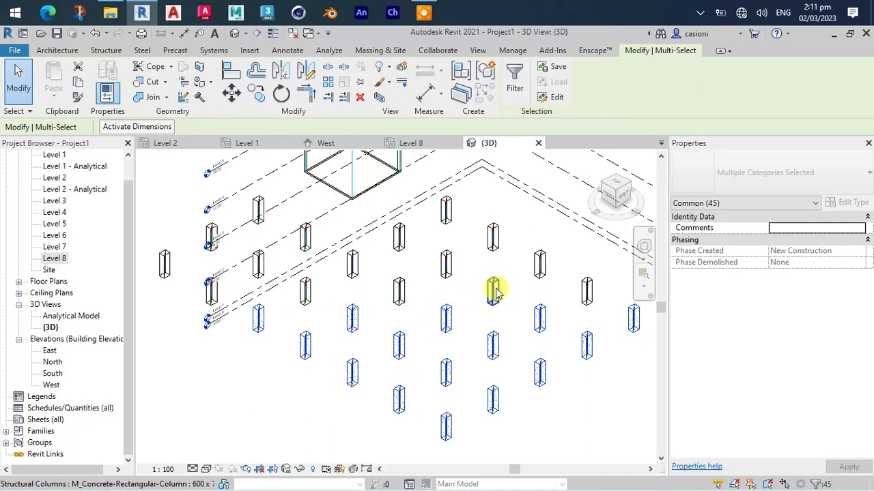
mouse_move(600, 311)
mouse_down()
mouse_move(446, 258)
mouse_move(406, 256)
mouse_up()
ctrl+drag(431, 316, 351, 269)
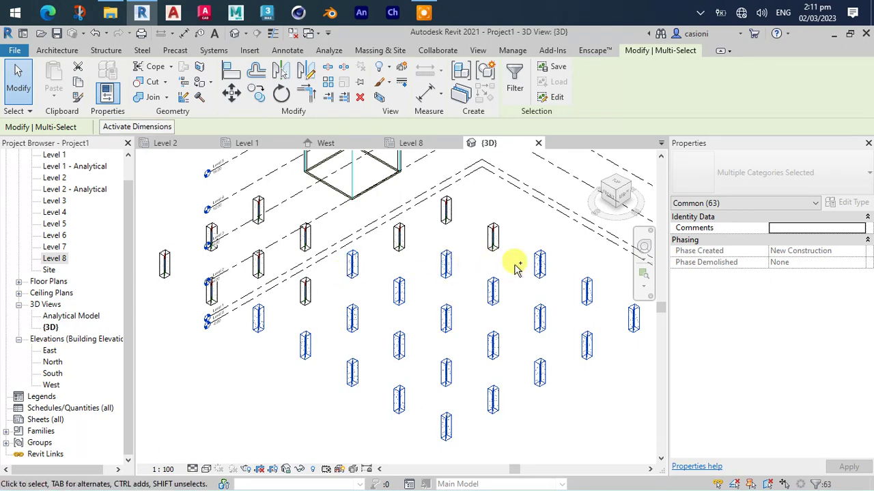
mouse_move(514, 264)
ctrl+mouse_down()
mouse_move(389, 228)
mouse_move(409, 229)
mouse_move(407, 237)
ctrl+mouse_up()
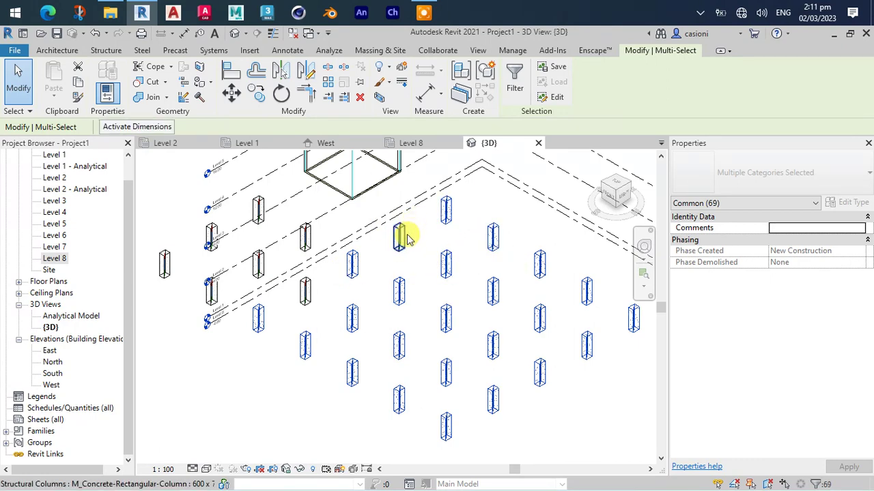
ctrl+click(303, 288)
ctrl+click(293, 279)
Add the back and leftmost concrete columns to the selection one by one
middle_drag(318, 269, 403, 283)
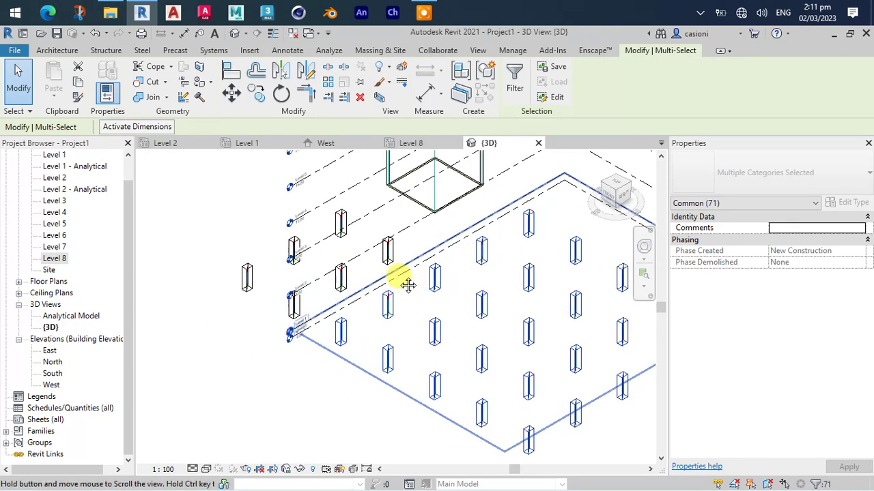
ctrl+click(386, 250)
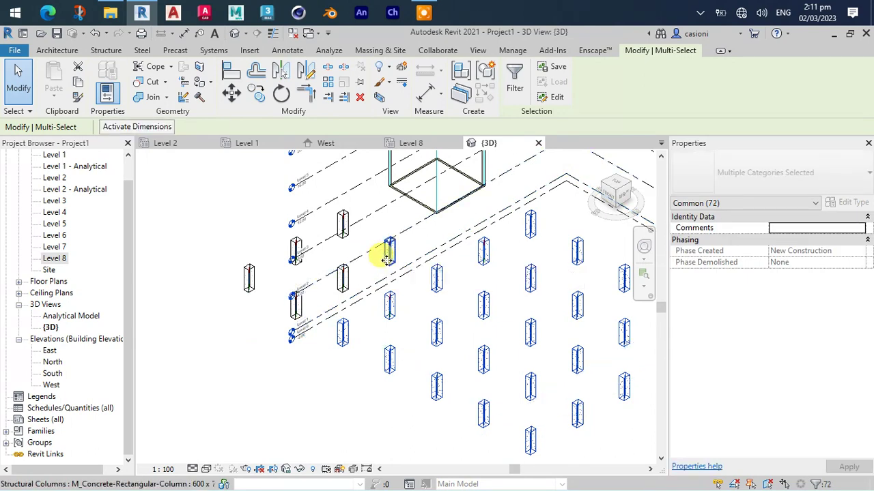
ctrl+click(344, 222)
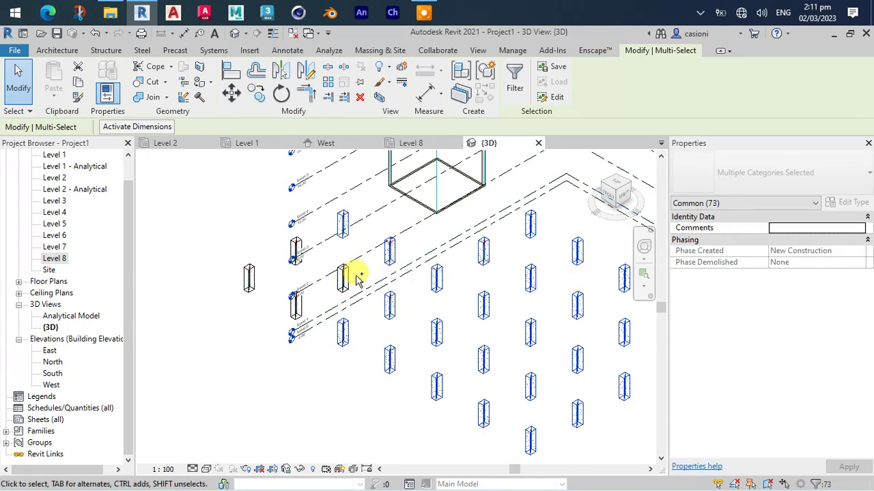
ctrl+click(304, 253)
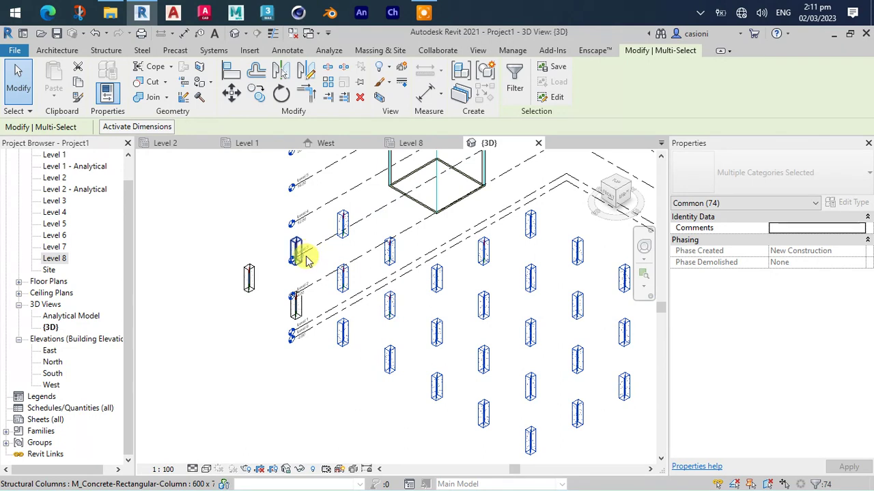
middle_drag(306, 260, 361, 250)
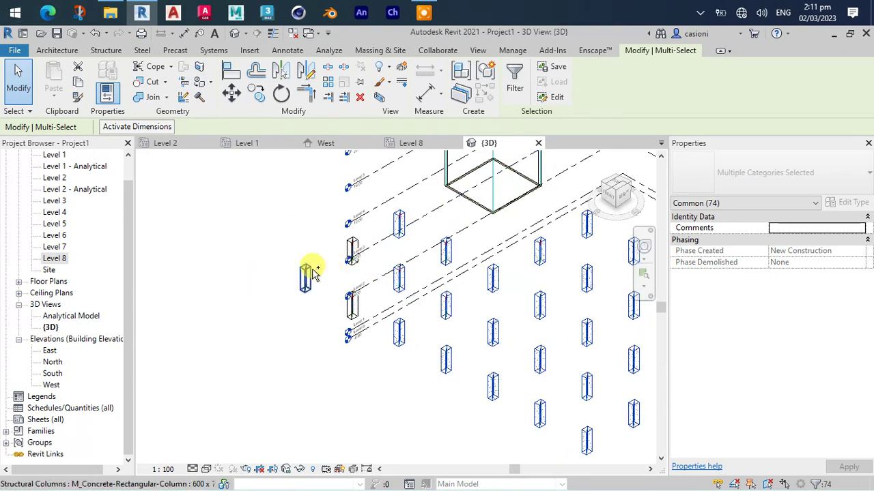
ctrl+click(350, 299)
ctrl+click(425, 291)
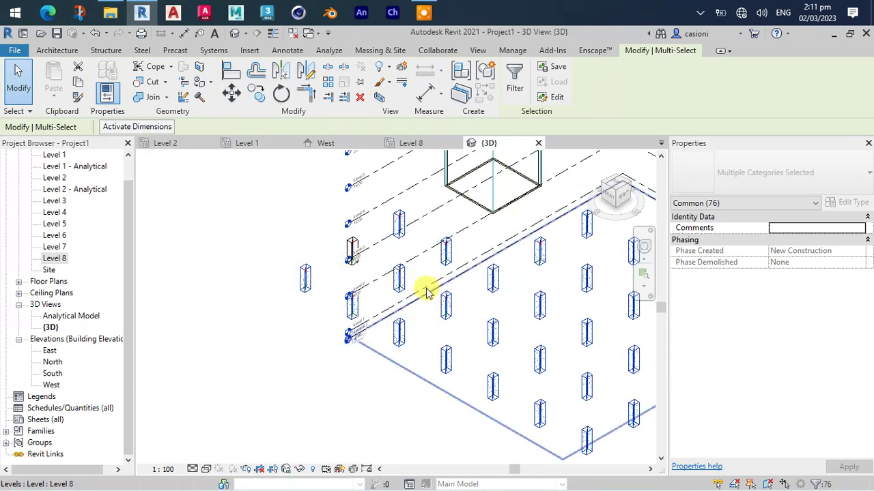
Add one more element to the selection and bring the whole column grid into view
scroll(363, 250, down, 1)
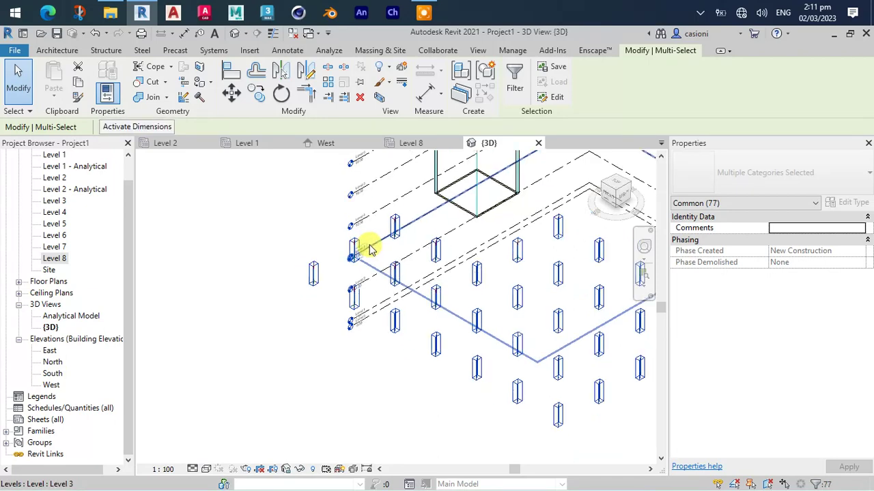
ctrl+click(371, 253)
scroll(370, 252, down, 1)
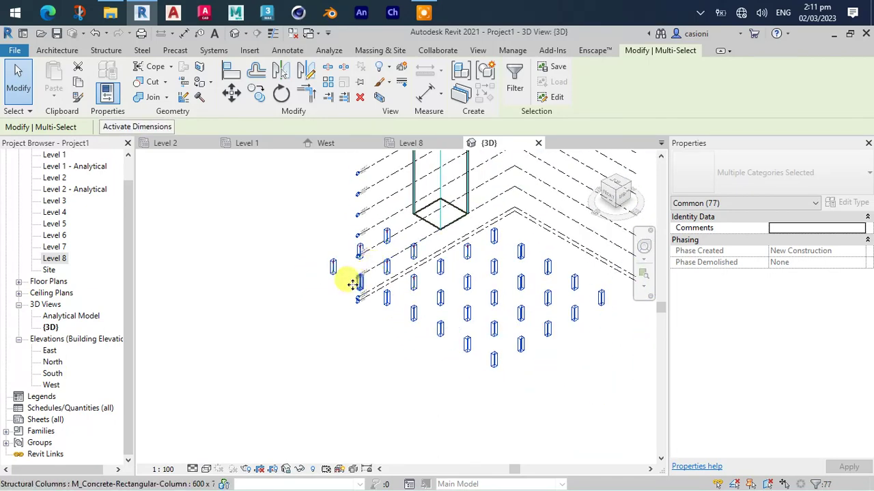
mouse_move(371, 260)
middle_down()
mouse_move(371, 307)
mouse_move(316, 314)
middle_up()
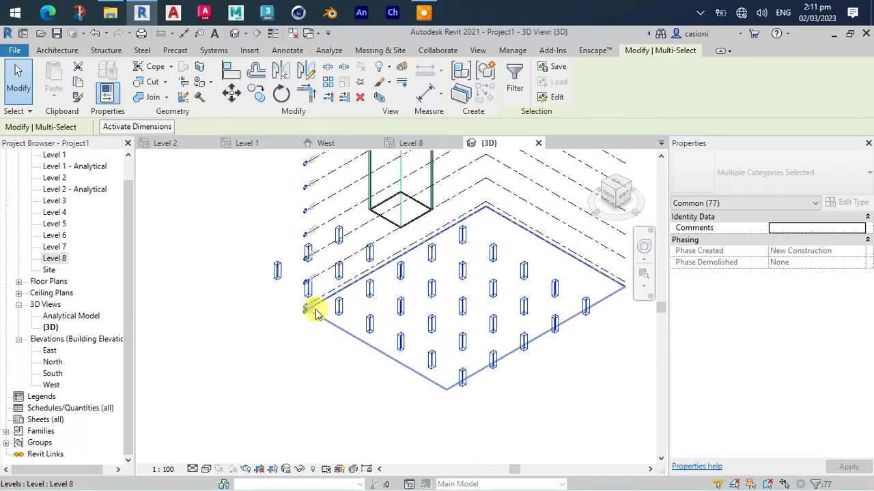
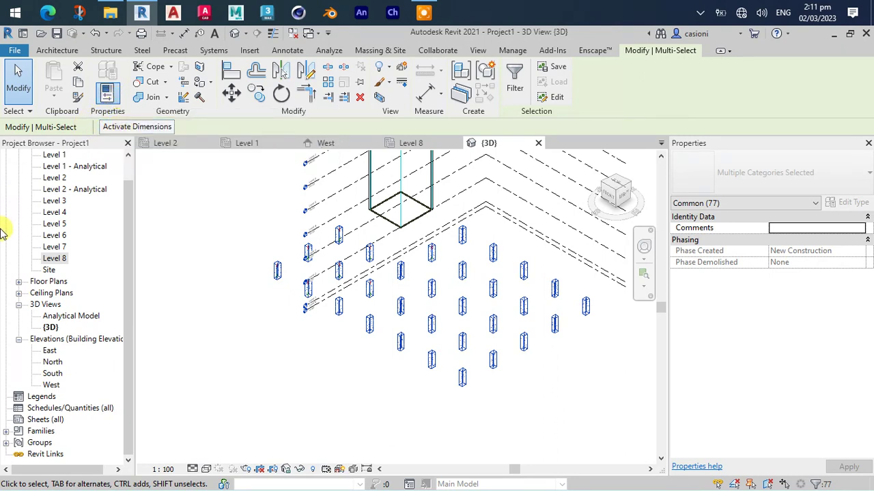
Open the West elevation and pan it to bring the footings into view
double_click(49, 385)
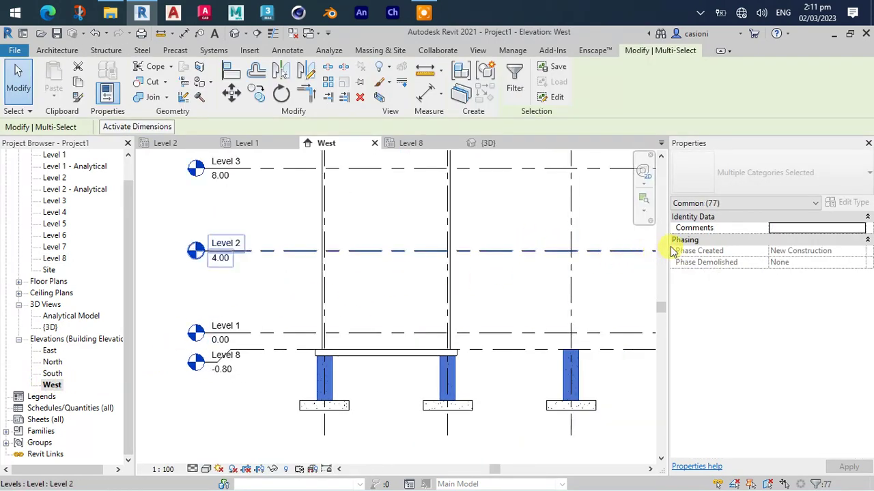
scroll(536, 273, down, 3)
middle_drag(560, 315, 421, 271)
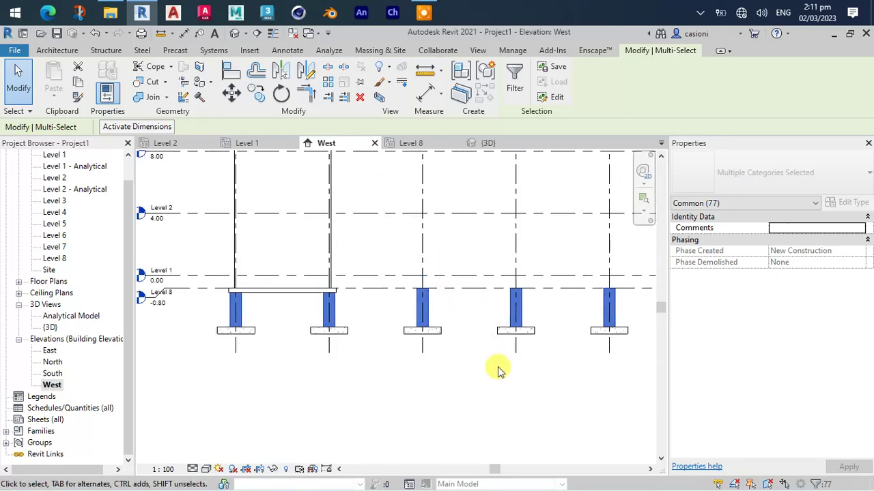
click(506, 387)
middle_drag(505, 380, 566, 310)
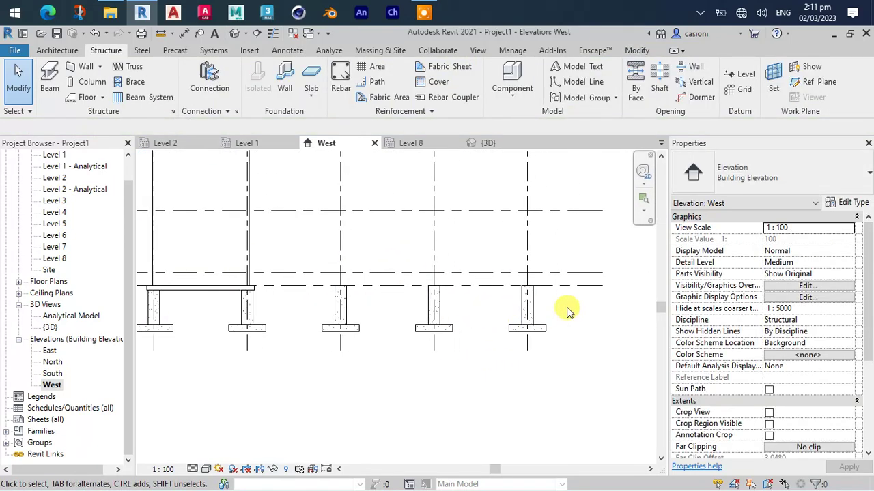
scroll(551, 297, down, 2)
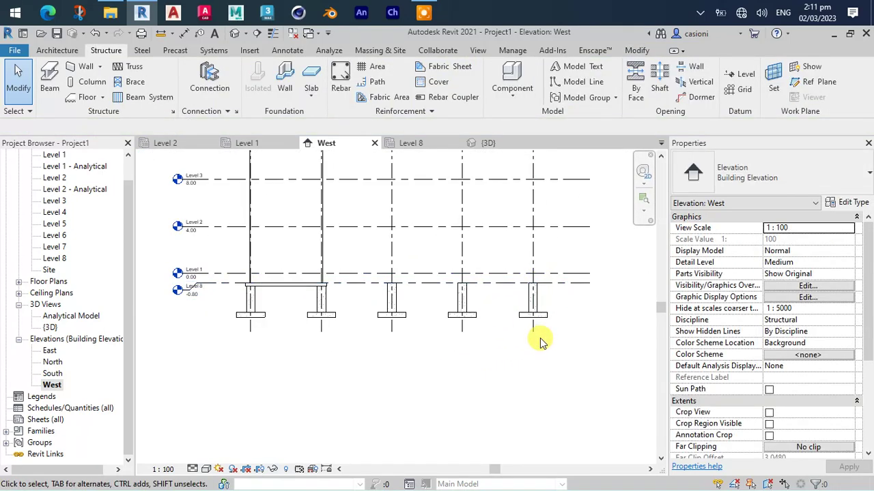
Hide the grid lines in the West elevation, then window-select all the columns
drag(553, 322, 244, 331)
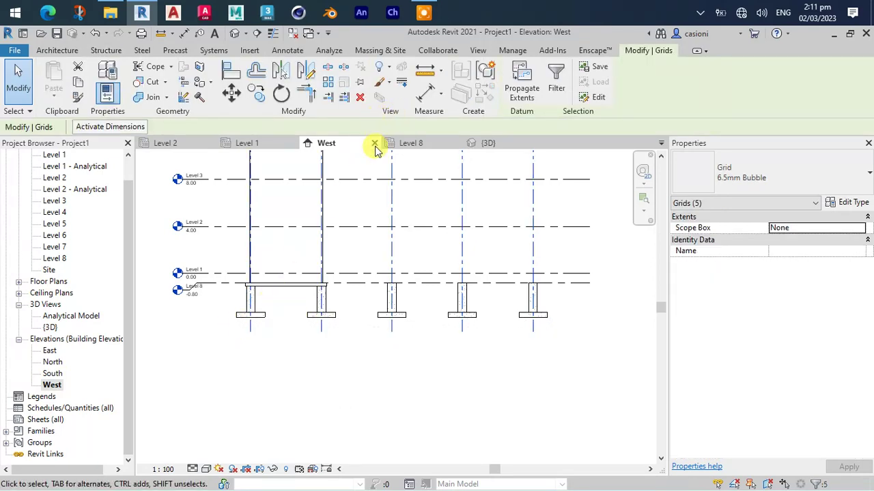
right_click(484, 345)
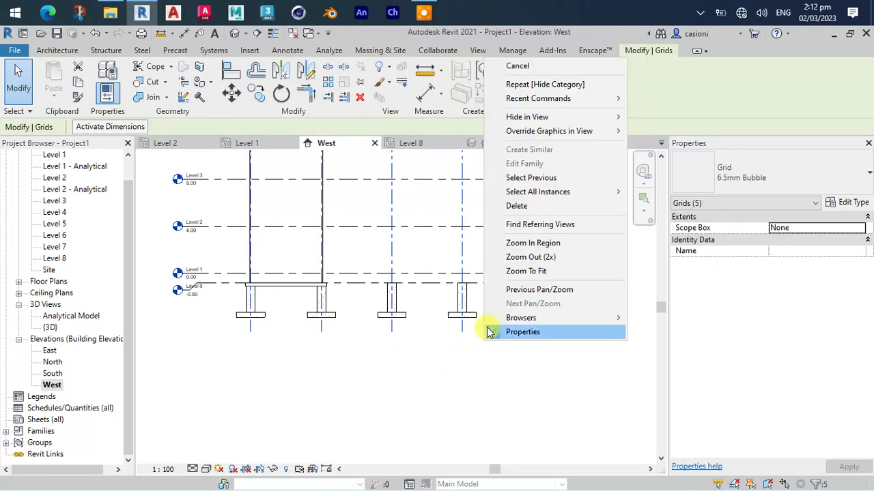
mouse_move(527, 116)
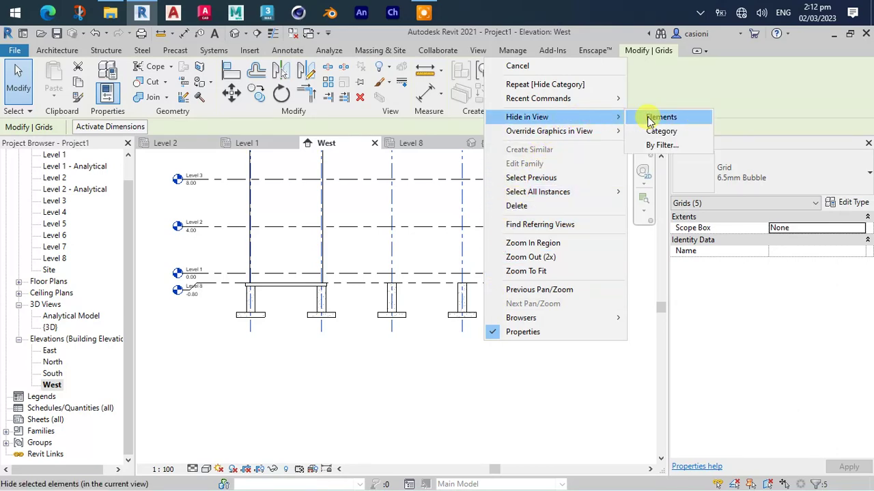
click(657, 134)
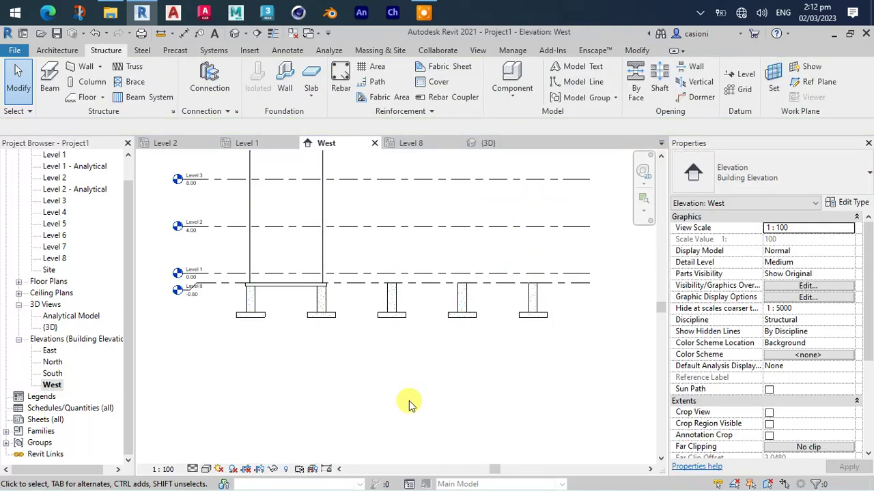
drag(559, 302, 303, 312)
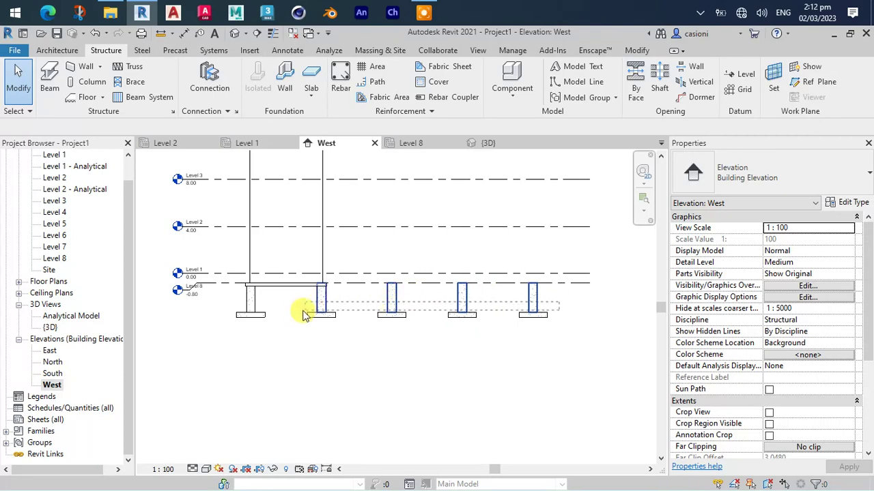
drag(229, 300, 232, 299)
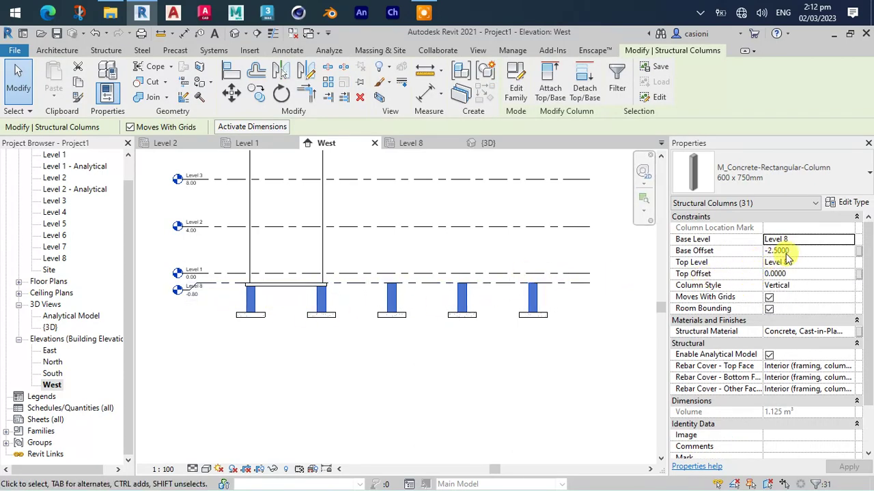
Set the selected columns' Top Level to Level 7 and Base Offset to 0, and apply
click(840, 275)
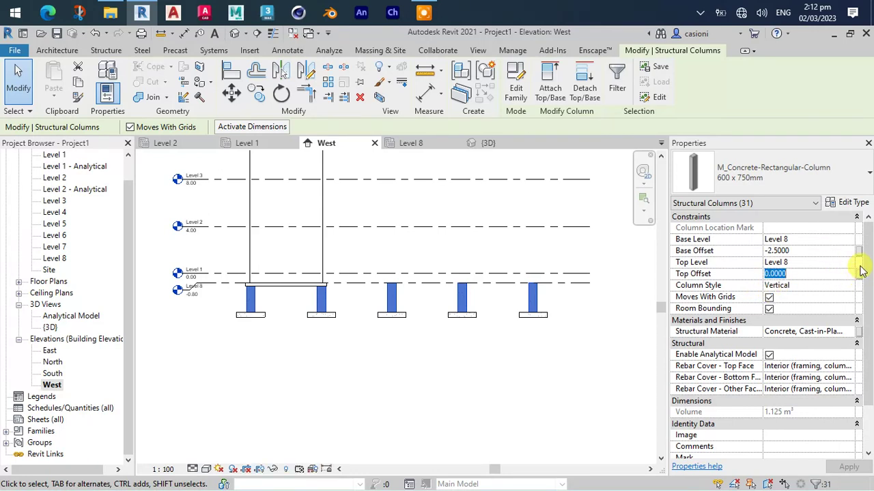
click(854, 263)
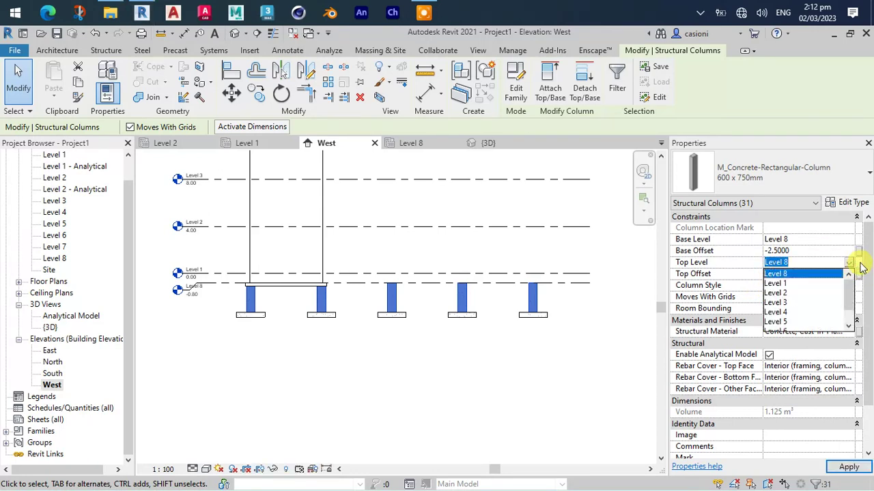
drag(851, 294, 851, 327)
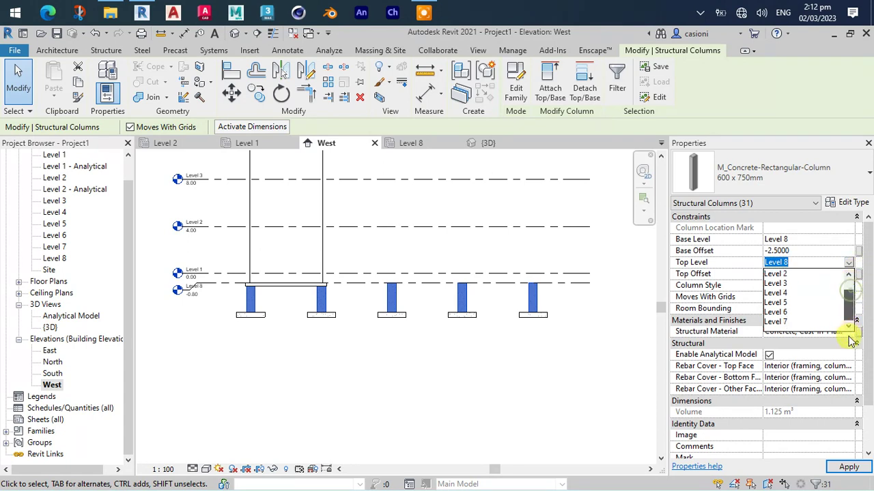
click(785, 331)
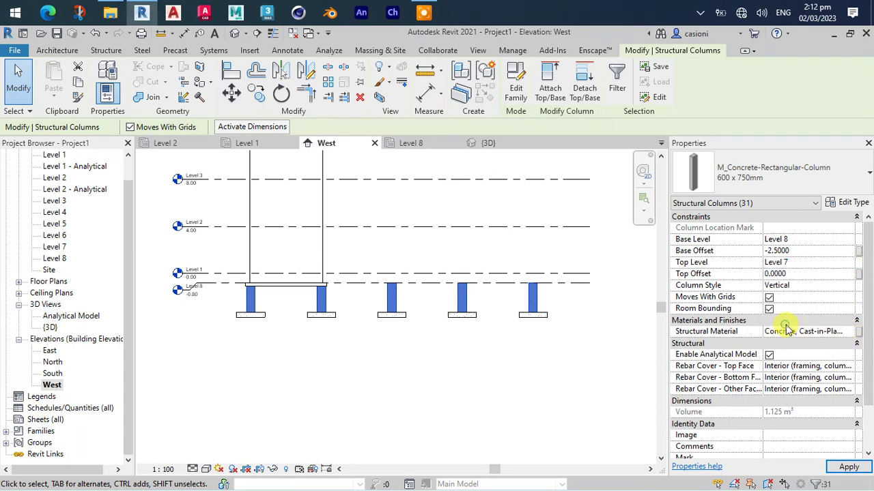
click(799, 251)
text(0.0000)
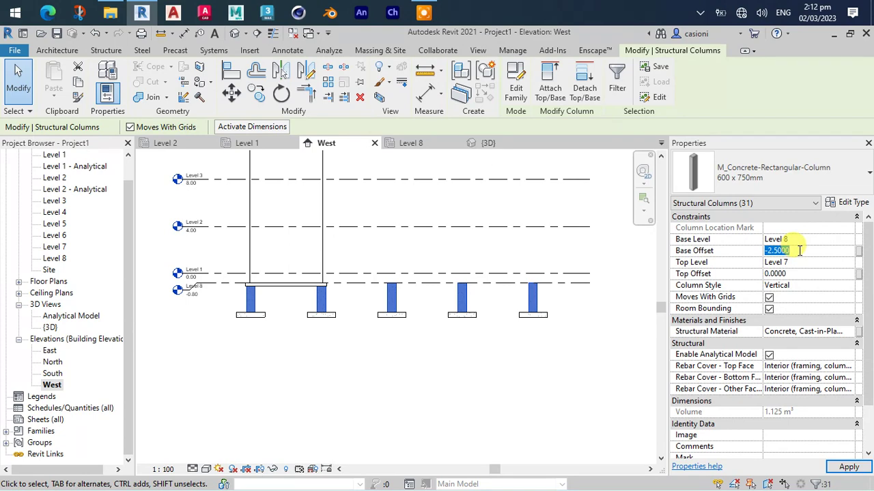
click(848, 467)
Dismiss the warning, clear the column selection and zoom around the elevation
click(483, 307)
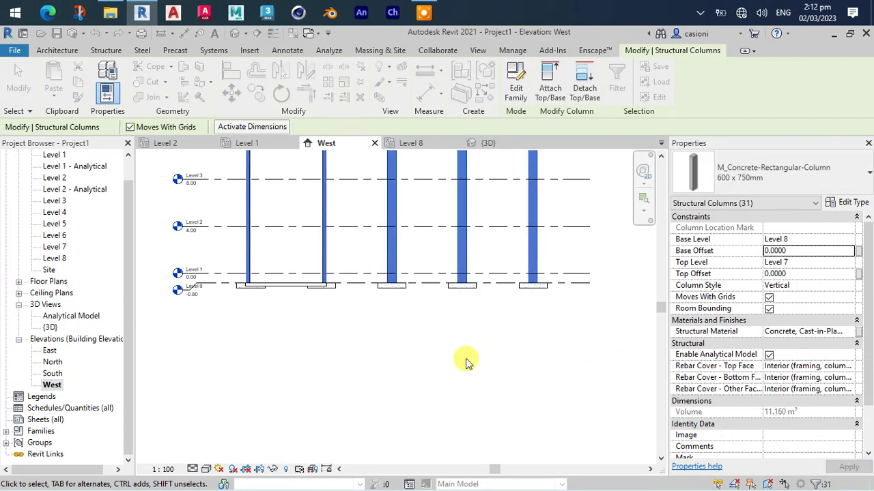
click(465, 355)
mouse_move(503, 298)
middle_down()
mouse_move(533, 300)
mouse_move(511, 322)
middle_up()
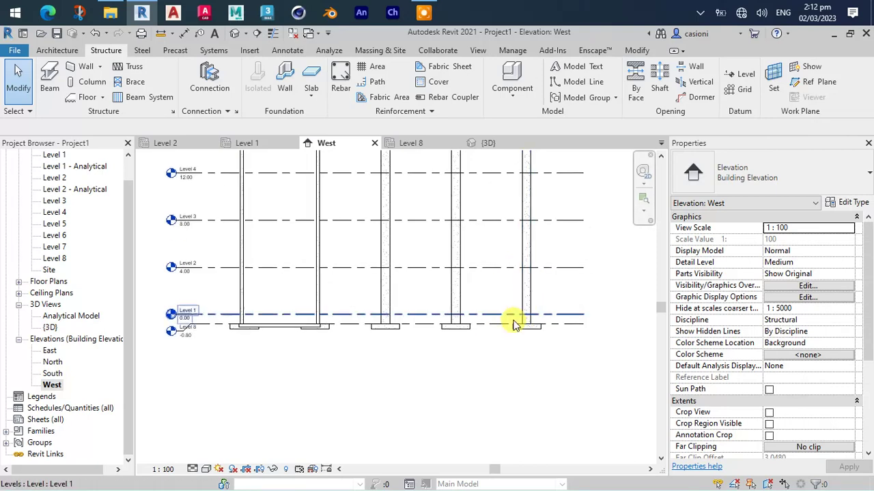
scroll(523, 312, up, 2)
scroll(546, 328, up, 2)
scroll(552, 335, up, 1)
scroll(552, 334, down, 1)
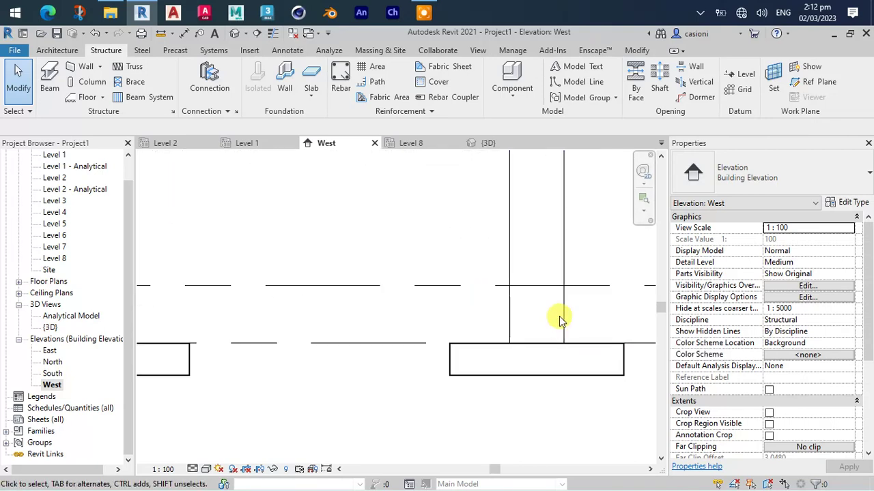
scroll(559, 318, down, 1)
scroll(561, 302, down, 2)
scroll(552, 308, down, 2)
scroll(564, 313, down, 1)
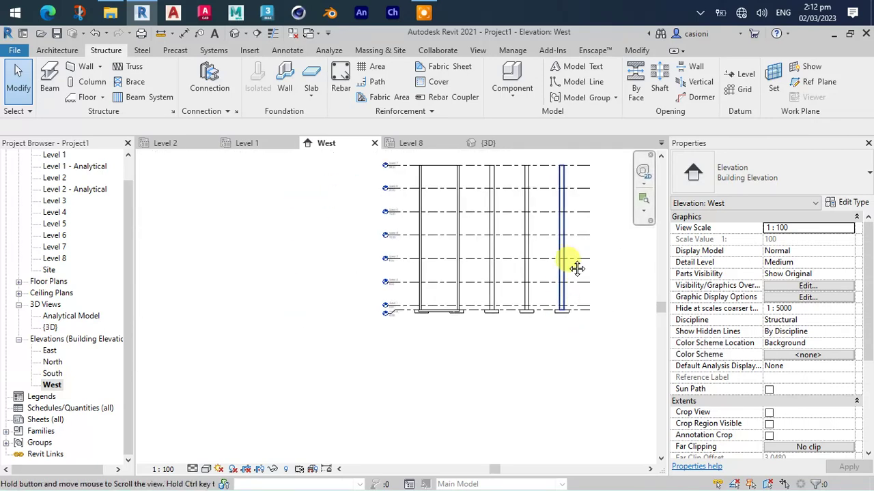
scroll(578, 265, down, 1)
In the default 3D view, unhide the hidden footings through Reveal Hidden Elements
click(234, 34)
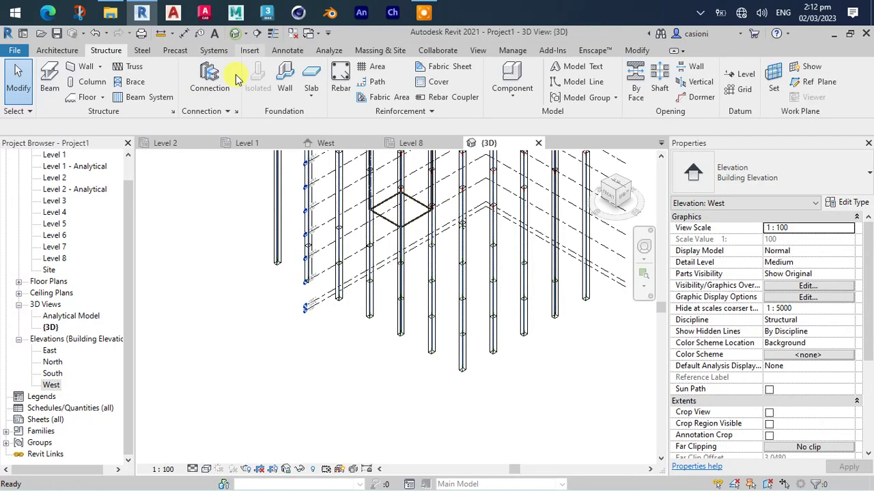
mouse_move(318, 234)
middle_down()
mouse_move(363, 262)
mouse_move(335, 232)
middle_up()
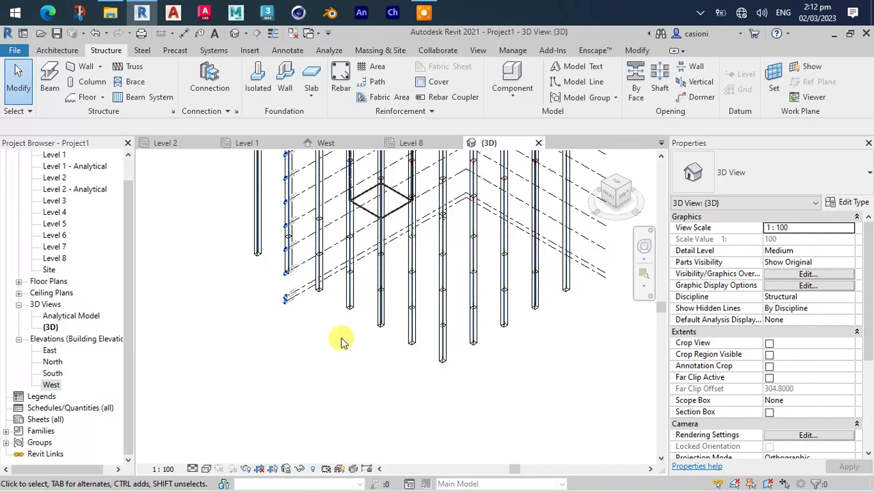
click(313, 469)
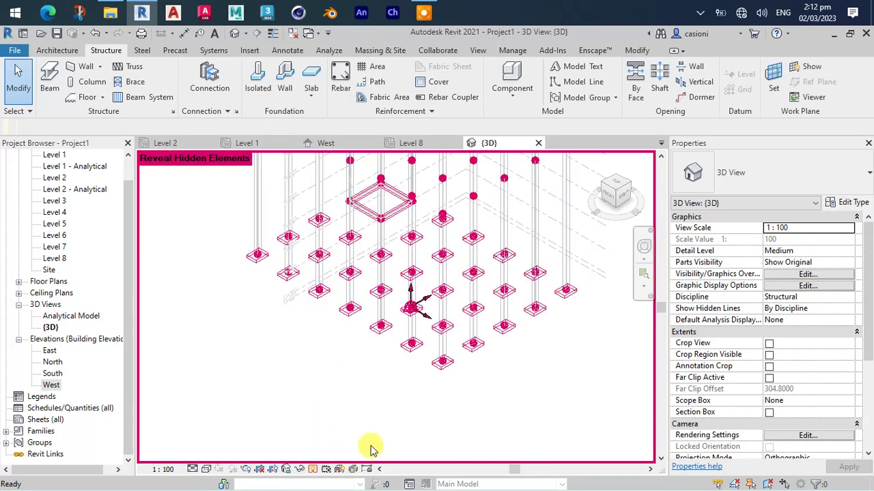
right_click(443, 380)
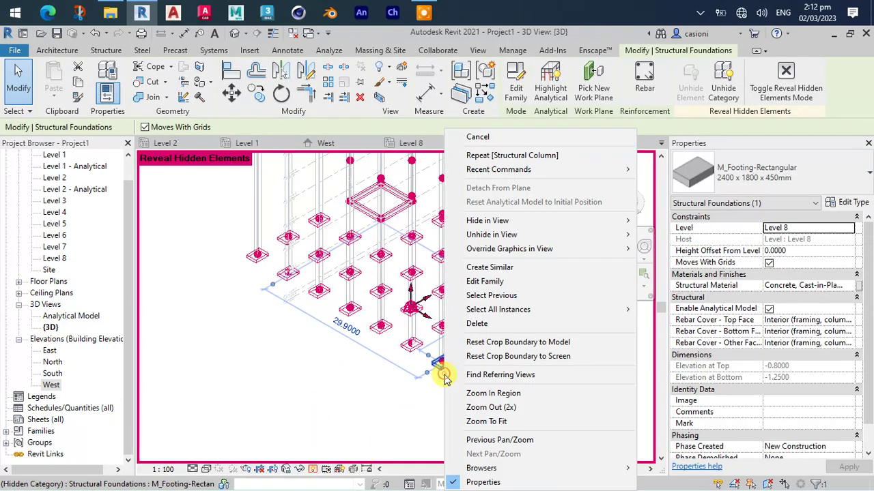
mouse_move(491, 235)
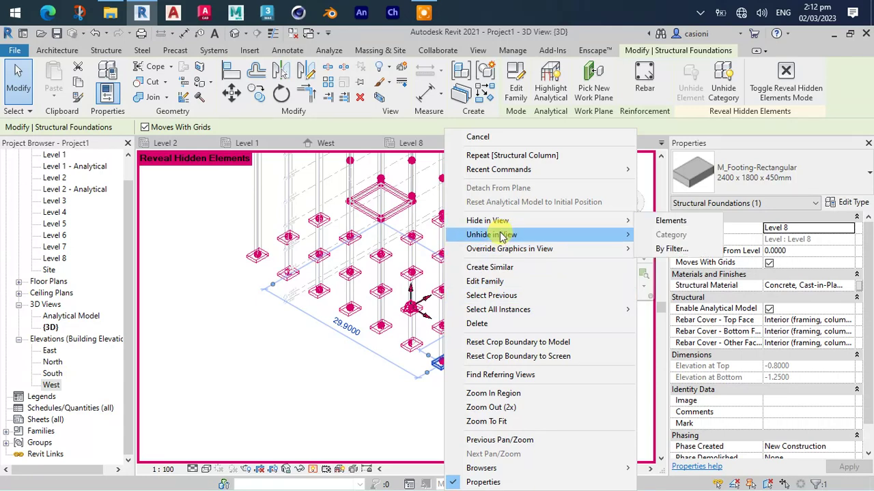
click(671, 249)
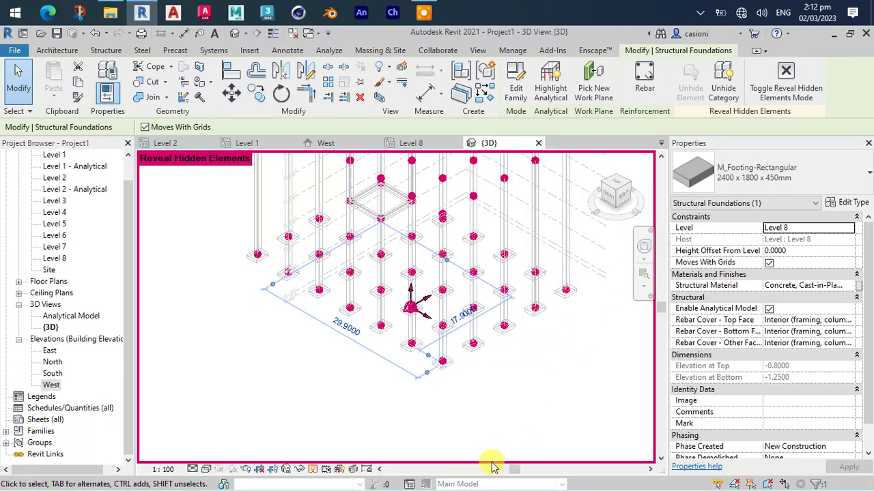
click(352, 469)
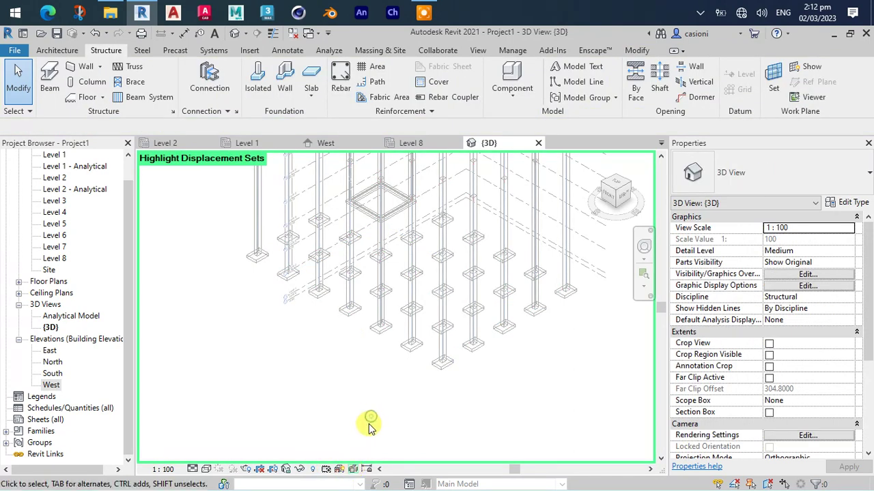
Toggle the Reveal Hidden Elements display on and off to restore normal 3D display
middle_drag(378, 398, 425, 382)
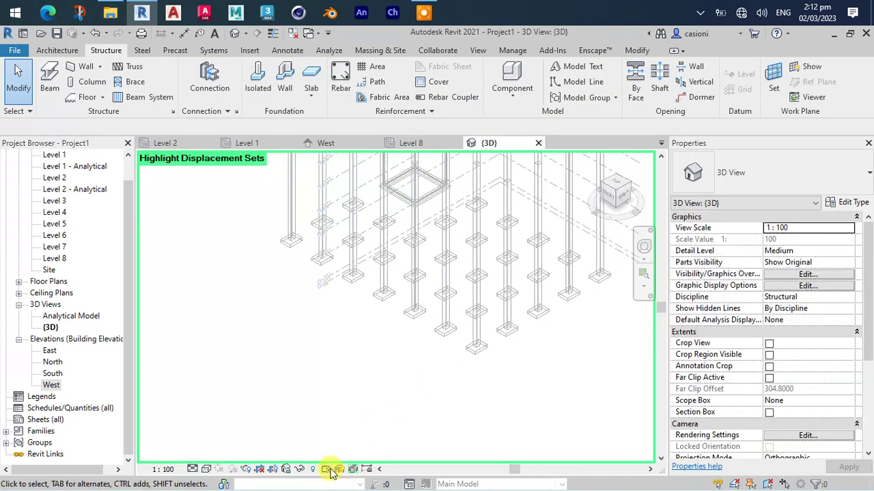
click(312, 469)
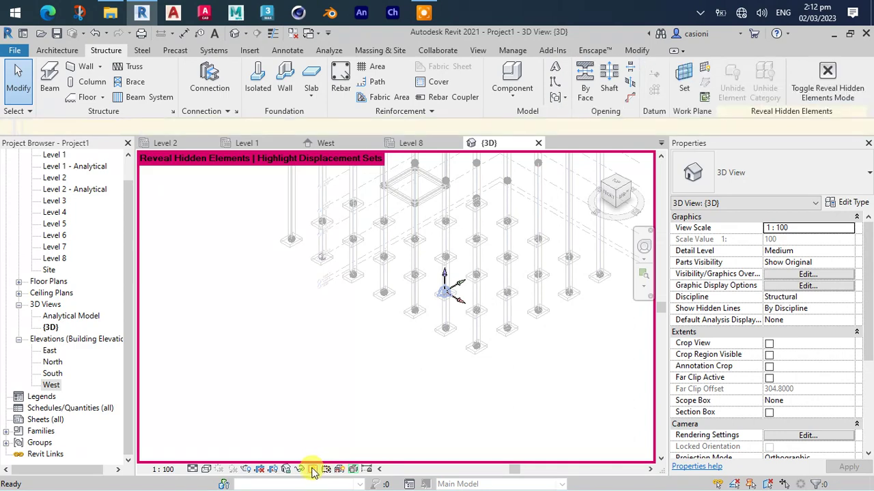
click(308, 471)
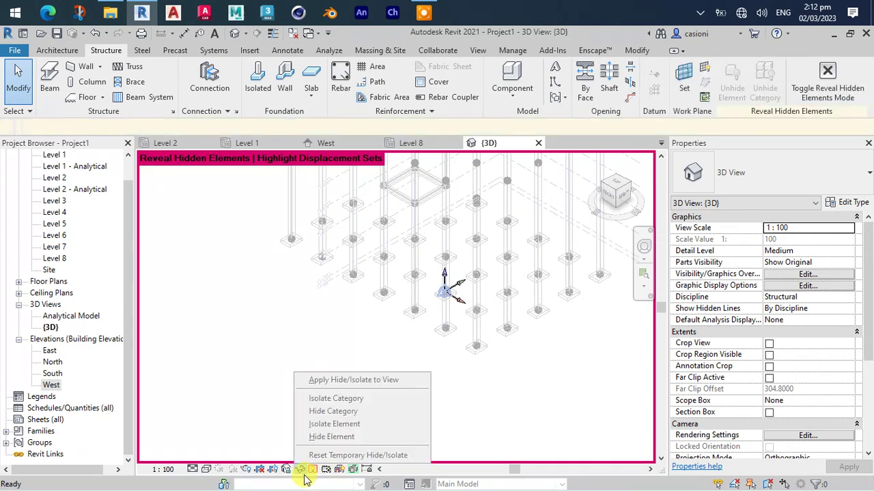
click(306, 471)
click(304, 473)
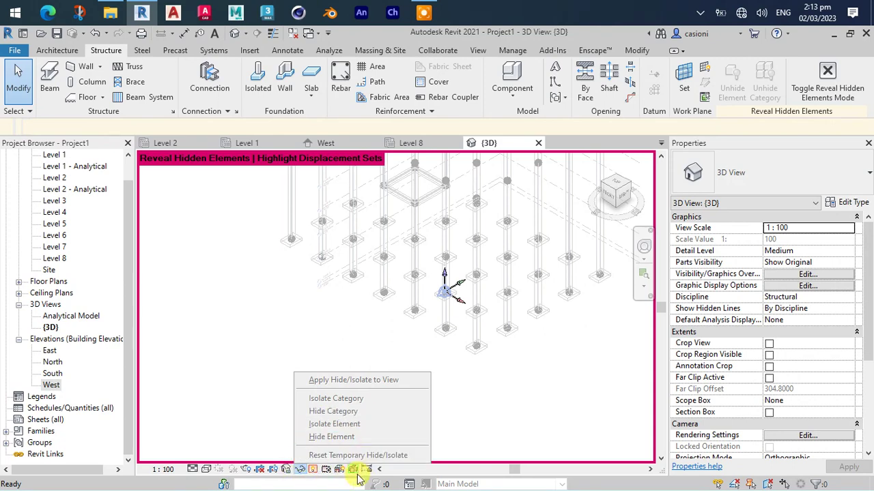
click(313, 470)
click(313, 470)
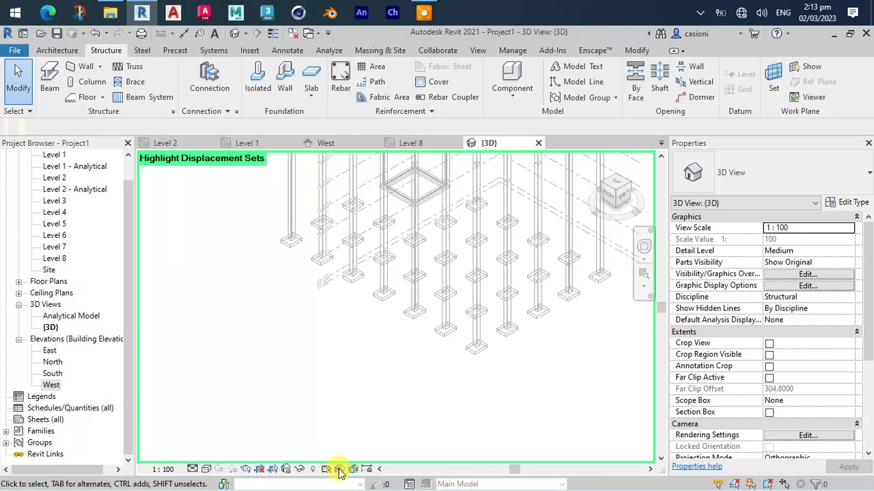
click(338, 471)
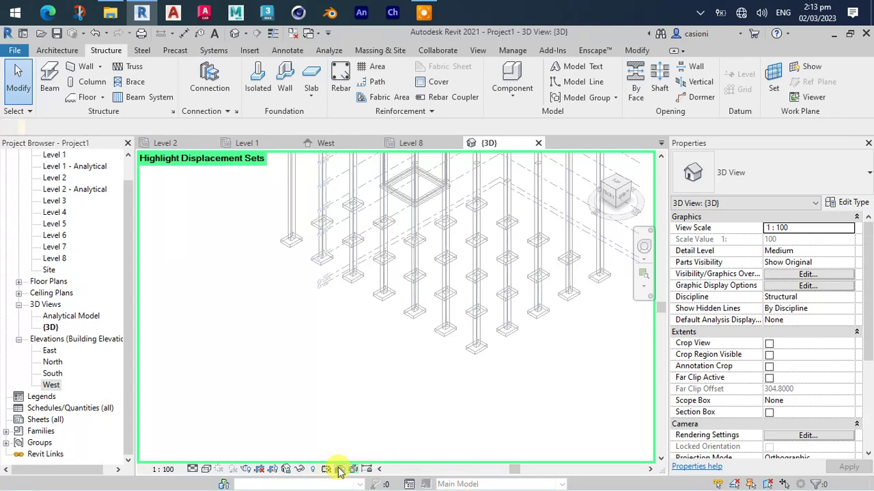
click(340, 471)
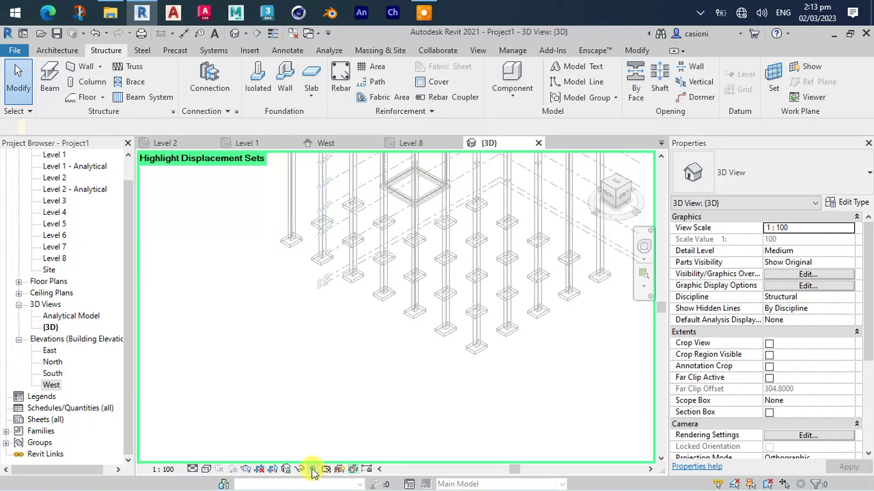
click(312, 470)
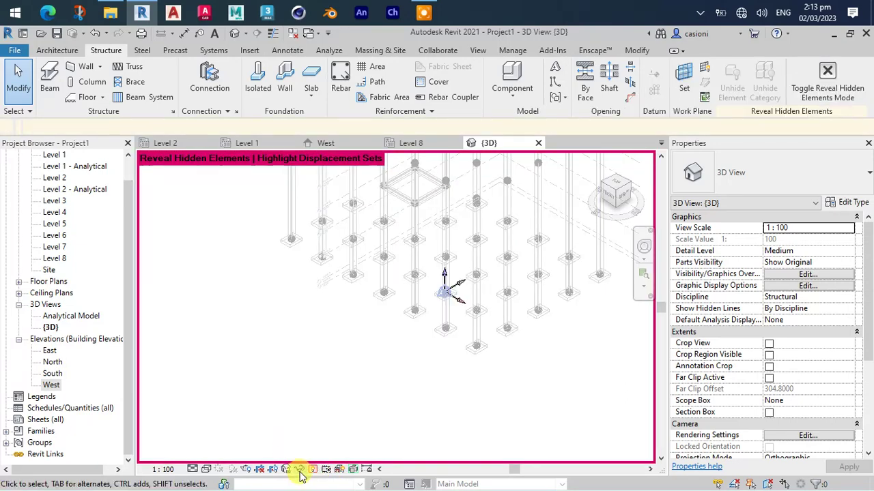
click(311, 472)
Zoom in on the columns and bring up the Temporary Hide/Isolate menu
scroll(536, 382, down, 3)
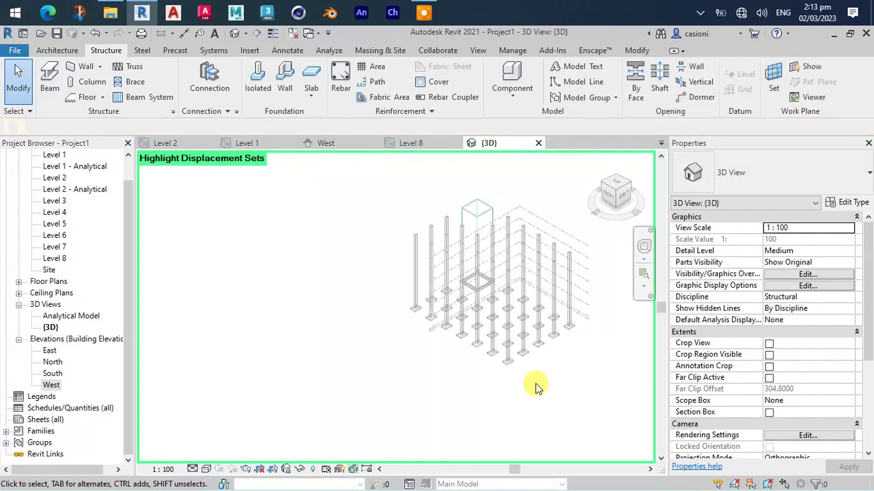
middle_drag(543, 394, 524, 393)
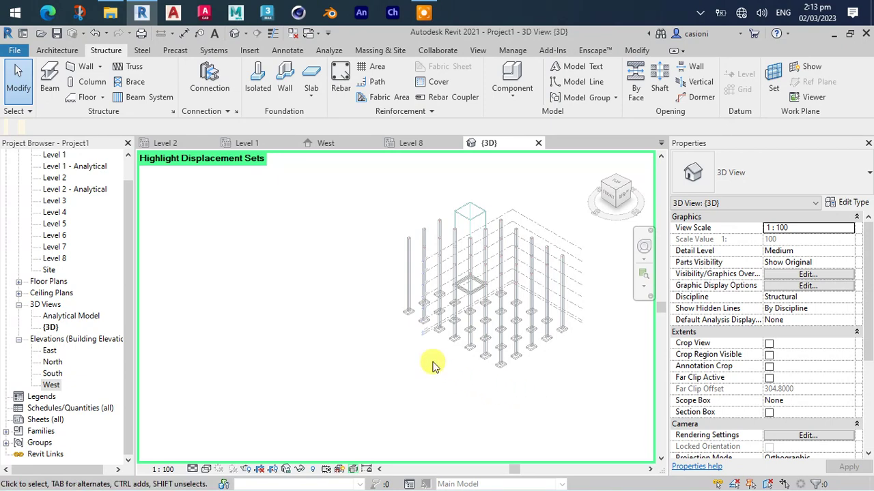
scroll(465, 279, up, 2)
scroll(460, 348, up, 2)
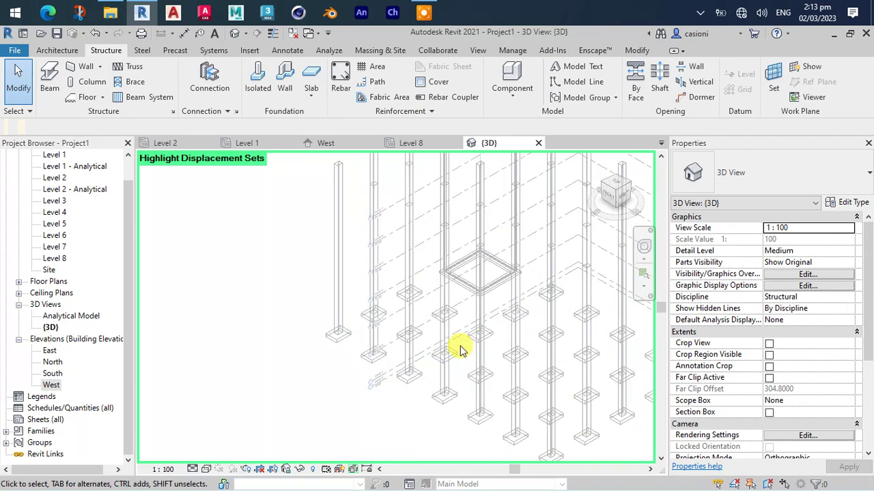
scroll(451, 275, up, 1)
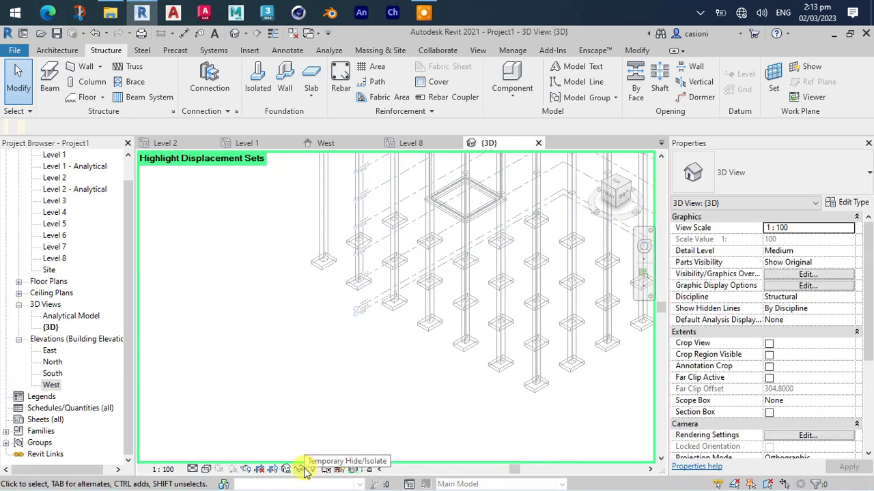
click(300, 470)
click(301, 471)
click(303, 471)
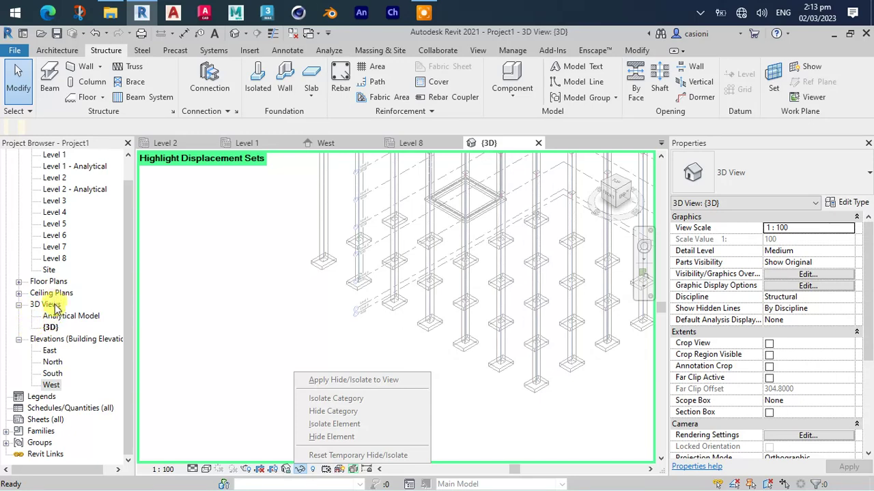
double_click(54, 155)
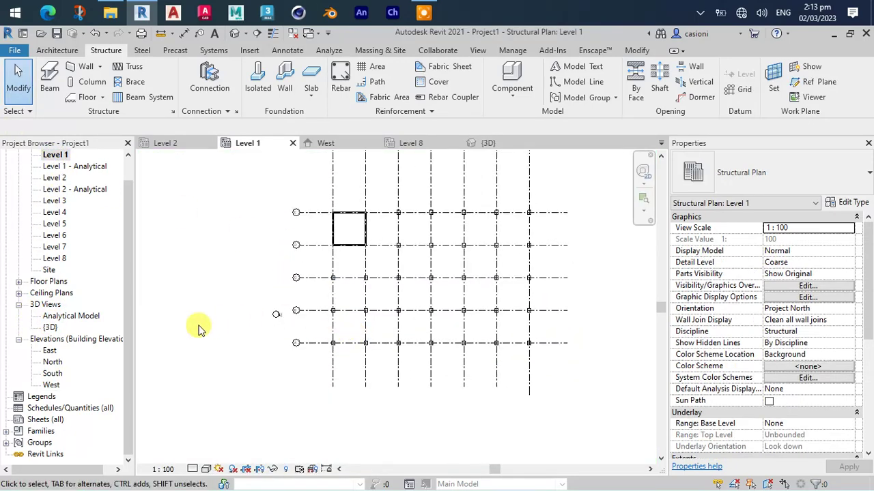
scroll(66, 295, up, 1)
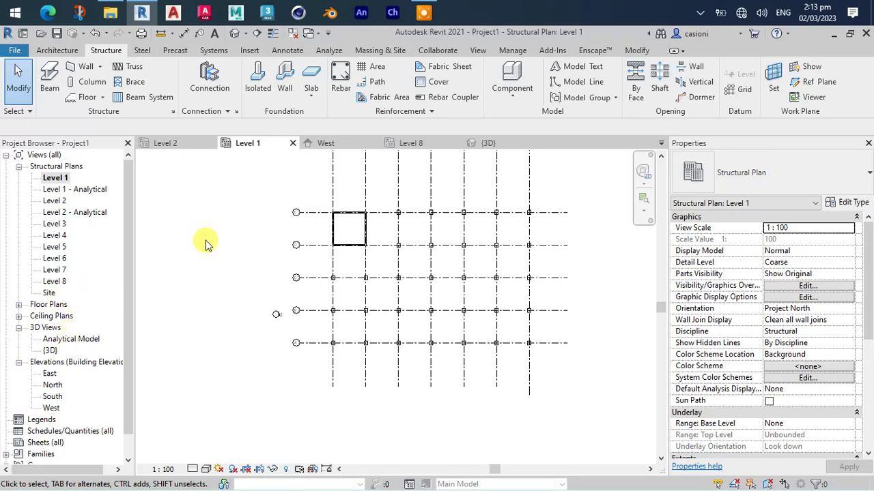
scroll(342, 244, up, 3)
middle_drag(355, 250, 363, 251)
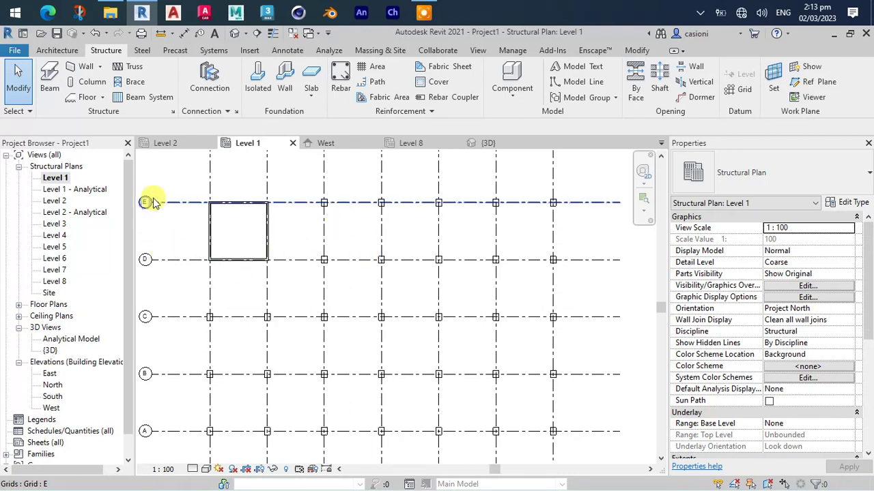
click(234, 35)
middle_drag(341, 196, 337, 219)
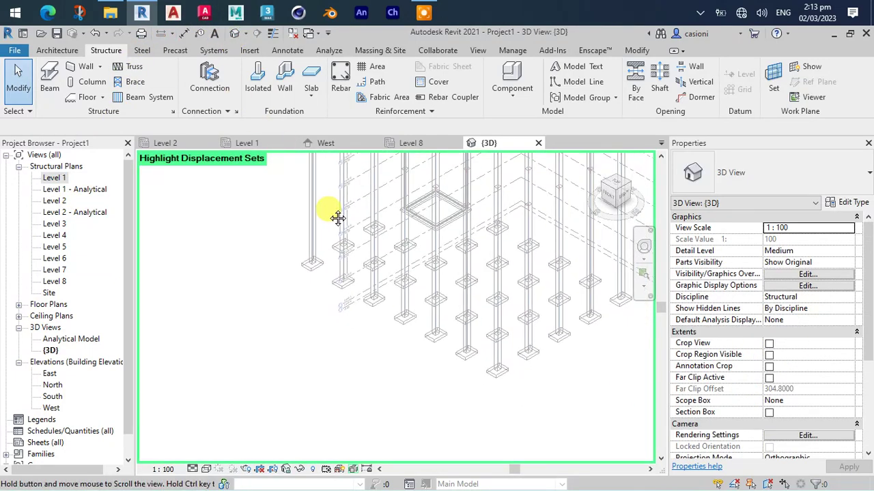
scroll(418, 217, down, 2)
scroll(417, 217, up, 2)
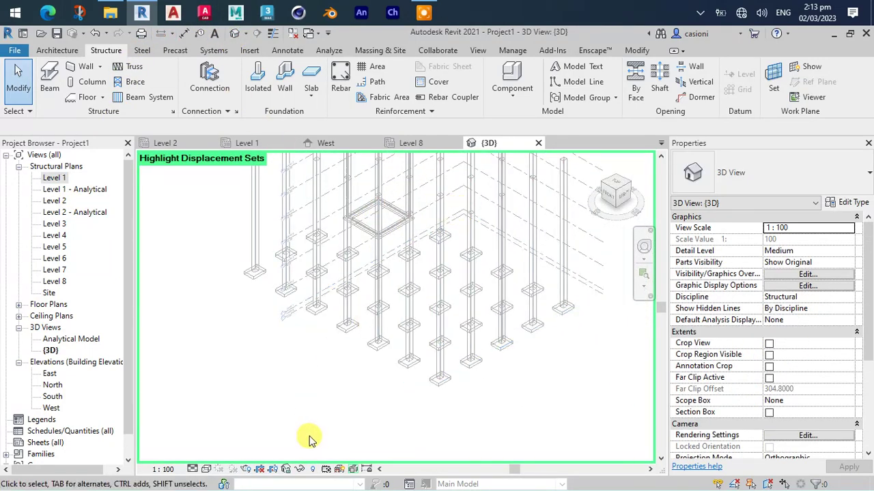
click(312, 469)
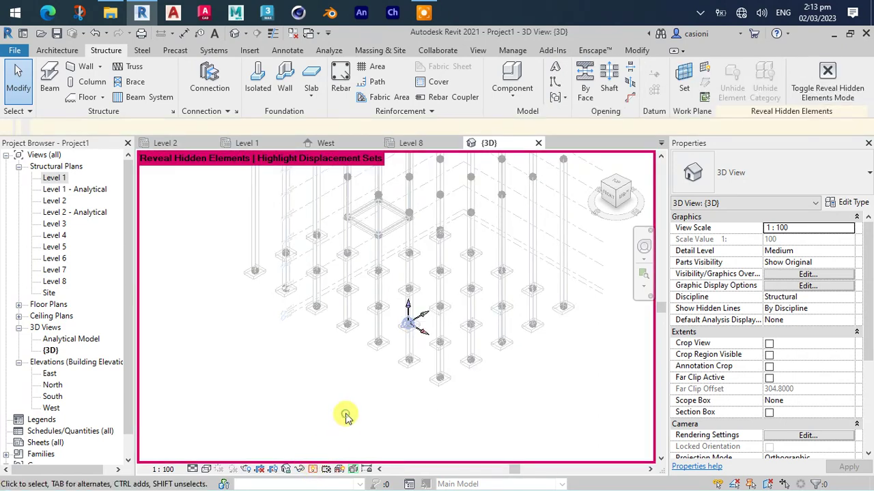
middle_drag(341, 392, 318, 389)
right_click(319, 390)
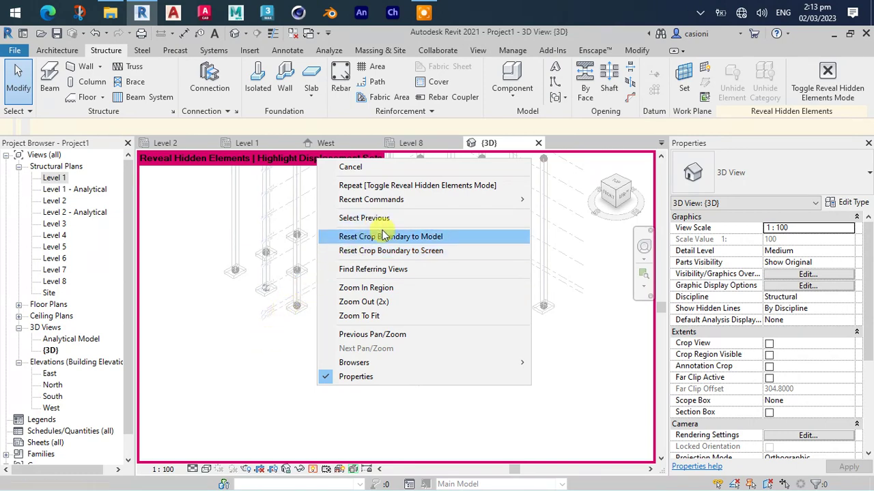
click(350, 167)
scroll(428, 341, up, 3)
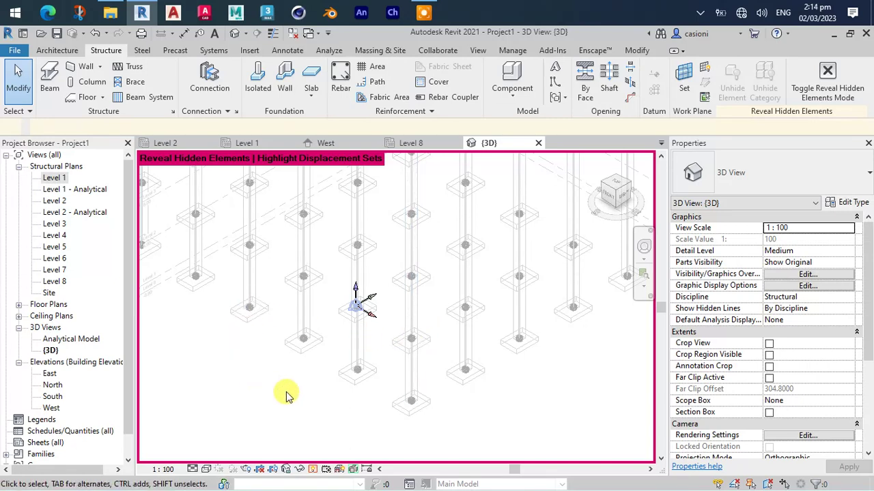
click(312, 469)
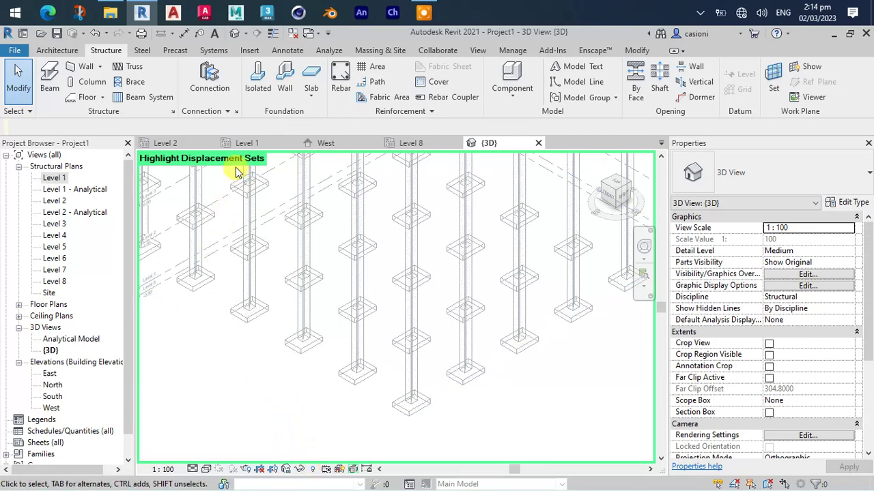
Check the West elevation, then switch to the Level 8 structural plan centred on the grid
click(423, 12)
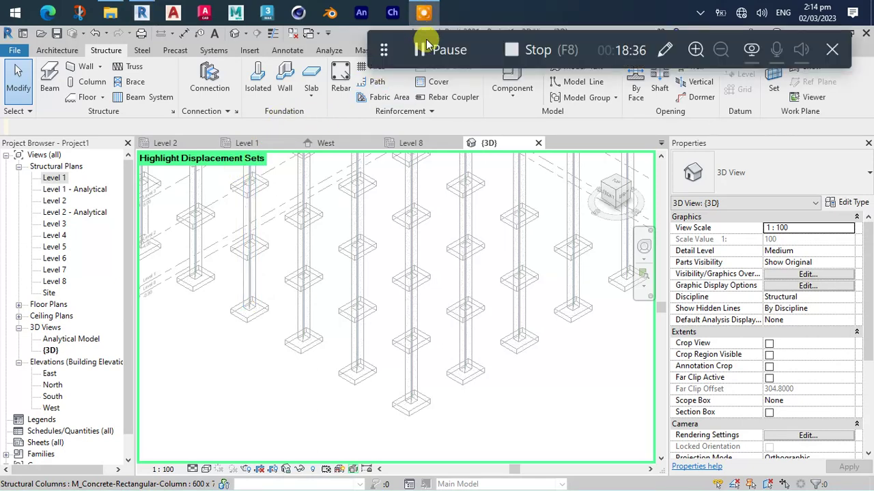
scroll(451, 259, down, 2)
scroll(483, 345, down, 1)
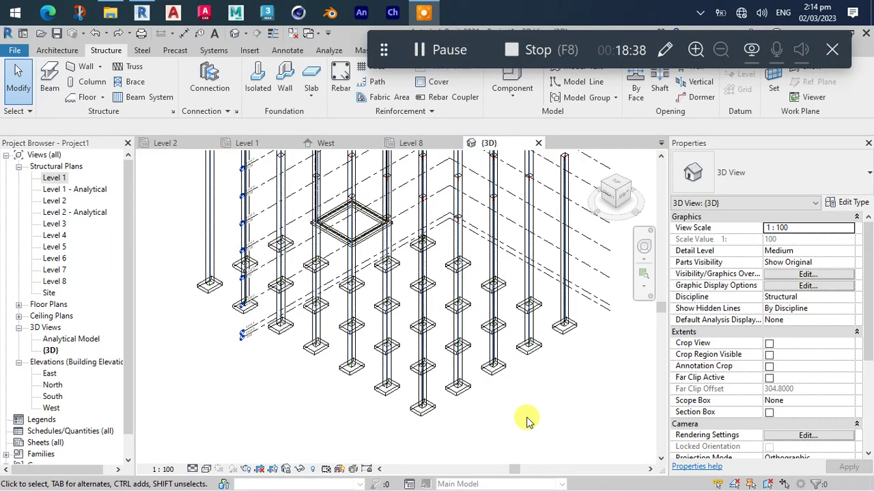
scroll(526, 419, down, 1)
scroll(505, 363, up, 1)
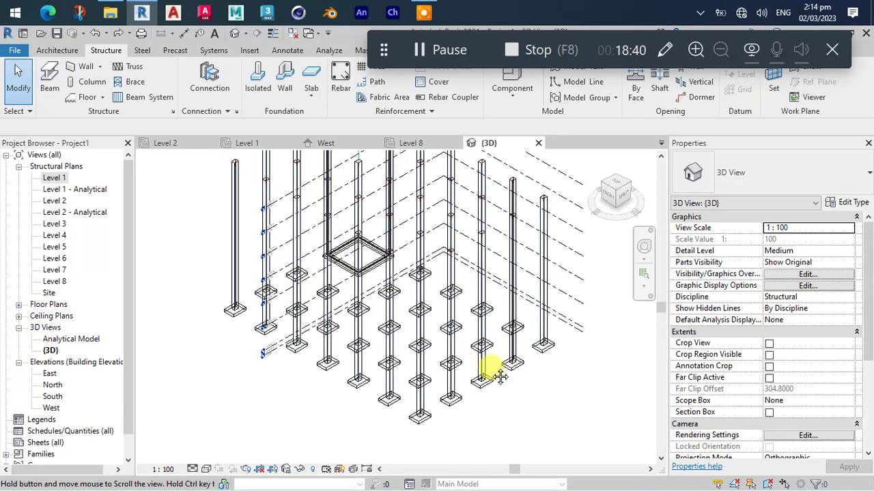
scroll(533, 372, up, 1)
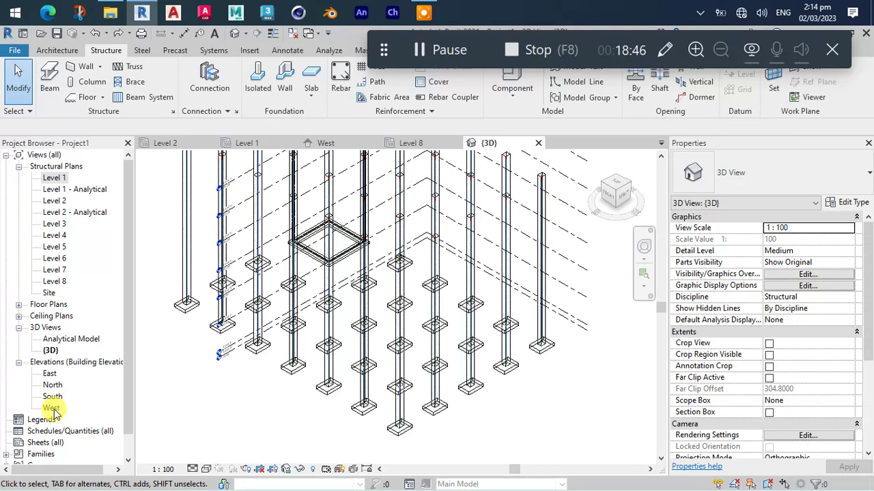
double_click(53, 409)
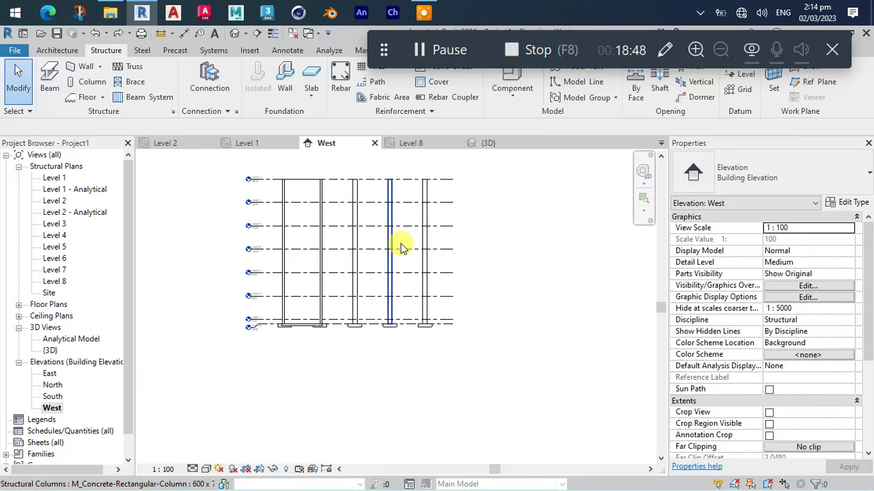
scroll(383, 335, up, 2)
scroll(376, 335, down, 1)
scroll(341, 340, up, 1)
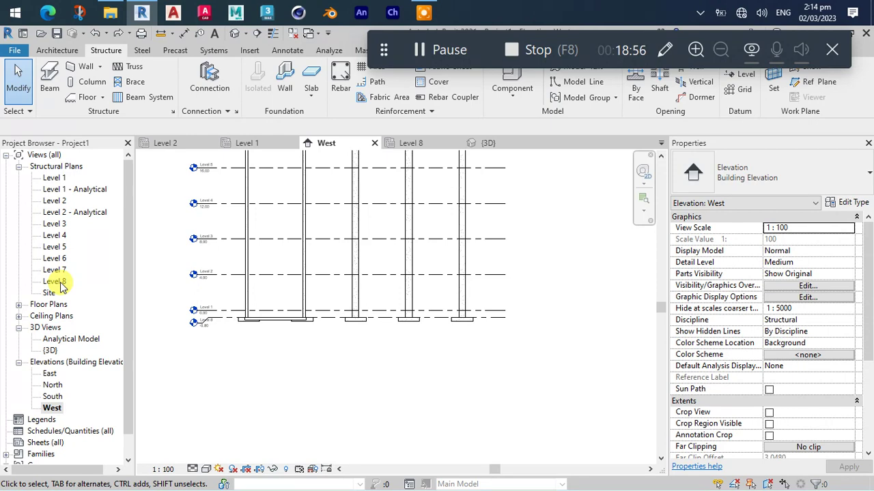
double_click(59, 283)
middle_drag(194, 307, 164, 314)
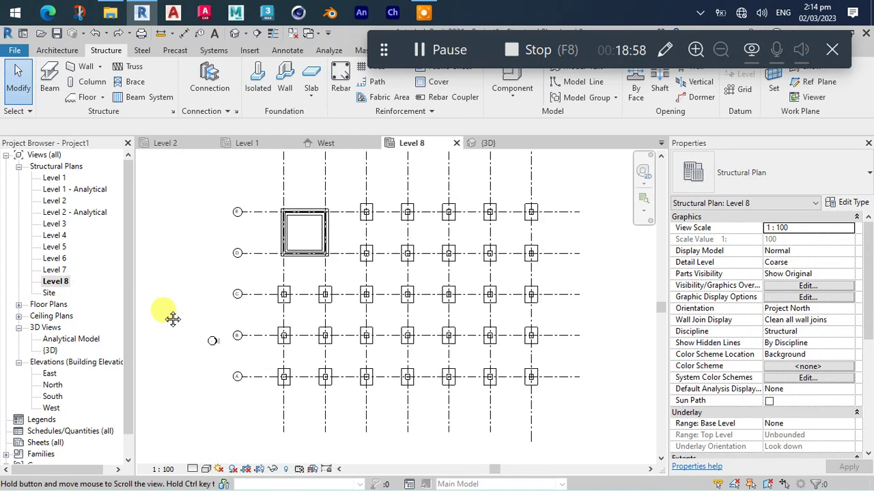
Open the Level 1 structural plan and centre it
double_click(55, 179)
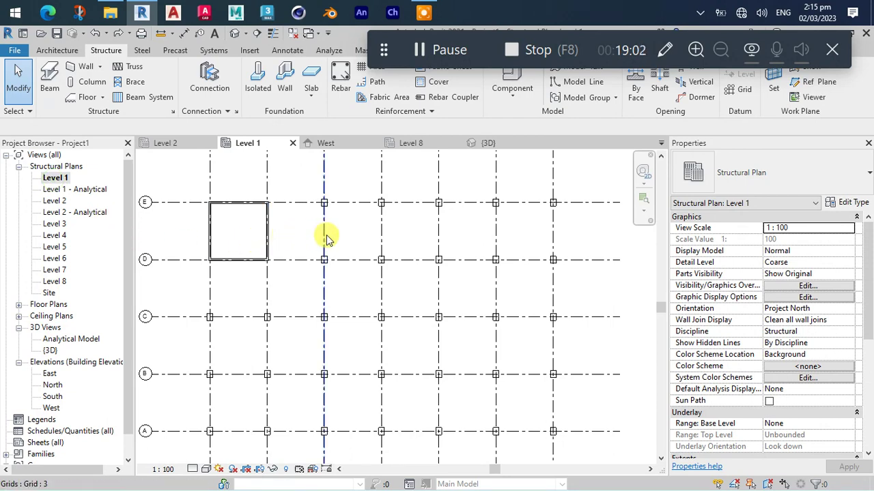
middle_drag(312, 244, 318, 234)
scroll(315, 232, down, 1)
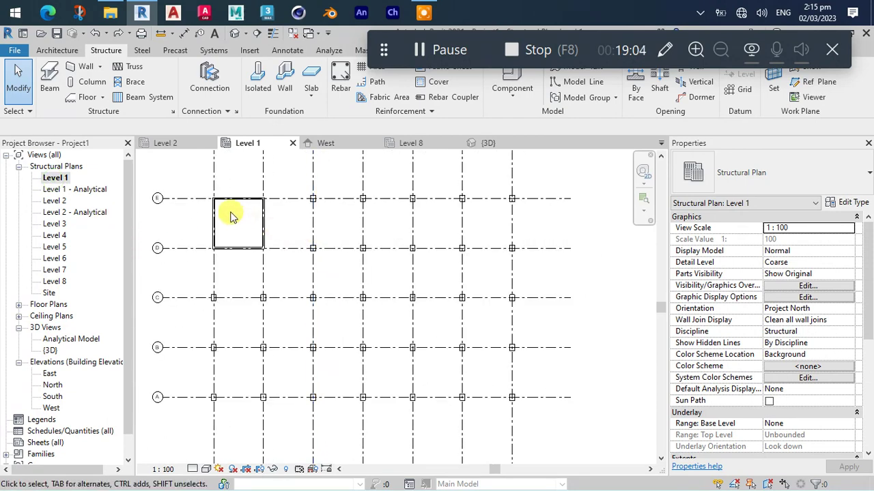
Start placing beams with the M_Concrete-Rectangular Beam 400 x 800mm type
click(49, 79)
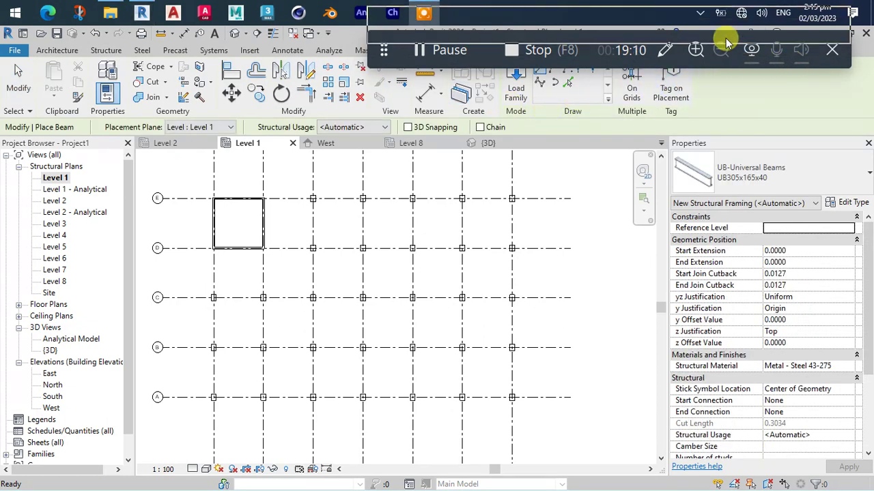
drag(725, 42, 723, 44)
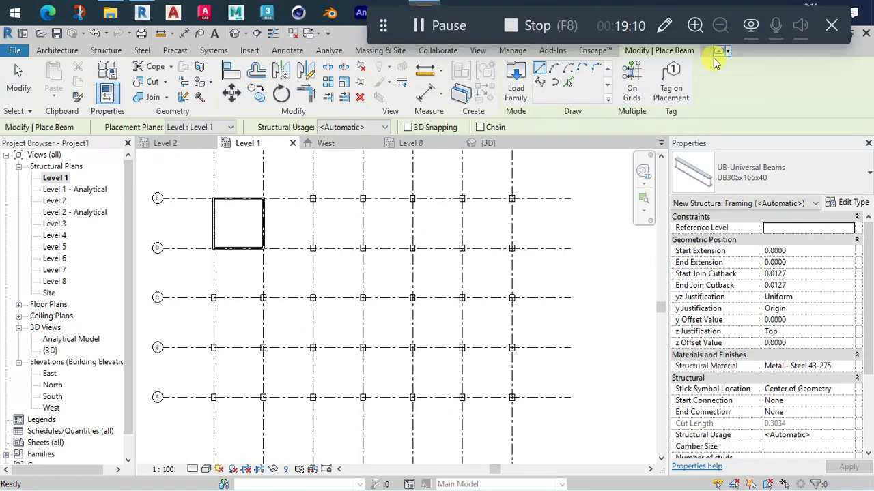
click(807, 181)
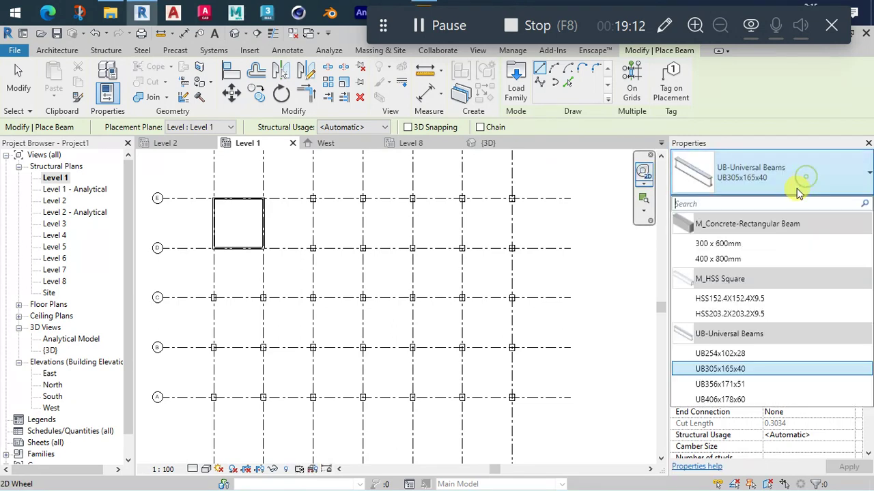
click(756, 262)
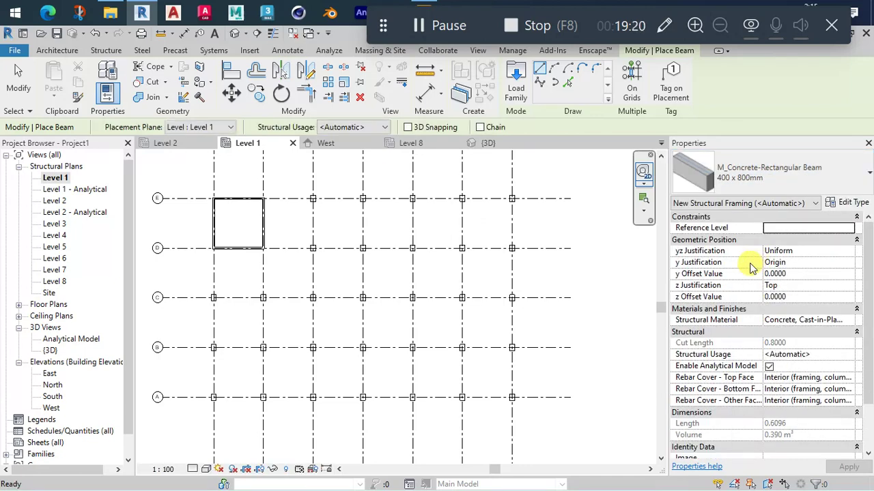
Place a beam along grid E from the end column to the far right column
scroll(261, 192, up, 2)
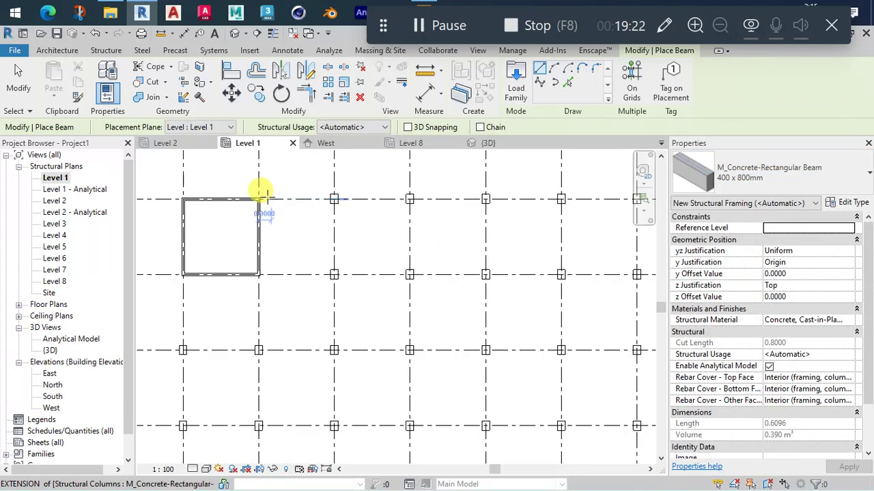
scroll(253, 194, up, 2)
scroll(249, 197, up, 1)
click(250, 198)
scroll(444, 200, down, 3)
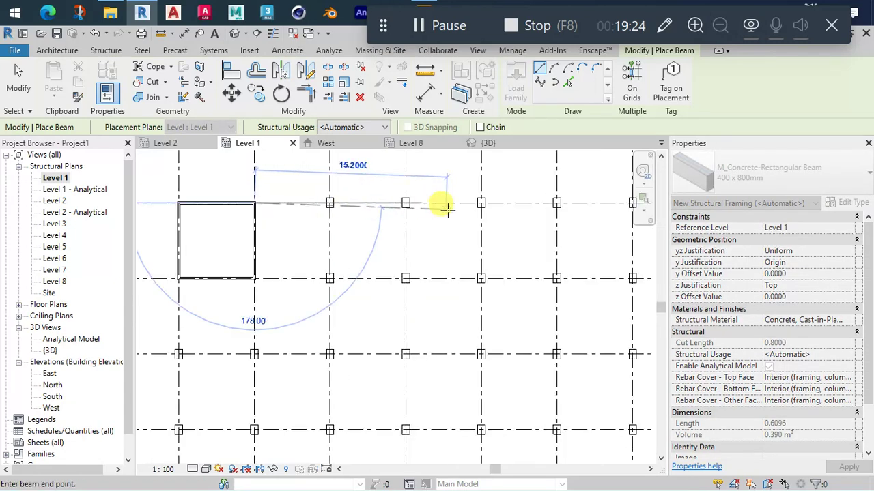
scroll(419, 195, up, 1)
scroll(478, 197, up, 2)
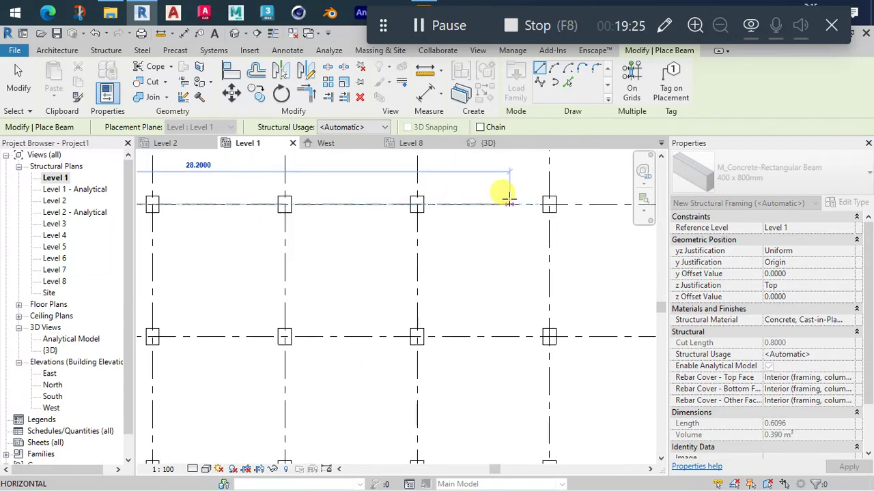
click(549, 204)
Continue the beam down the right edge to the corner column
scroll(341, 239, down, 1)
middle_drag(361, 260, 435, 249)
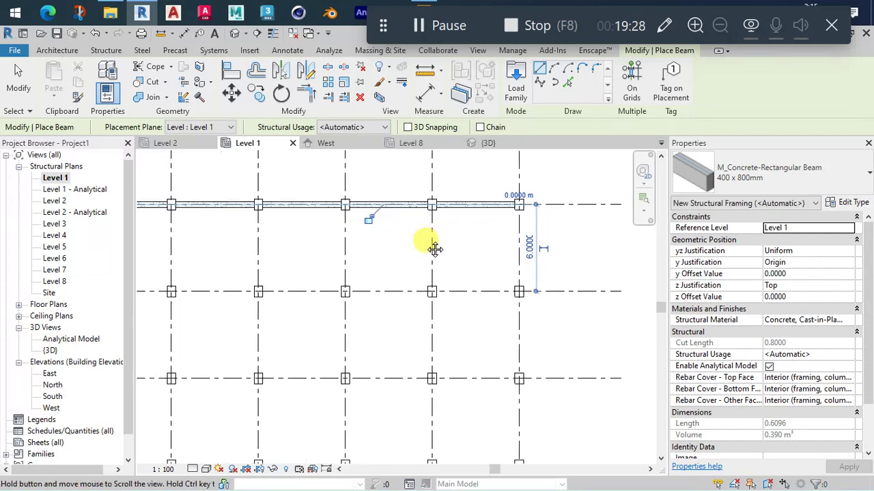
middle_drag(383, 281, 439, 273)
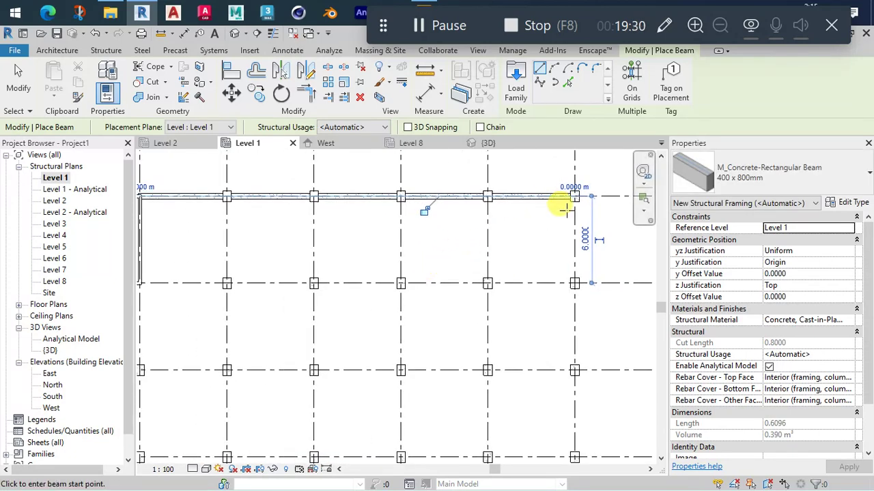
scroll(565, 207, up, 3)
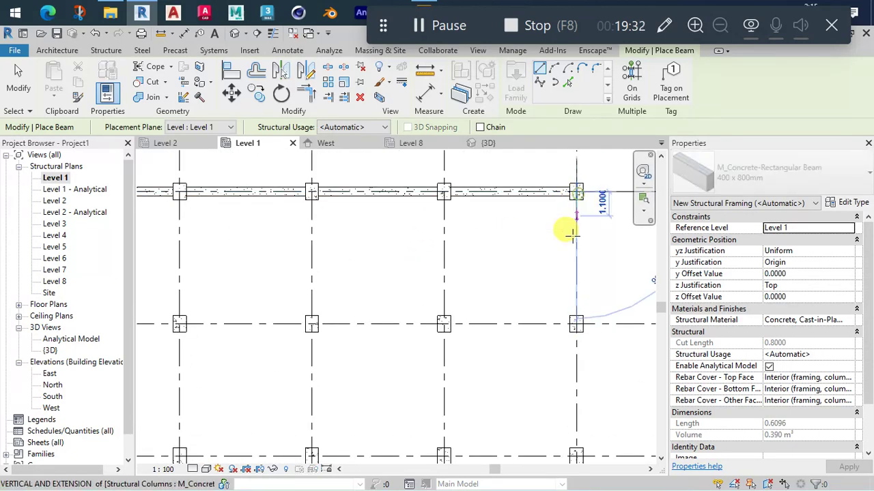
scroll(569, 232, down, 2)
middle_drag(562, 335, 551, 335)
mouse_move(591, 302)
middle_down()
mouse_move(606, 359)
mouse_move(527, 334)
middle_up()
scroll(520, 329, up, 3)
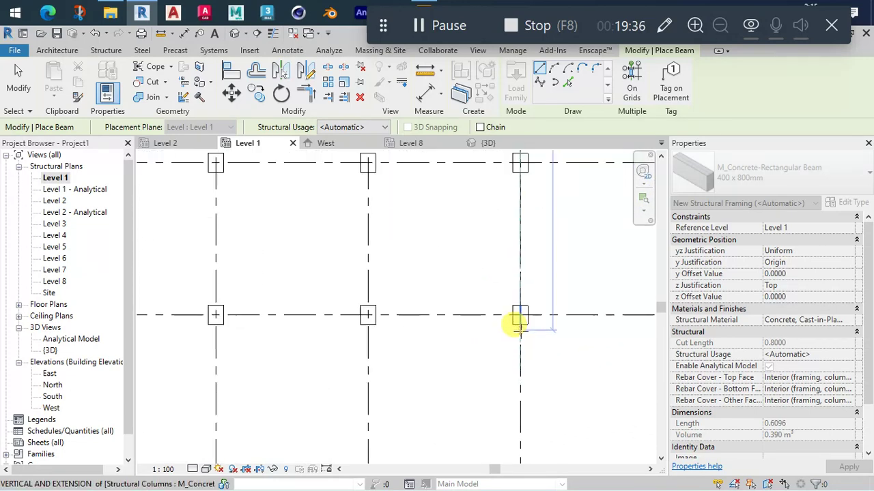
scroll(516, 327, up, 2)
click(515, 307)
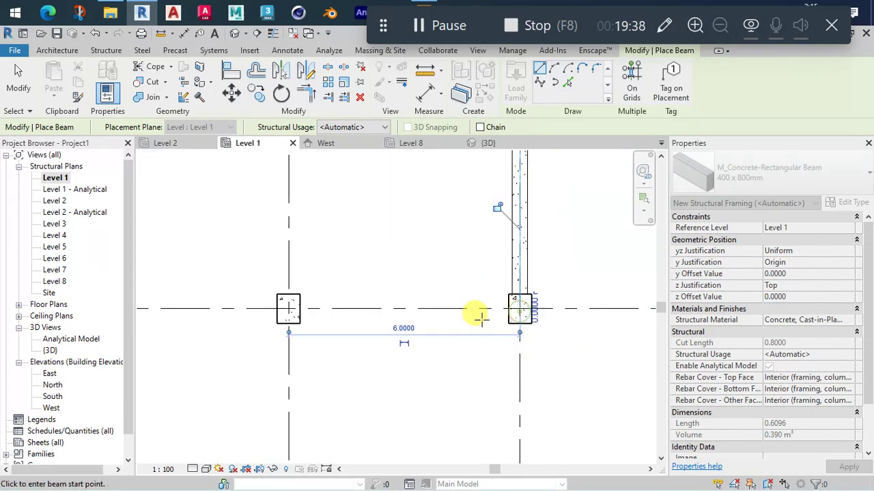
Run a beam along grid A to the leftmost column
scroll(464, 315, down, 2)
scroll(488, 313, down, 1)
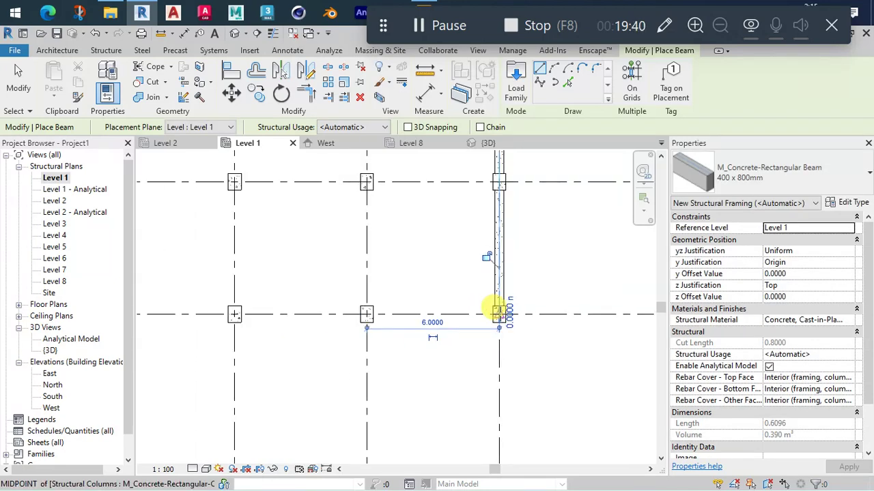
scroll(478, 315, down, 2)
middle_drag(556, 331, 423, 323)
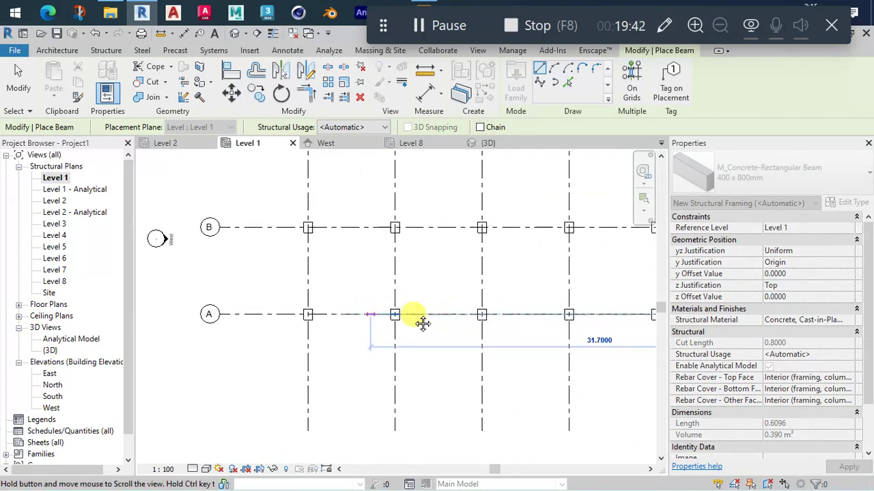
scroll(394, 317, up, 3)
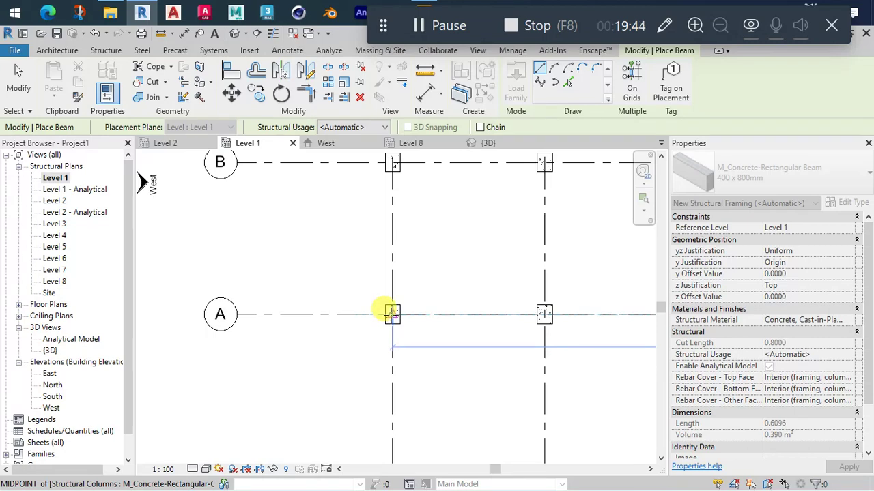
click(387, 310)
With Chain on, draw the left-edge beam from grid A up to grid D and finish placement
scroll(389, 311, down, 3)
scroll(389, 312, up, 2)
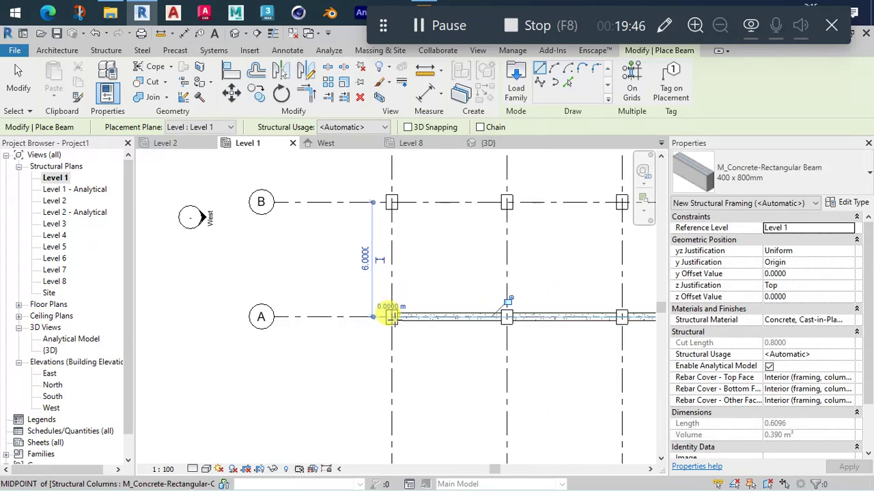
scroll(390, 316, up, 2)
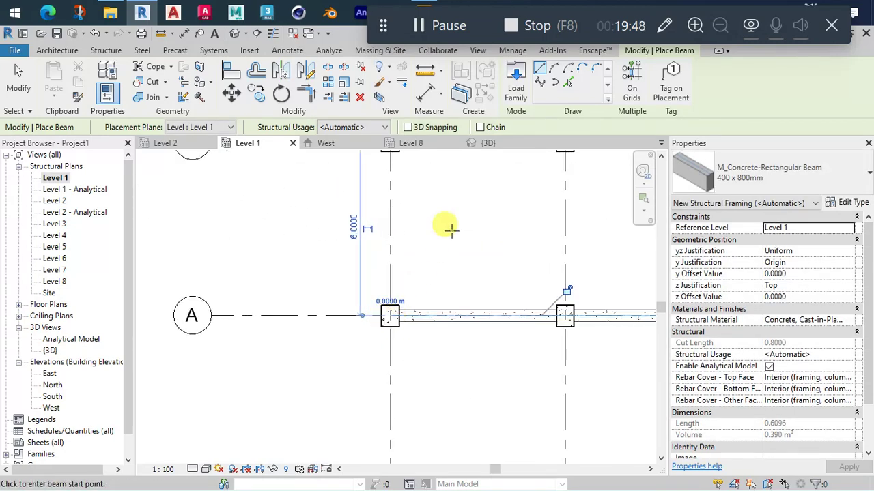
click(479, 127)
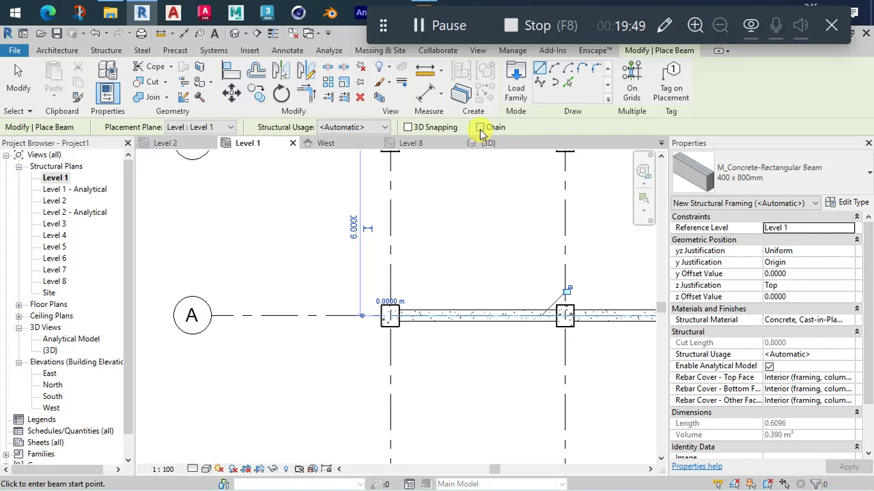
click(389, 312)
scroll(390, 310, down, 3)
mouse_move(396, 250)
middle_down()
mouse_move(399, 363)
mouse_move(398, 346)
middle_up()
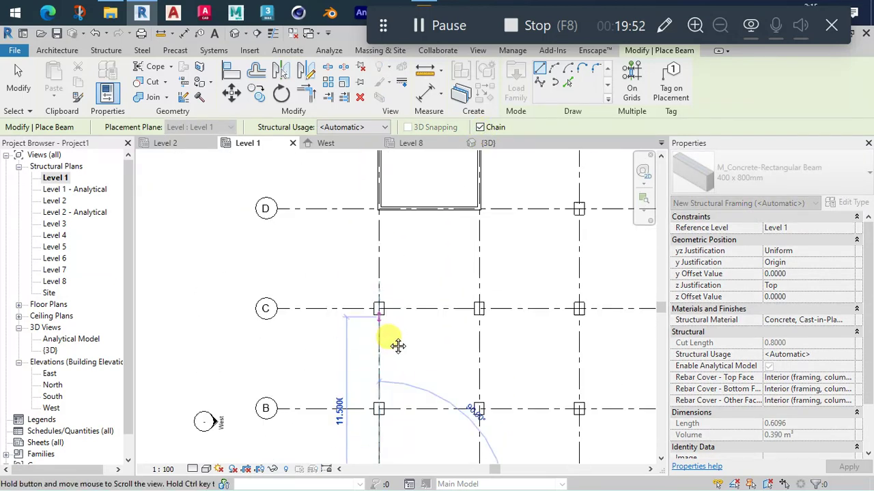
middle_drag(389, 253, 388, 275)
scroll(381, 274, up, 2)
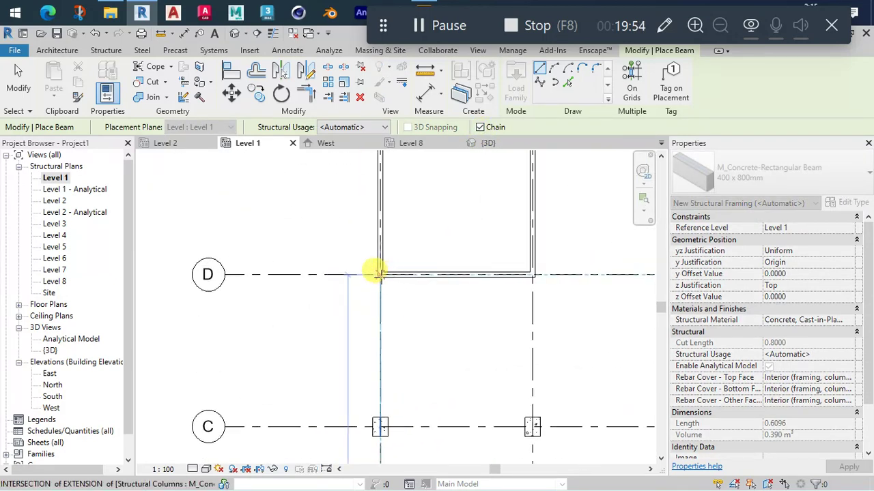
click(368, 265)
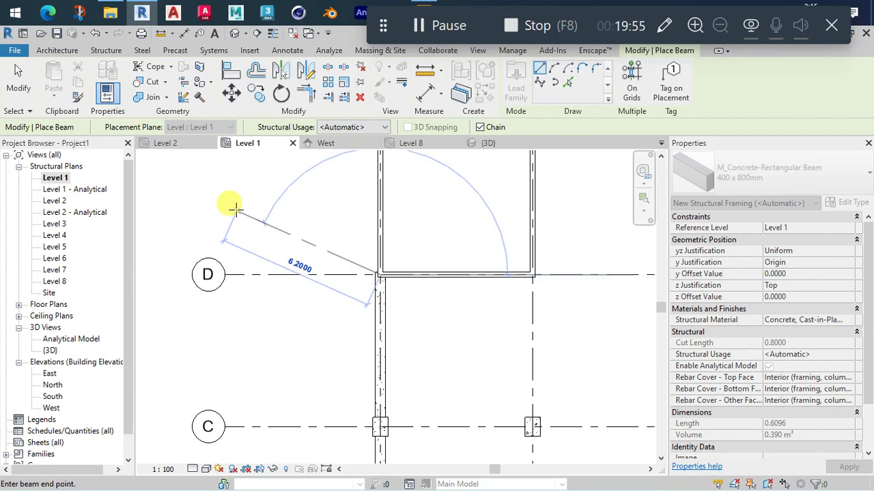
click(19, 78)
Place a 400 x 800mm concrete girder along grid D, from the wall corner to the right-edge column
scroll(357, 267, down, 2)
middle_drag(388, 287, 361, 275)
scroll(374, 273, down, 1)
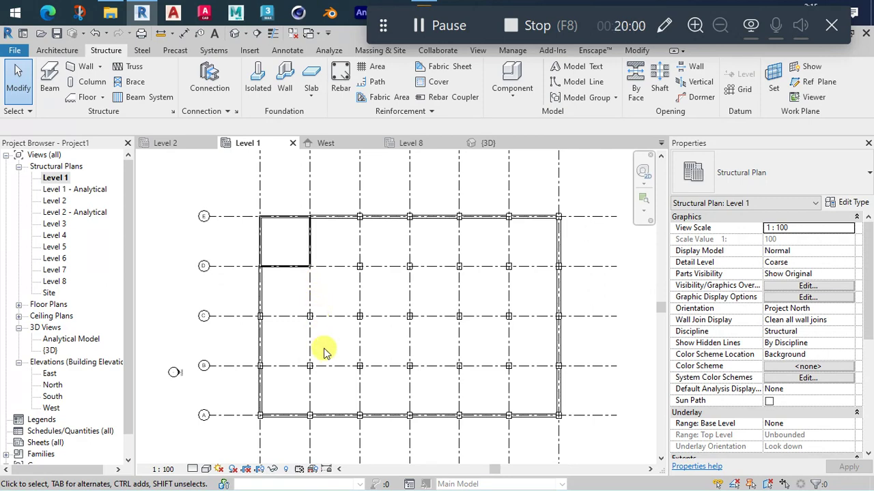
scroll(321, 351, up, 1)
scroll(317, 328, up, 1)
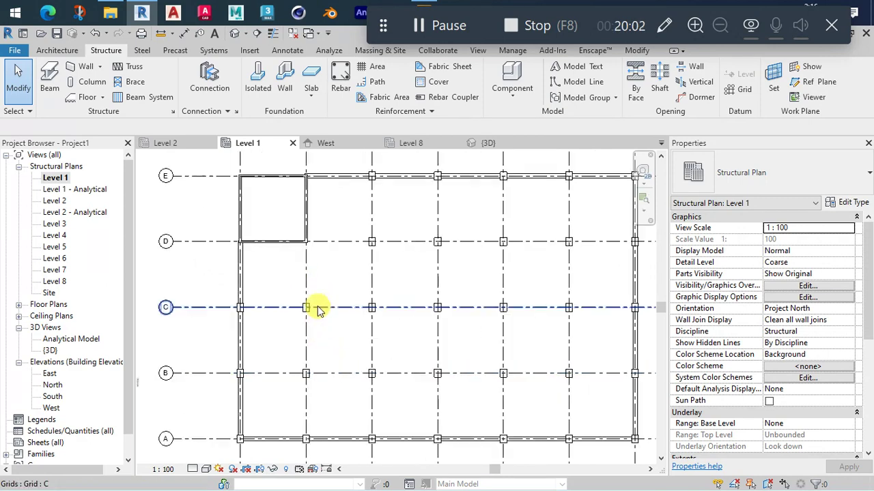
scroll(307, 273, up, 2)
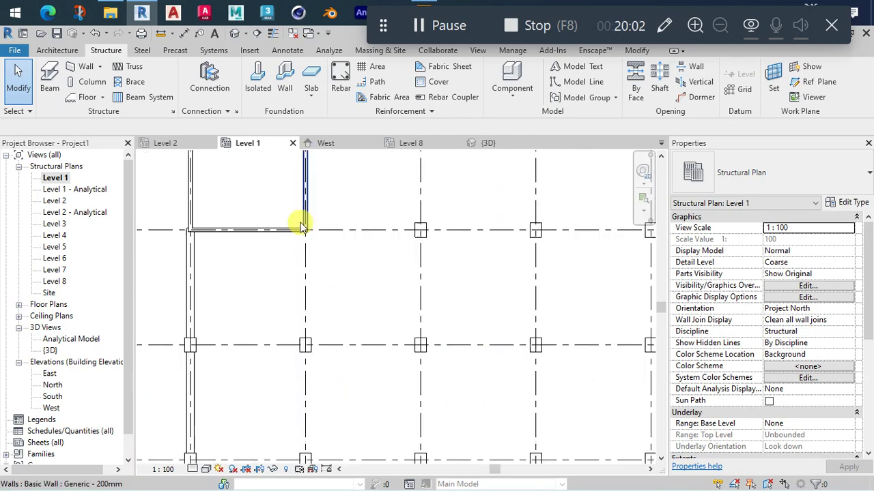
click(49, 78)
click(305, 230)
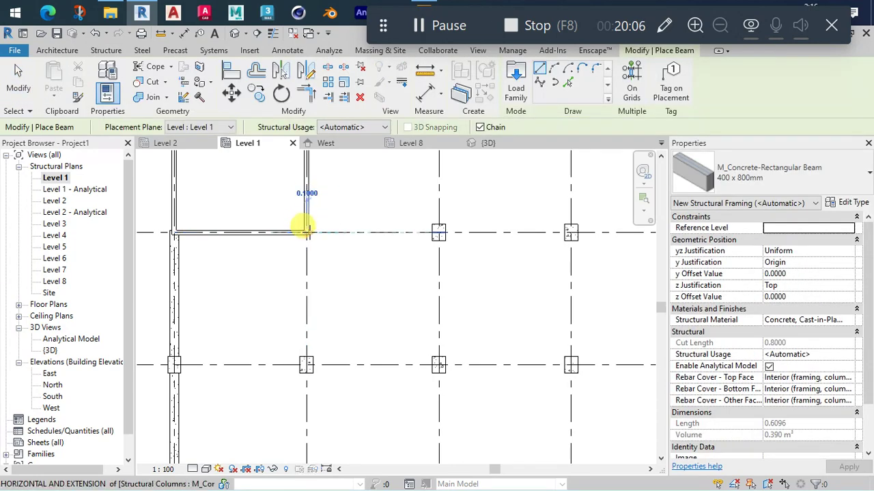
scroll(415, 230, down, 2)
scroll(327, 242, down, 1)
scroll(511, 238, up, 2)
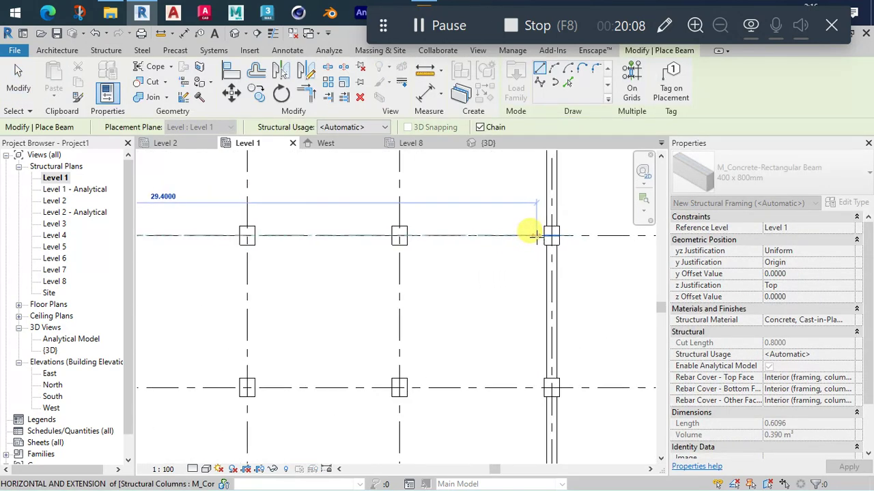
scroll(530, 234, up, 1)
click(554, 233)
scroll(446, 307, down, 2)
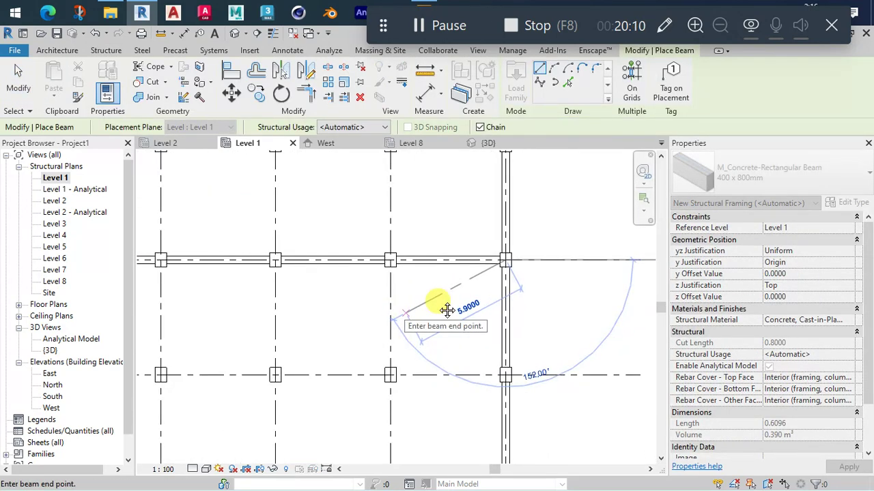
scroll(427, 275, up, 1)
scroll(400, 253, down, 2)
scroll(225, 136, up, 1)
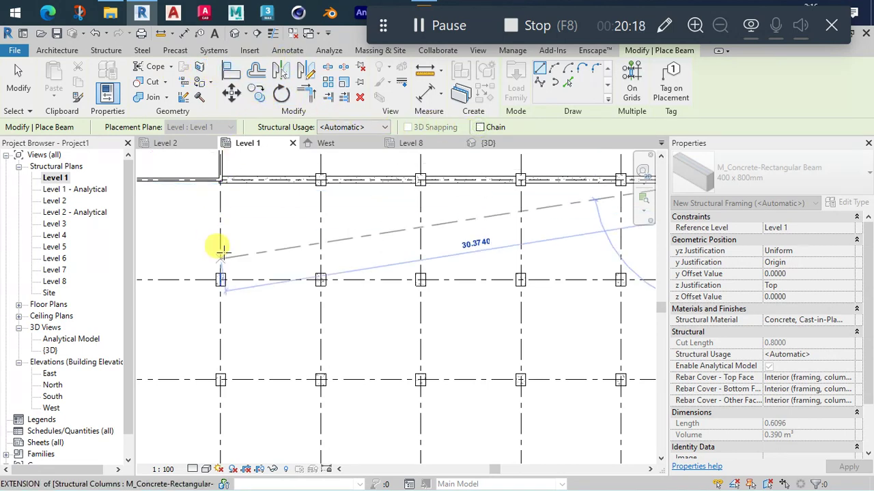
scroll(218, 248, down, 3)
middle_drag(302, 230, 341, 229)
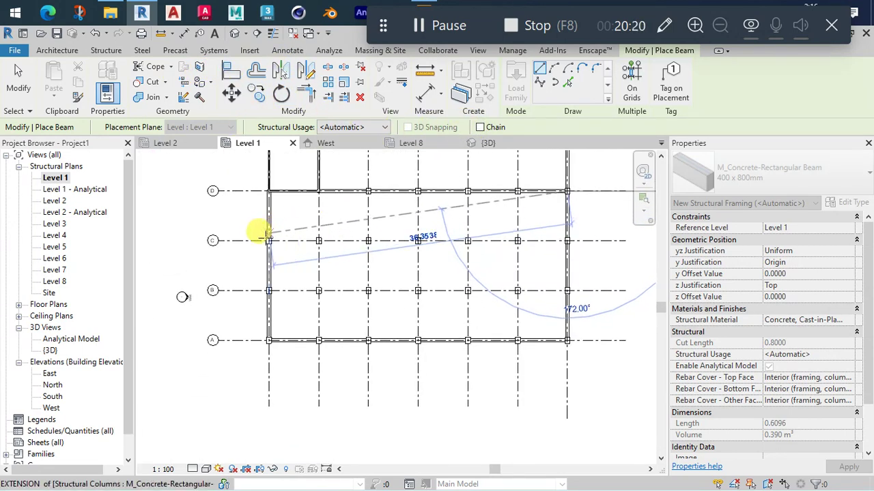
Draw a single straight girder along grid C, from the left-edge column to the corner column
click(539, 69)
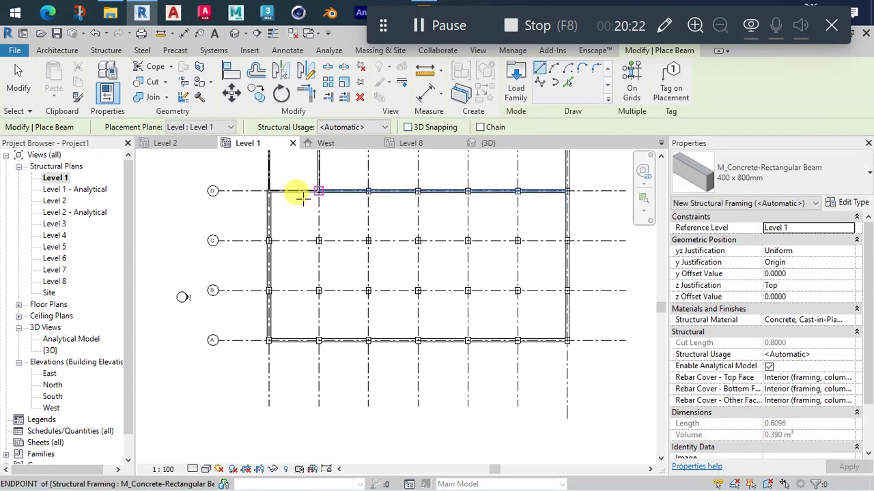
scroll(270, 232, up, 2)
click(265, 244)
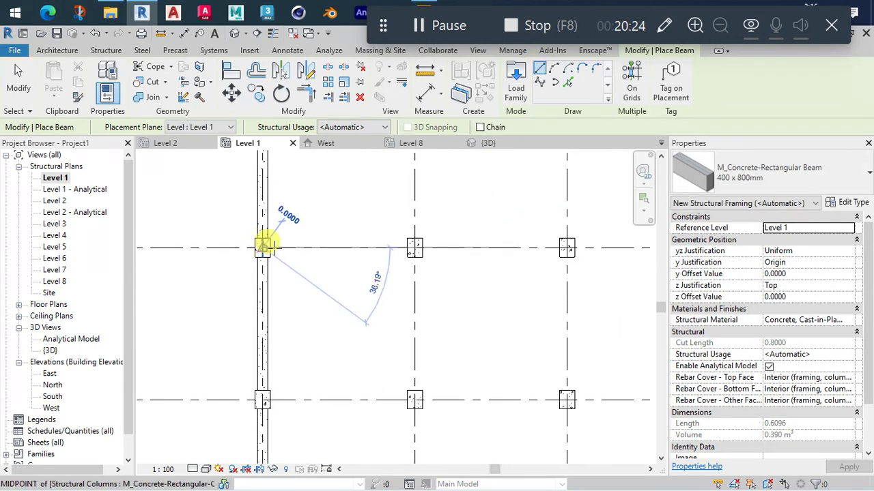
scroll(484, 270, up, 1)
scroll(485, 270, up, 2)
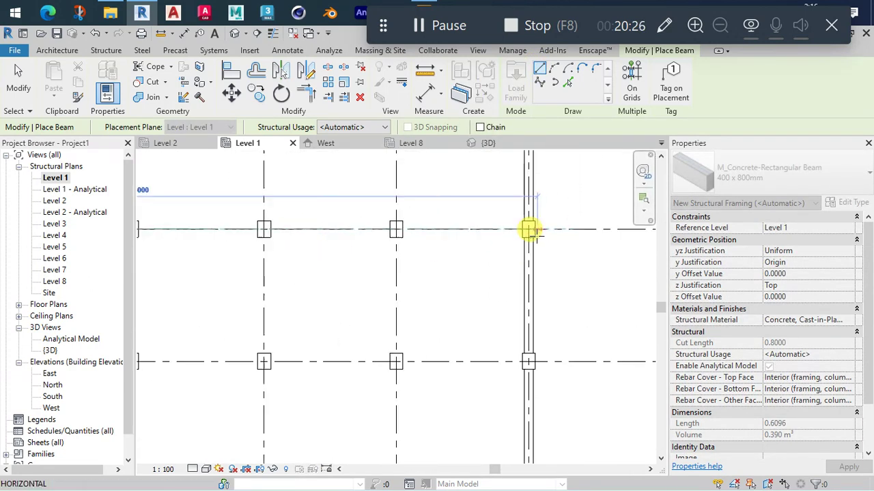
click(525, 224)
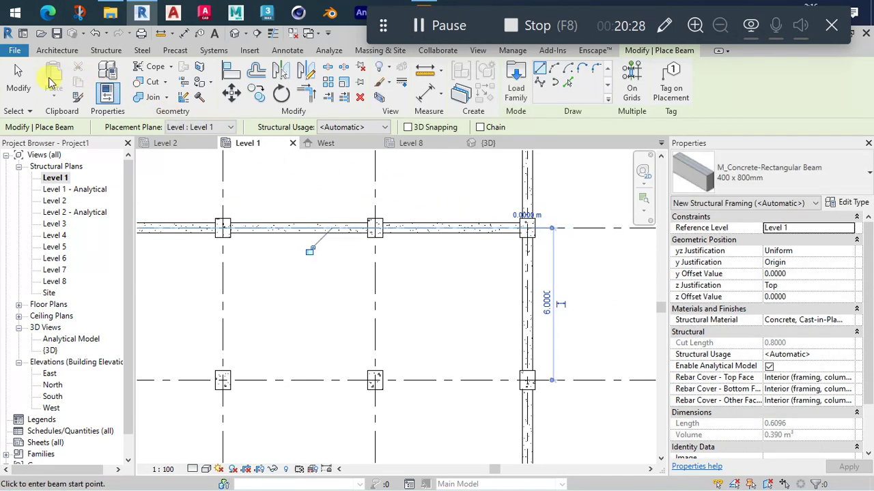
click(19, 78)
scroll(502, 217, down, 2)
scroll(512, 220, down, 1)
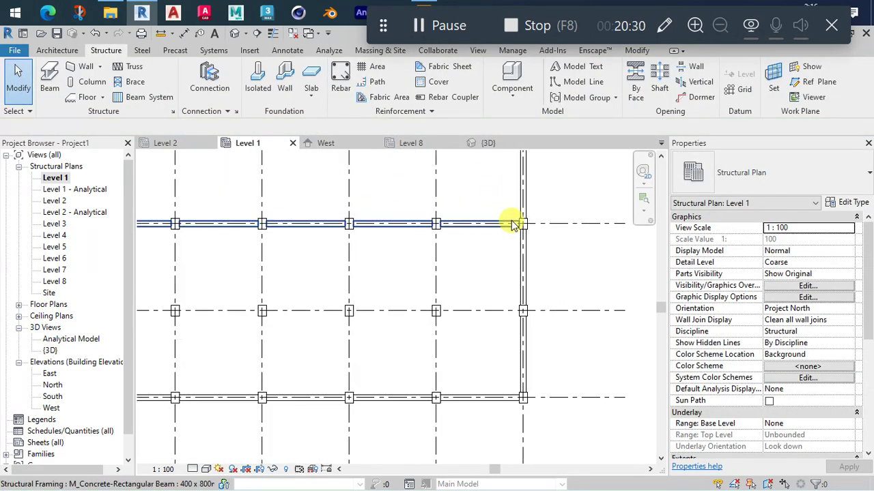
scroll(513, 220, down, 1)
scroll(540, 235, down, 1)
middle_drag(550, 239, 553, 239)
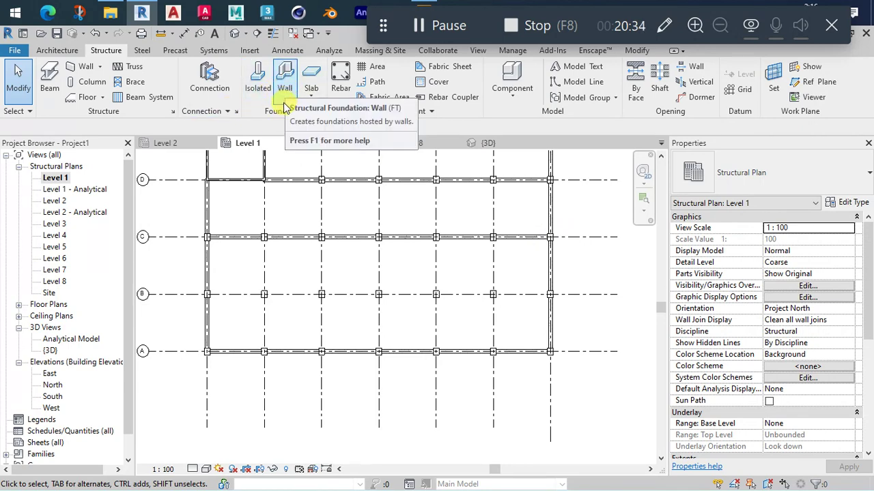
Add the grid B girder between its left and right columns, then view the whole grid
click(49, 78)
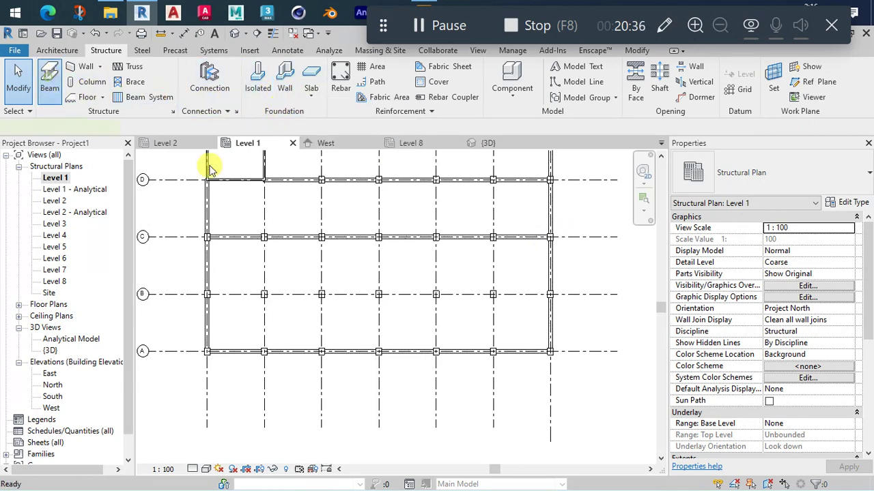
scroll(218, 298, up, 2)
scroll(205, 283, up, 2)
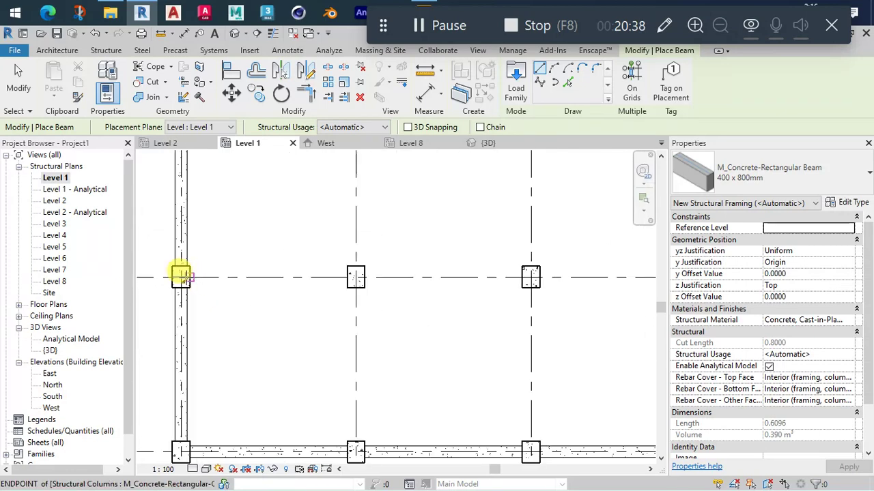
click(181, 275)
scroll(254, 276, down, 3)
scroll(351, 292, up, 1)
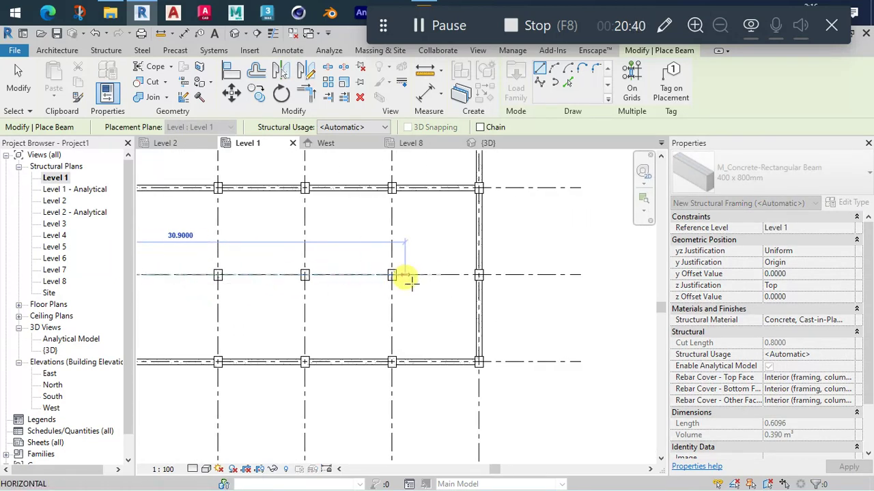
click(477, 275)
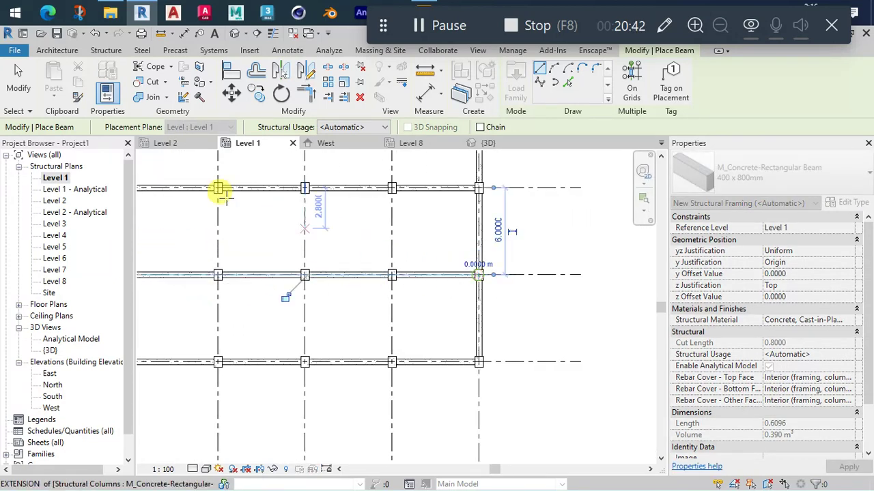
click(18, 79)
scroll(519, 275, down, 3)
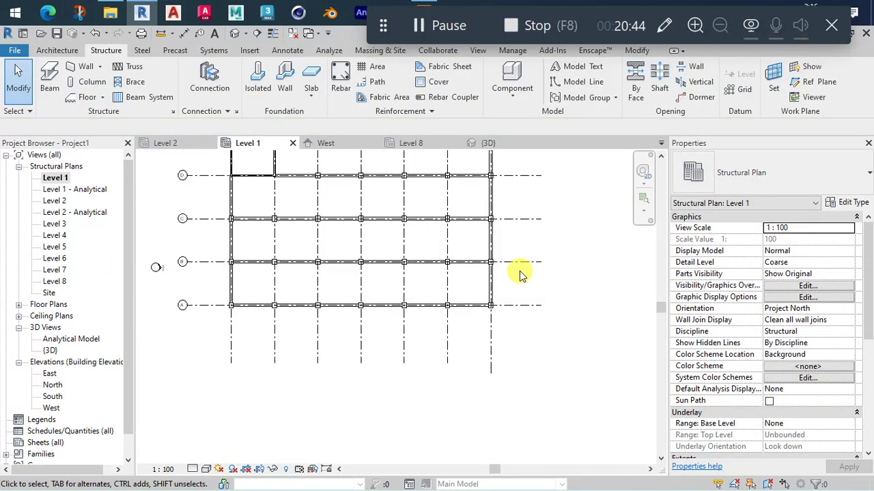
middle_drag(519, 274, 530, 312)
scroll(384, 251, up, 2)
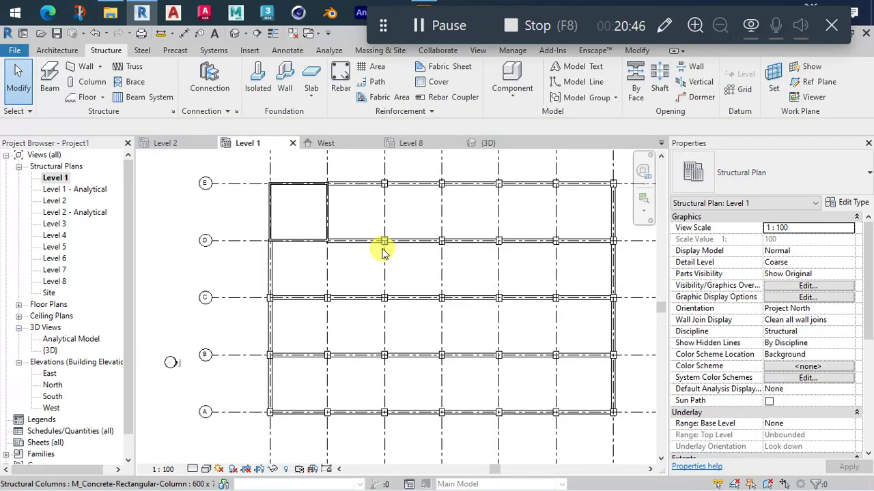
Select the five Level 1 girders on grids E, D, C, B and A and copy them
click(414, 183)
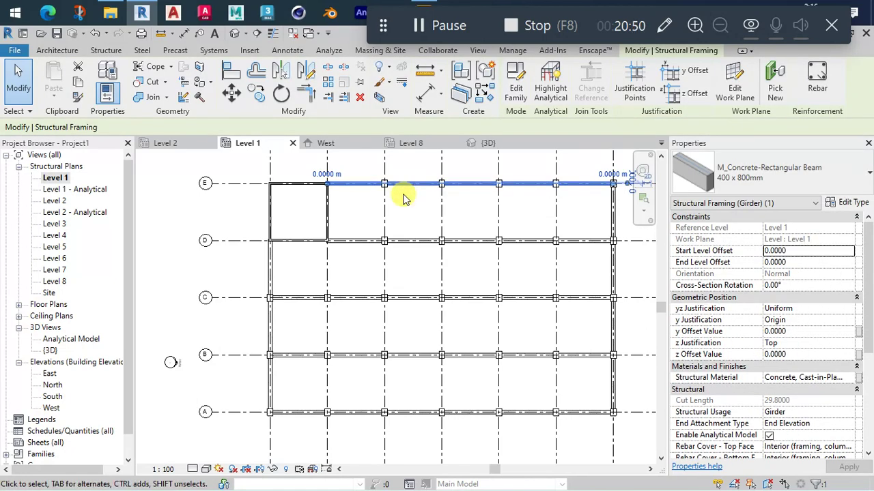
ctrl+click(374, 240)
ctrl+click(369, 298)
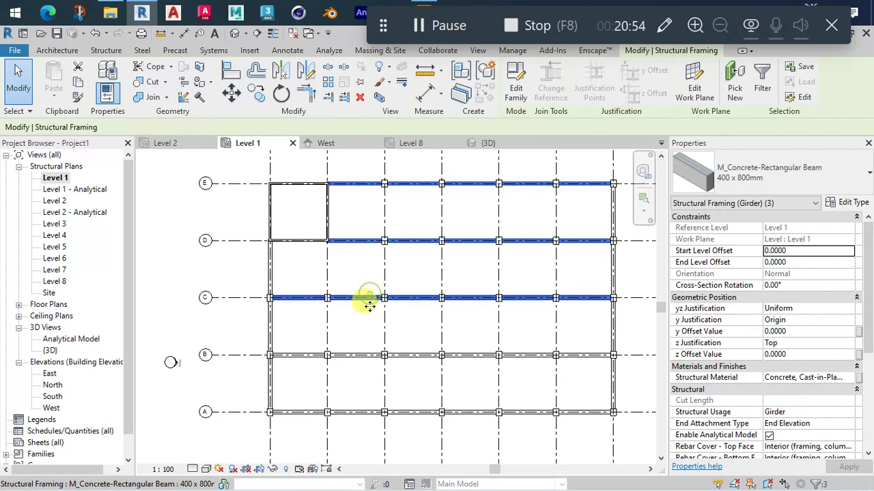
ctrl+click(360, 356)
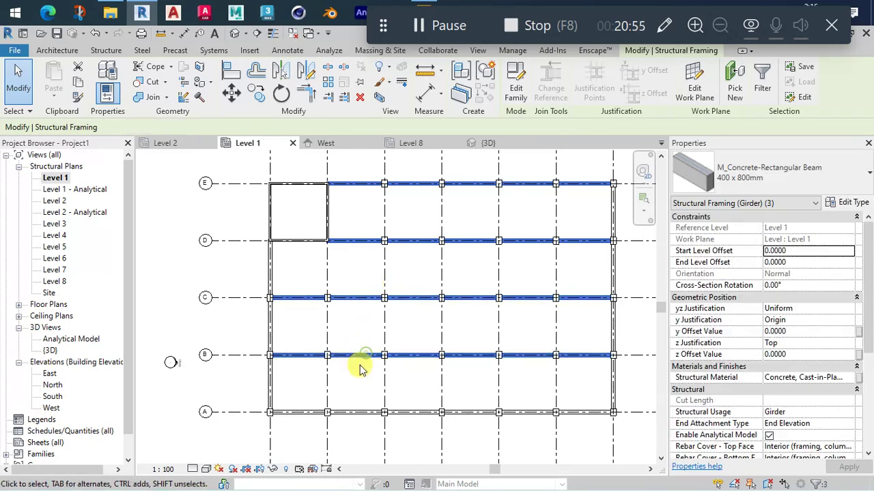
ctrl+click(360, 413)
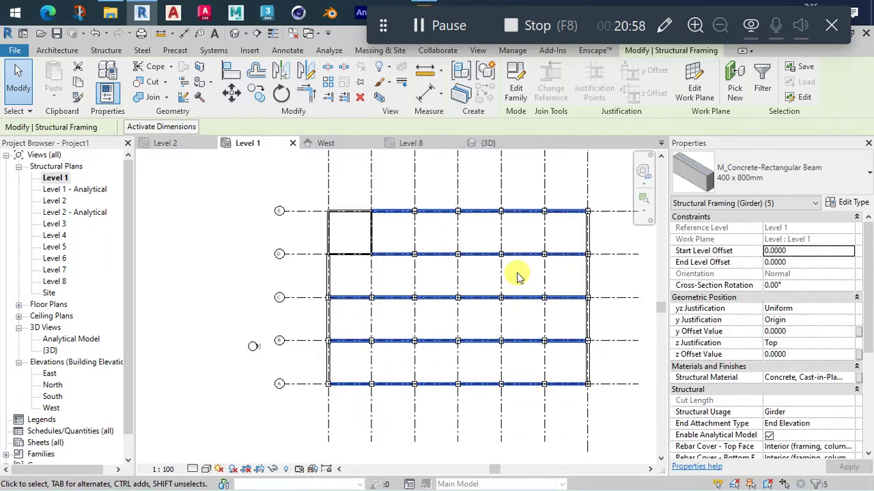
scroll(502, 294, down, 2)
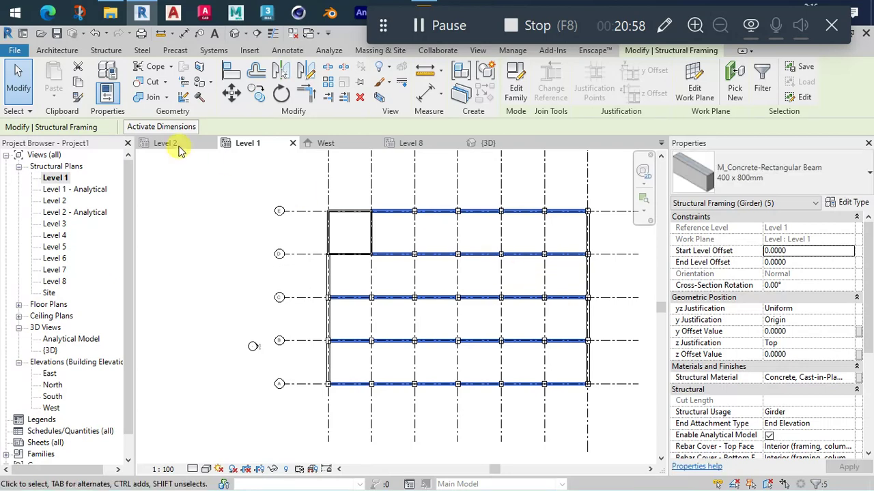
click(79, 82)
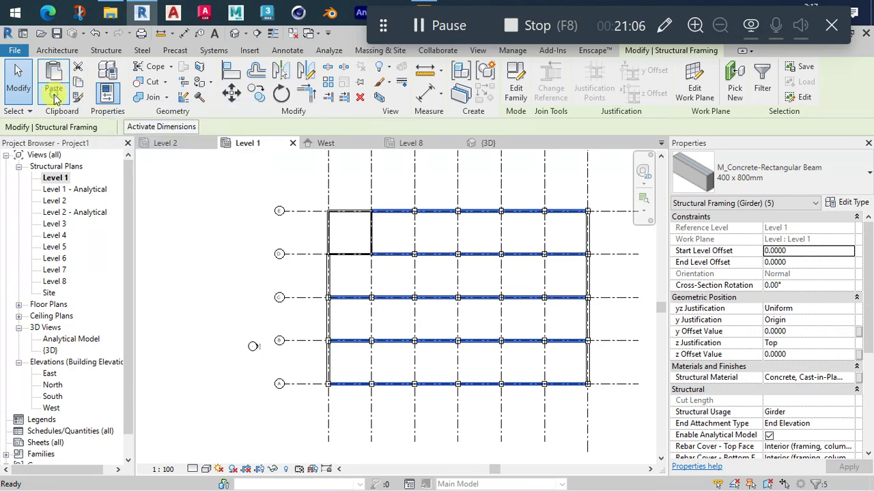
Paste the girders aligned onto Levels 2 through 7
click(53, 97)
click(75, 143)
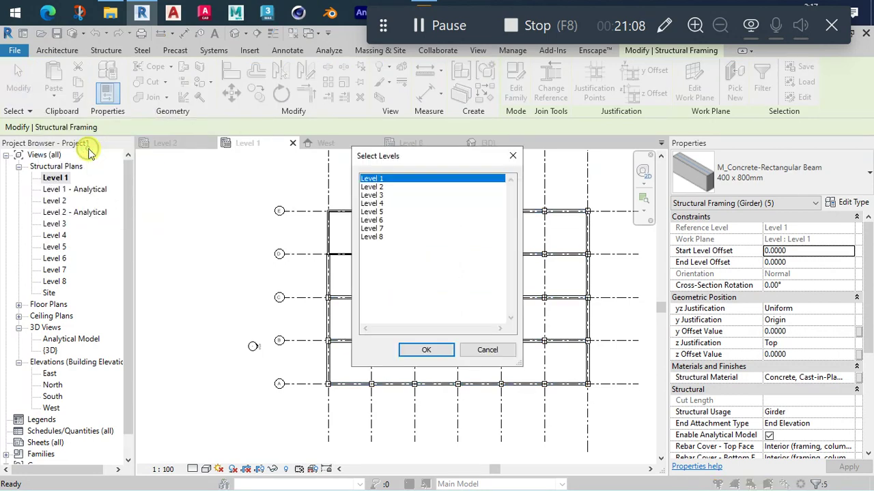
click(381, 190)
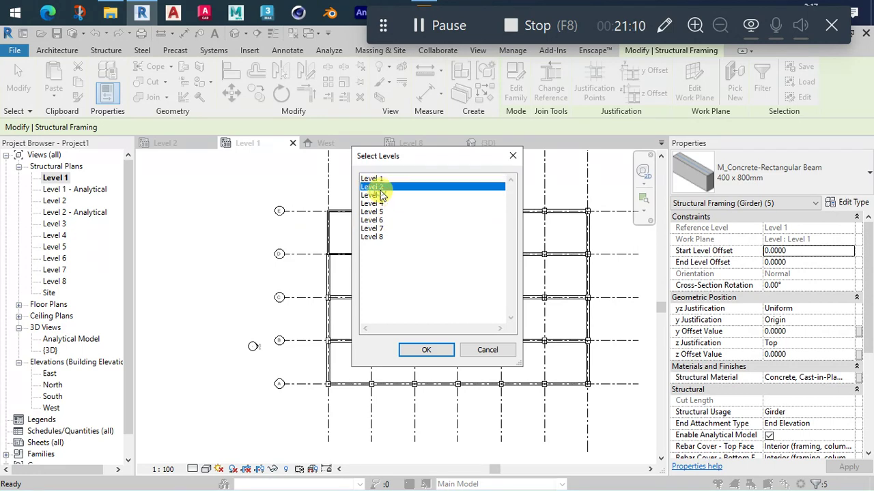
shift+click(384, 230)
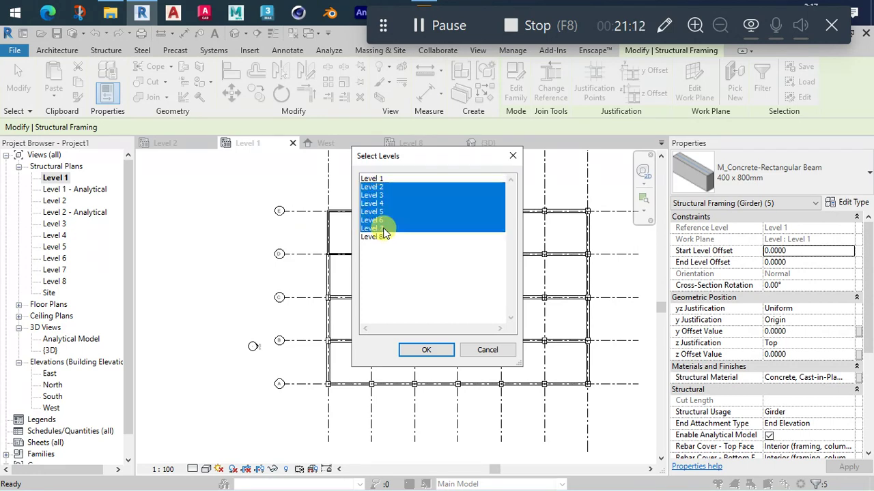
click(426, 352)
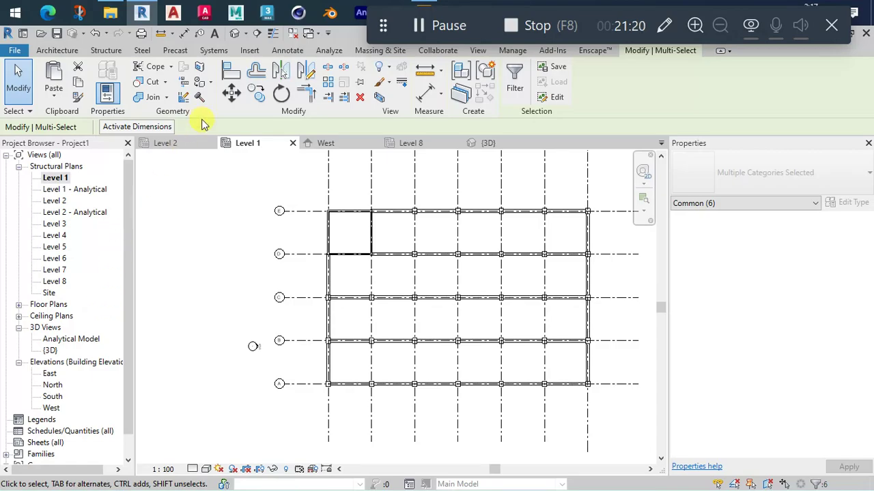
Zoom in on the girders in the 3D view of the frame
click(234, 34)
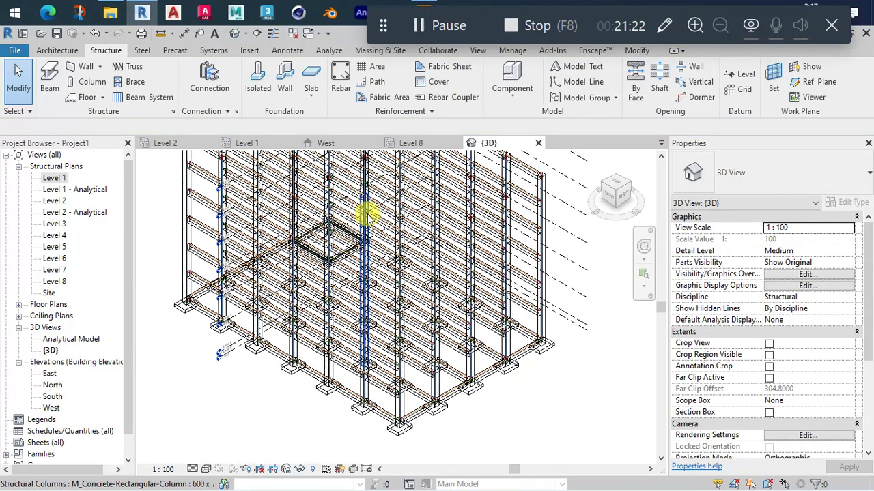
scroll(437, 321, up, 2)
scroll(461, 375, up, 1)
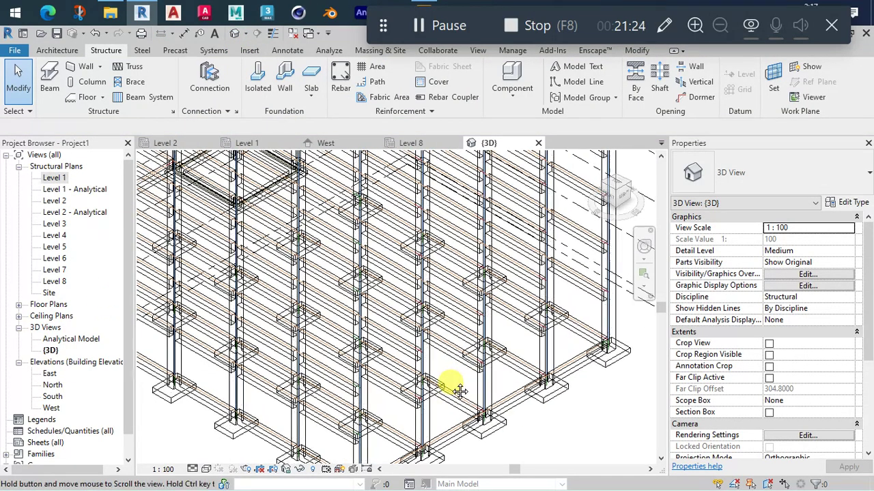
scroll(452, 385, up, 1)
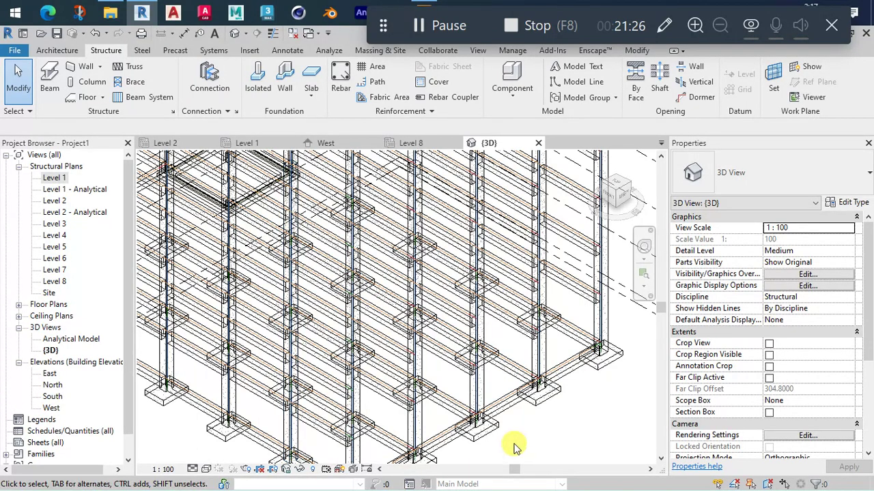
Check the girders on every level in the West elevation, then return to the Level 1 plan
click(53, 408)
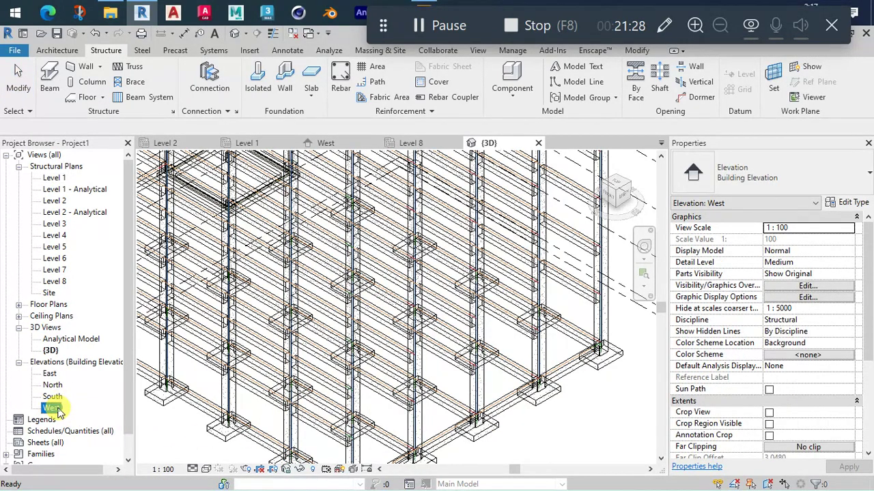
double_click(65, 413)
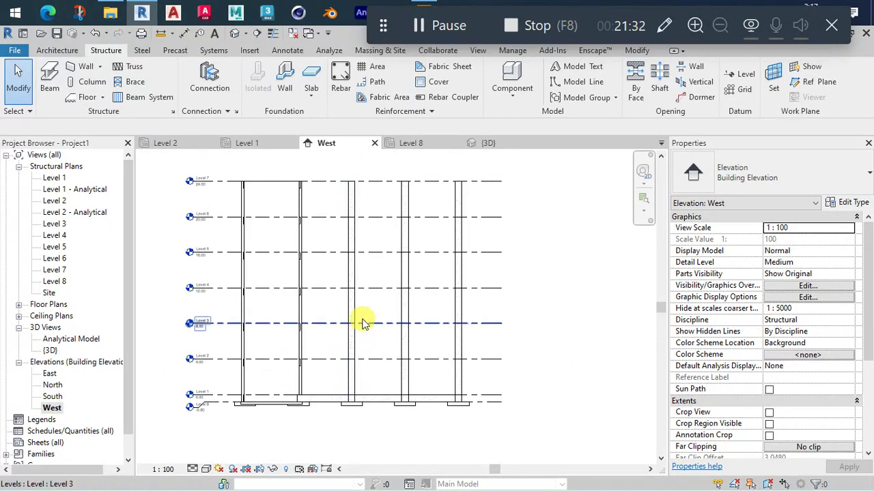
scroll(294, 298, up, 3)
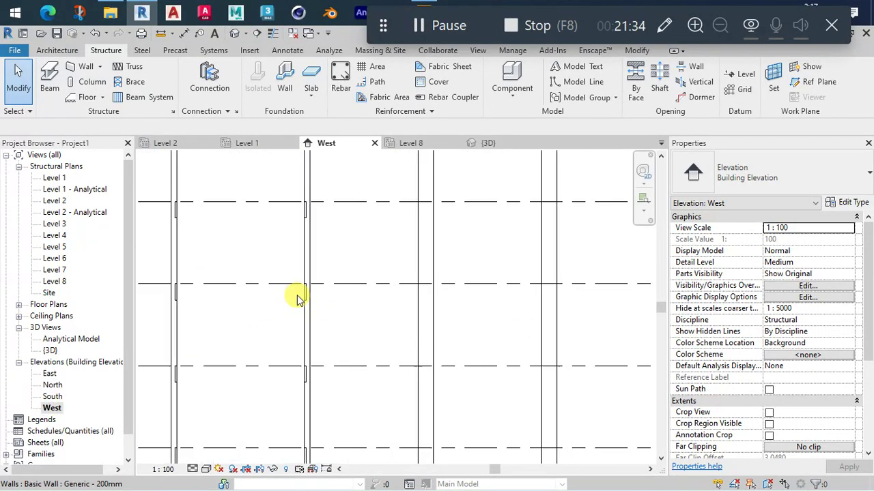
scroll(301, 293, up, 2)
scroll(316, 287, down, 2)
scroll(320, 288, down, 3)
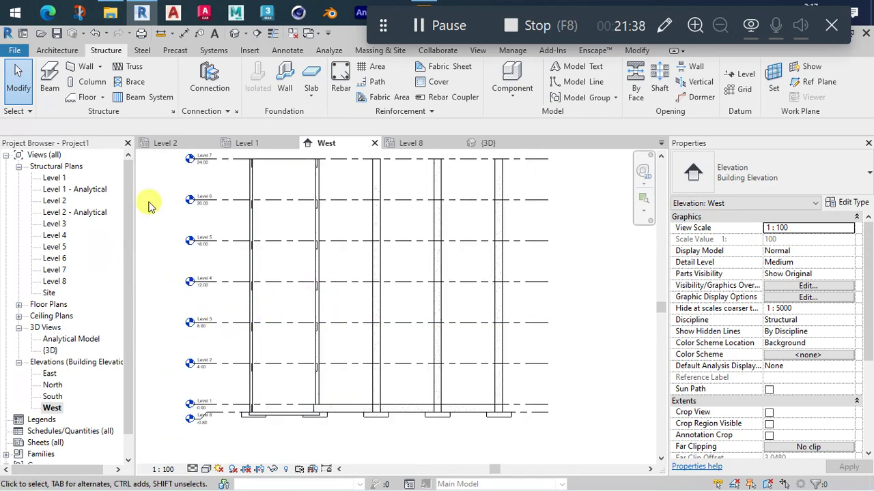
click(236, 34)
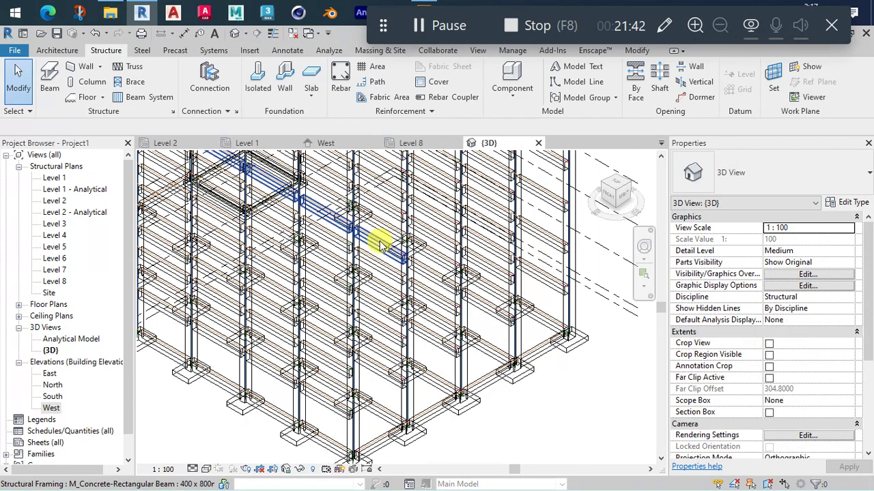
double_click(51, 179)
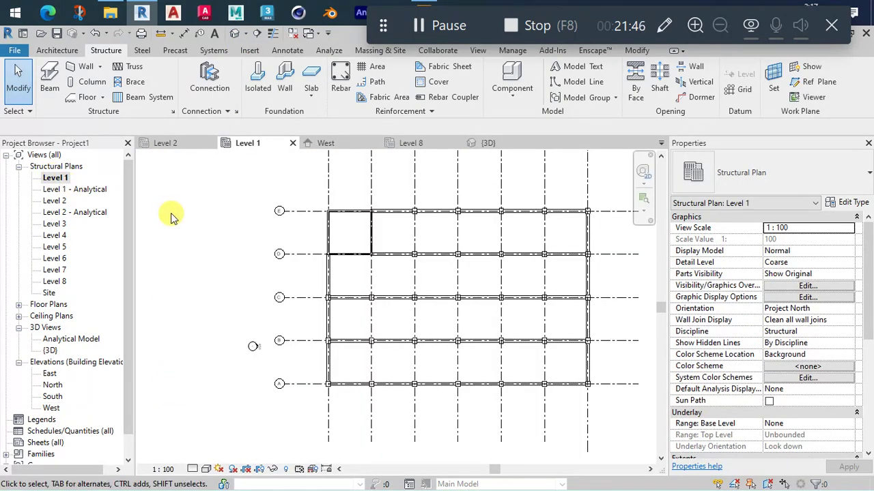
Place 400 x 800mm concrete beam systems at 1.8288 spacing in the four remaining bays
click(151, 96)
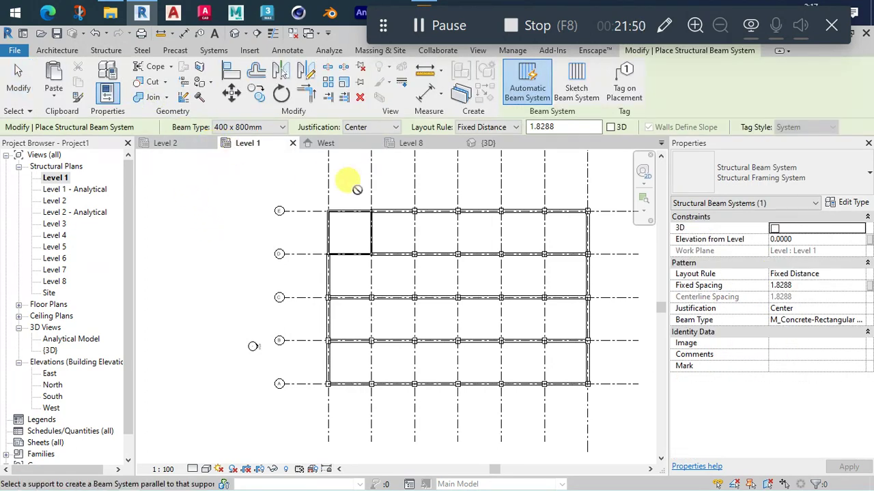
middle_drag(419, 167, 328, 140)
scroll(459, 198, up, 2)
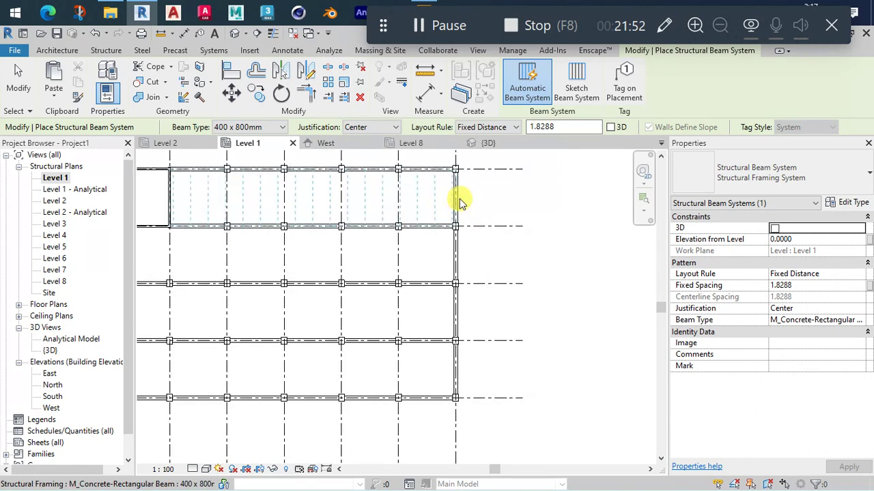
scroll(460, 198, up, 2)
click(451, 199)
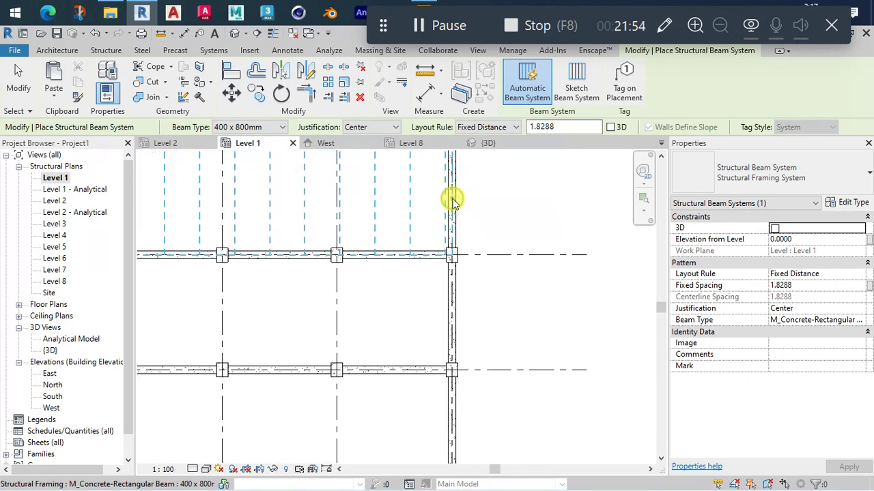
scroll(454, 215, down, 3)
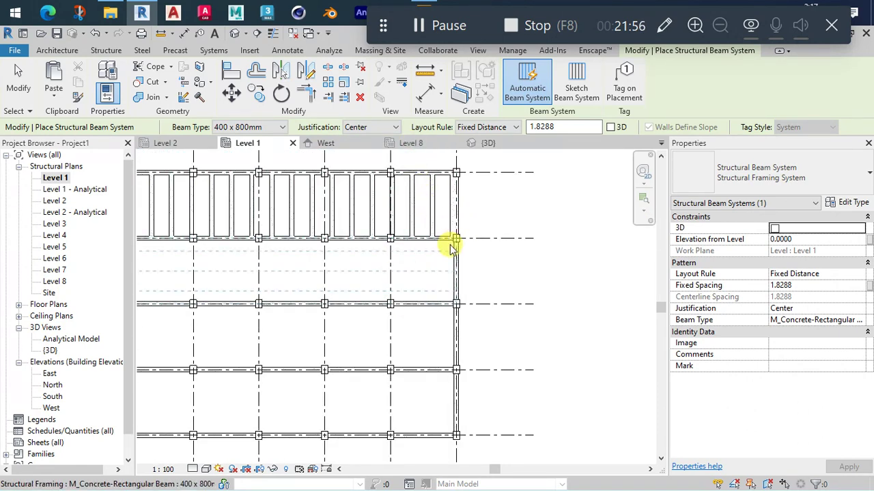
click(462, 286)
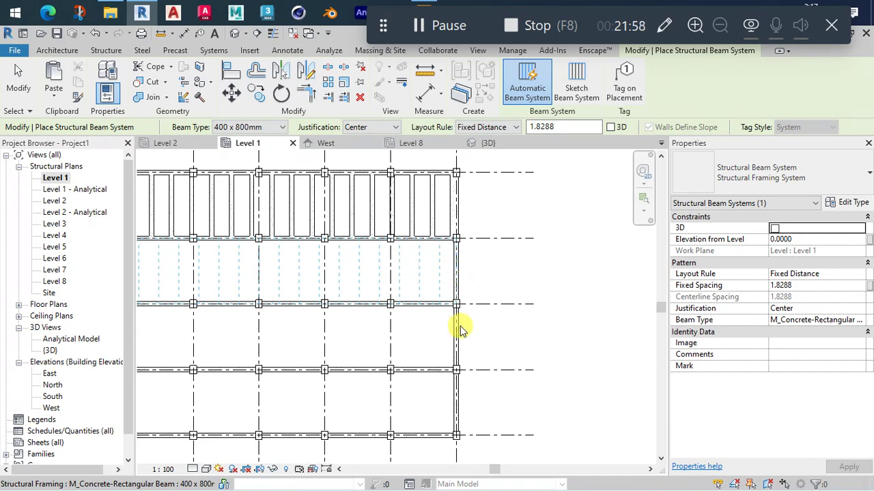
click(456, 362)
click(456, 408)
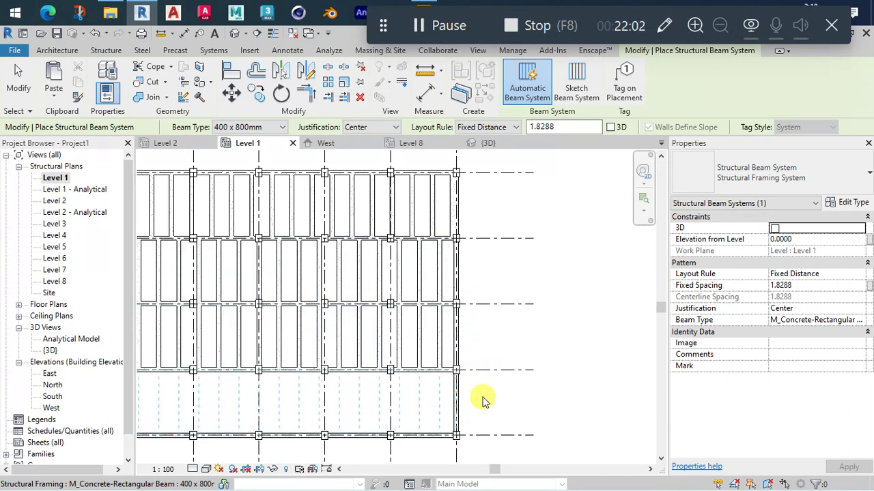
scroll(586, 362, down, 2)
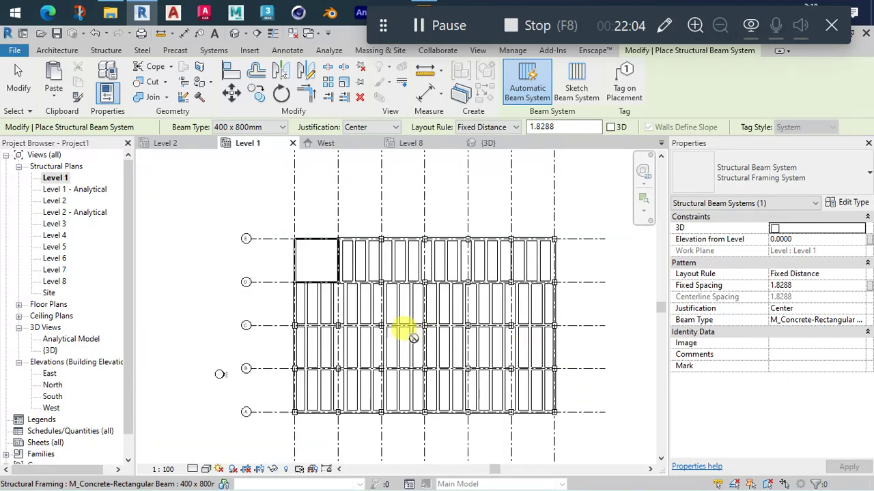
scroll(406, 333, up, 2)
scroll(318, 293, up, 1)
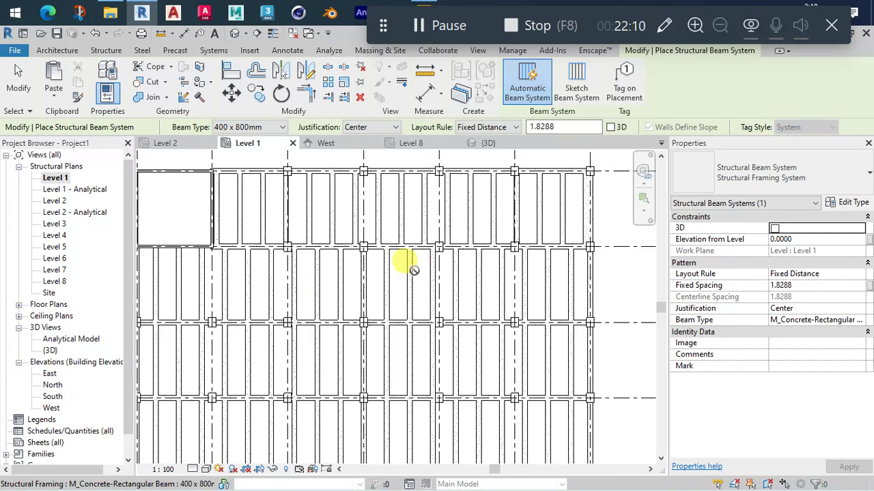
click(27, 72)
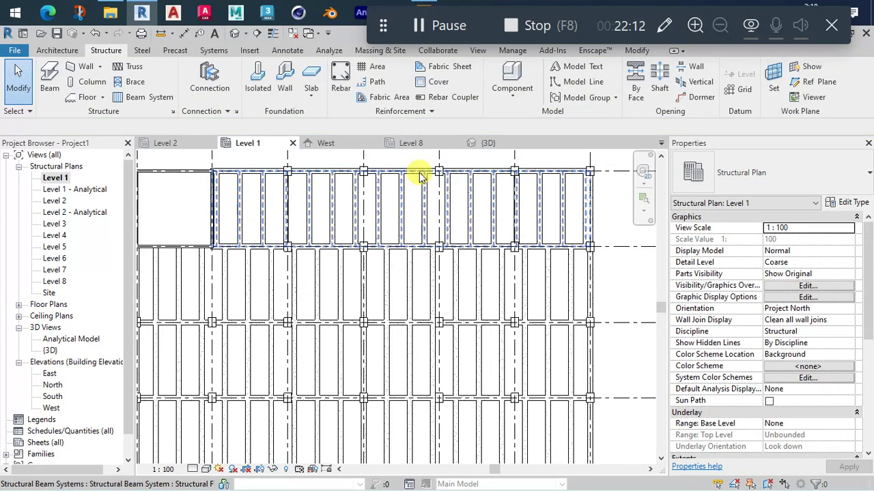
Select the edge beams together with their beam systems
scroll(553, 273, up, 1)
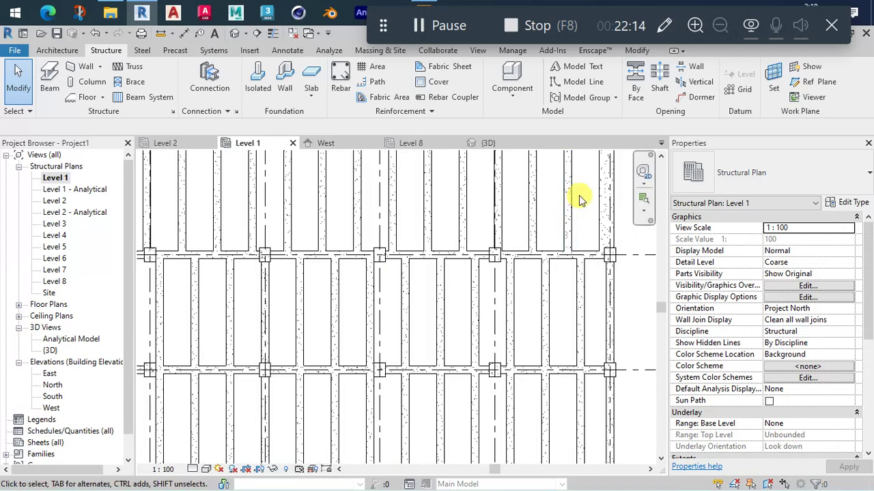
click(559, 186)
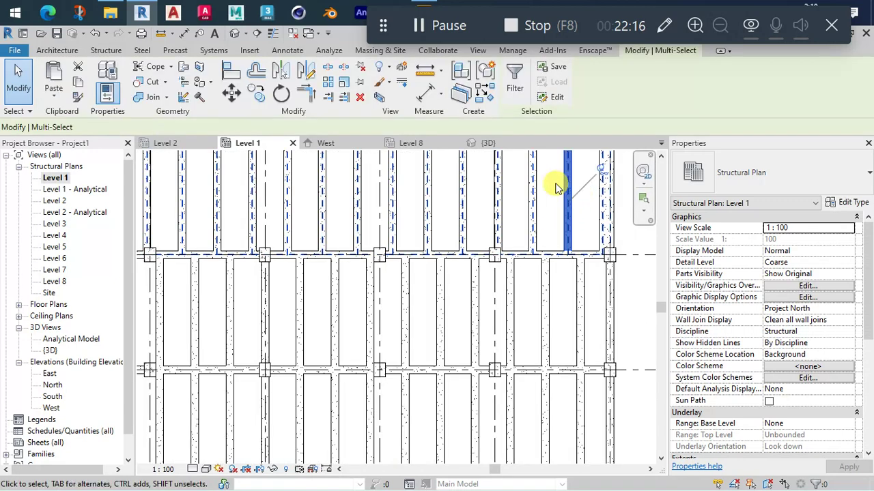
ctrl+click(581, 304)
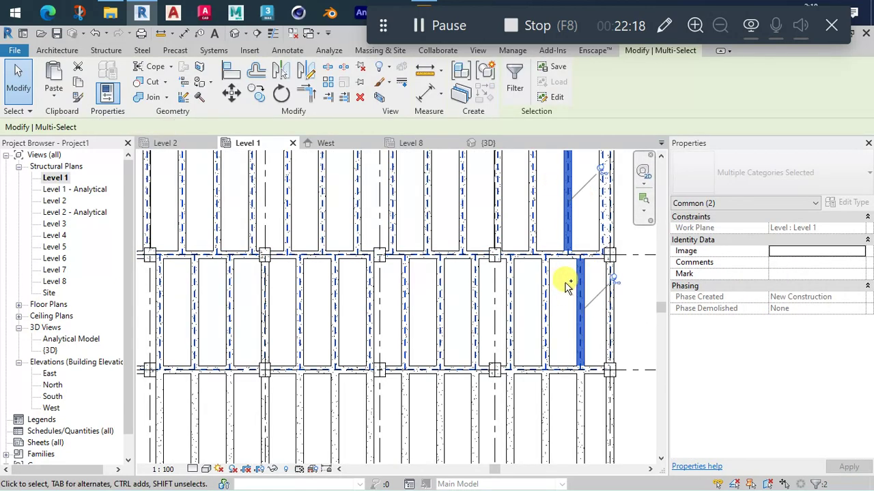
middle_drag(567, 287, 566, 267)
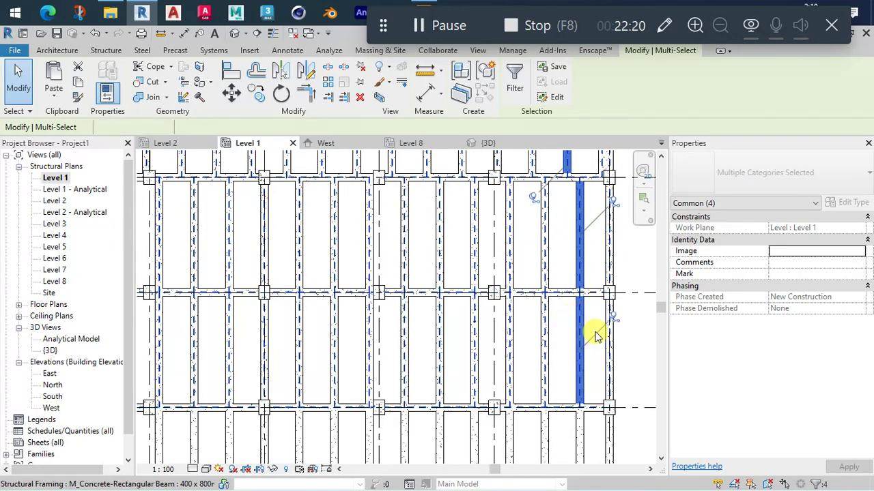
middle_drag(595, 332, 604, 358)
ctrl+click(593, 338)
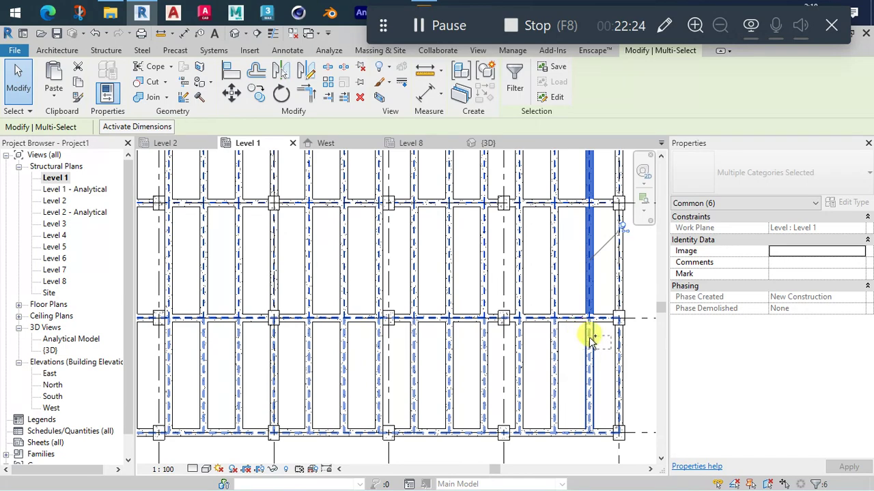
Add the last beam and beam system to the selection and copy them
scroll(615, 348, down, 2)
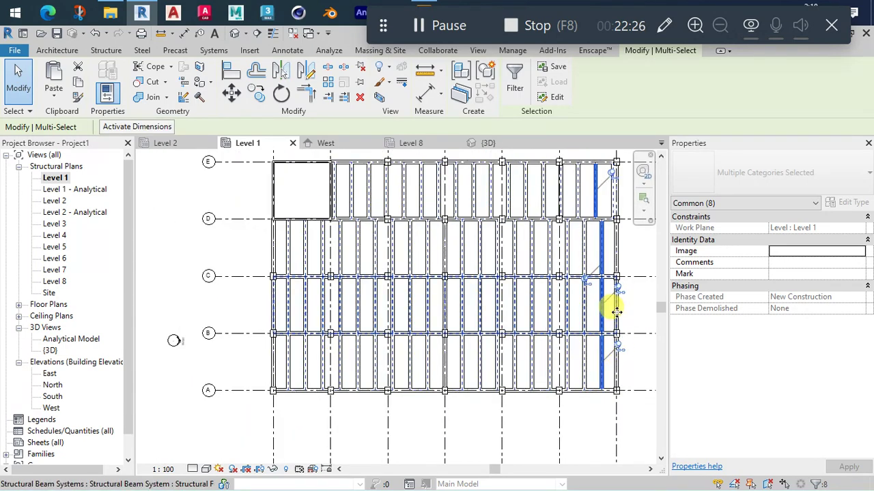
ctrl+click(609, 319)
scroll(609, 319, up, 1)
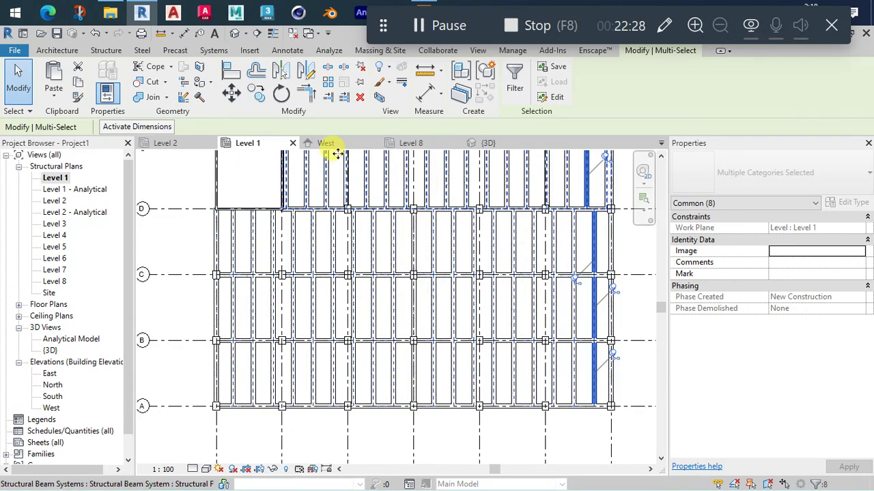
click(78, 87)
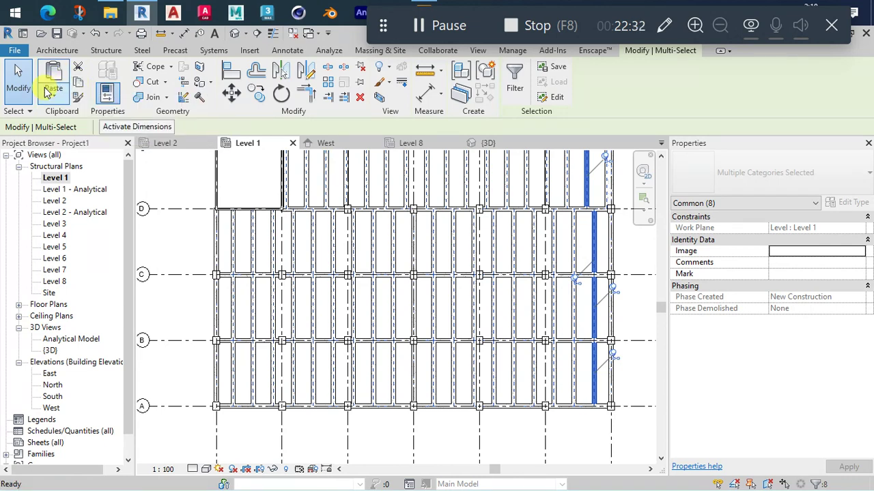
Paste the beam systems aligned onto Levels 2 through 7
click(54, 92)
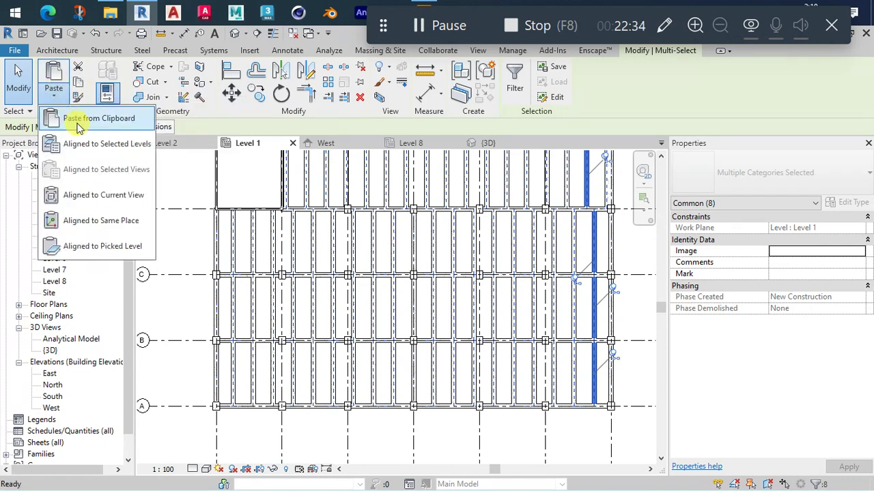
click(82, 143)
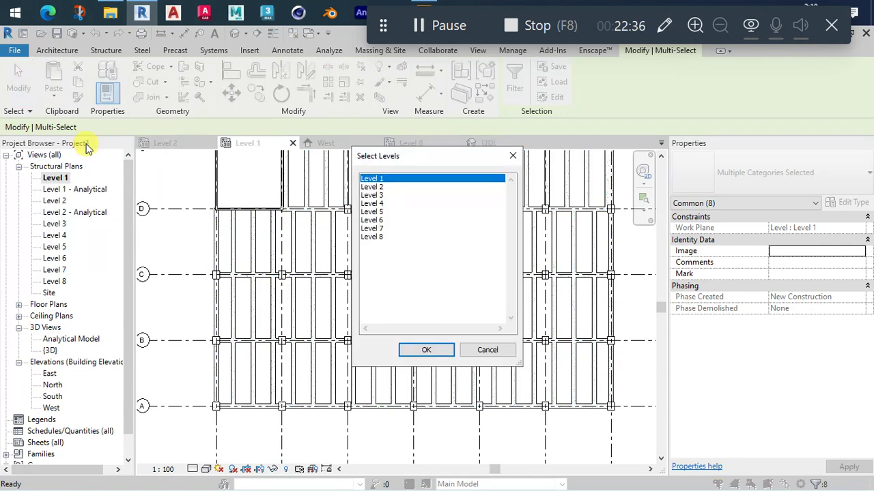
click(376, 187)
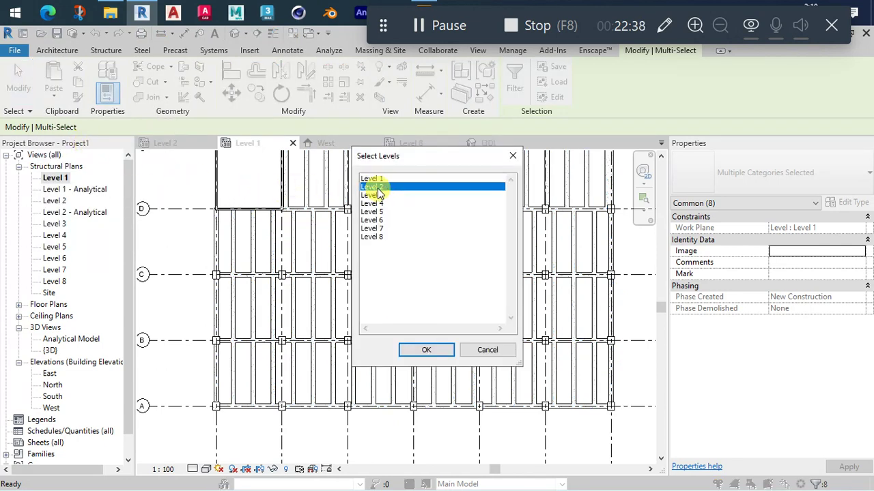
shift+click(374, 228)
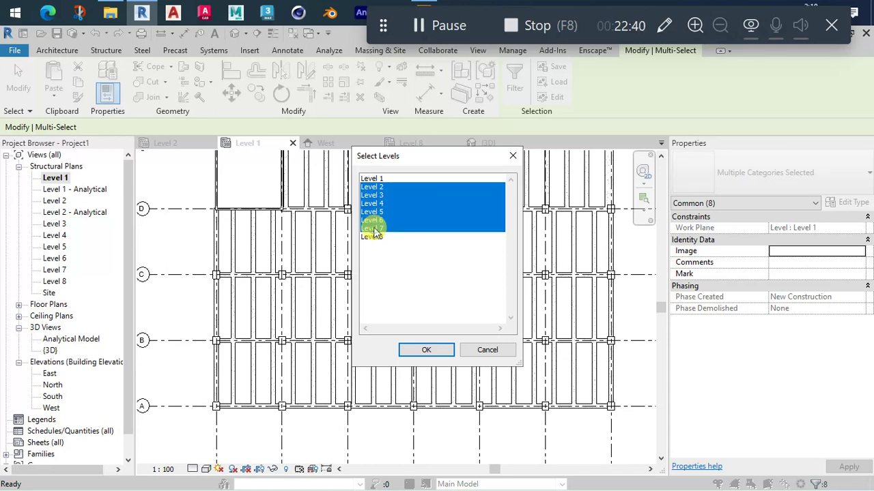
click(437, 348)
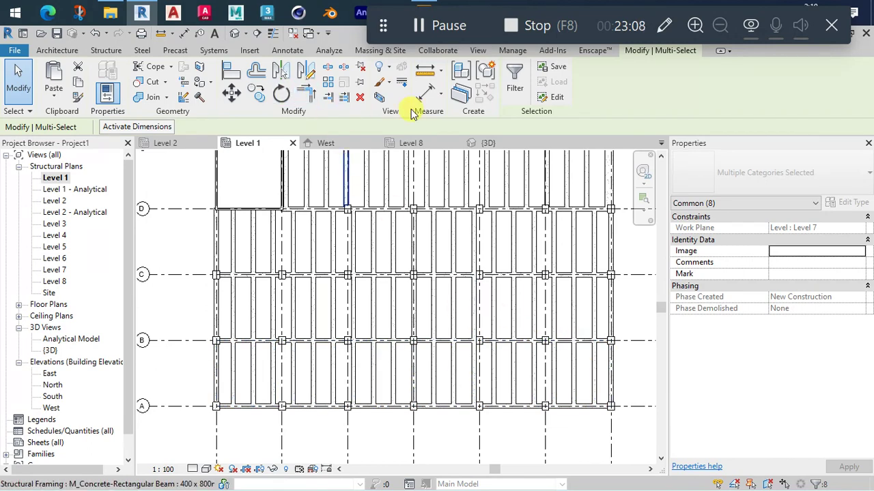
Show the 3D frame in Consistent Colors from a near-front angle, then reopen the Level 1 plan
click(232, 32)
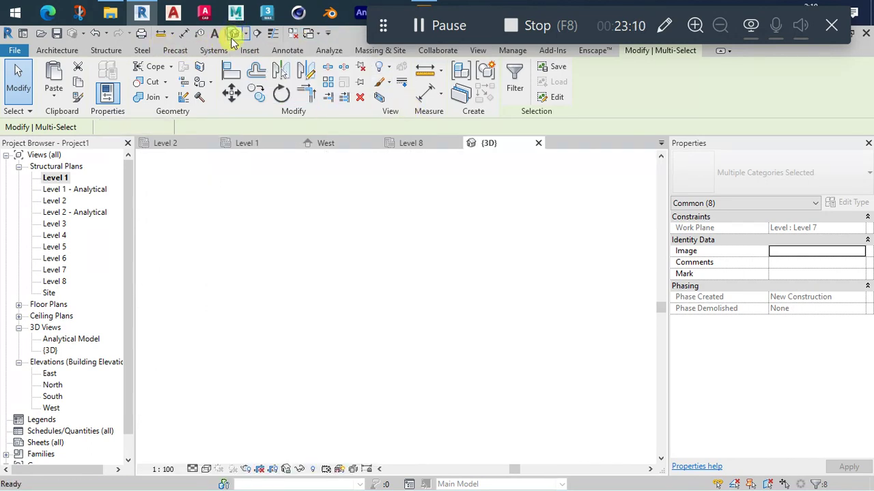
key(Escape)
scroll(362, 183, down, 2)
scroll(414, 230, down, 2)
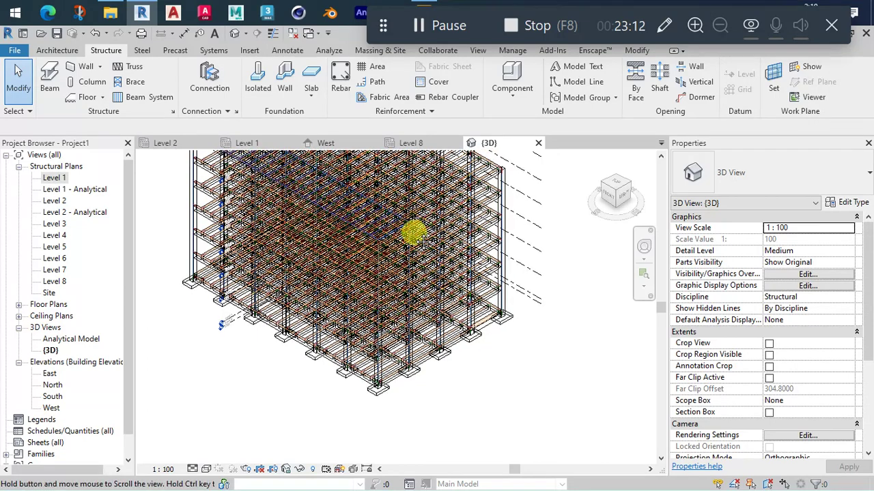
scroll(365, 239, down, 2)
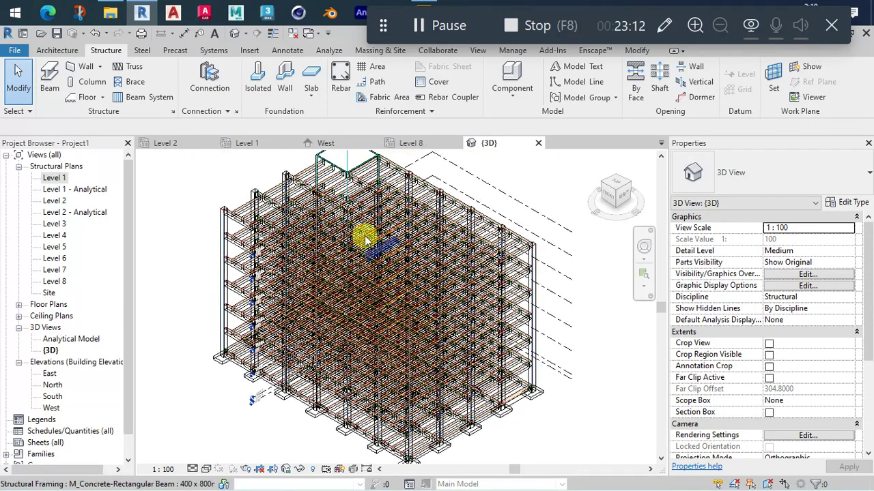
click(205, 470)
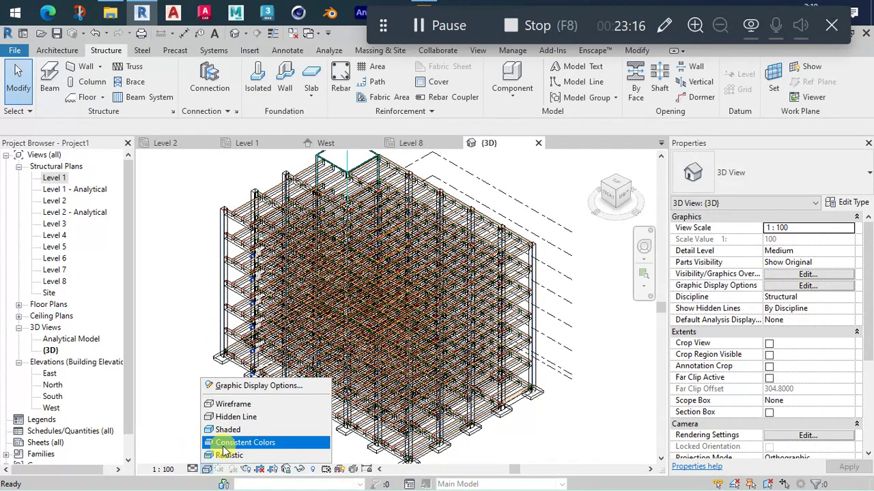
click(223, 447)
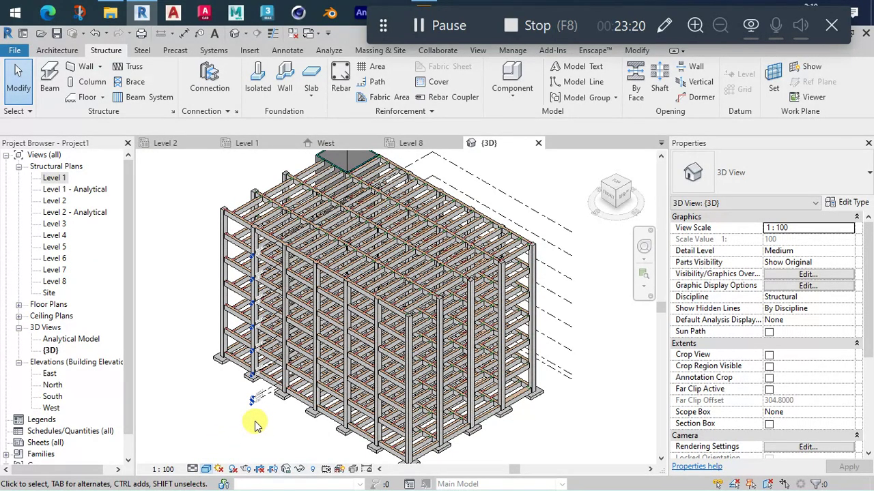
mouse_move(254, 424)
shift+middle_down()
mouse_move(342, 338)
mouse_move(416, 332)
mouse_move(348, 354)
mouse_move(347, 343)
mouse_move(312, 375)
mouse_move(260, 325)
mouse_move(268, 370)
shift+middle_up()
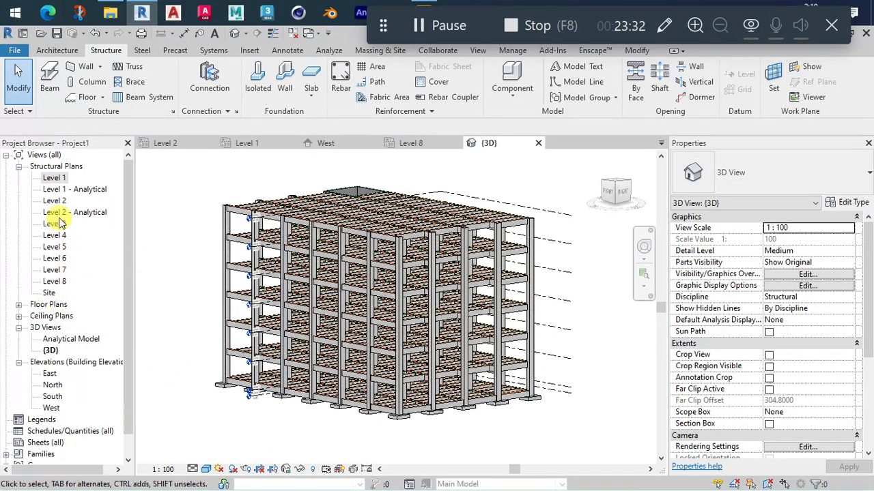
double_click(54, 179)
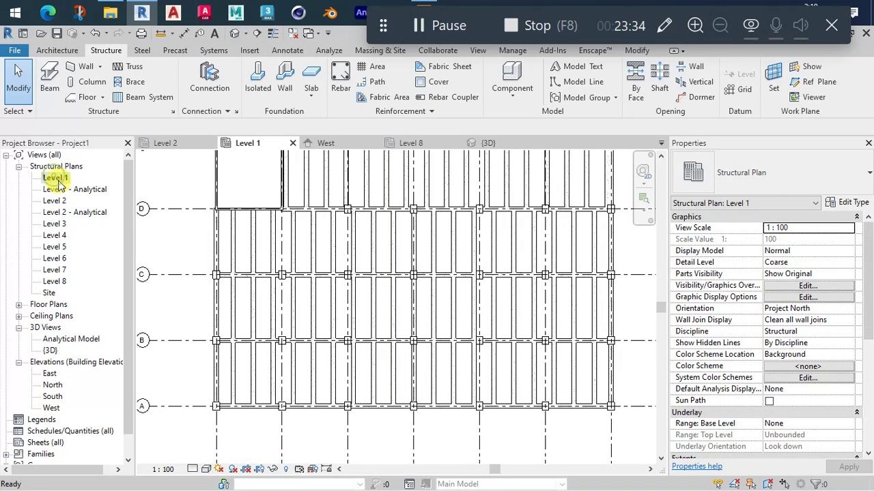
Start a rectangular foundation slab sketch at the frame's top-left corner on Level 1
middle_drag(170, 234, 202, 280)
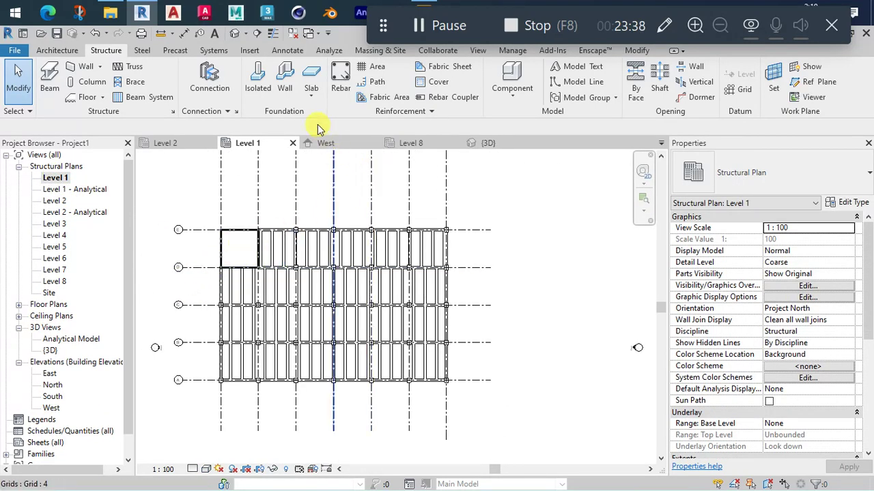
click(311, 84)
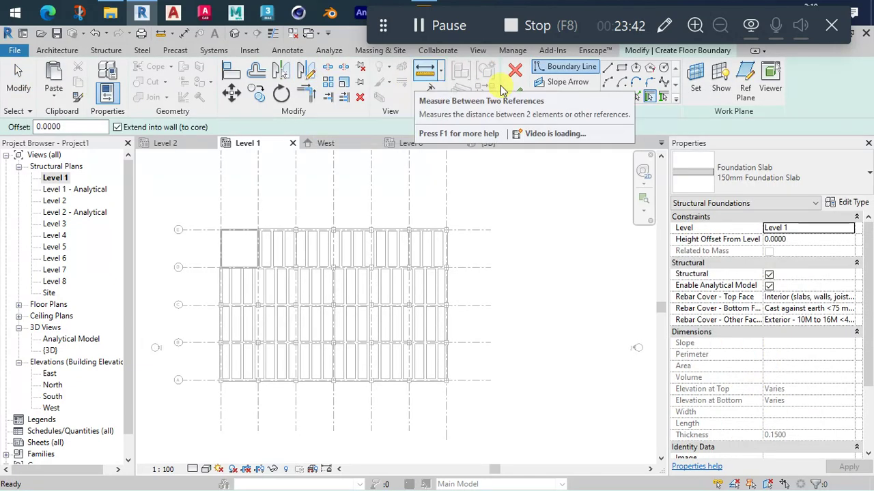
click(622, 71)
scroll(214, 224, up, 3)
scroll(215, 228, up, 1)
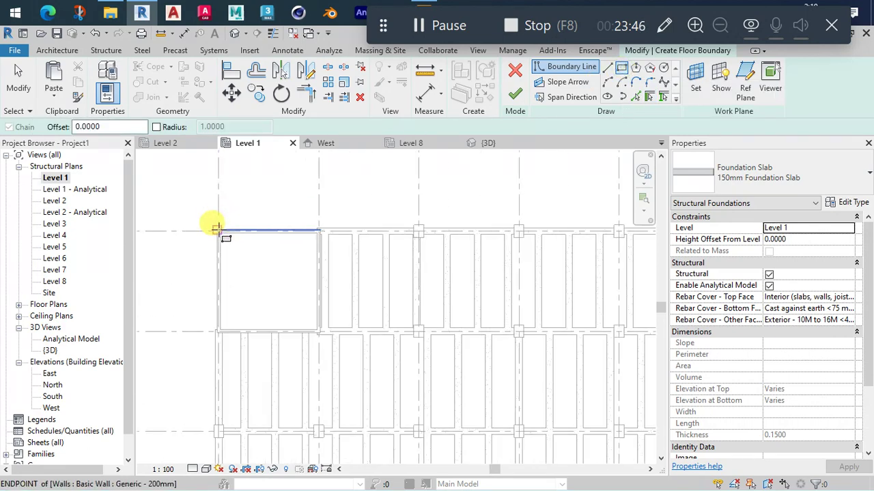
scroll(215, 228, up, 2)
click(215, 230)
Close the rectangle at the bottom-right column corner and finish the 150mm slab (890.890 m²)
scroll(215, 230, down, 5)
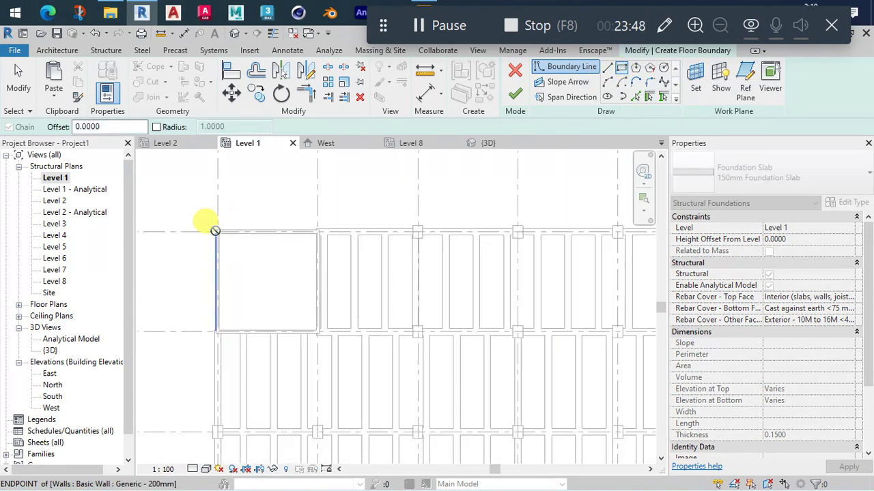
scroll(370, 318, up, 2)
scroll(302, 264, up, 3)
scroll(341, 296, down, 2)
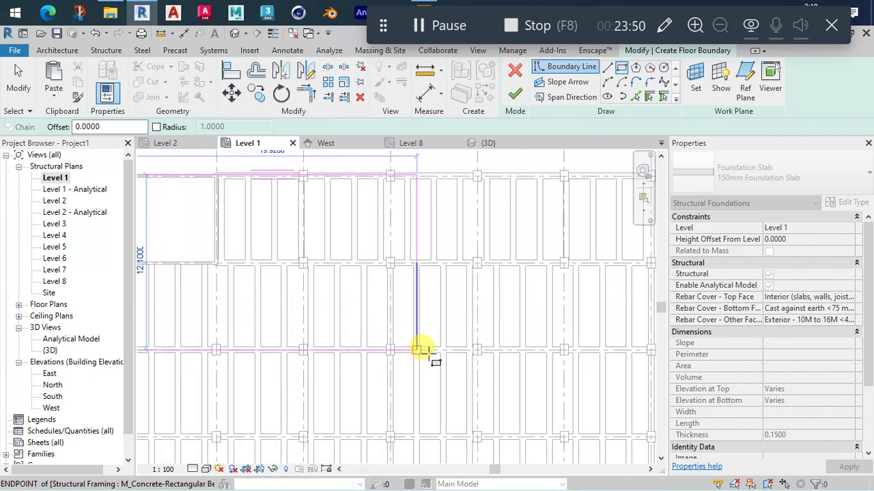
scroll(436, 341, up, 2)
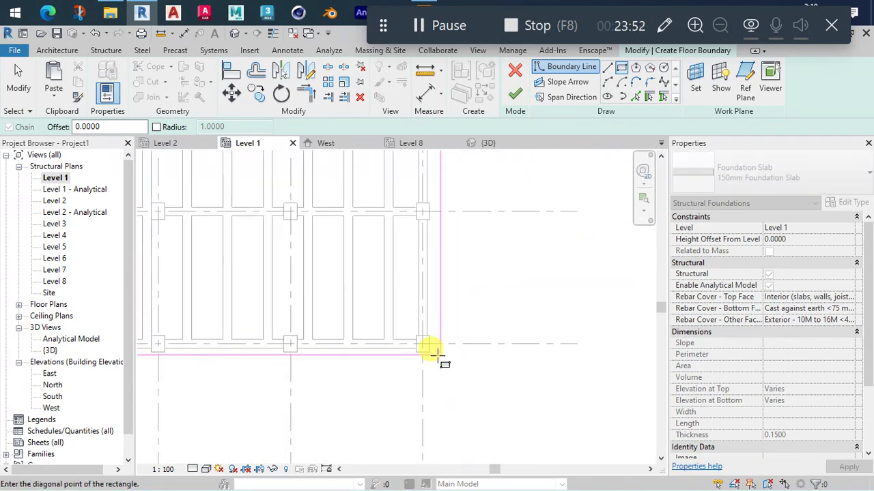
scroll(424, 347, up, 2)
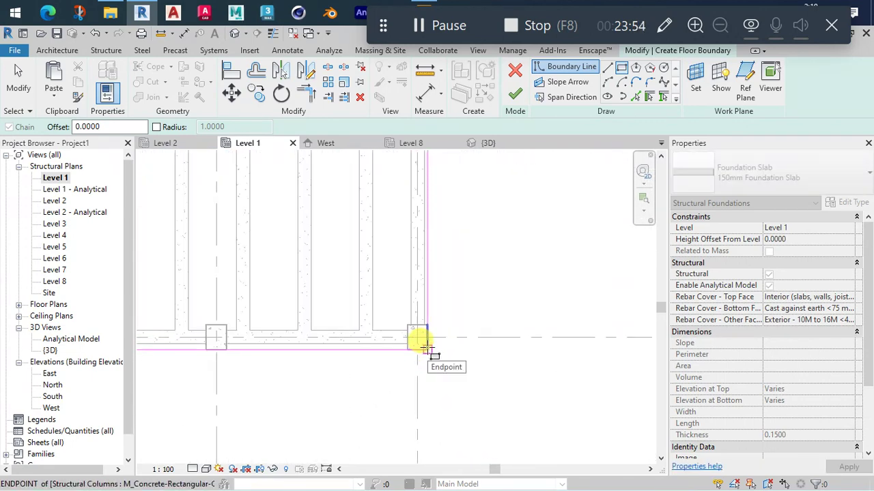
click(426, 348)
scroll(447, 338, down, 4)
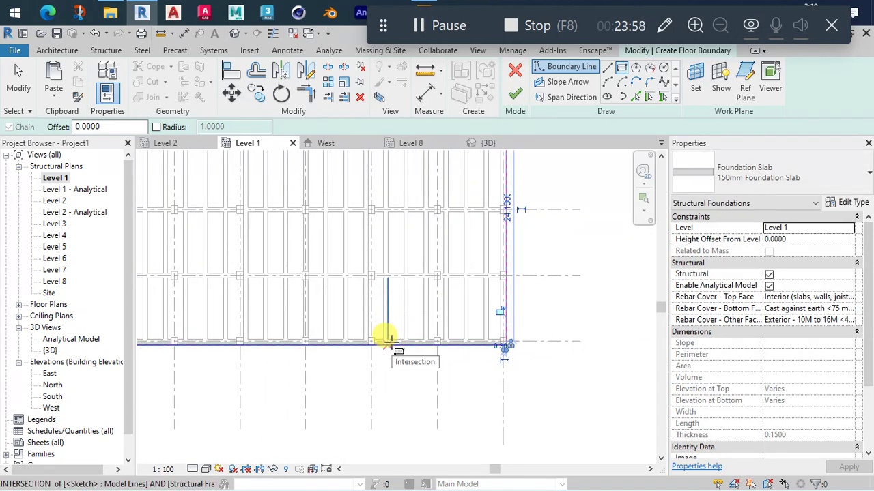
key(Escape)
scroll(471, 293, down, 3)
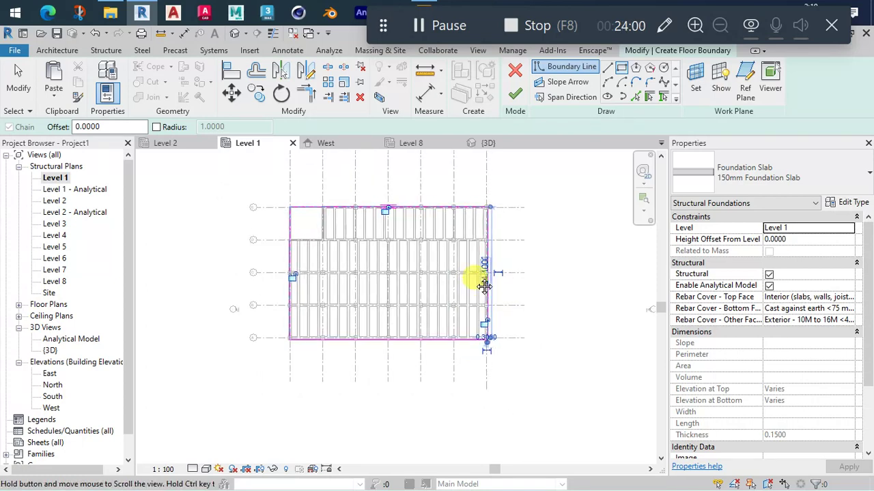
middle_drag(483, 287, 482, 289)
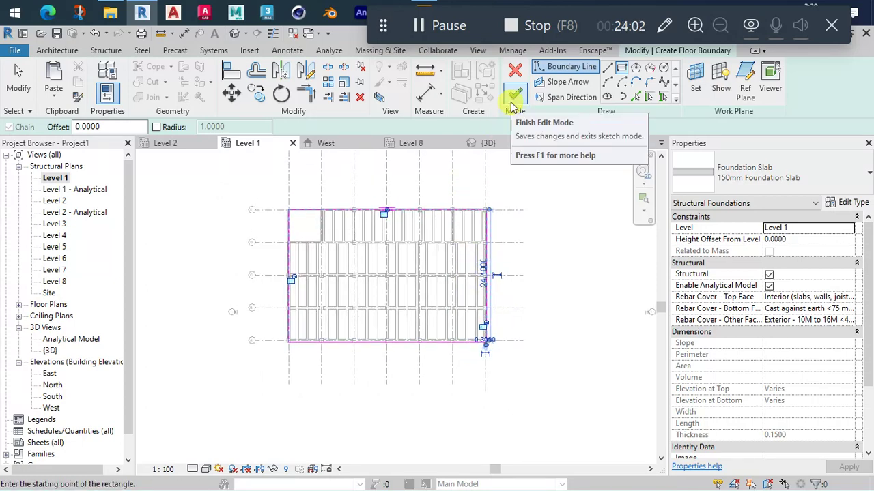
click(515, 99)
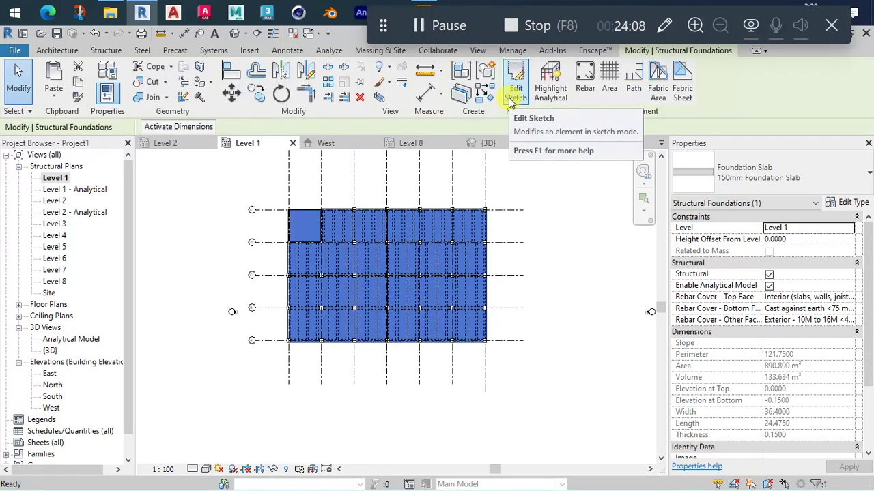
In the 3D view, orbit to the base and select the 150mm foundation slab (133.634 m³)
click(566, 256)
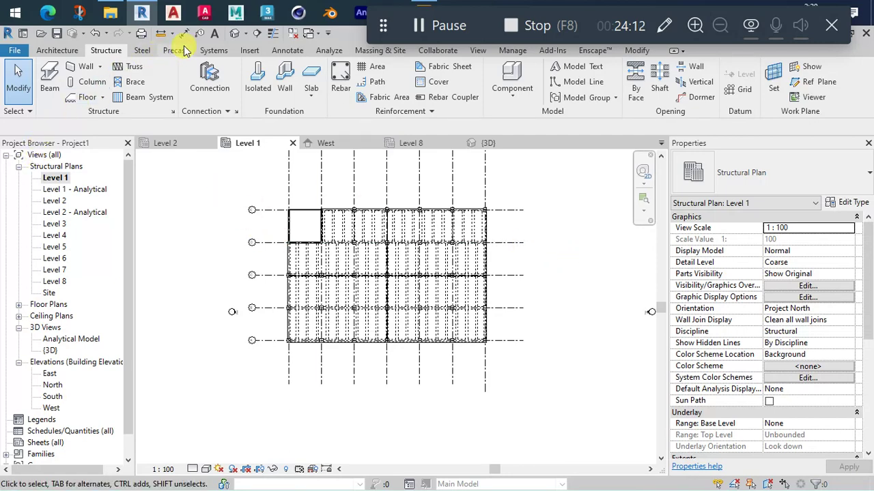
click(234, 35)
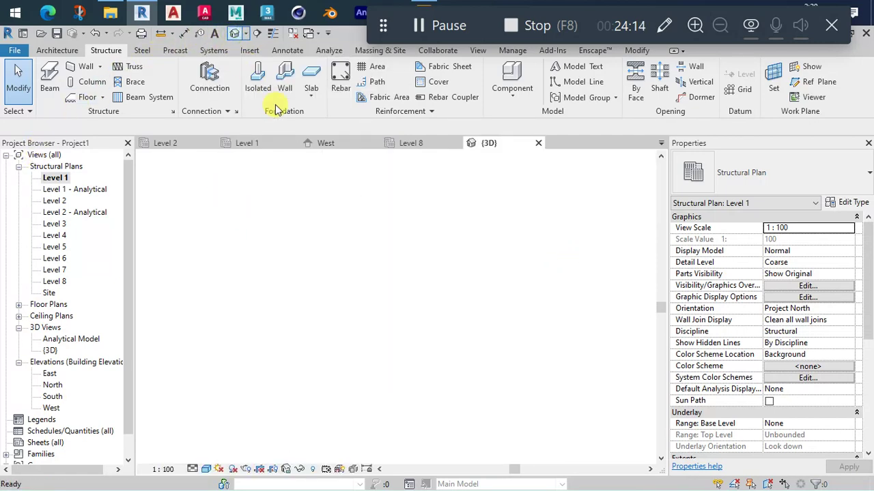
scroll(456, 418, up, 3)
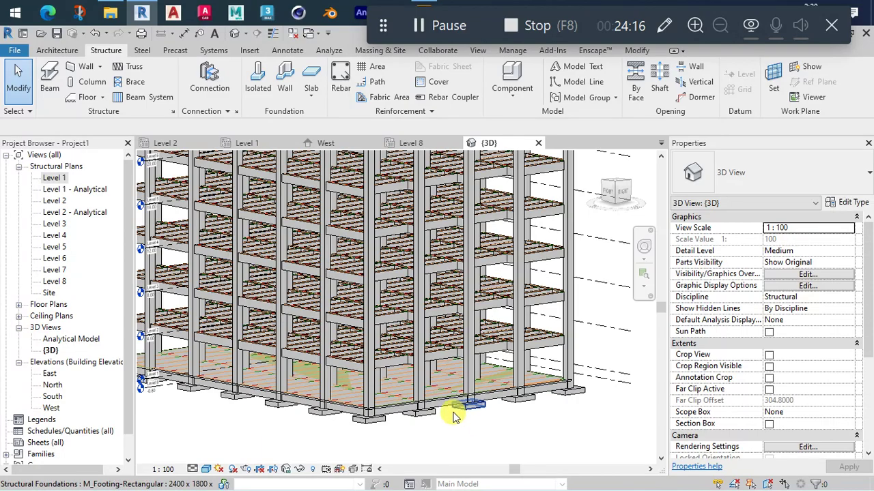
scroll(444, 406, up, 3)
scroll(444, 392, up, 3)
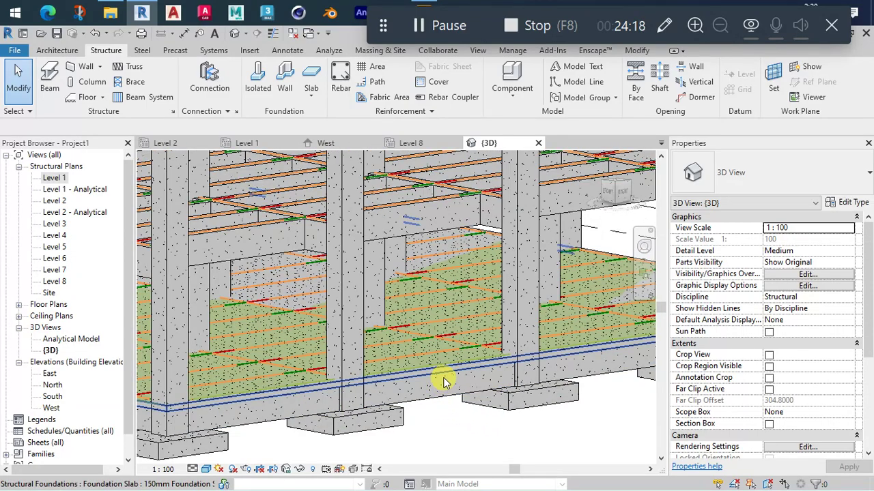
scroll(444, 382, down, 3)
mouse_move(445, 382)
shift+middle_down()
mouse_move(474, 417)
mouse_move(448, 360)
shift+middle_up()
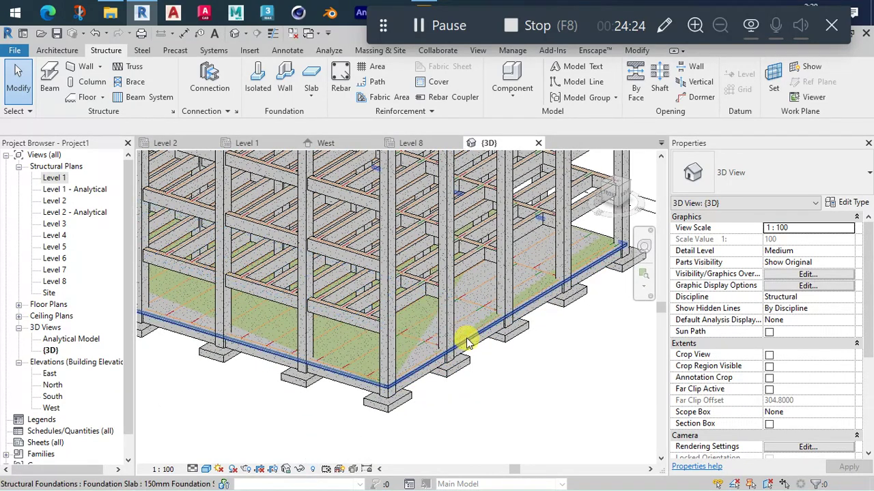
click(466, 338)
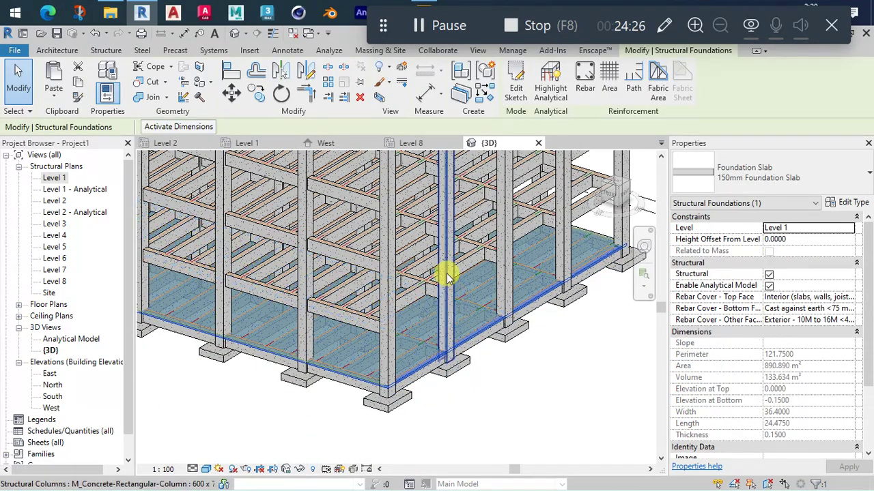
Paste the 150mm foundation slab aligned to Levels 2 through 7
click(60, 82)
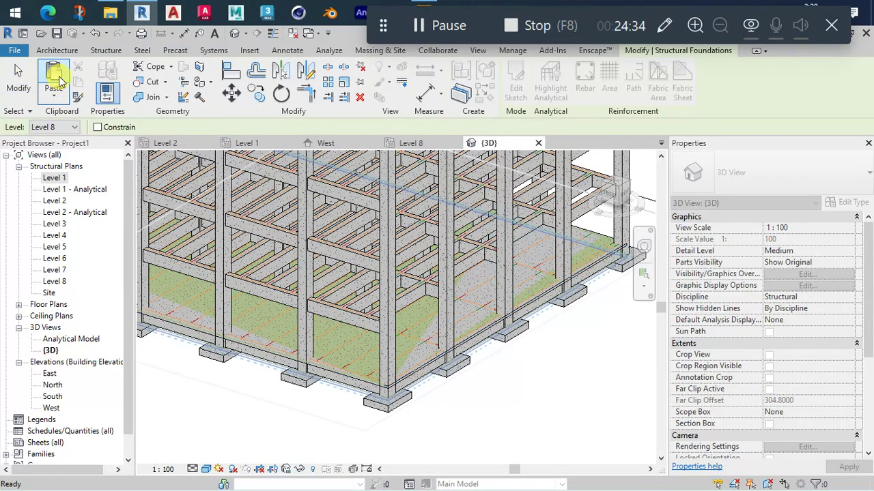
click(55, 94)
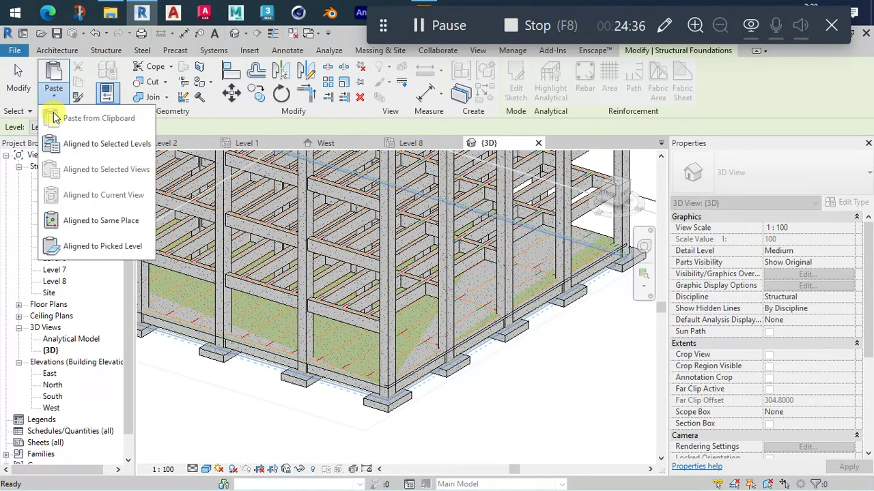
click(64, 143)
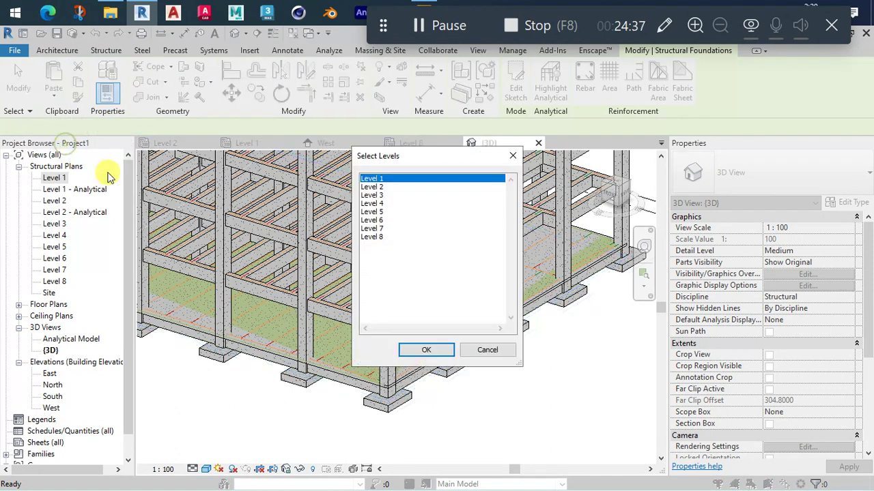
click(376, 187)
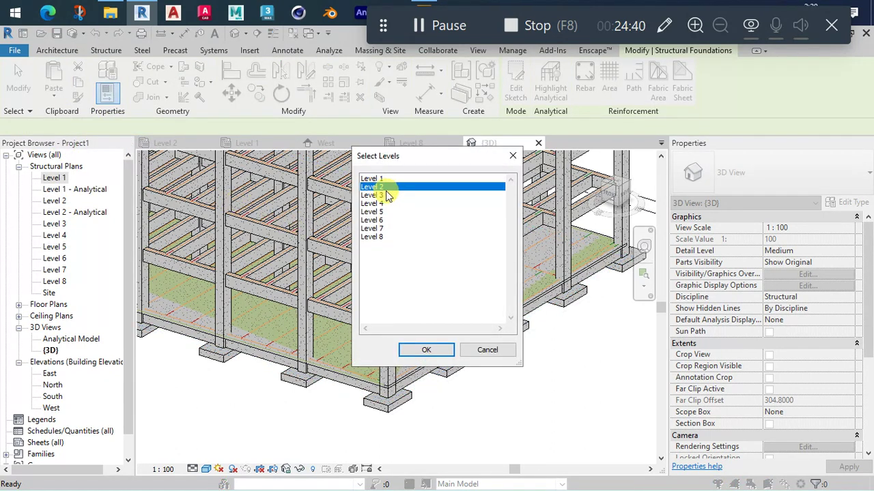
shift+click(383, 229)
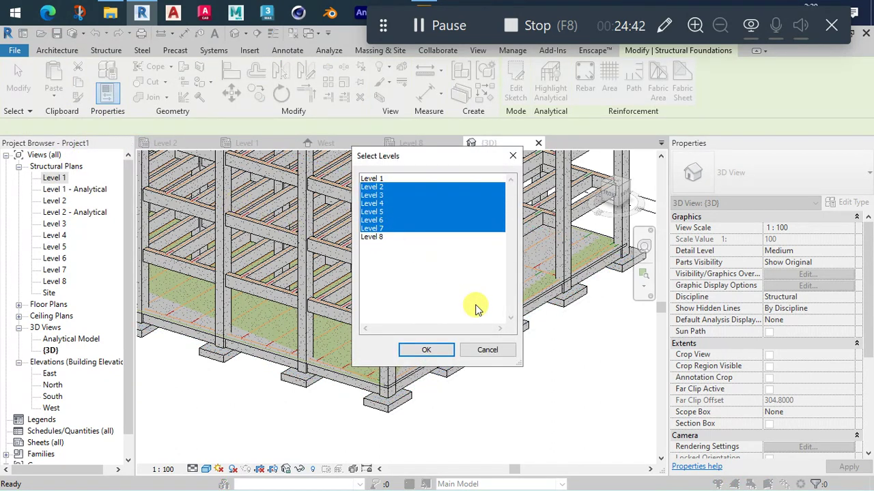
click(436, 351)
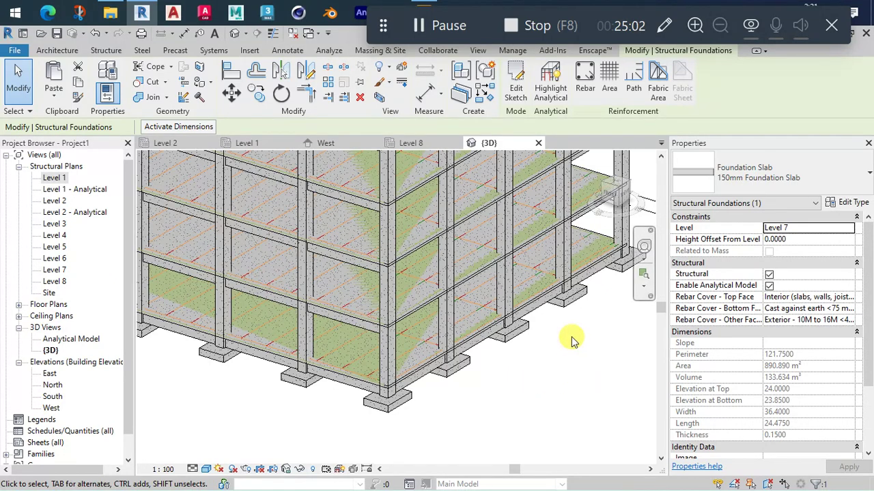
click(505, 410)
scroll(521, 400, down, 3)
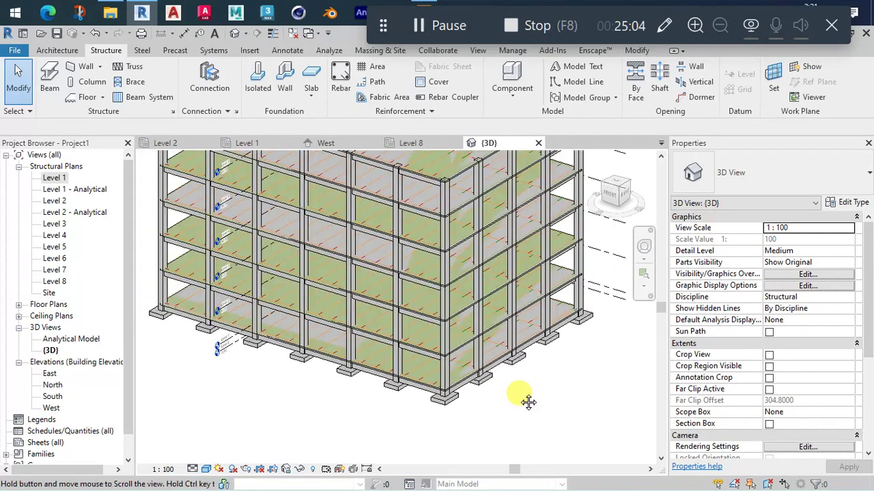
shift+middle_drag(526, 400, 482, 410)
scroll(480, 325, up, 3)
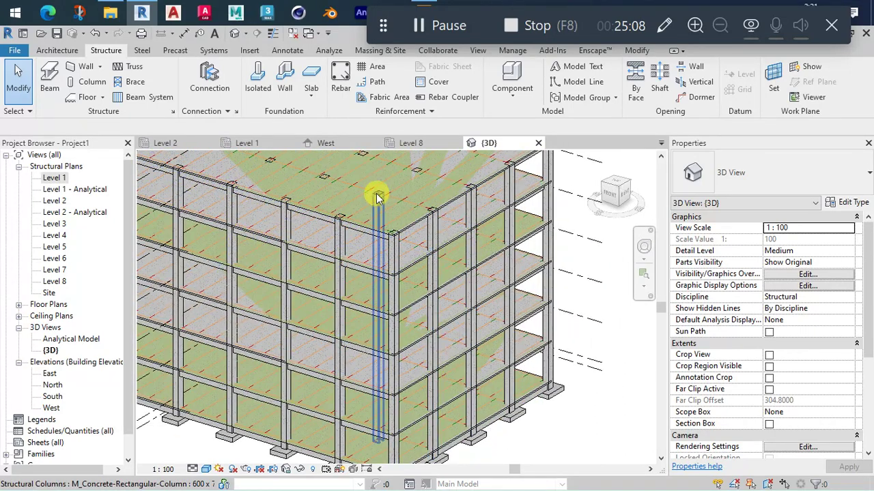
scroll(446, 240, down, 3)
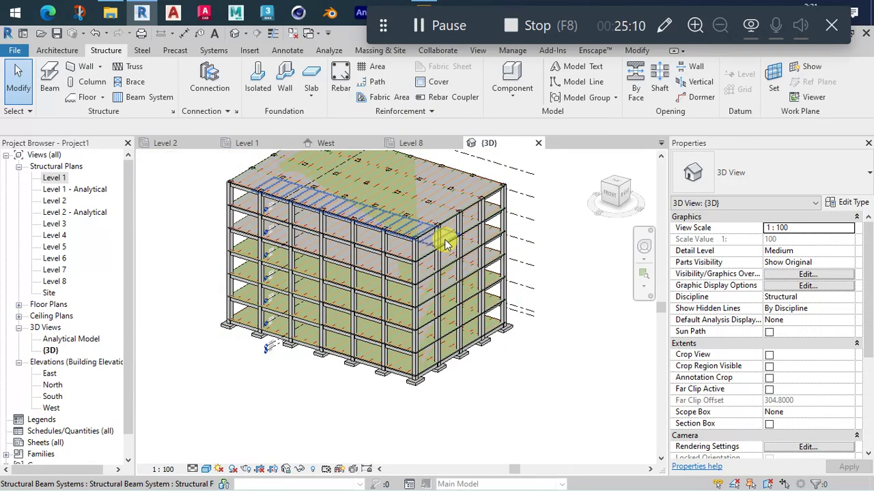
shift+middle_drag(448, 243, 464, 286)
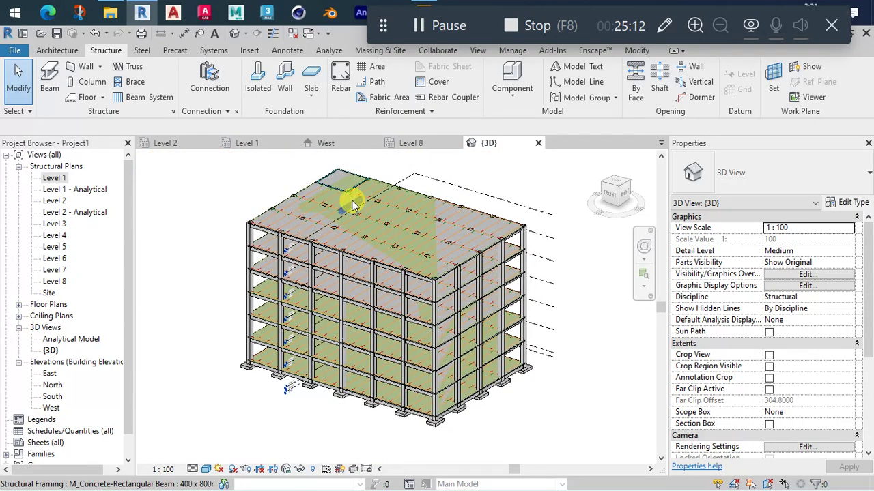